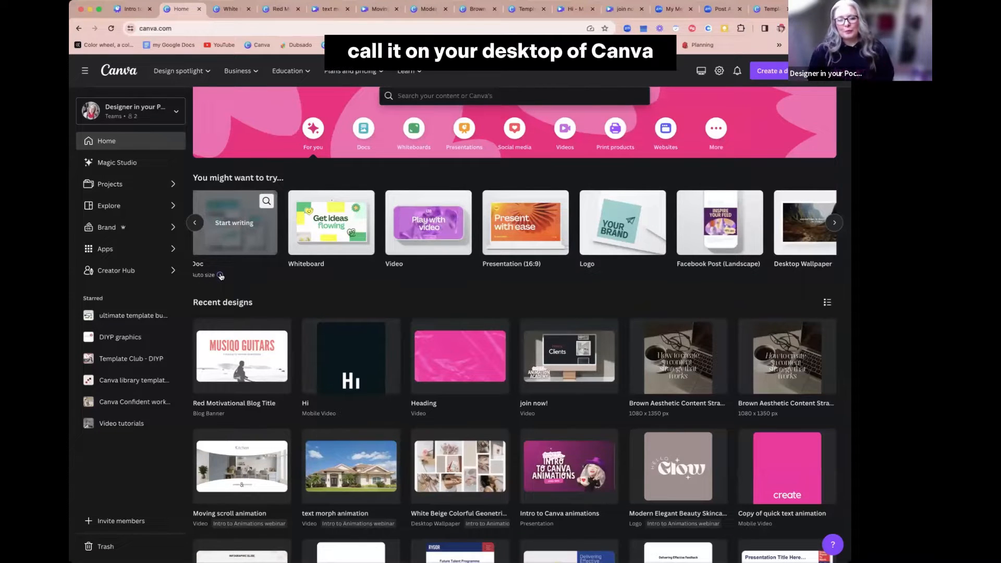
Browse the template library and start a new design from the White Beige Colorful Geometric Moodboard Photo Collage template under Trending Near You.
click(120, 209)
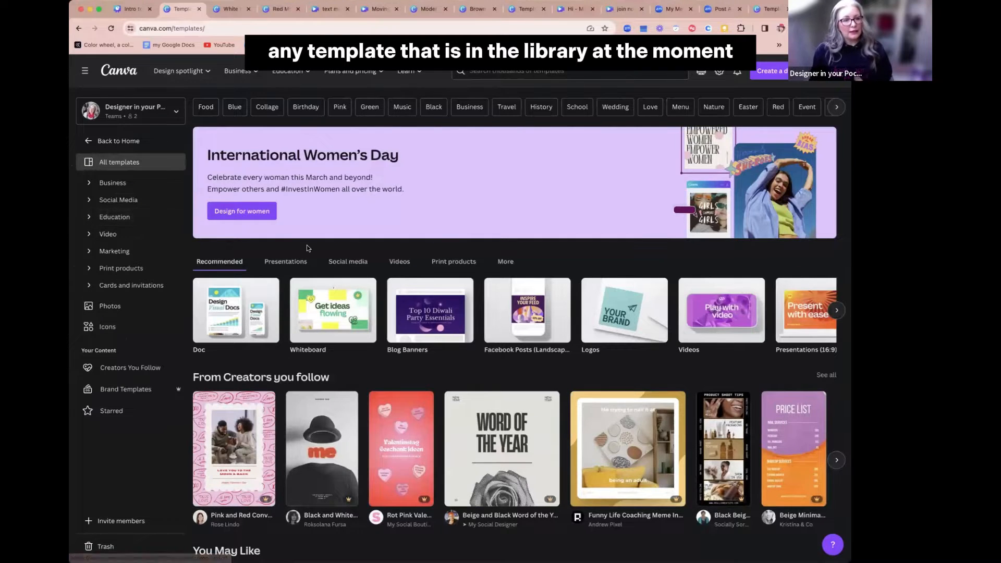
scroll(307, 245, down, 5)
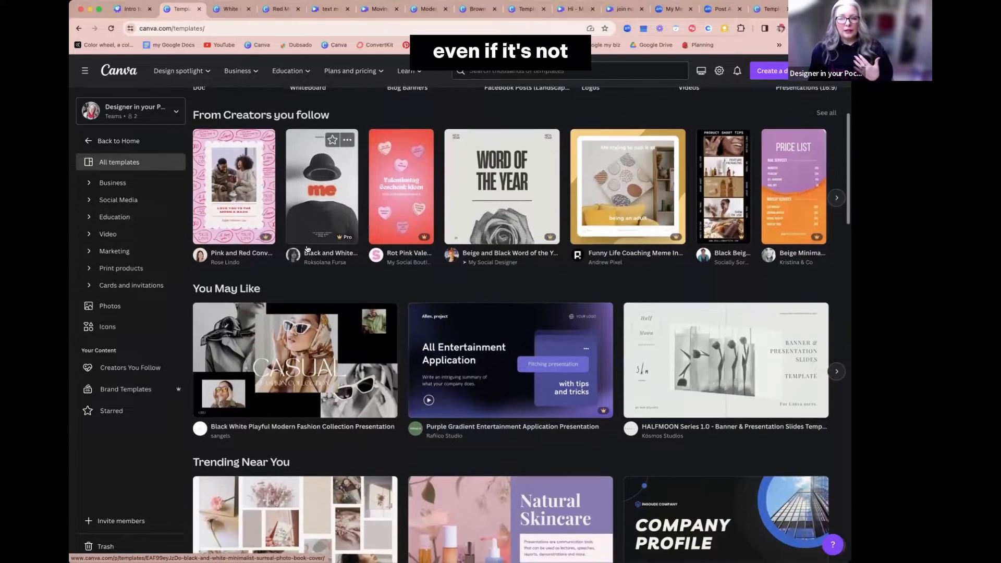
scroll(307, 250, down, 3)
scroll(308, 249, down, 3)
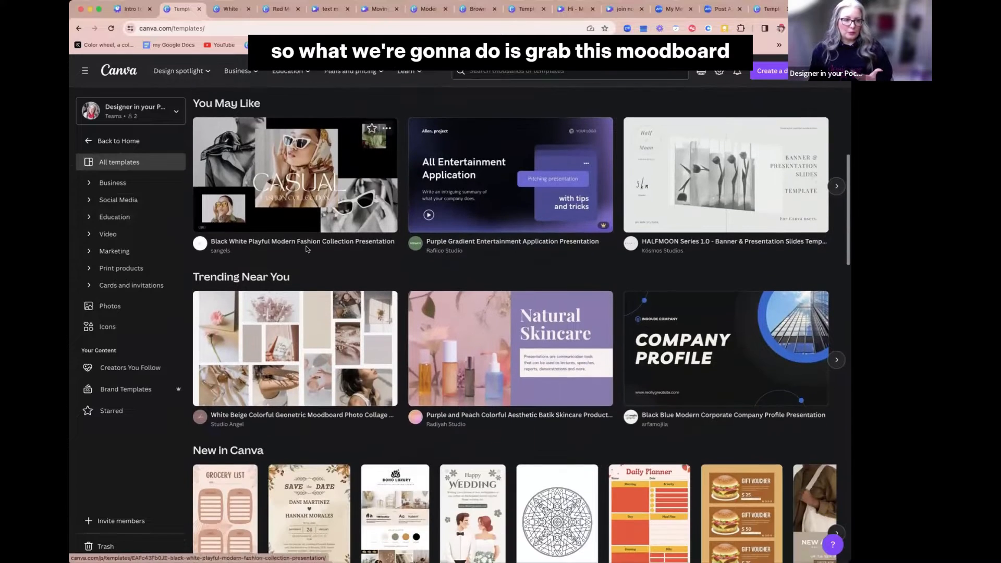
click(311, 361)
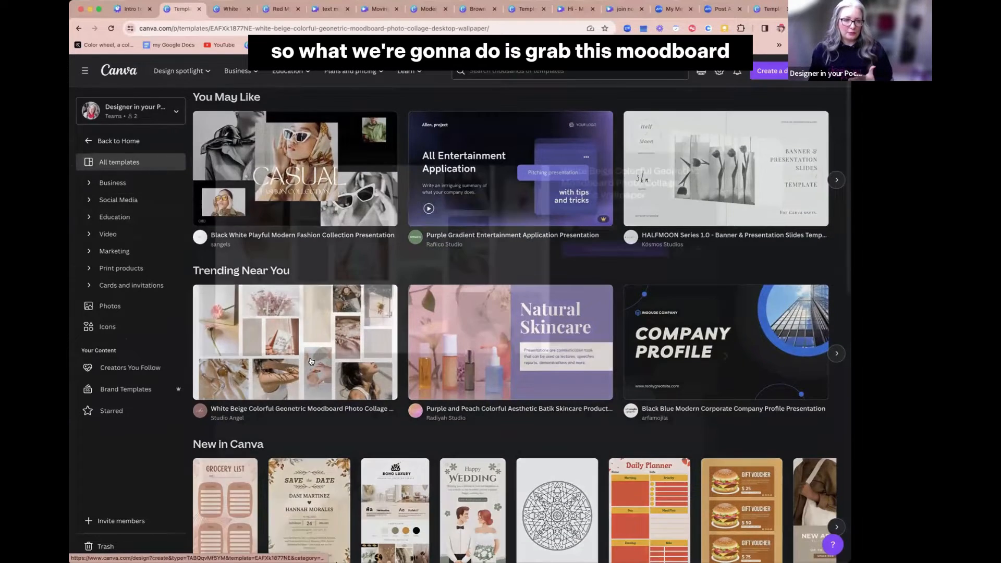
click(631, 177)
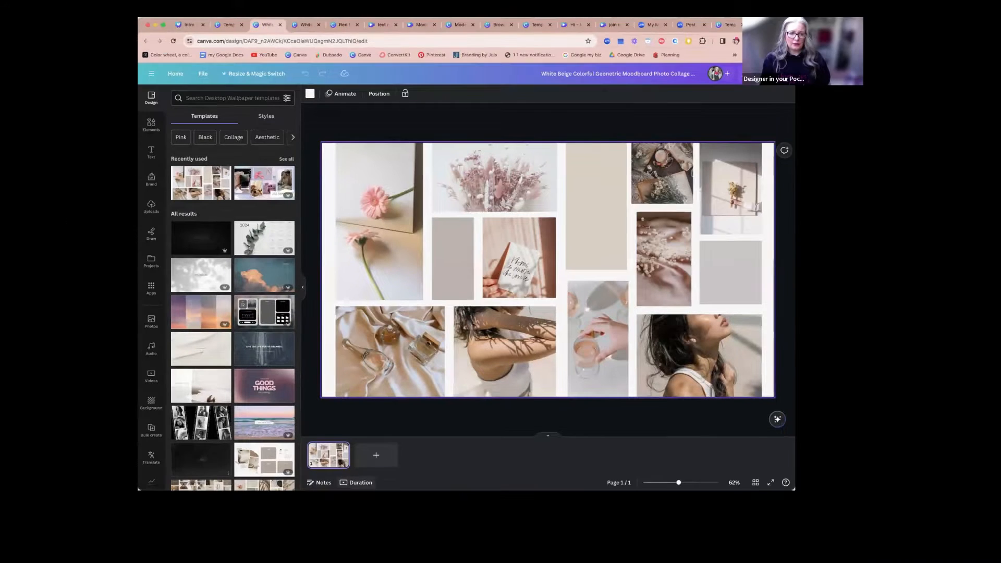
Turn on the duration timeline for the moodboard and shorten the page to 4.2 seconds.
click(329, 554)
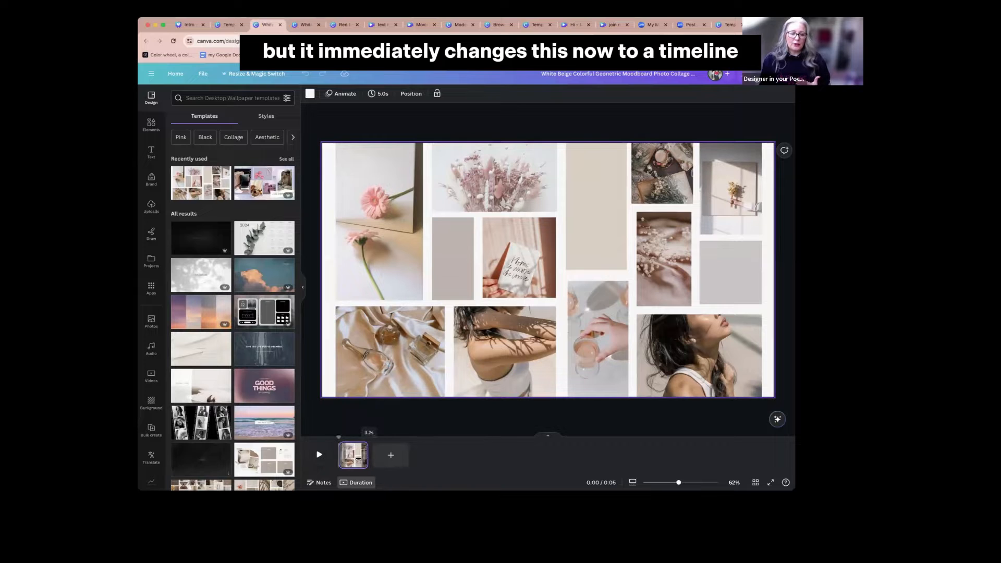
drag(382, 457, 375, 457)
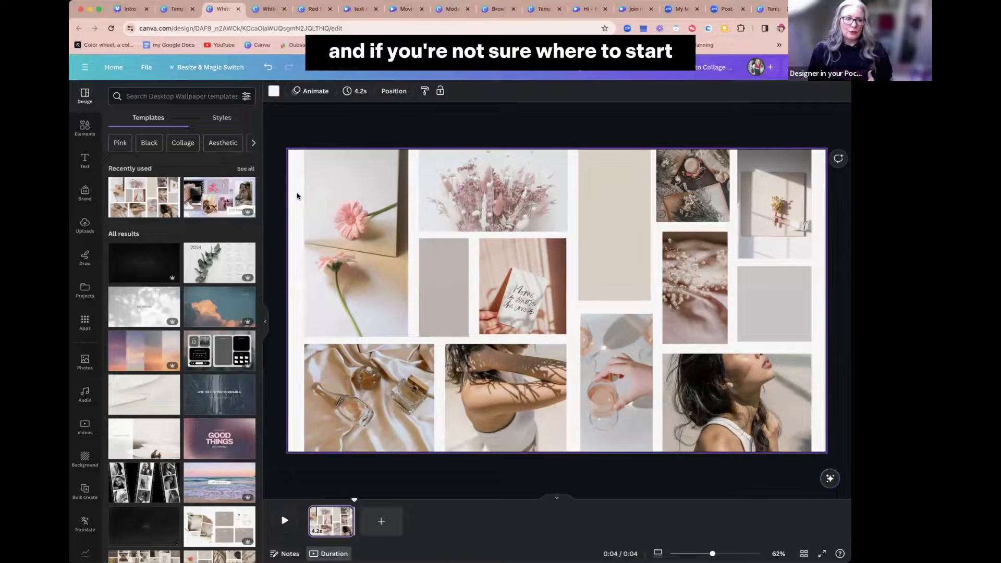
Try the Magic Animate styles Elegant, Energetic and Playful on the whole moodboard page.
click(322, 97)
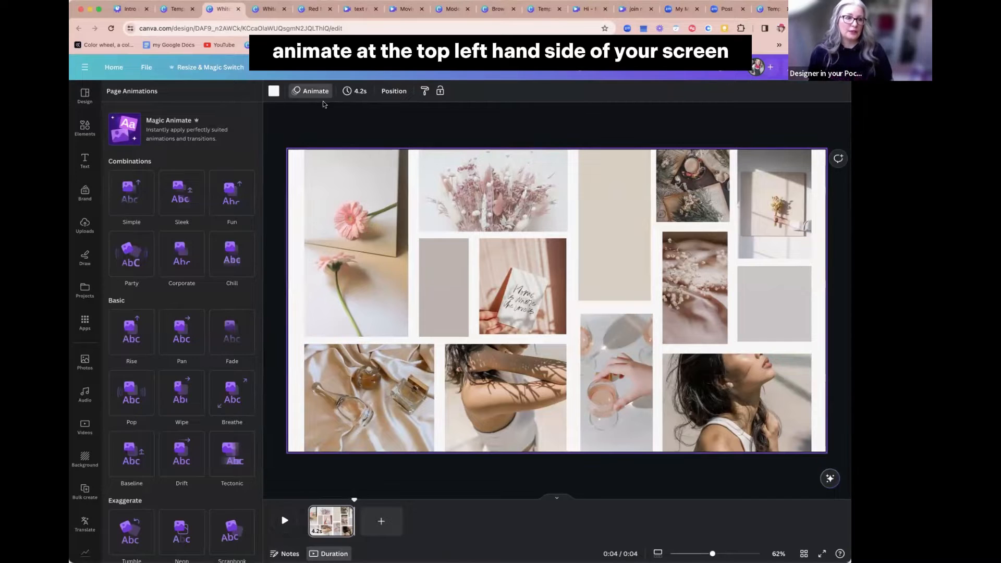
click(153, 131)
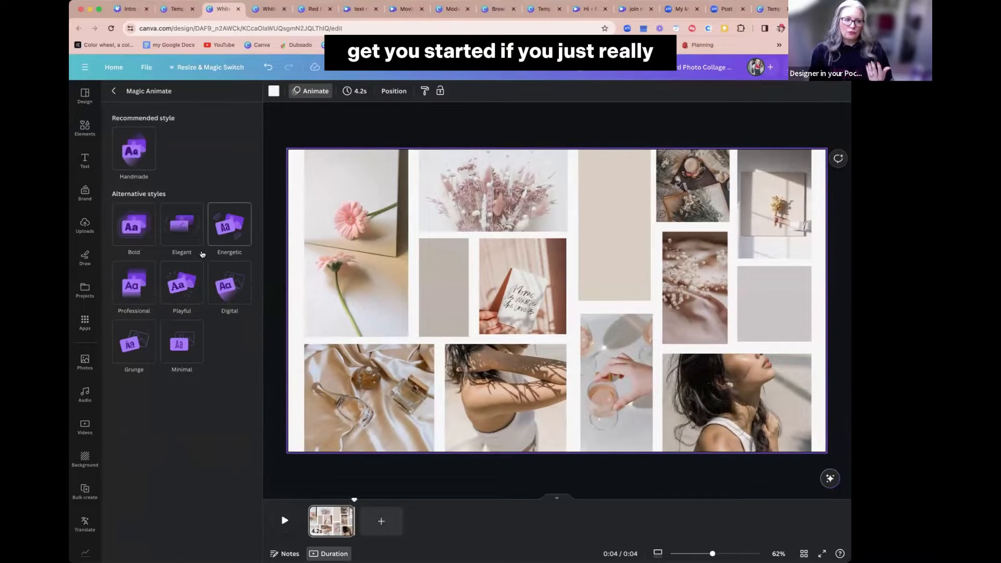
click(182, 238)
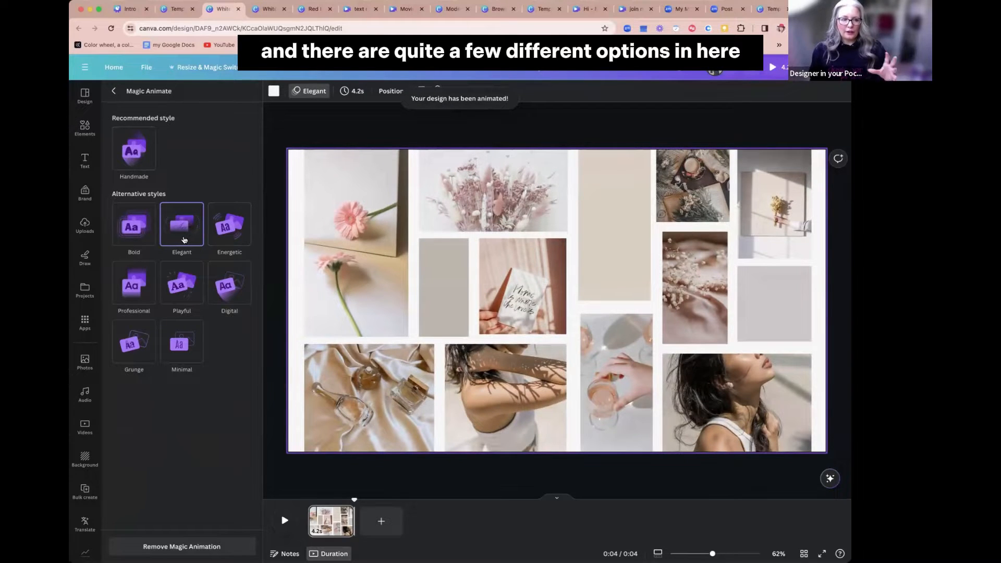
click(222, 234)
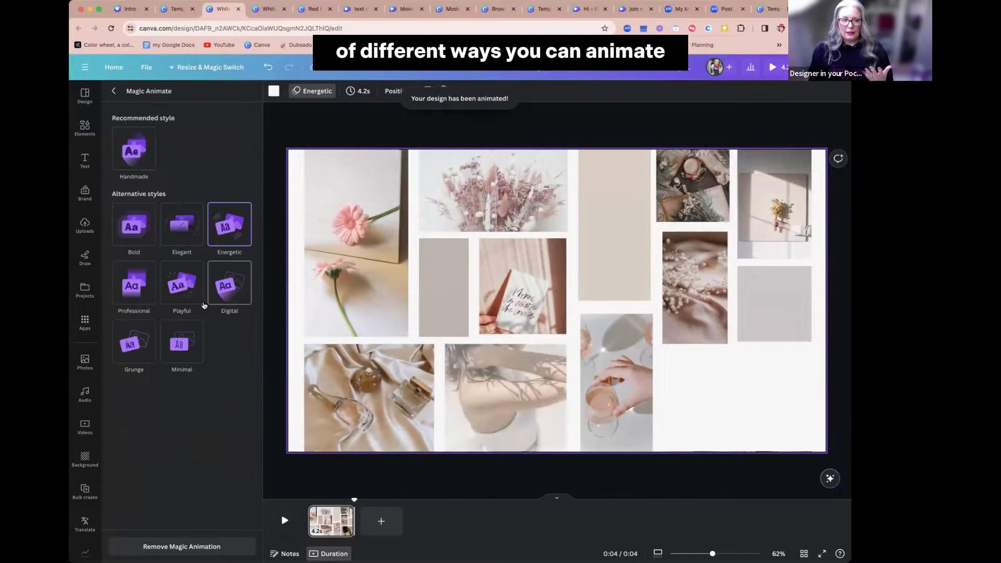
click(186, 297)
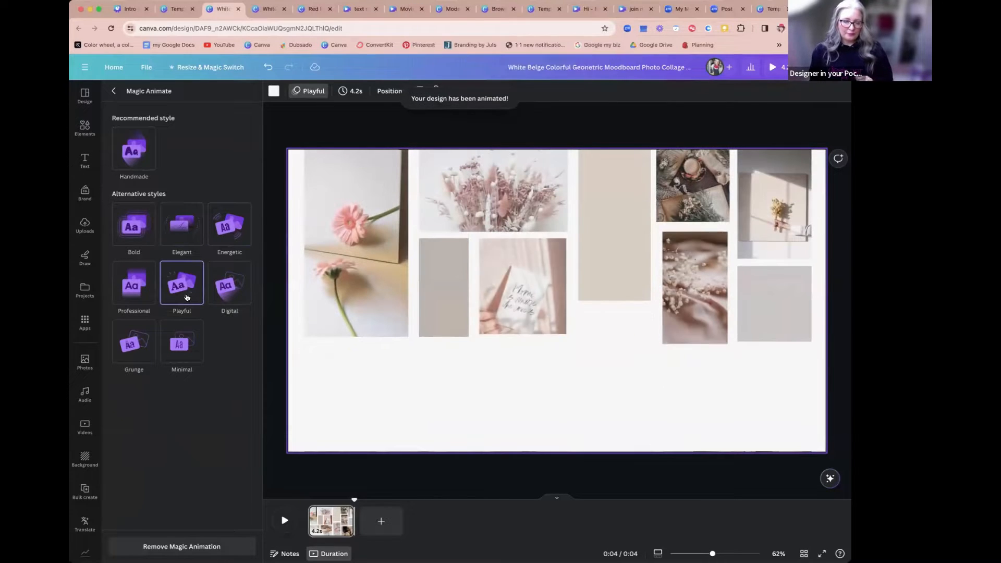
Return to the page animations and try the Sleek and Fun combinations on the whole page.
click(114, 91)
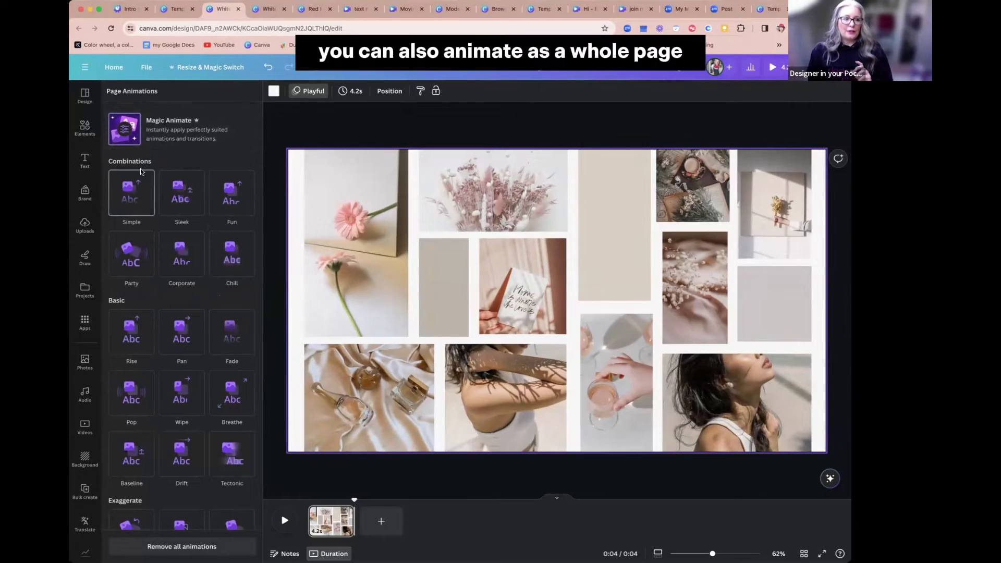
click(181, 193)
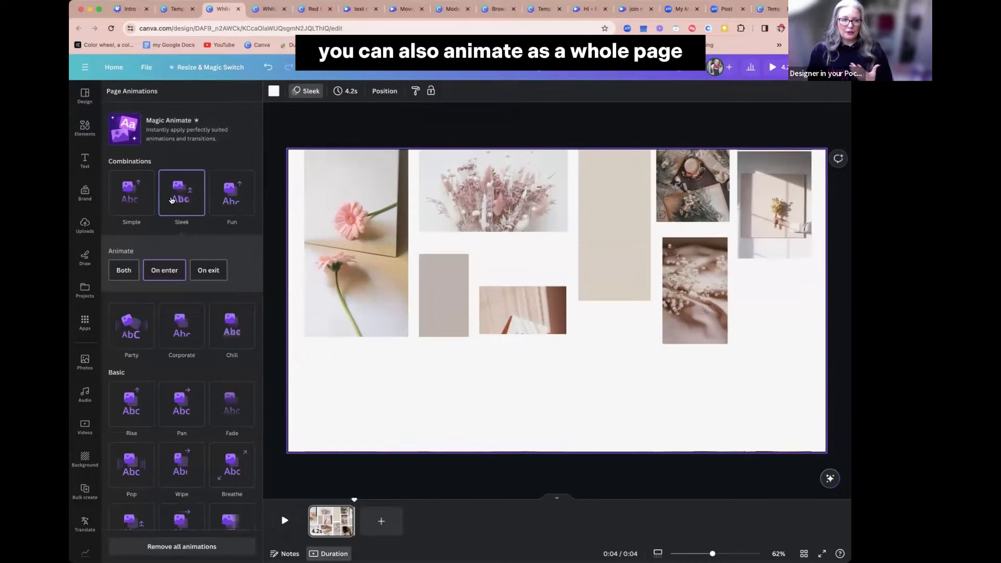
click(225, 203)
scroll(225, 204, down, 1)
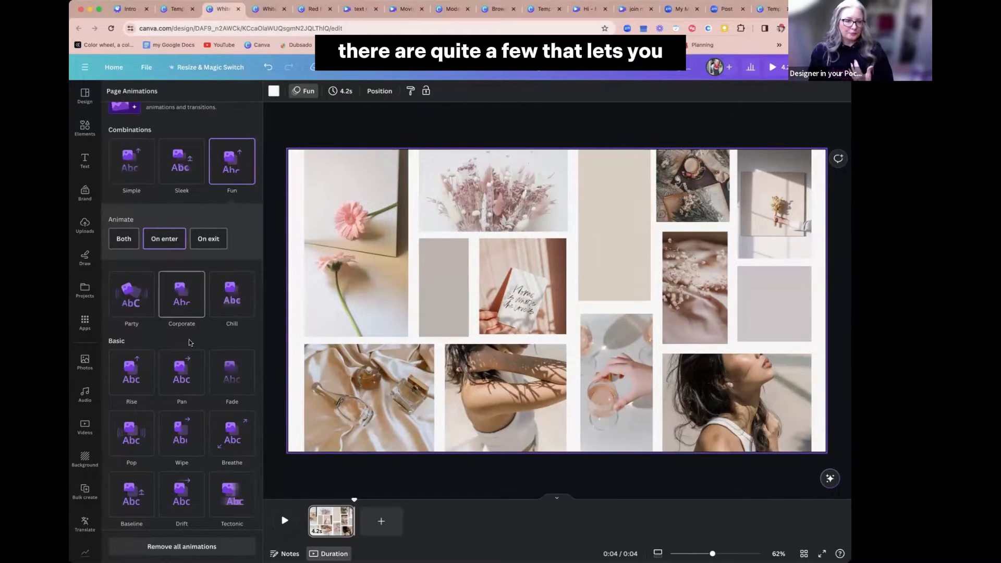
Try the Pan and Chill page animations, testing Chill with the Both option for entering and exiting.
click(183, 371)
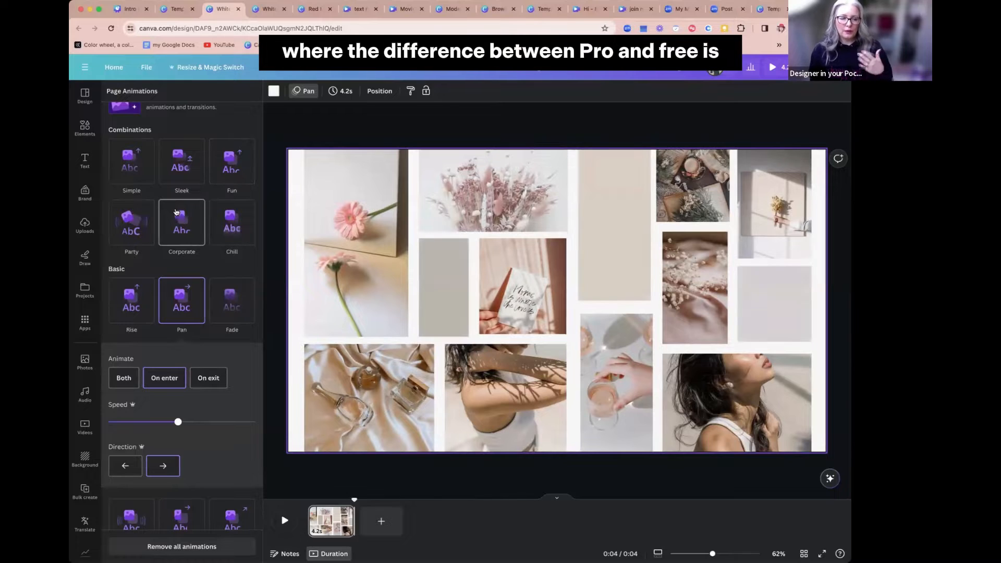
click(225, 245)
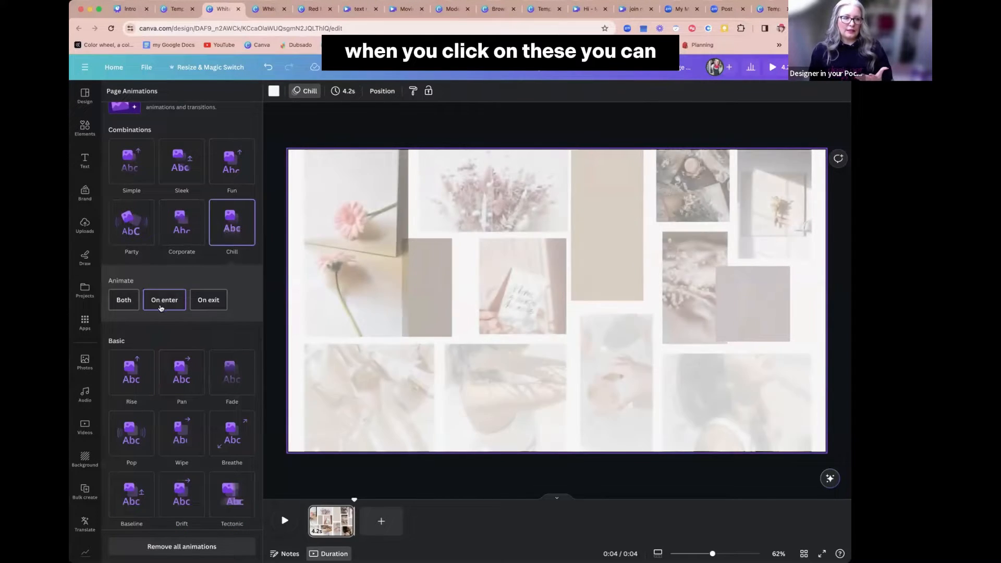
click(124, 299)
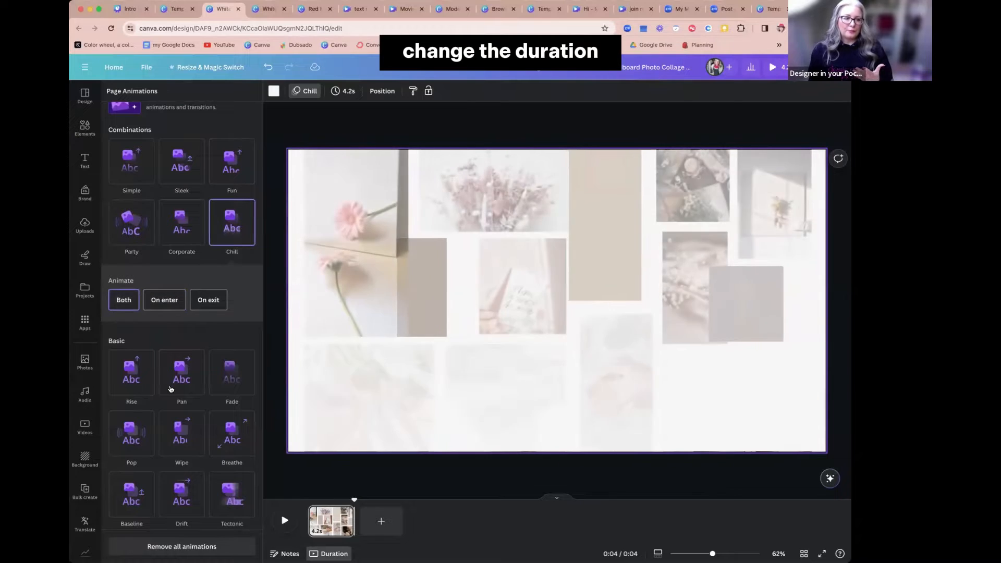
click(171, 389)
click(232, 230)
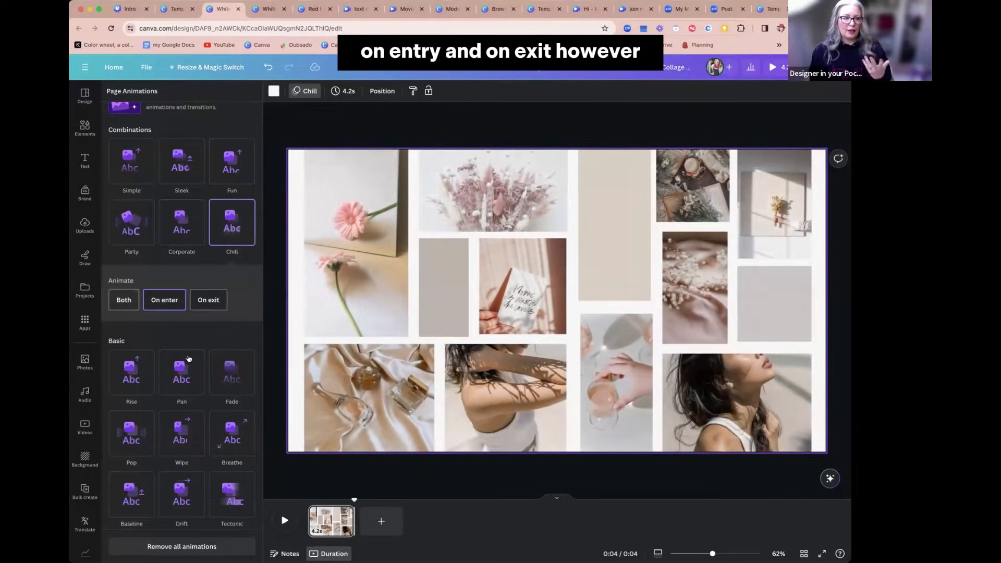
Animate the whole page with Pan on enter, slow its speed and set its direction to left.
click(182, 378)
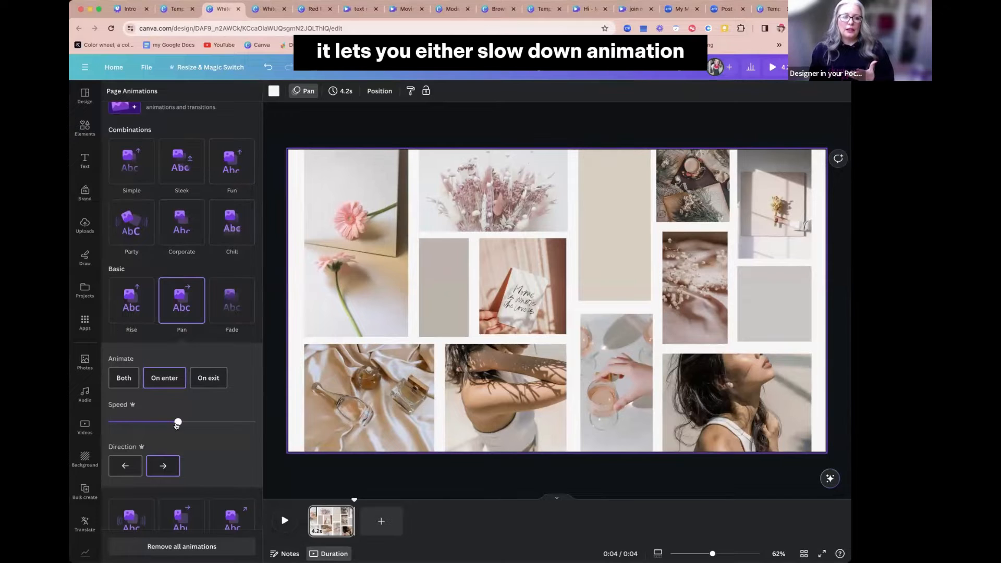
drag(132, 422, 131, 422)
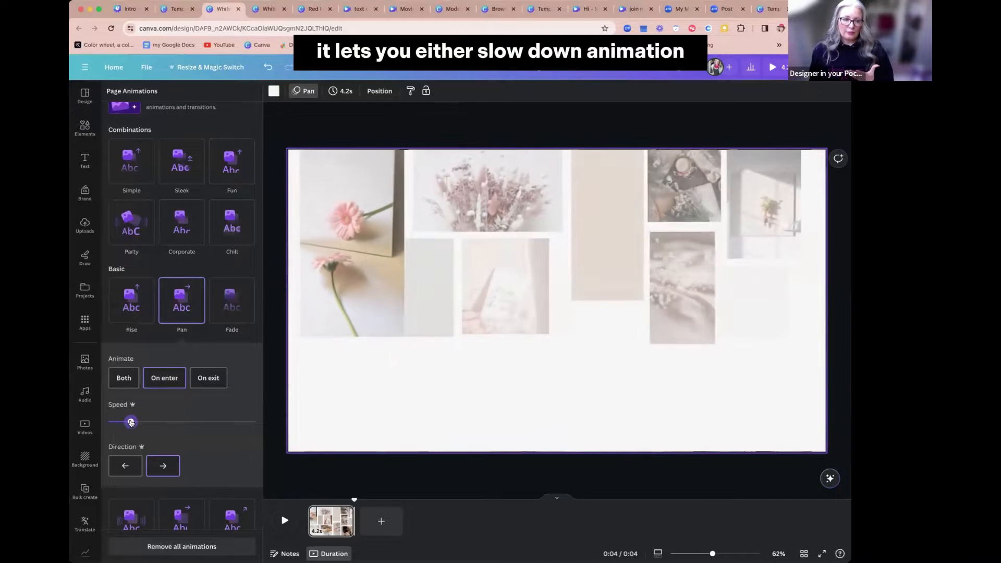
click(132, 465)
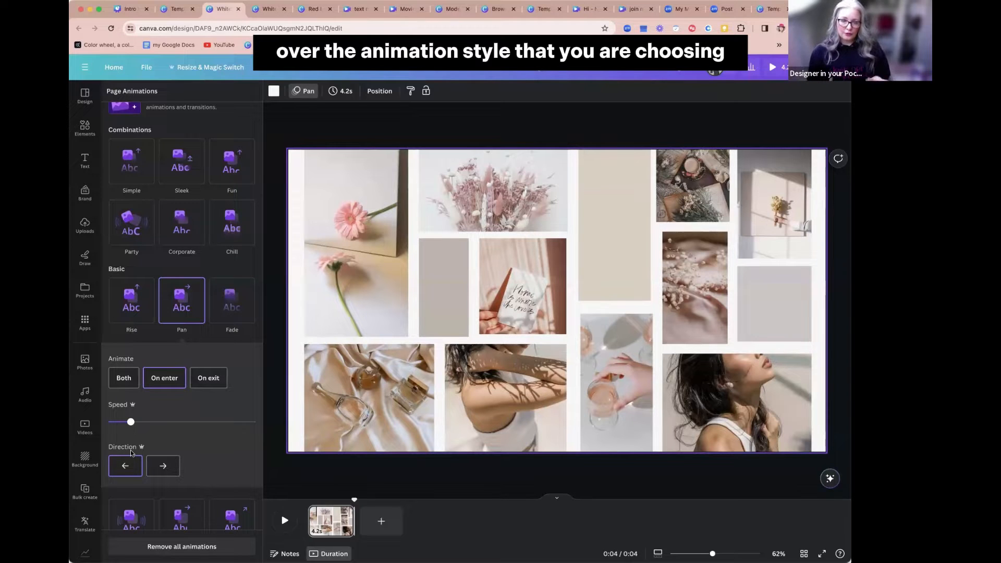
Apply the Wipe photo animation on enter to the photo of the woman's raised arms in the moodboard's lower row.
click(328, 213)
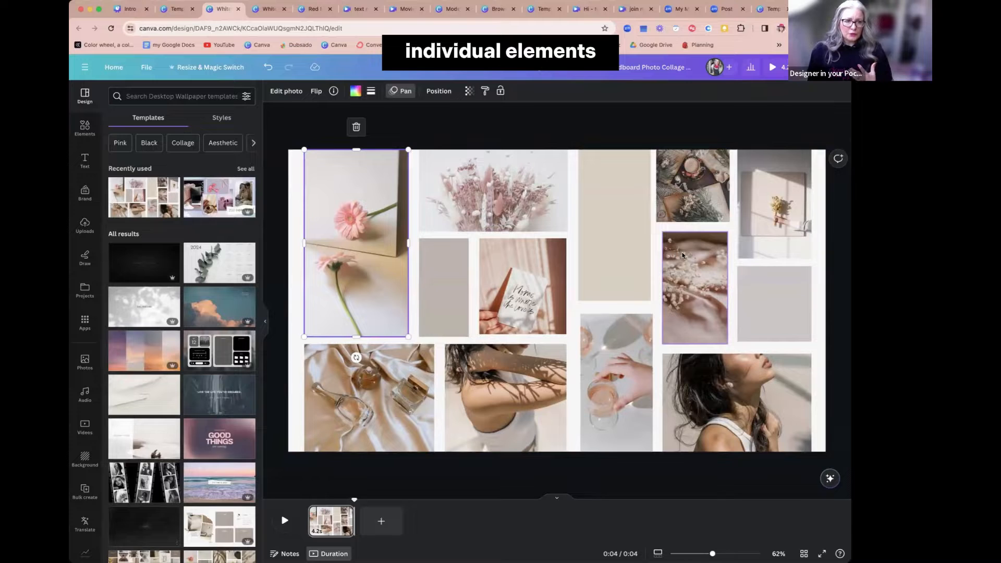
click(491, 383)
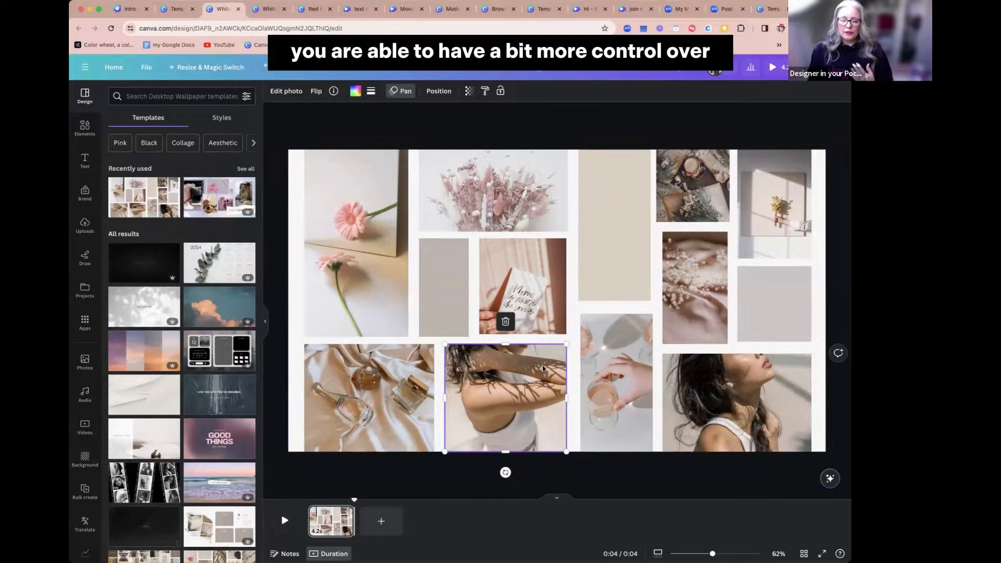
click(400, 91)
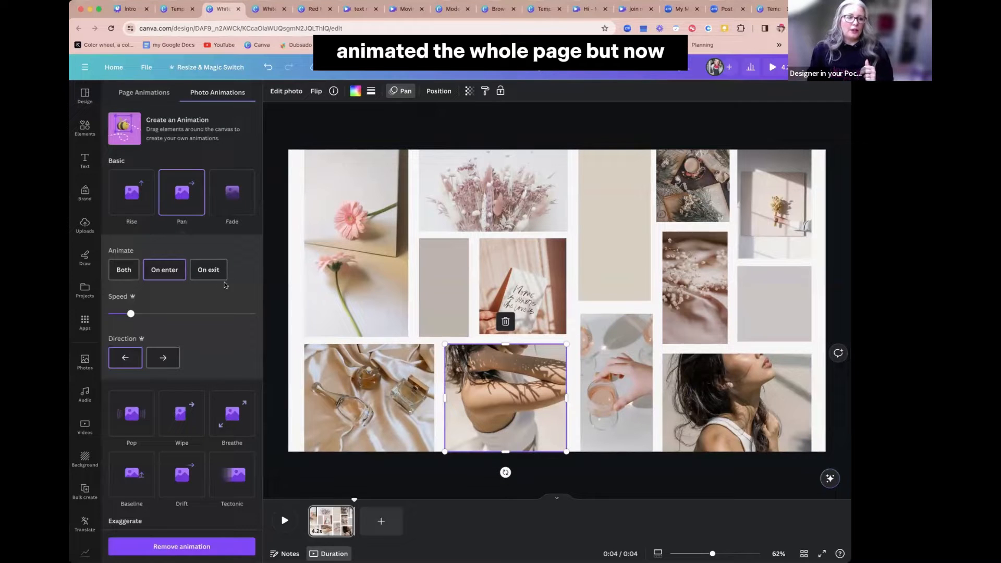
scroll(213, 128, down, 1)
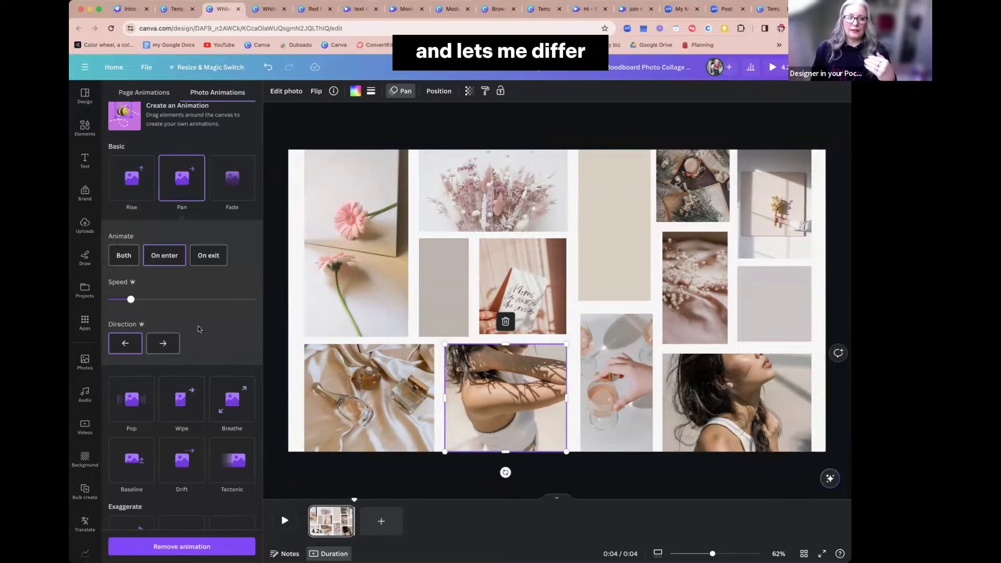
scroll(198, 329, down, 3)
click(179, 306)
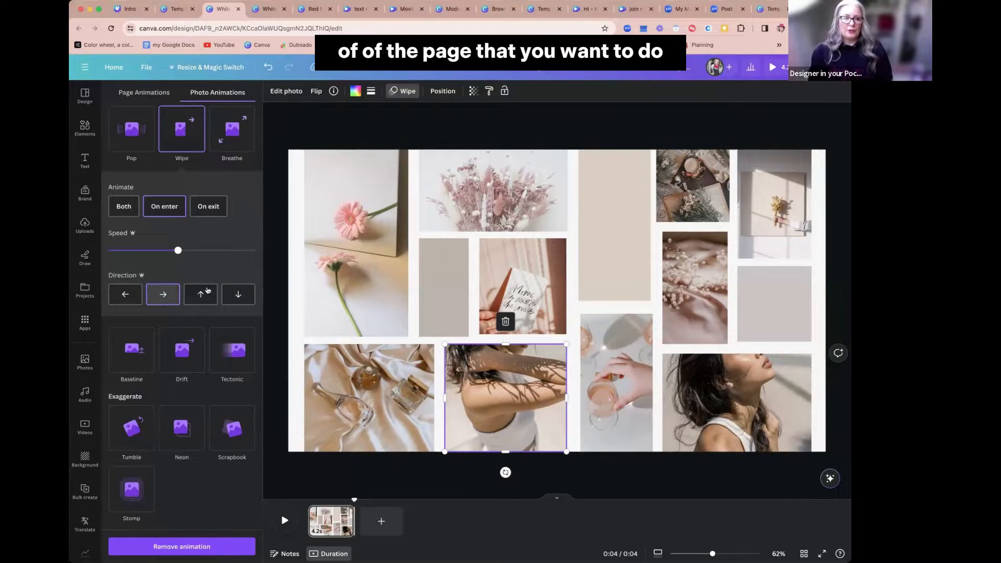
click(364, 131)
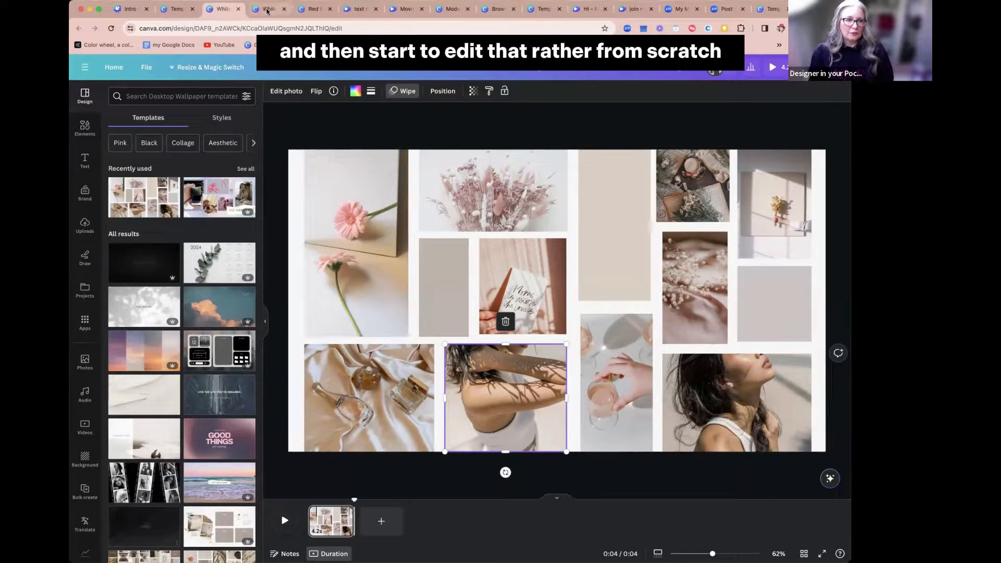
Switch to the Red Motivational Blog Title design and select its MUSIQO GUITARS heading, then clear the selection.
click(311, 10)
click(540, 253)
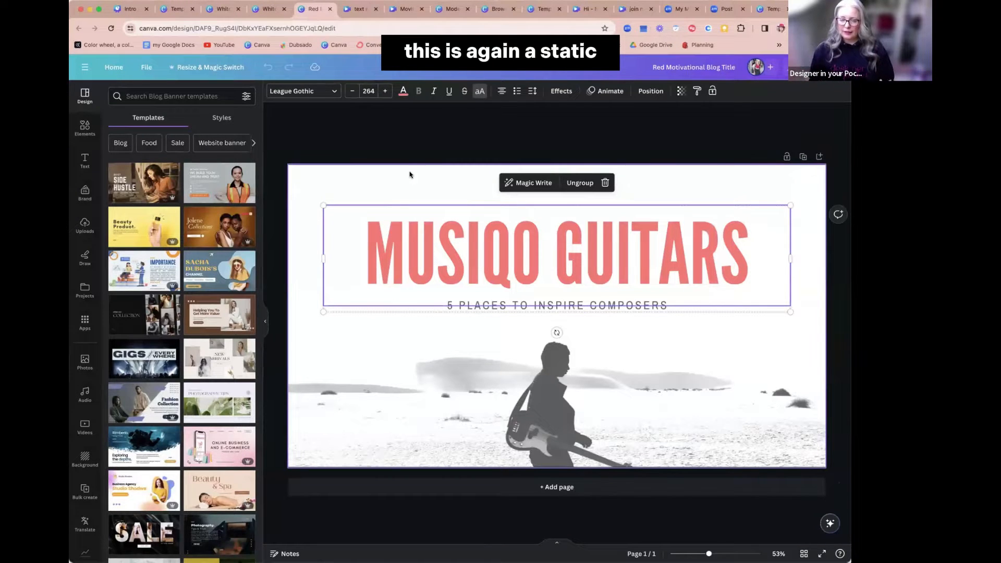
click(421, 508)
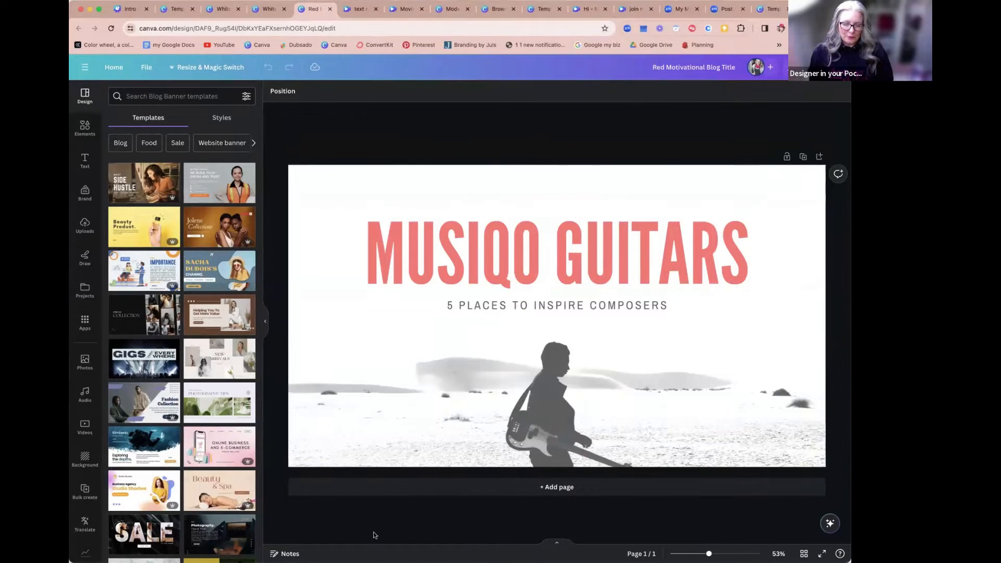
Show the banner's page strip as a duration timeline and shorten the page to 4.3 seconds.
click(556, 545)
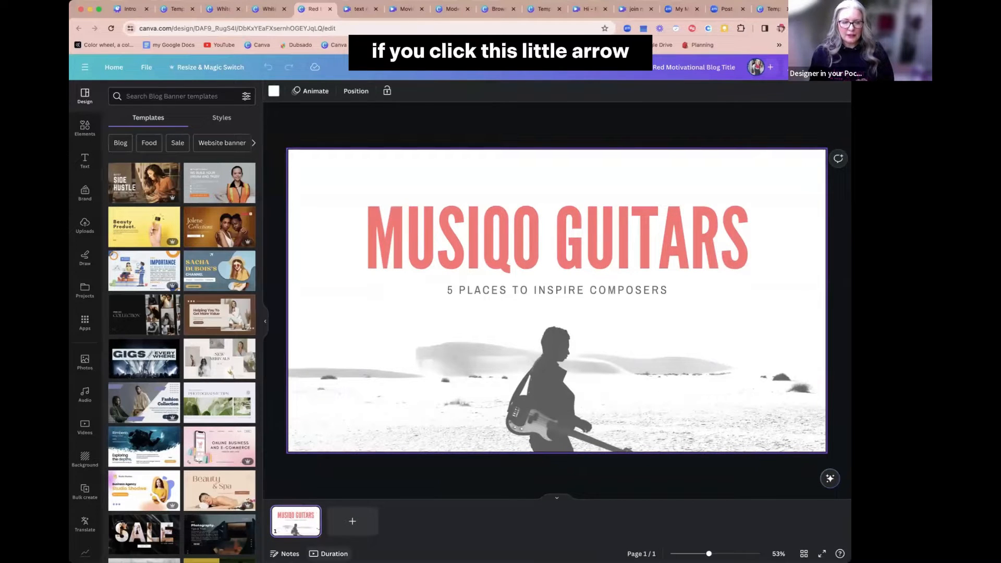
click(330, 553)
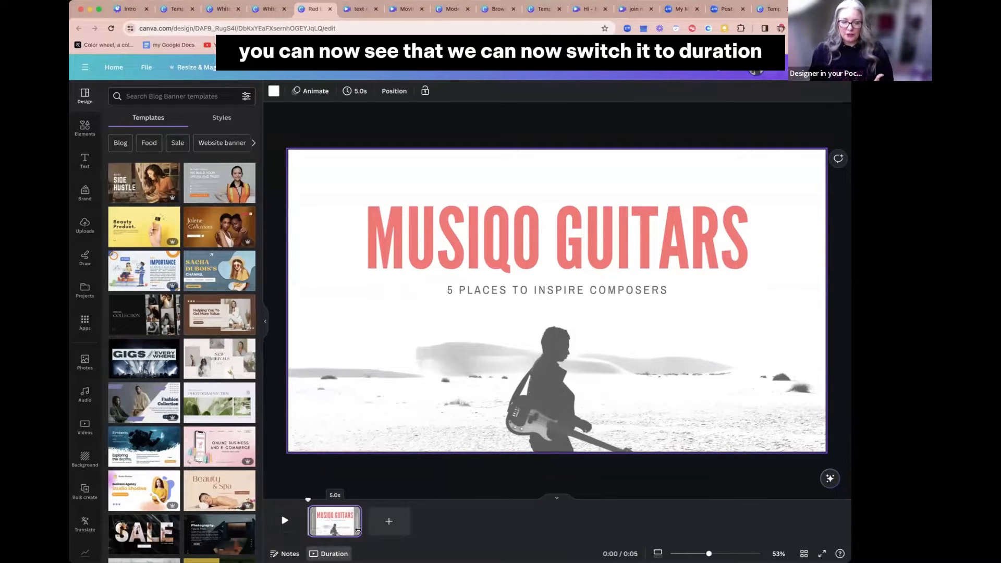
mouse_move(355, 530)
mouse_down()
mouse_move(338, 529)
mouse_move(350, 529)
mouse_up()
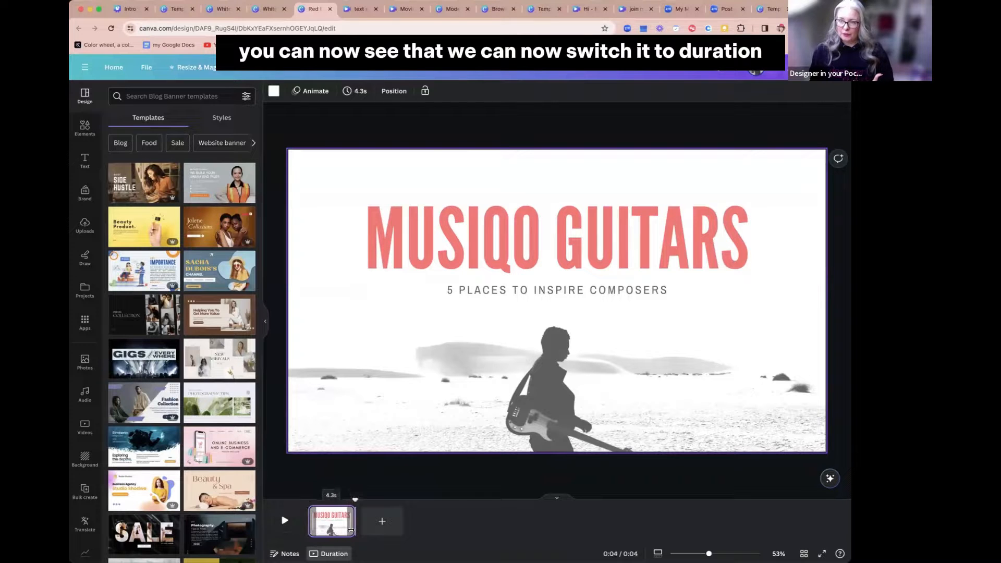
click(307, 134)
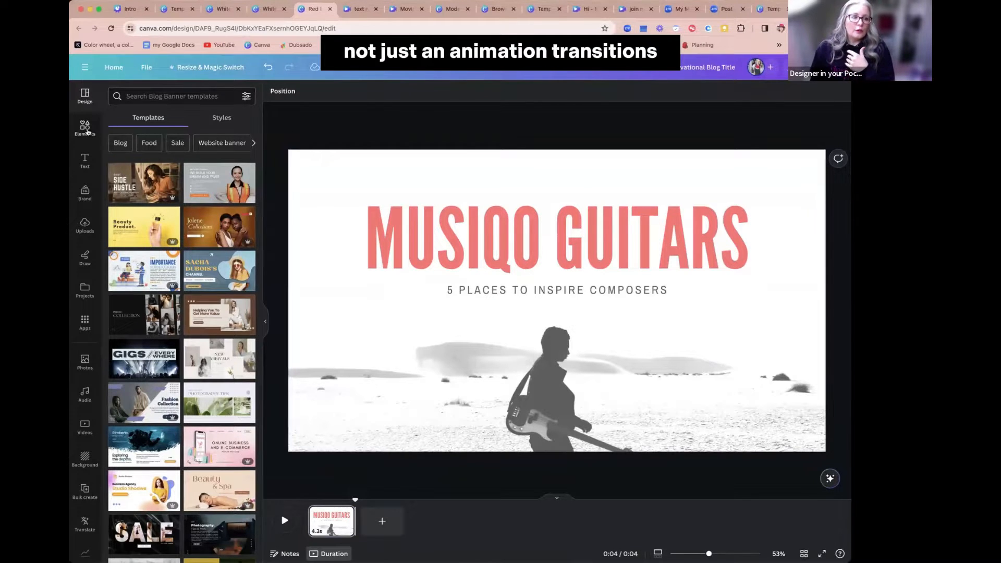
Try out a confetti sticker from the sticker collection on the banner and delete it again.
click(86, 130)
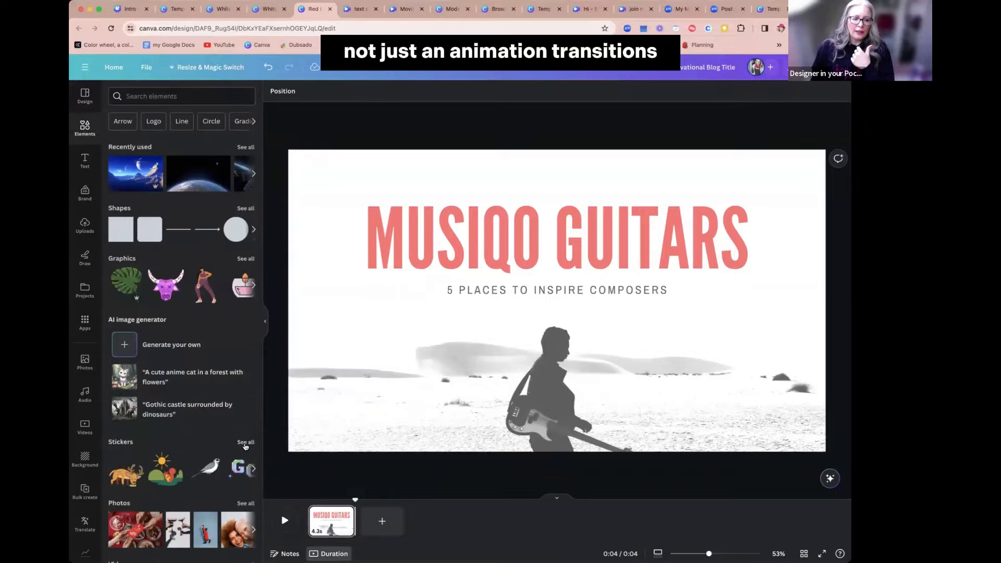
click(245, 443)
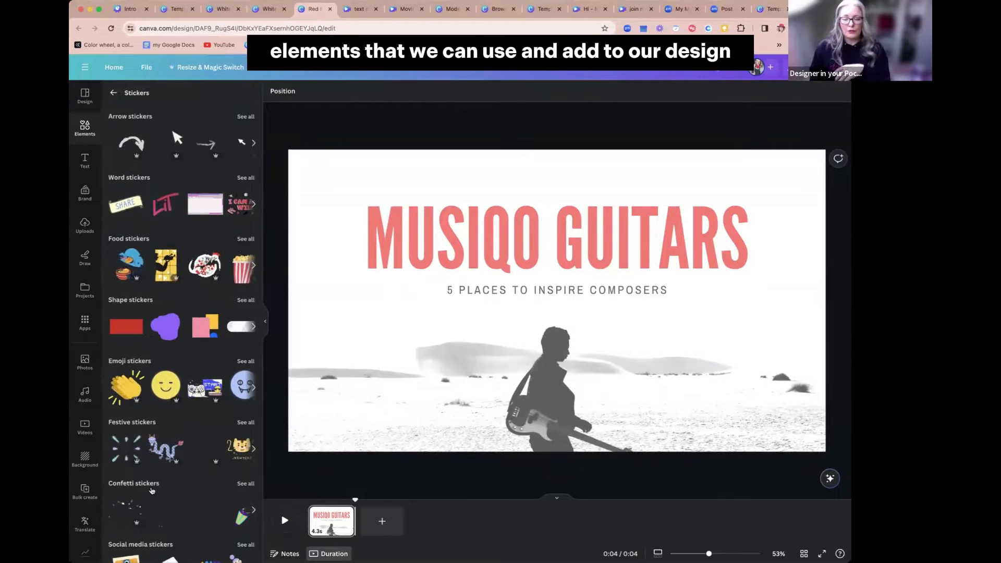
click(212, 520)
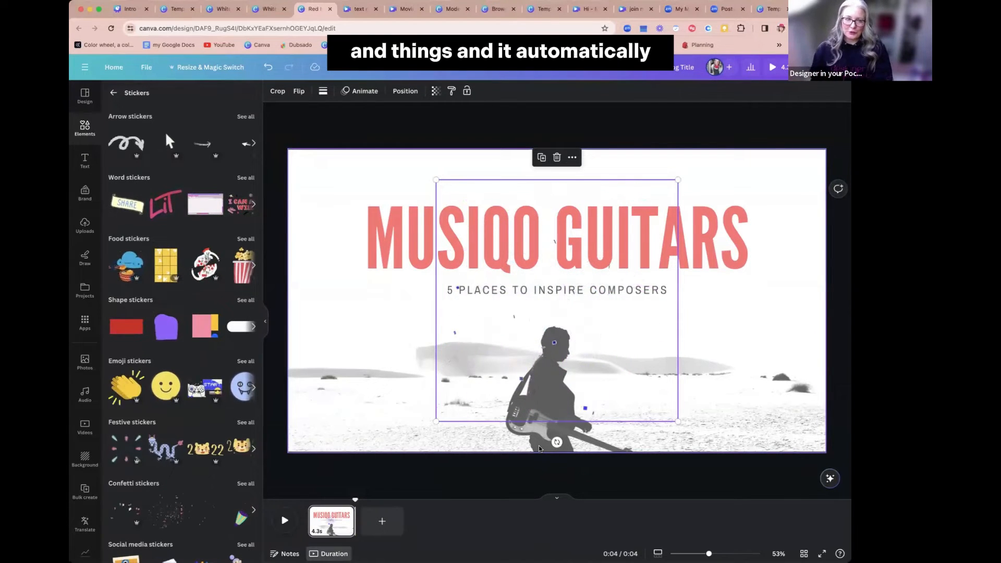
key(Delete)
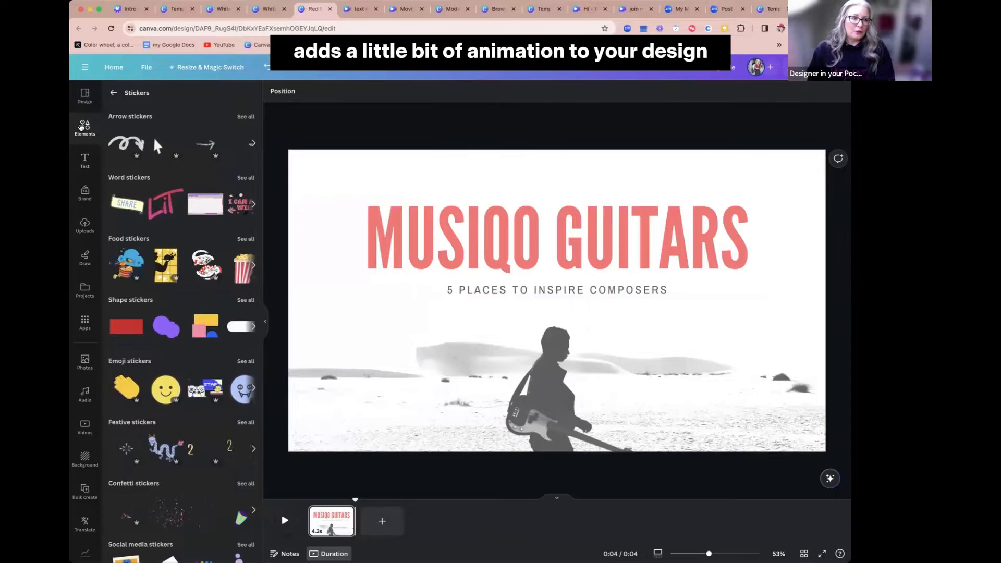
Search the elements for guitar graphics, filter them to animated ones only, and browse the results before closing the library.
click(85, 127)
click(148, 96)
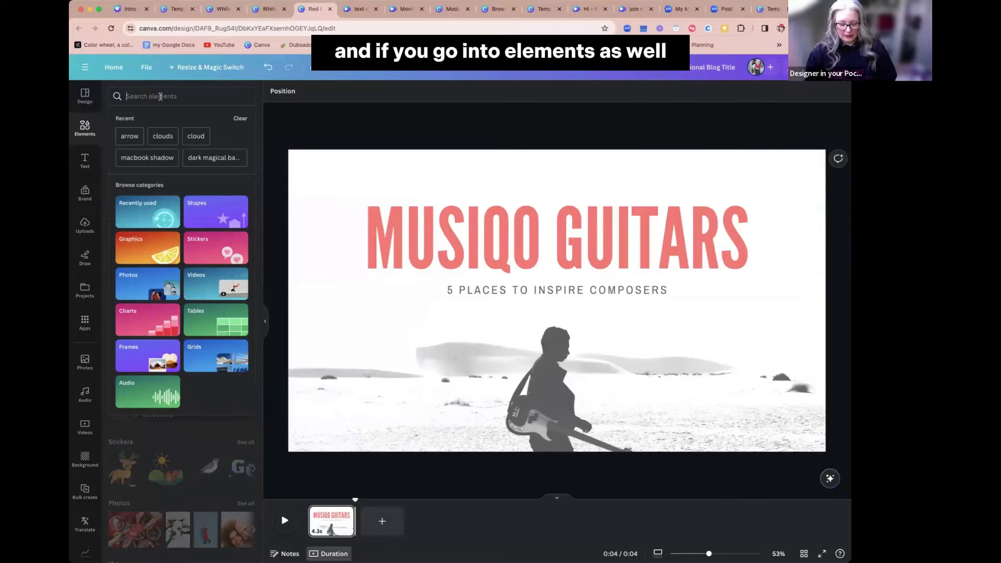
text(guiatar)
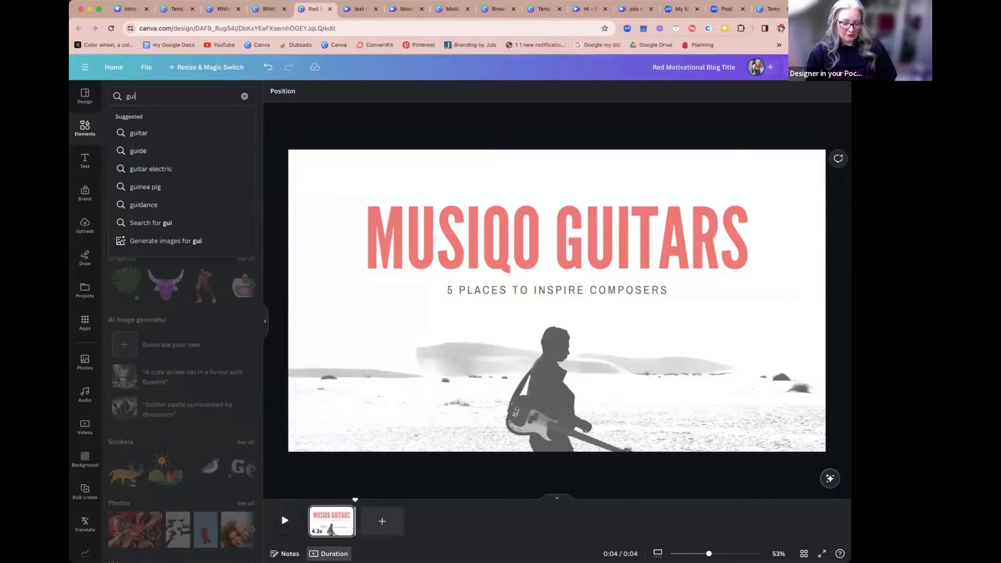
key(Return)
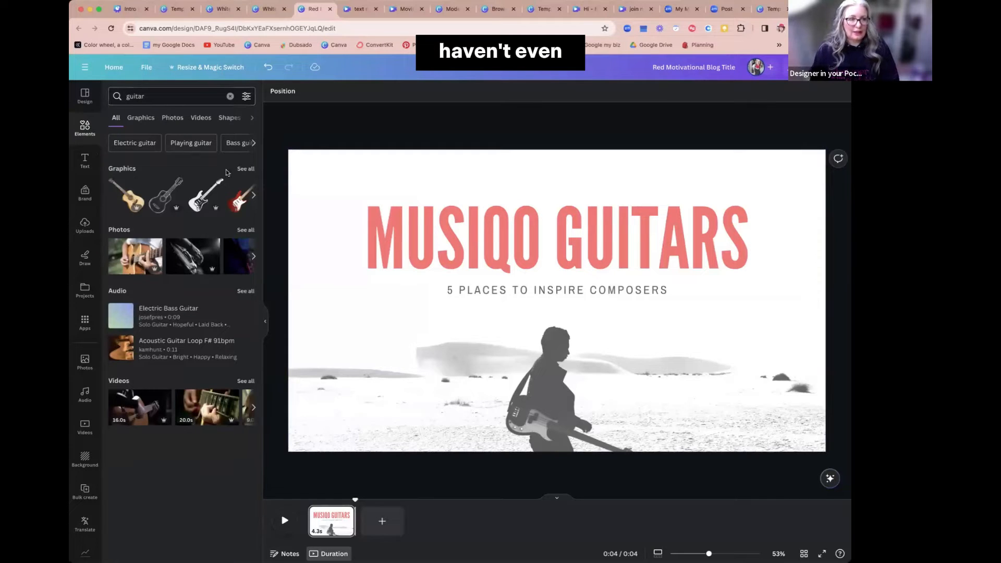
click(244, 172)
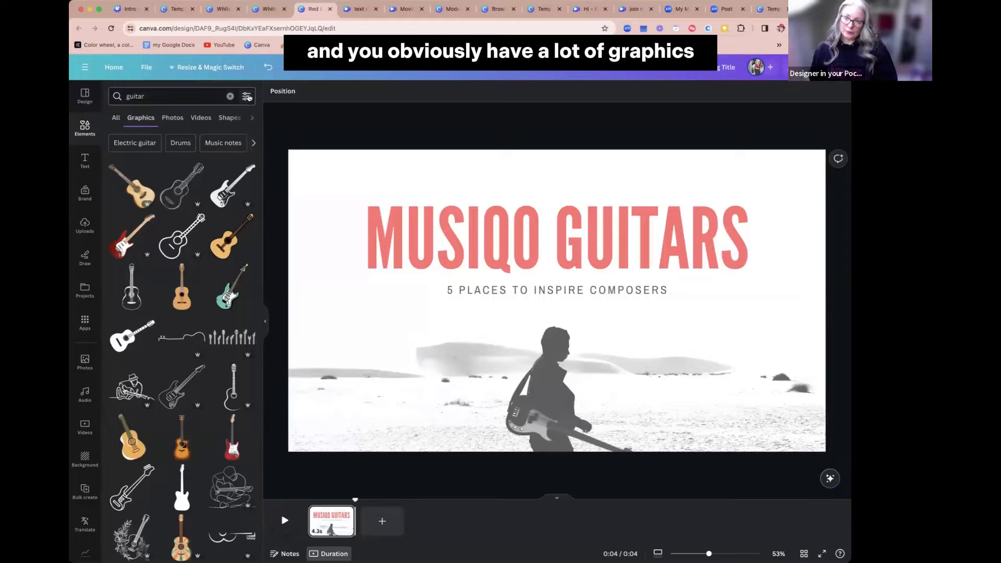
click(247, 97)
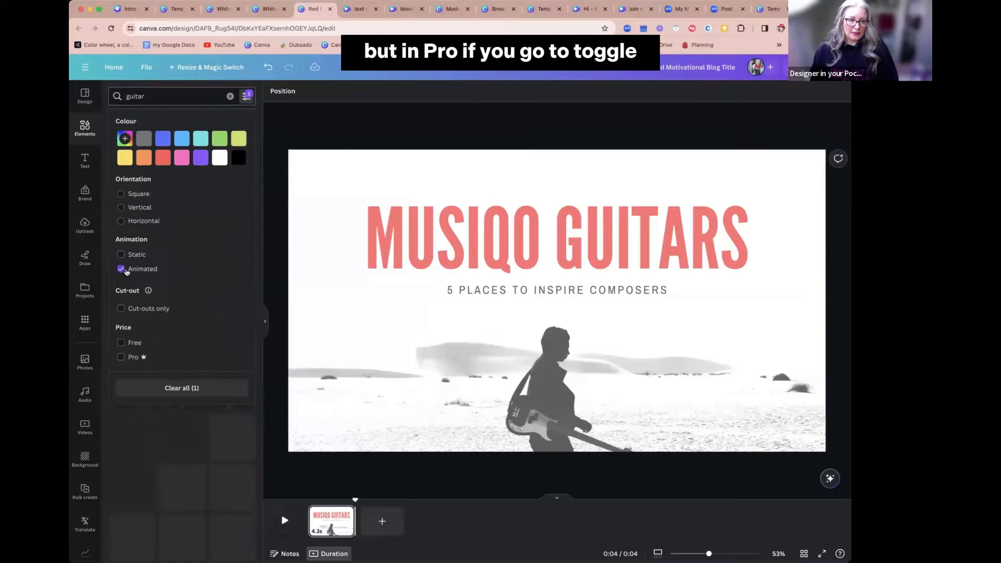
click(260, 394)
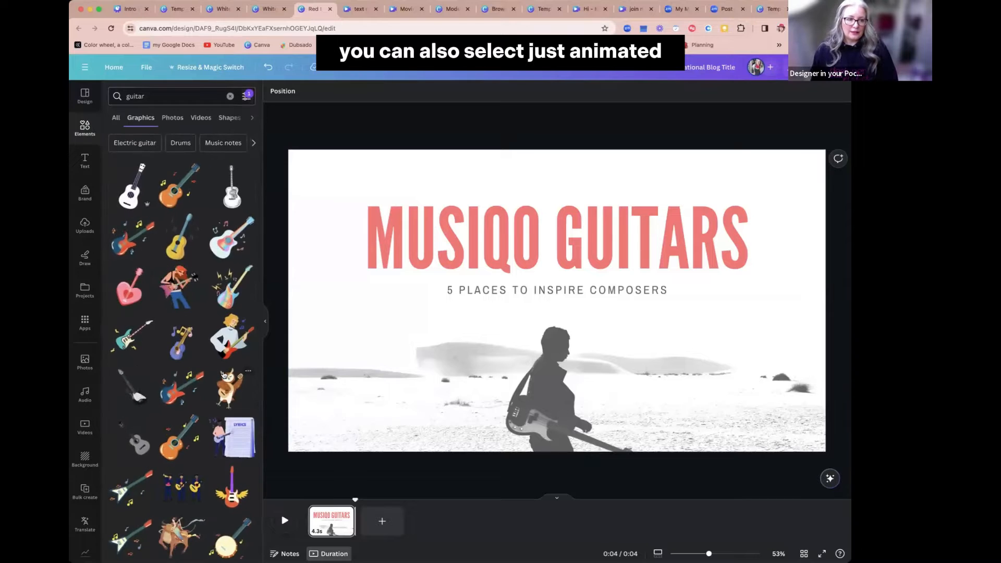
scroll(223, 374, down, 2)
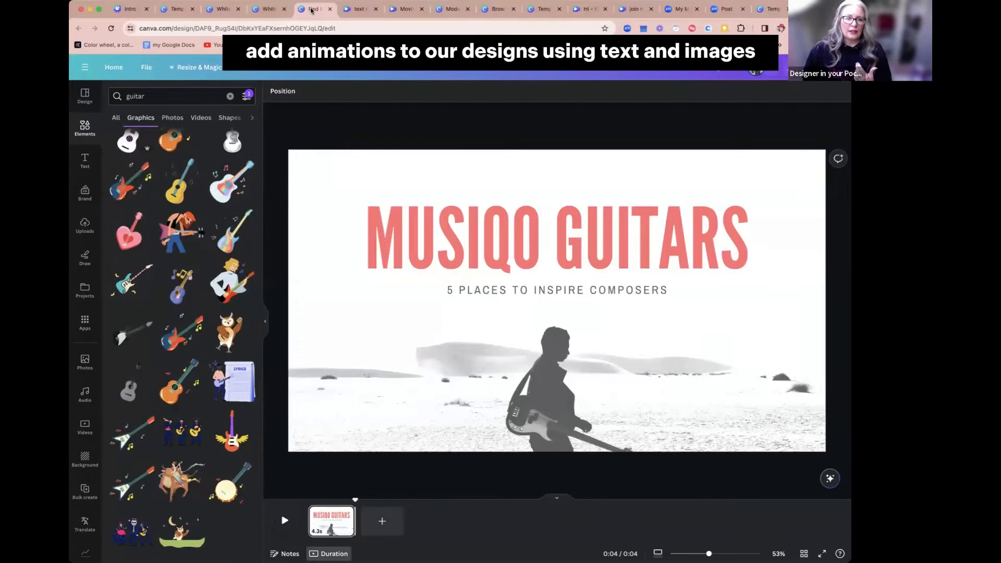
click(266, 320)
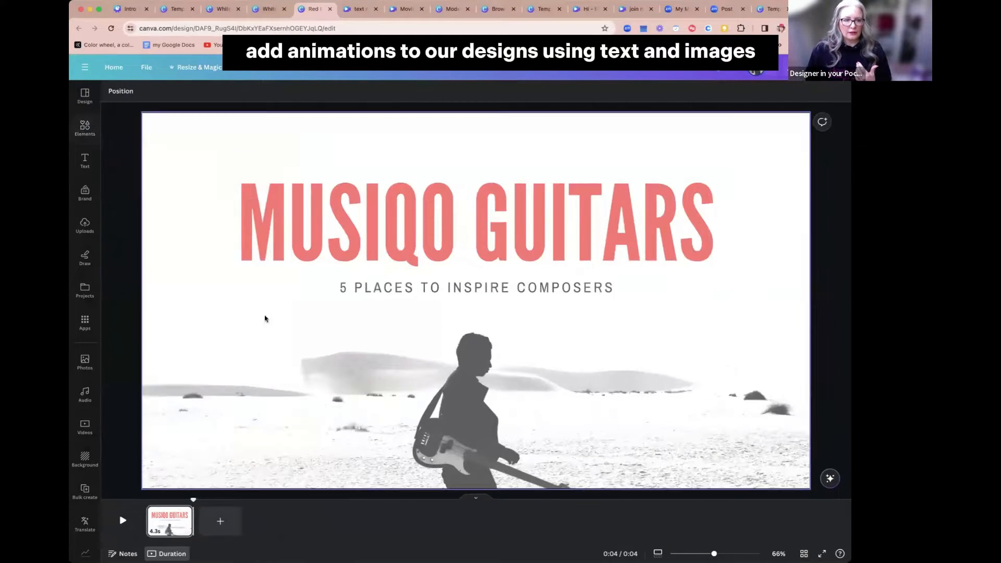
Apply the Fade text animation on enter to the MUSIQO GUITARS heading and slow its speed.
click(449, 211)
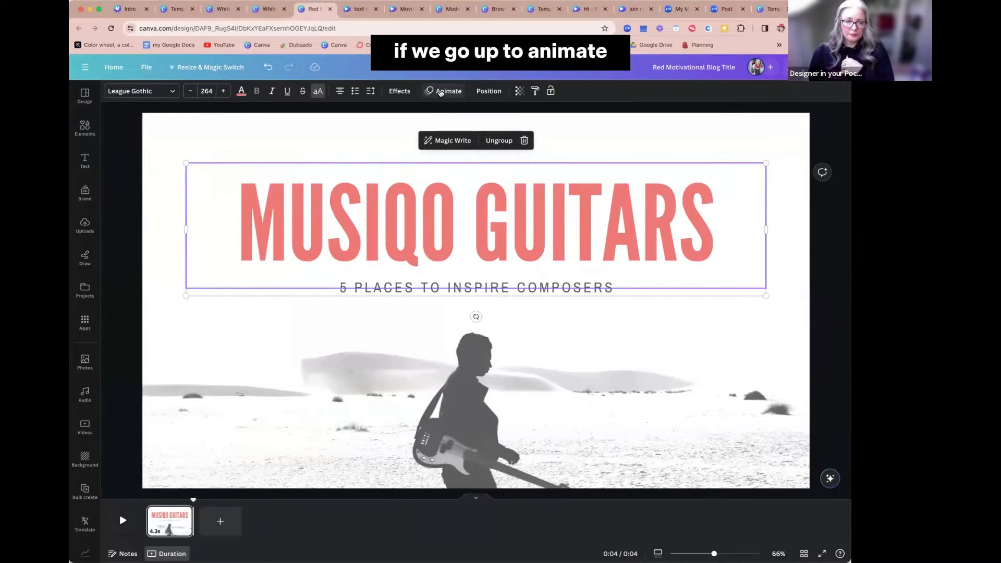
click(440, 93)
click(138, 95)
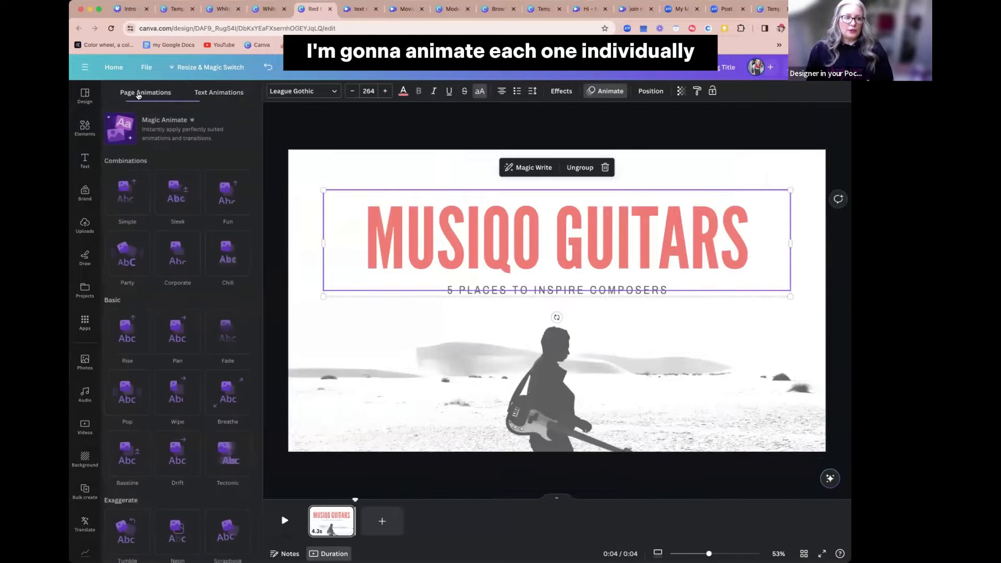
click(218, 94)
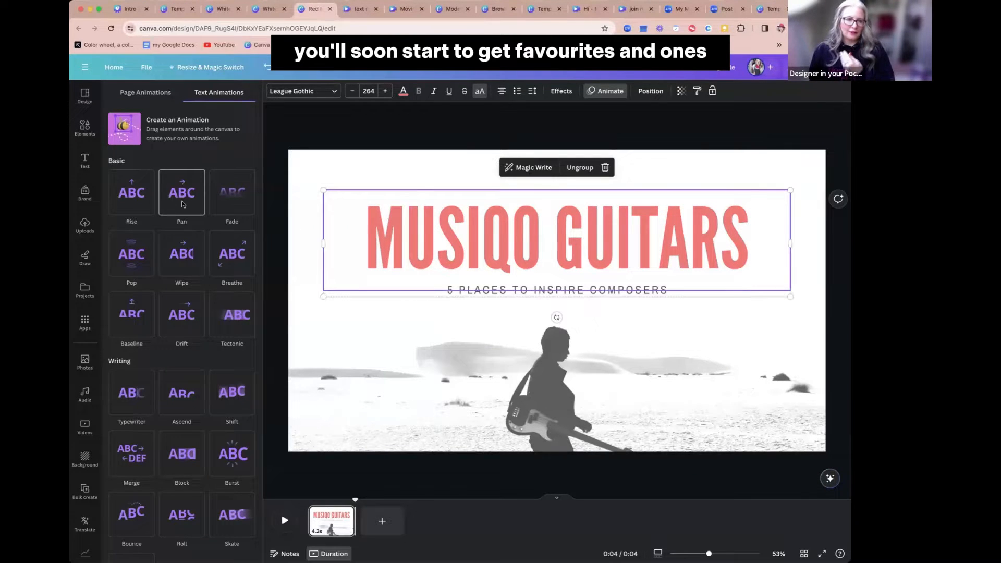
click(228, 203)
drag(178, 313, 126, 317)
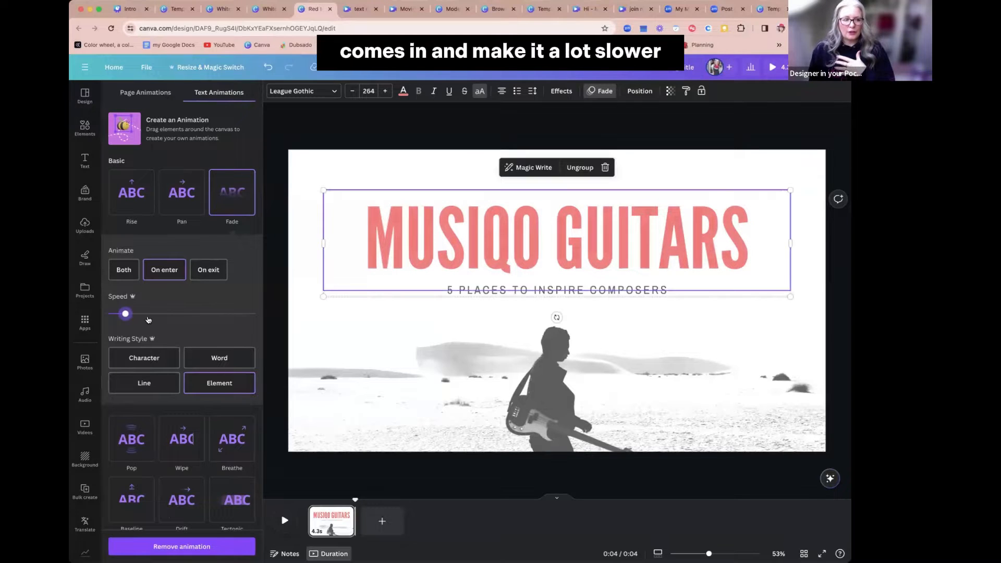
Try the Character, Word and Line writing styles for the heading's Fade animation.
click(151, 362)
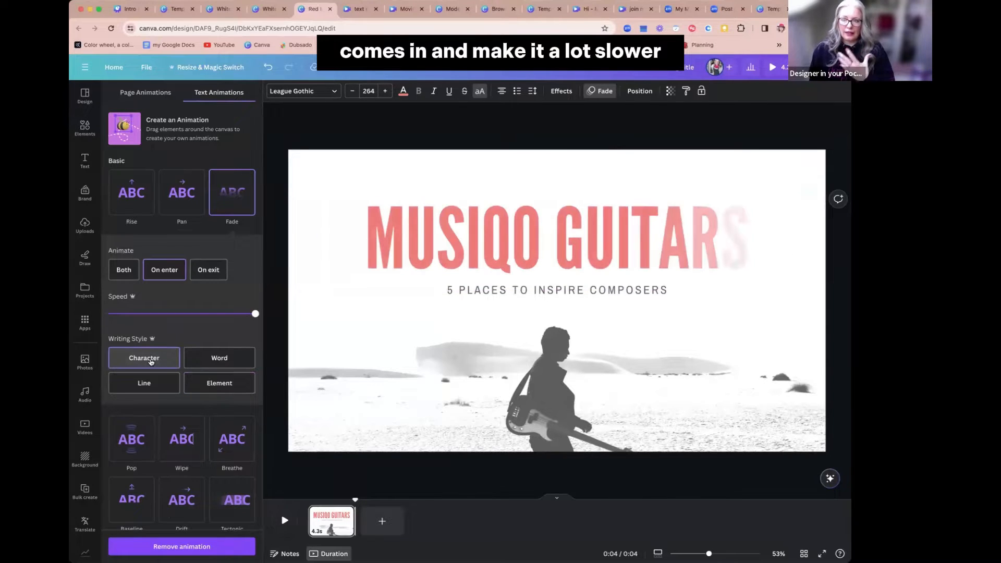
click(206, 358)
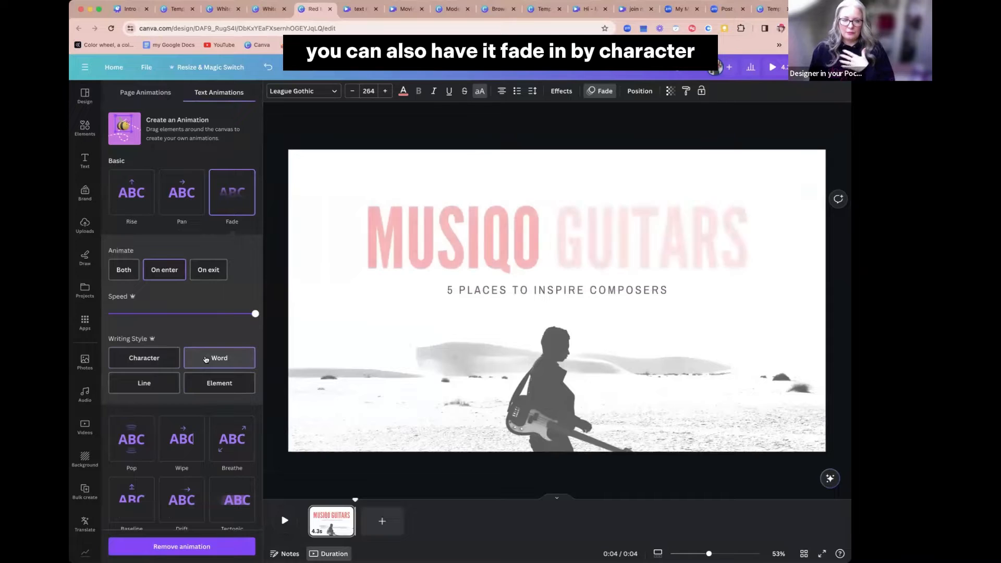
click(157, 384)
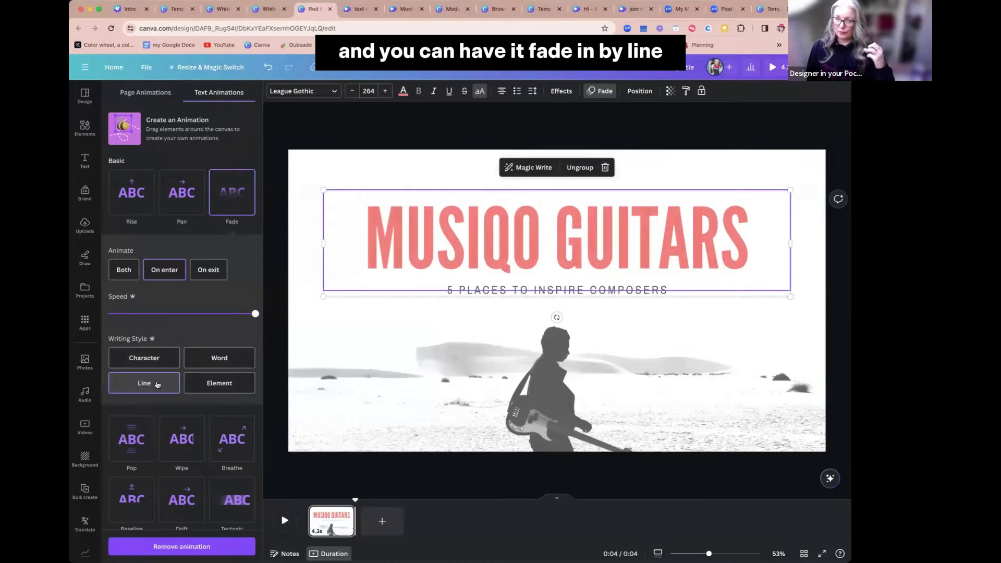
click(166, 359)
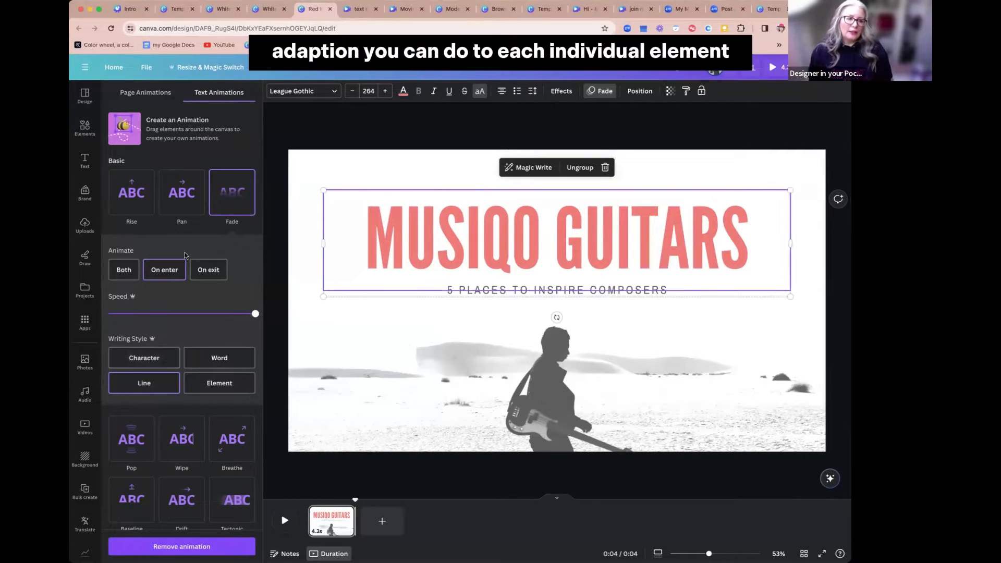
Replace the heading's animation with Pop and set it to animate on both enter and exit.
scroll(170, 233, down, 5)
click(141, 247)
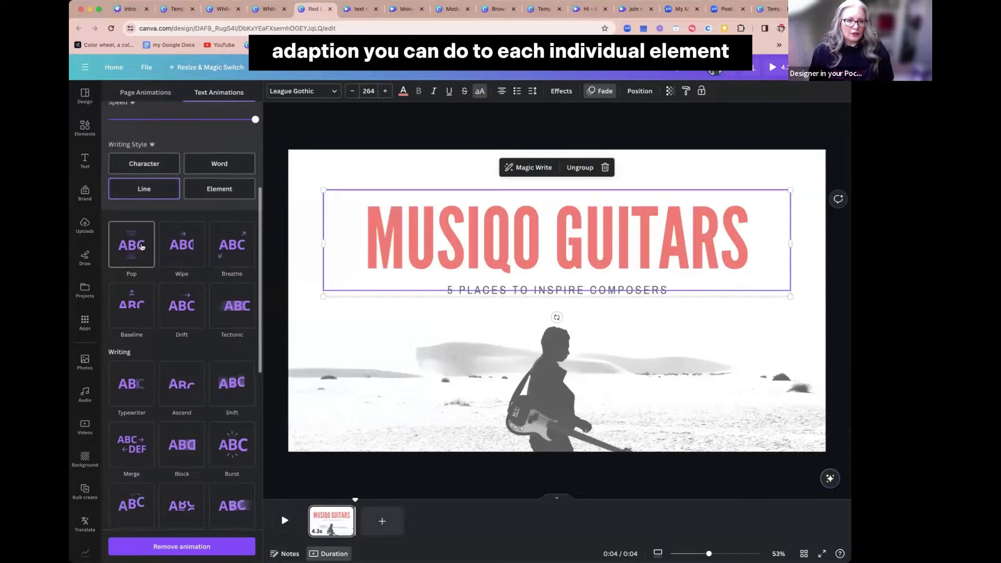
click(123, 322)
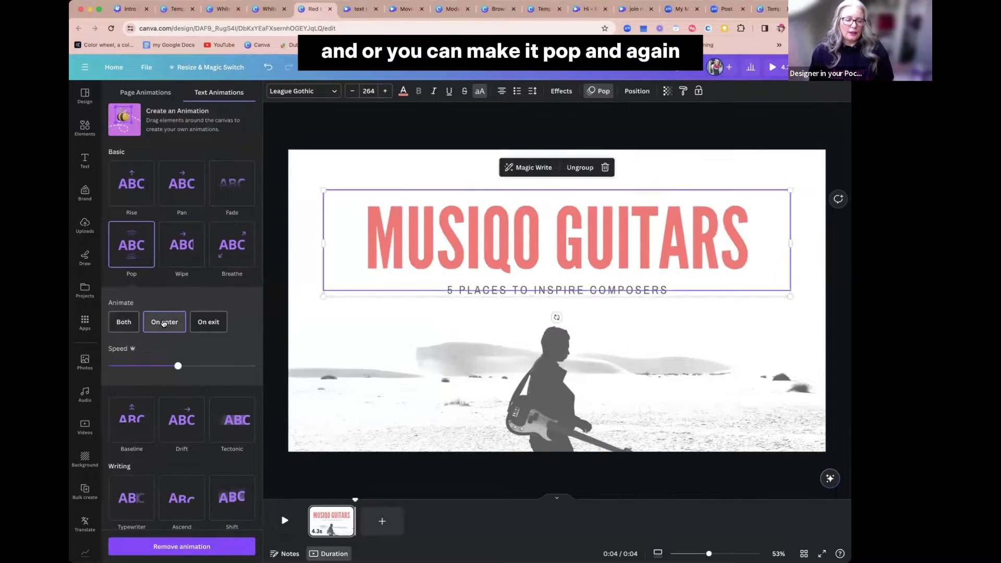
click(155, 323)
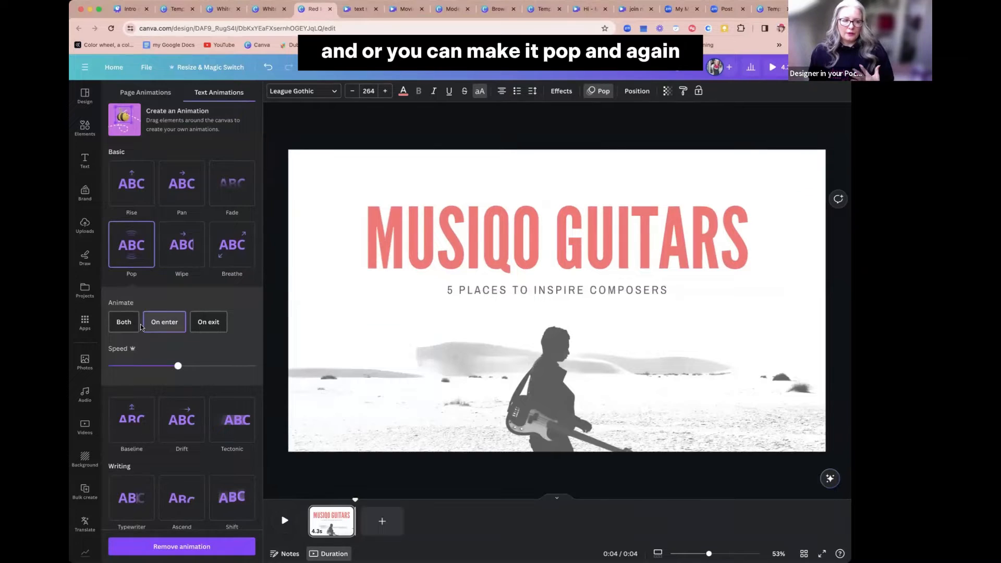
click(124, 330)
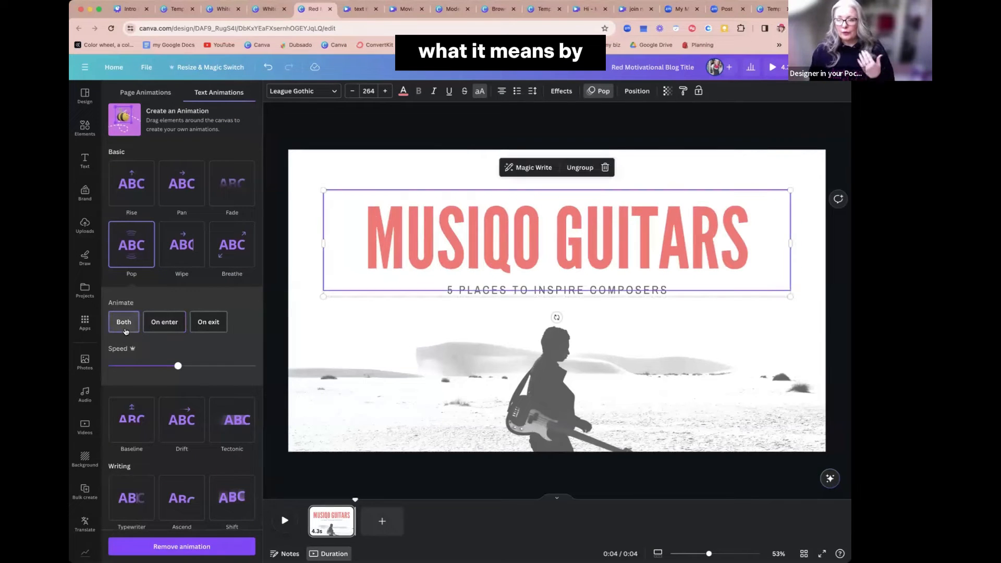
Scrub the timeline to preview the heading's Pop animation and set it to animate on enter only.
mouse_move(355, 507)
mouse_down()
mouse_move(295, 498)
mouse_move(358, 506)
mouse_up()
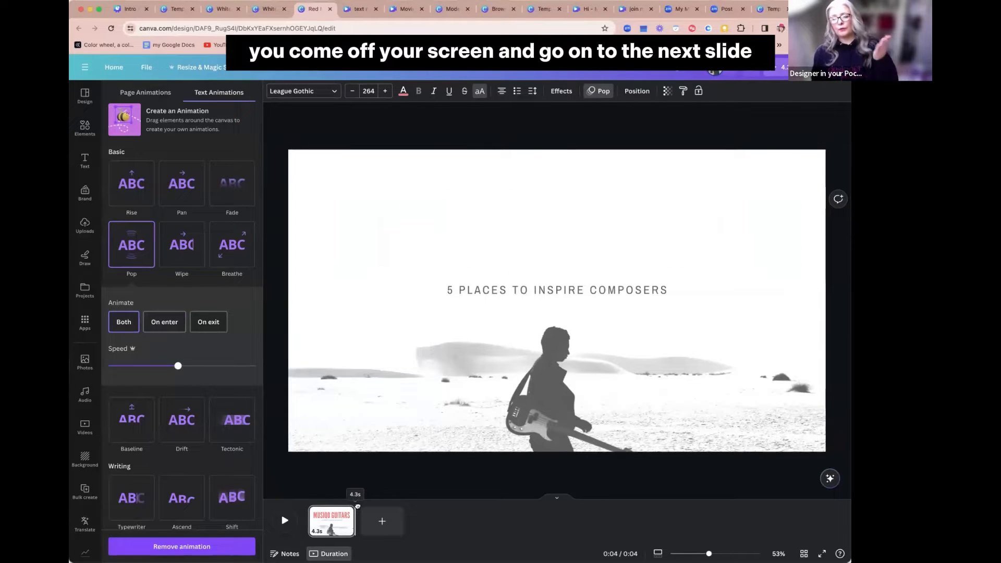
drag(358, 506, 309, 503)
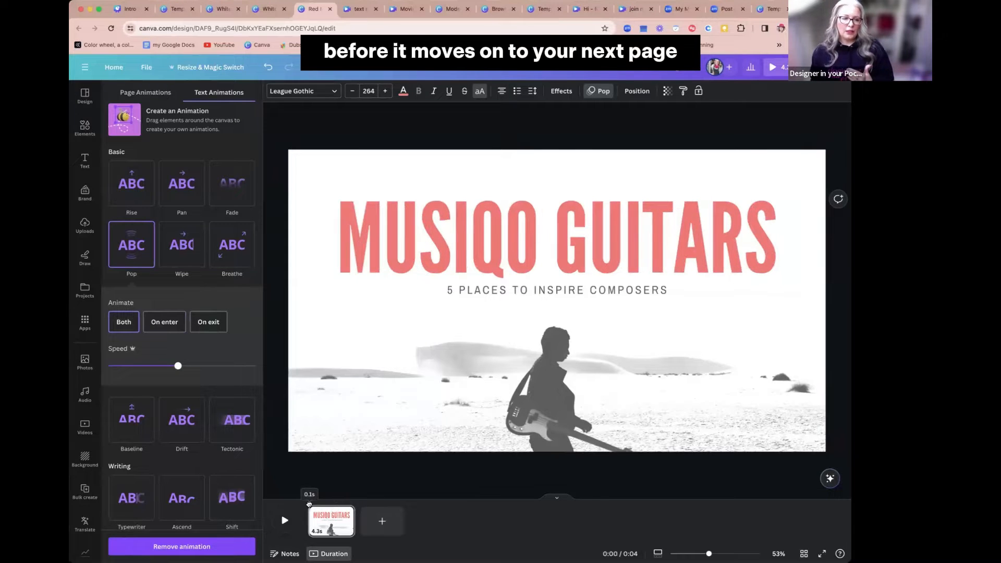
click(410, 256)
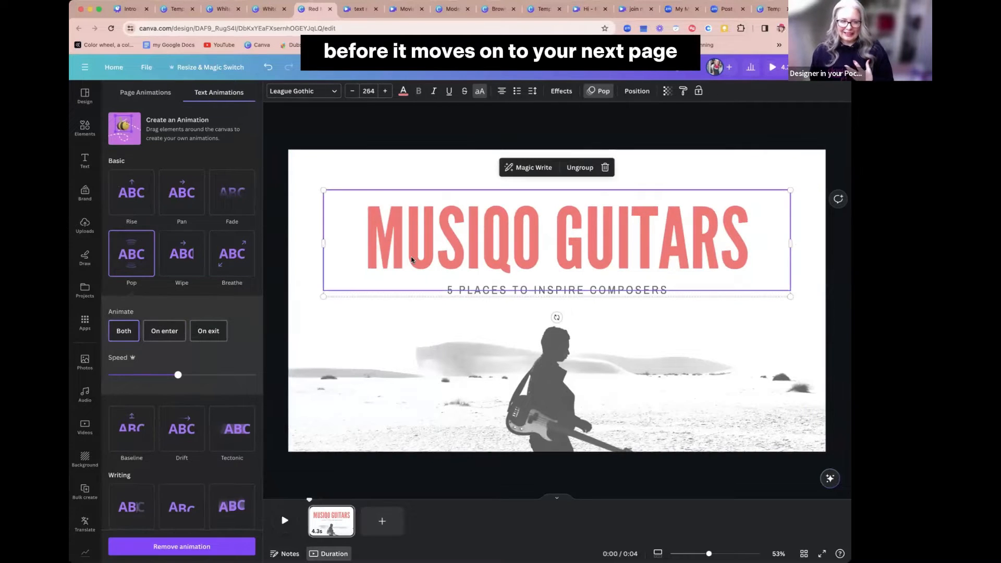
click(159, 333)
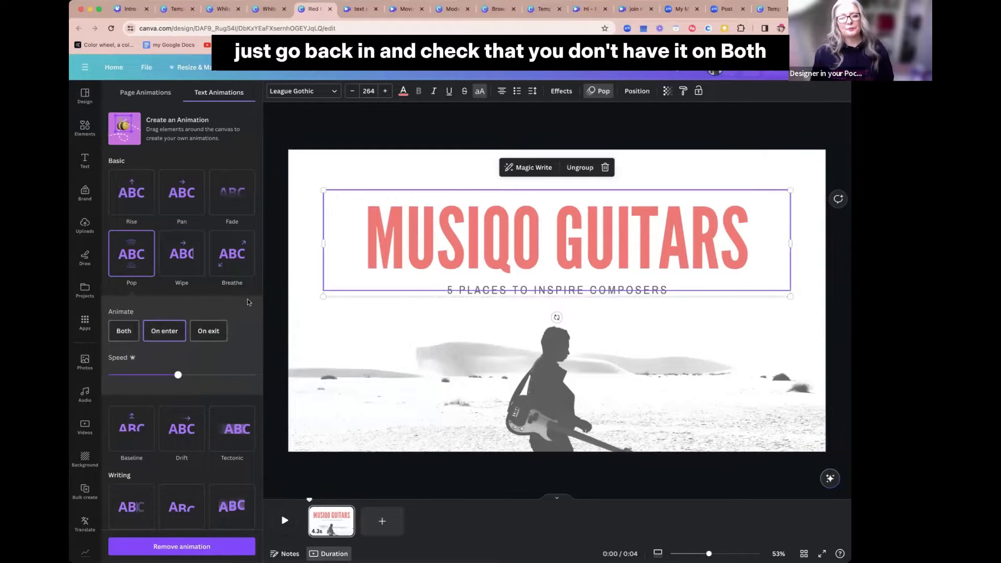
double_click(483, 252)
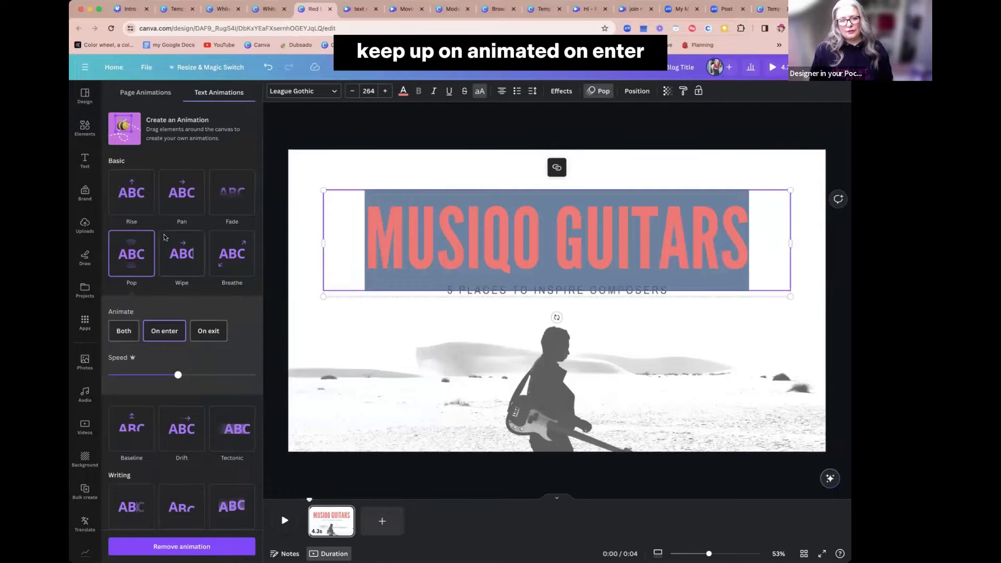
click(459, 302)
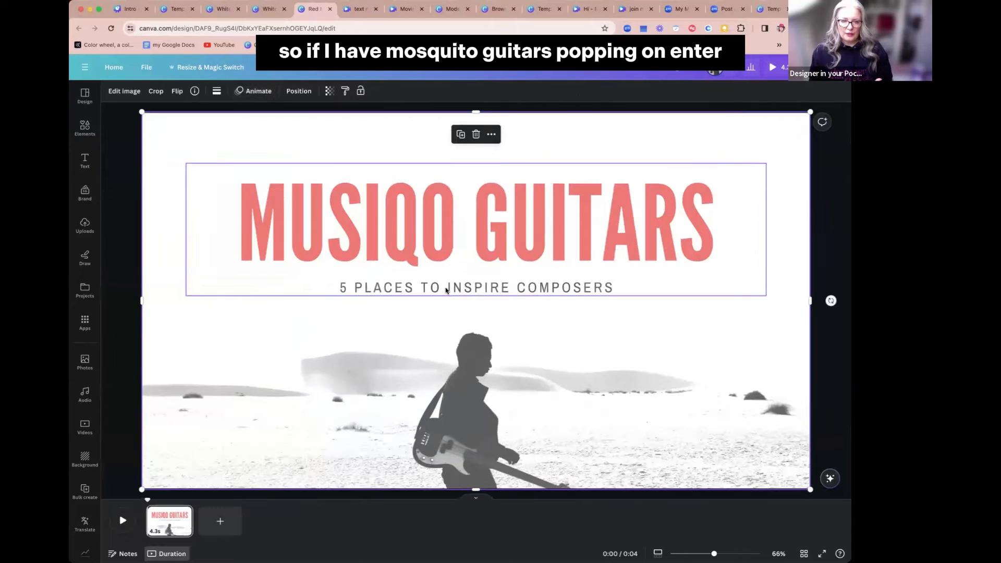
Apply the Baseline text animation on enter to the '5 PLACES TO INSPIRE COMPOSERS' subtitle, slow its speed and set its direction to right.
click(445, 290)
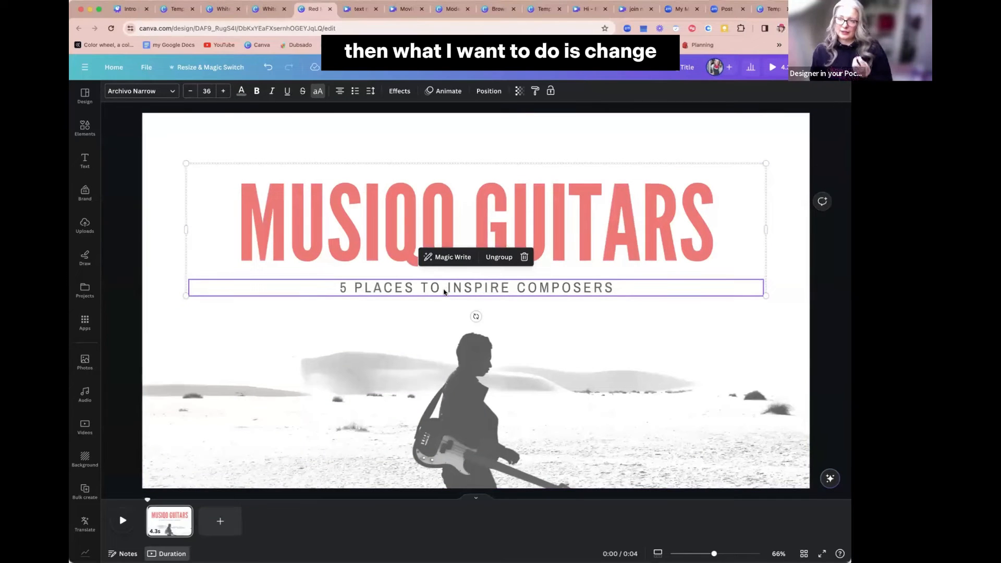
click(443, 90)
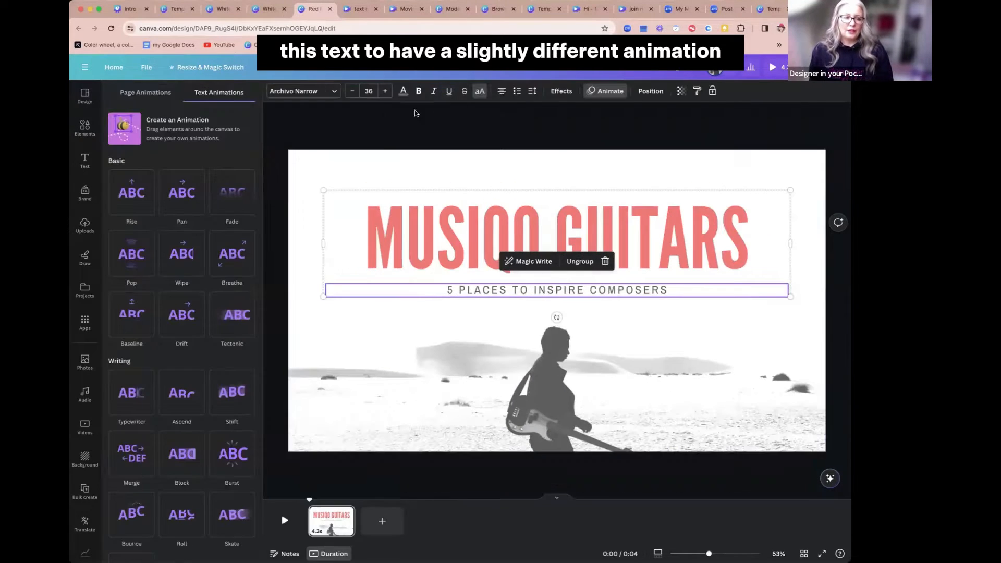
click(134, 316)
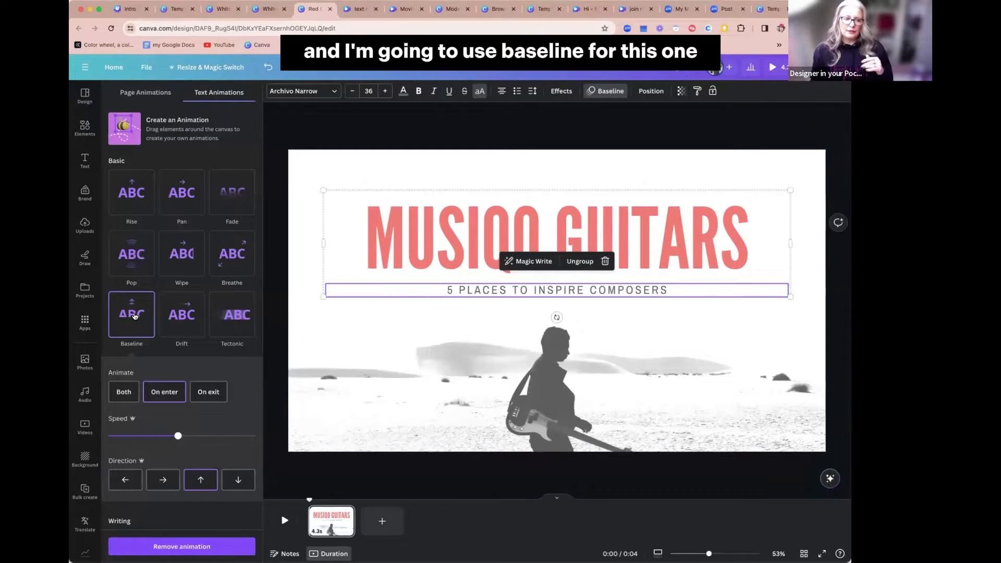
drag(137, 437, 133, 437)
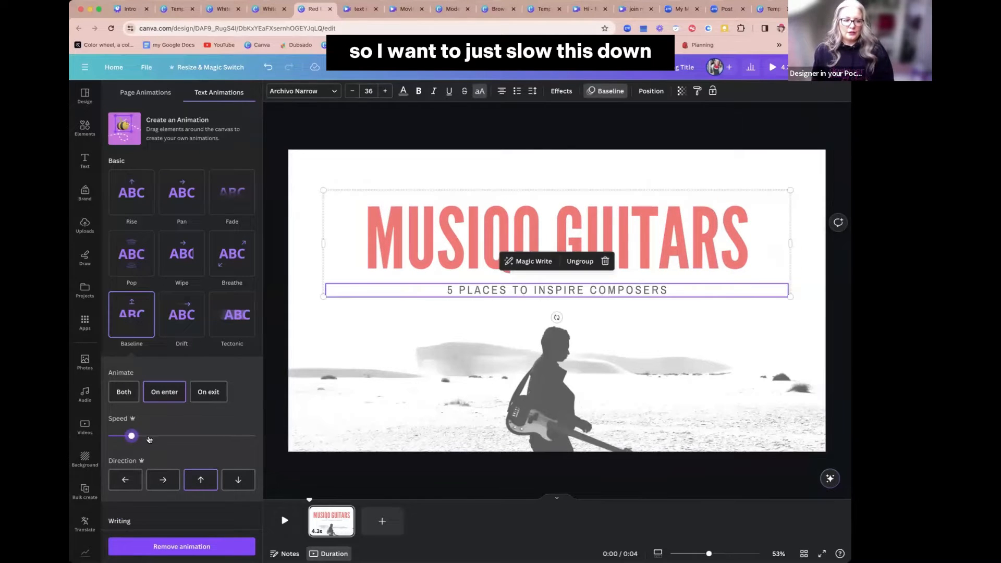
click(179, 480)
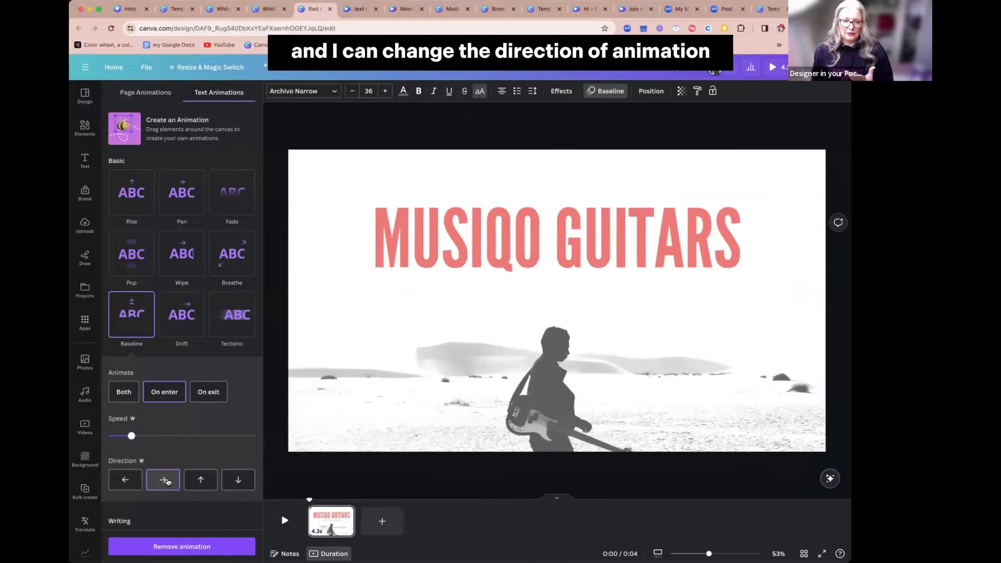
Try the left and down directions for the subtitle's Baseline animation, and set its direction to up.
click(125, 480)
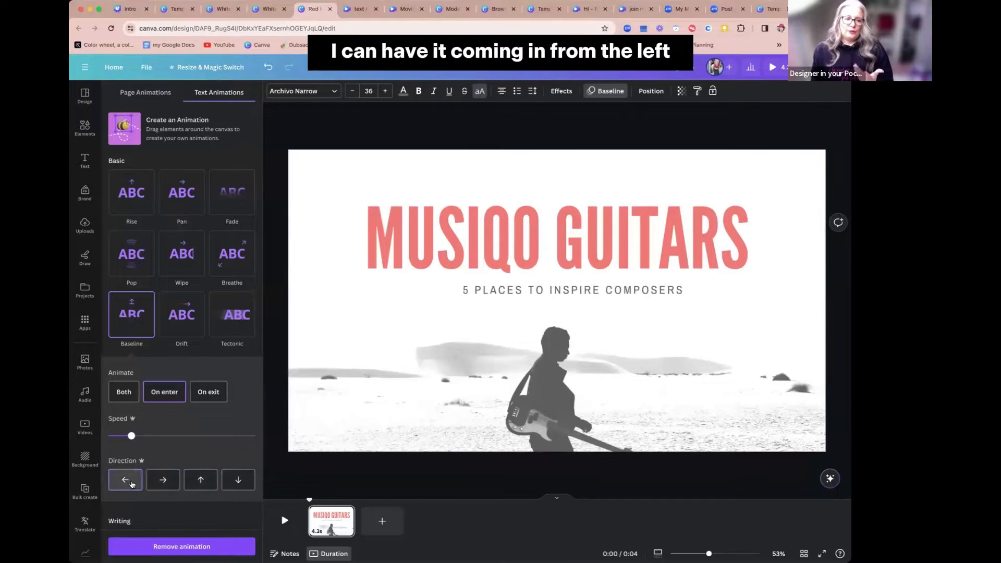
click(236, 481)
click(207, 486)
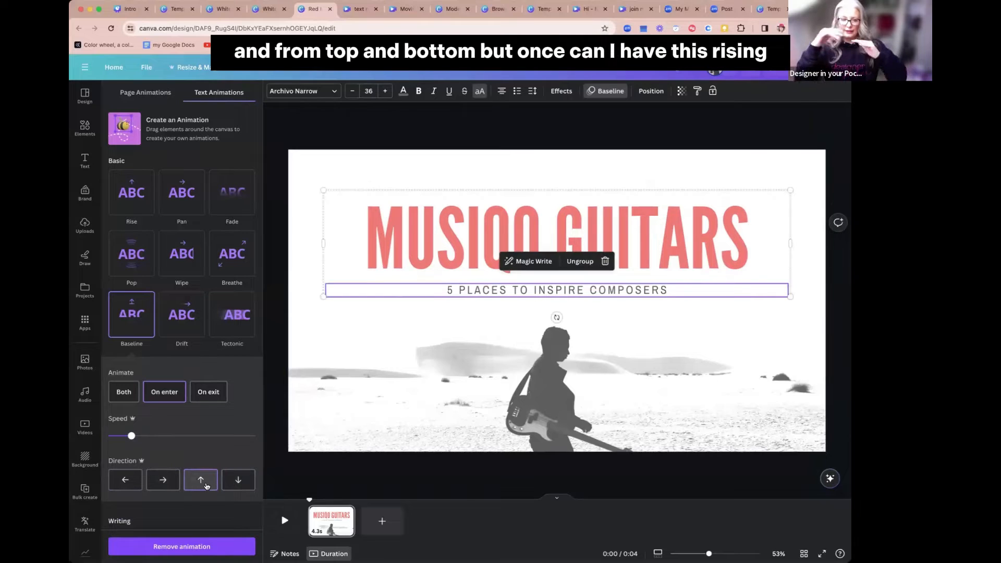
click(284, 287)
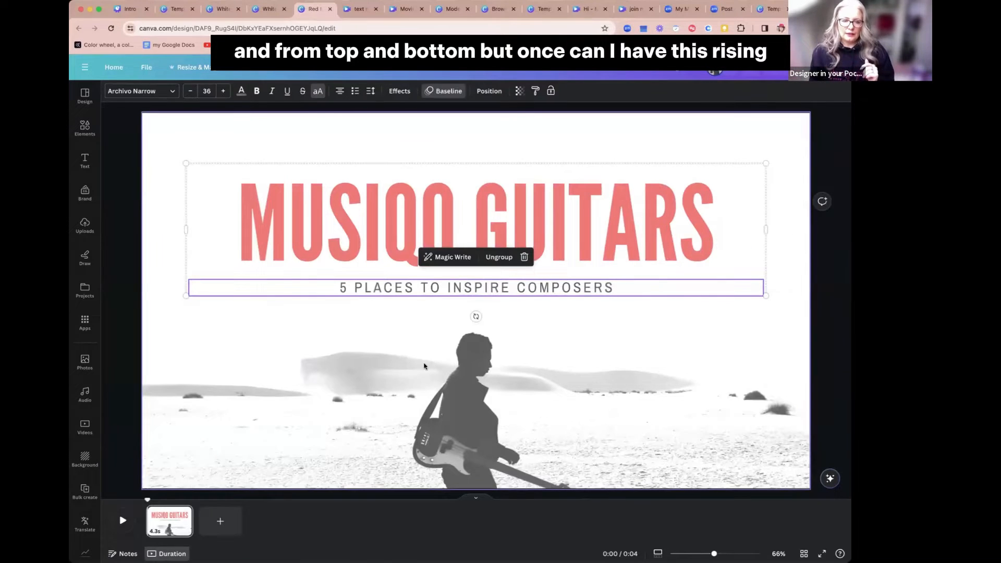
Apply the Photo Zoom animation on enter to the guitarist background photo and play the design.
click(455, 371)
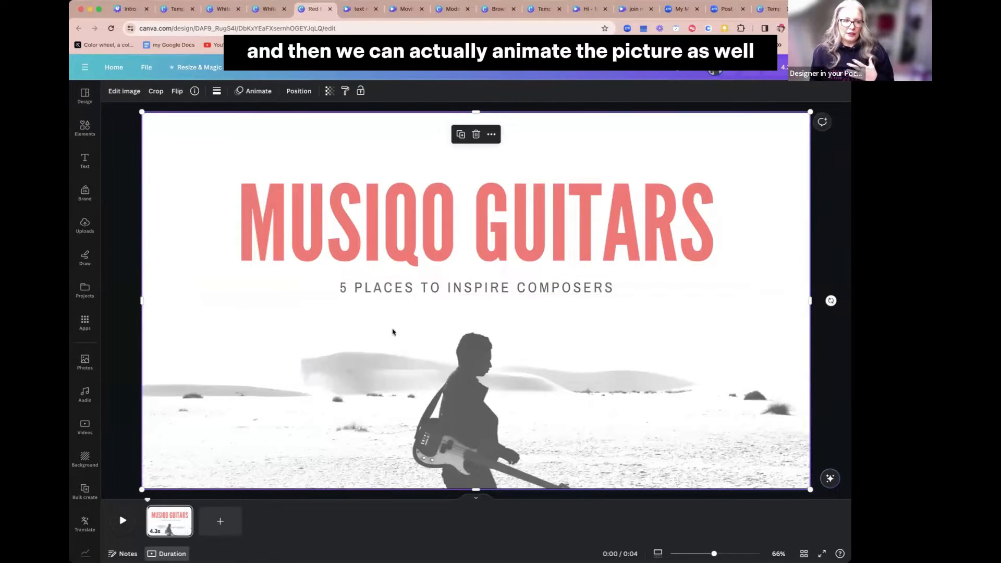
click(259, 91)
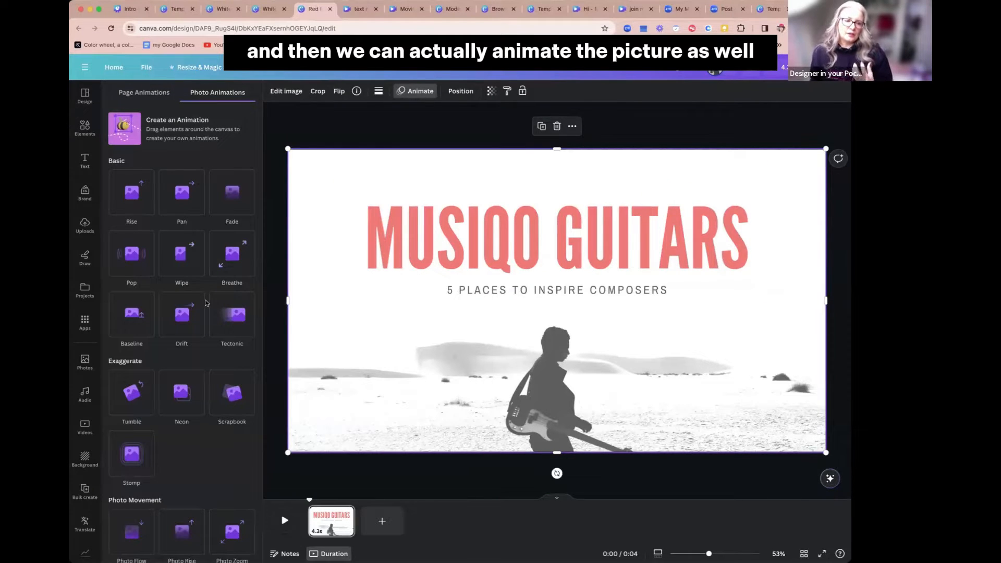
scroll(206, 303, down, 3)
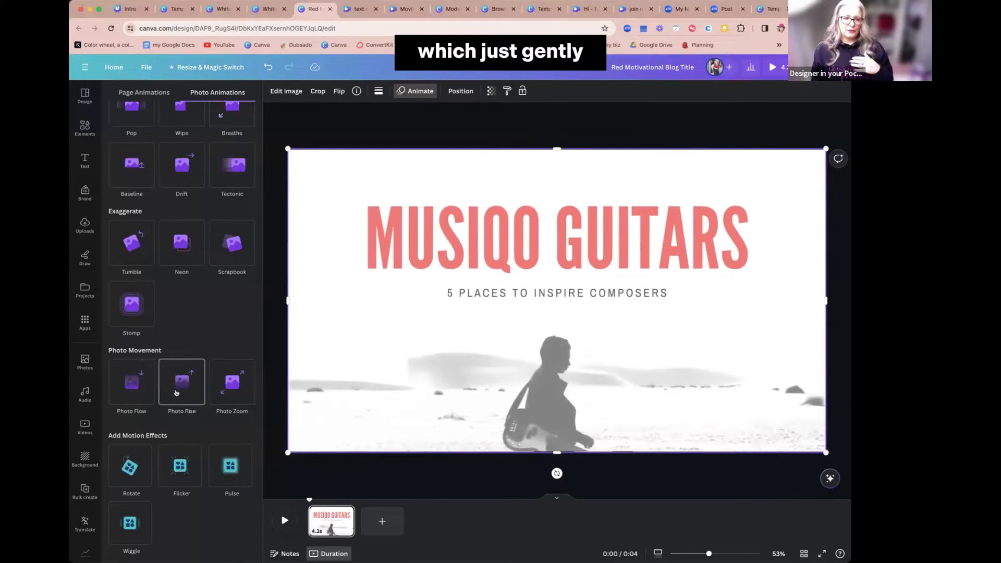
click(226, 392)
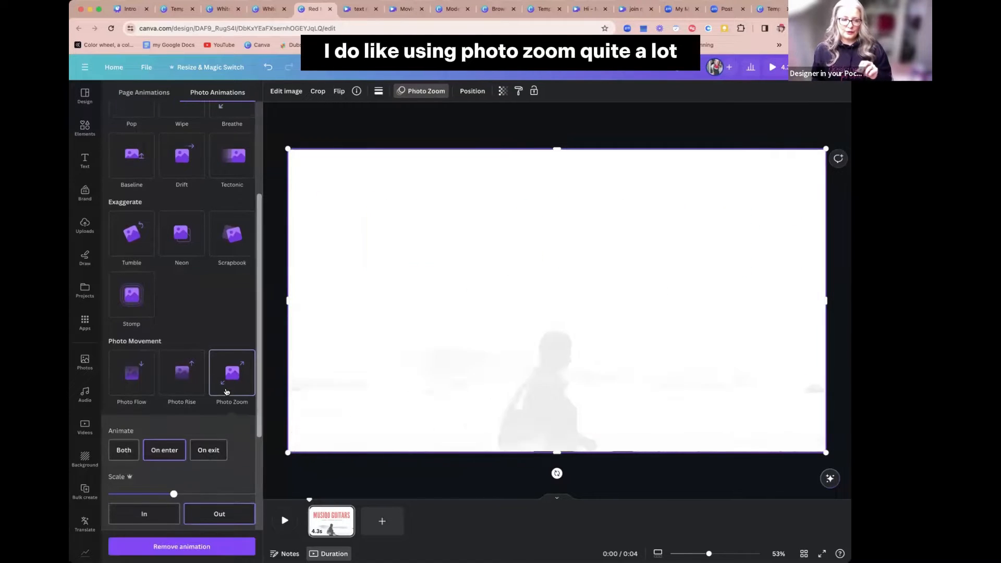
click(162, 448)
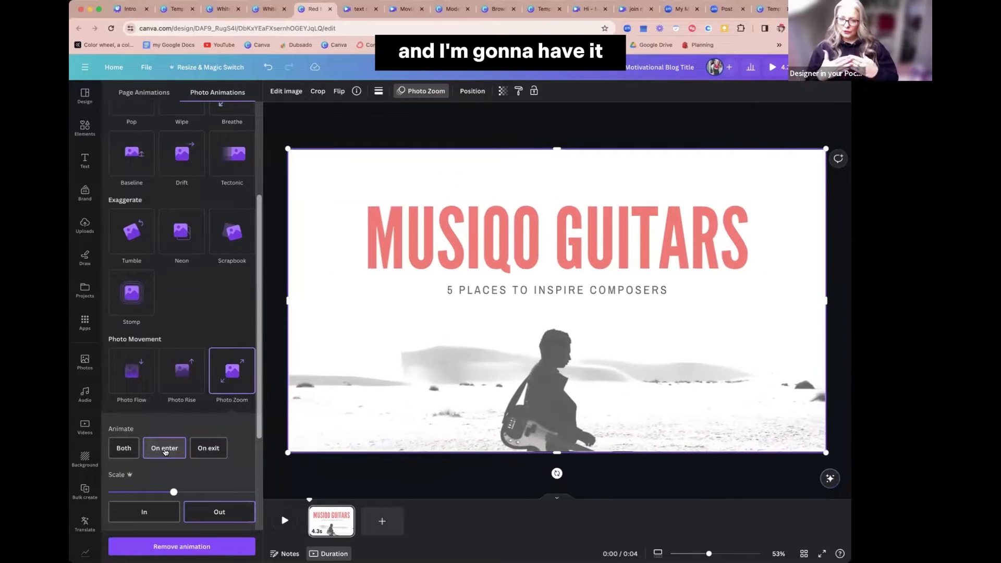
click(283, 390)
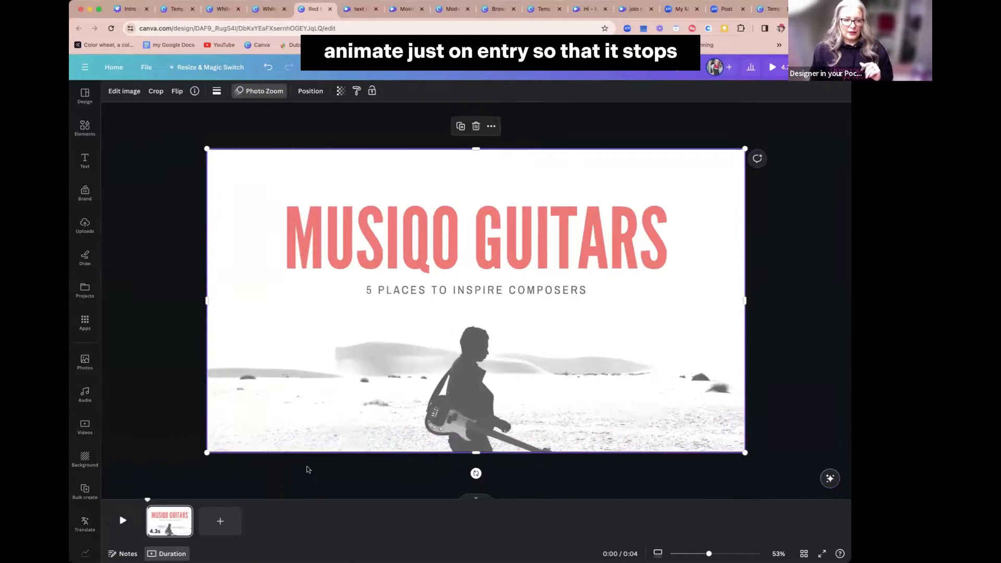
click(120, 521)
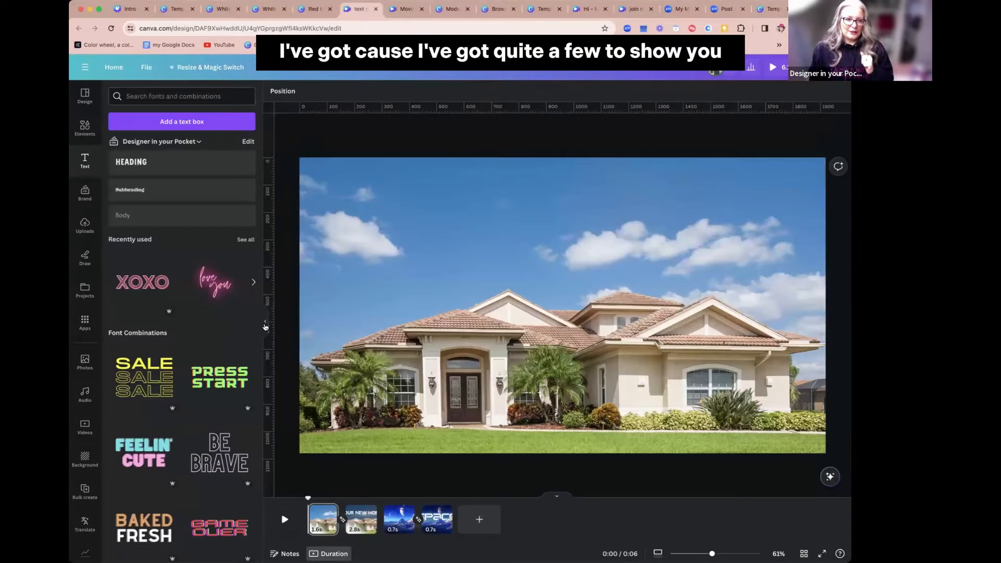
Play the text morph design through all its pages, and return the playhead to the first house page.
click(265, 323)
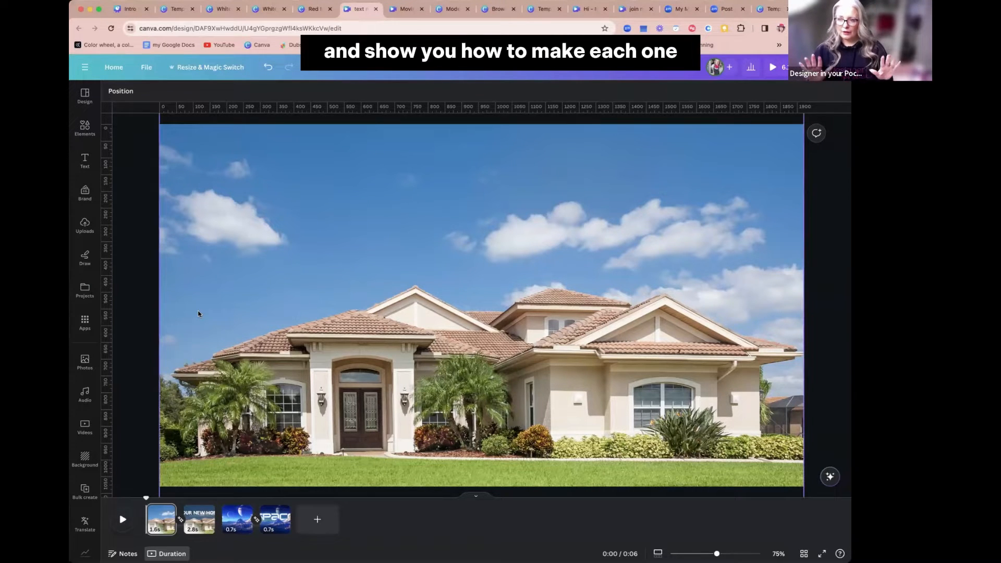
click(122, 519)
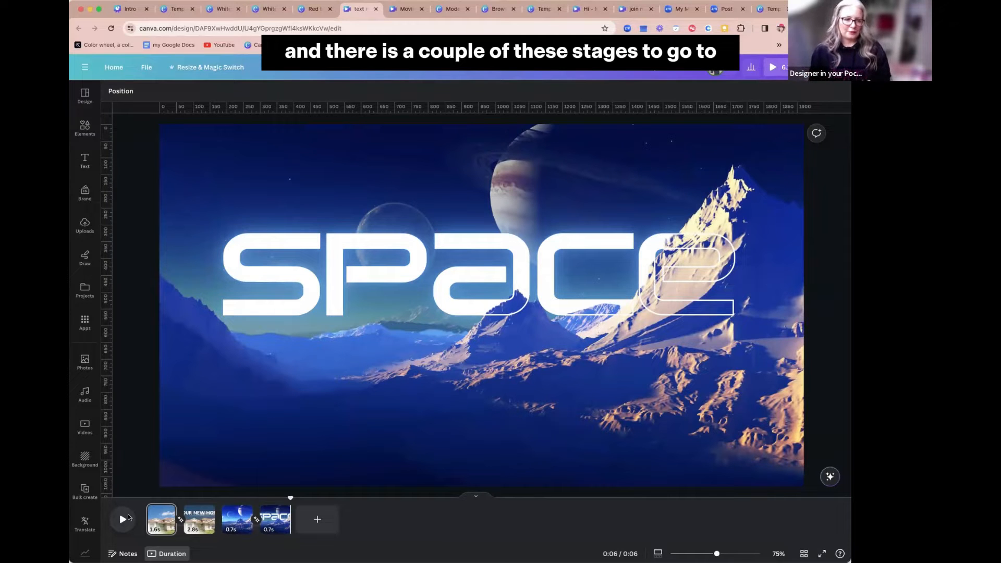
click(156, 528)
mouse_move(161, 498)
mouse_down()
mouse_move(187, 502)
mouse_move(168, 500)
mouse_up()
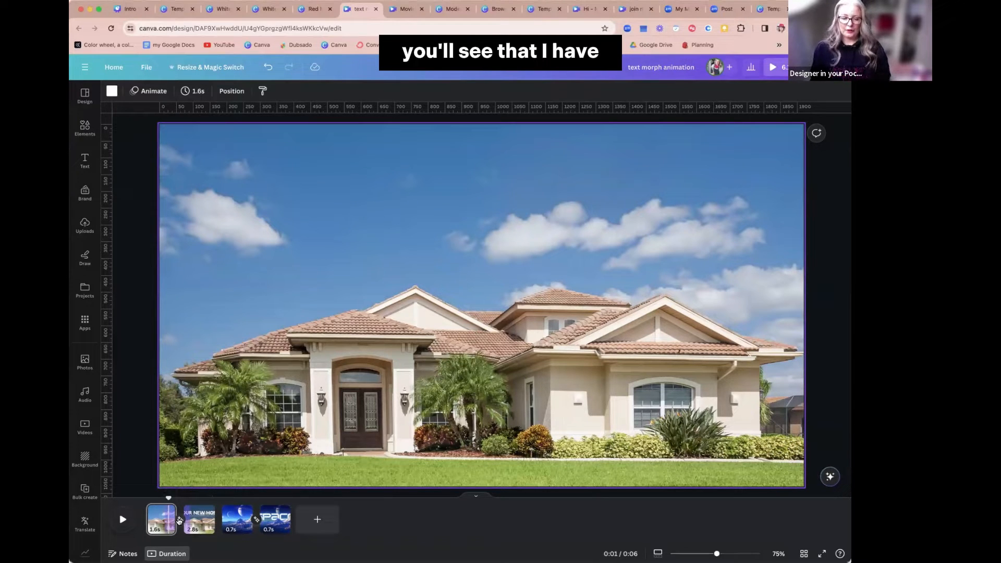
Examine the Match & Move transition and its duration between the first two pages.
click(179, 520)
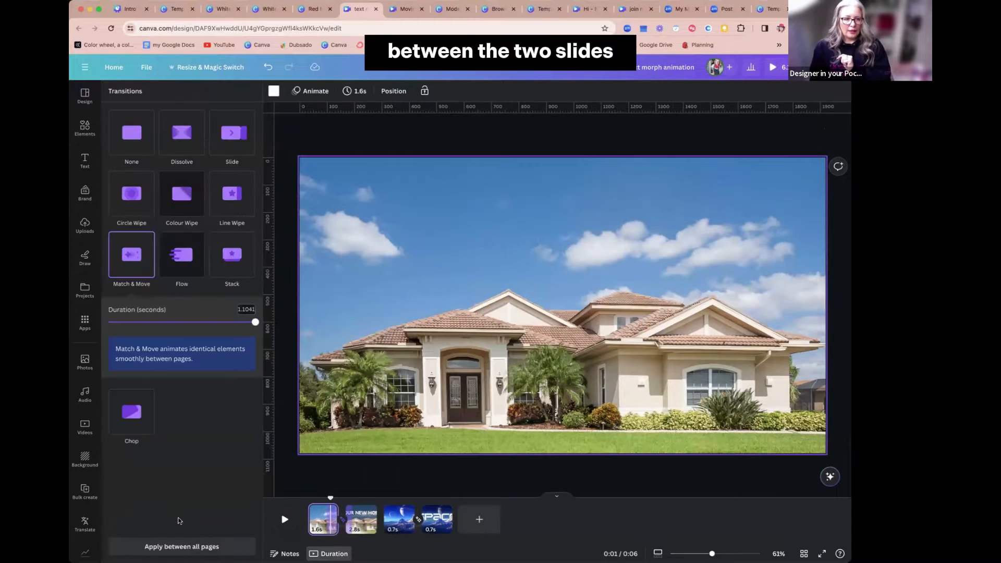
click(129, 260)
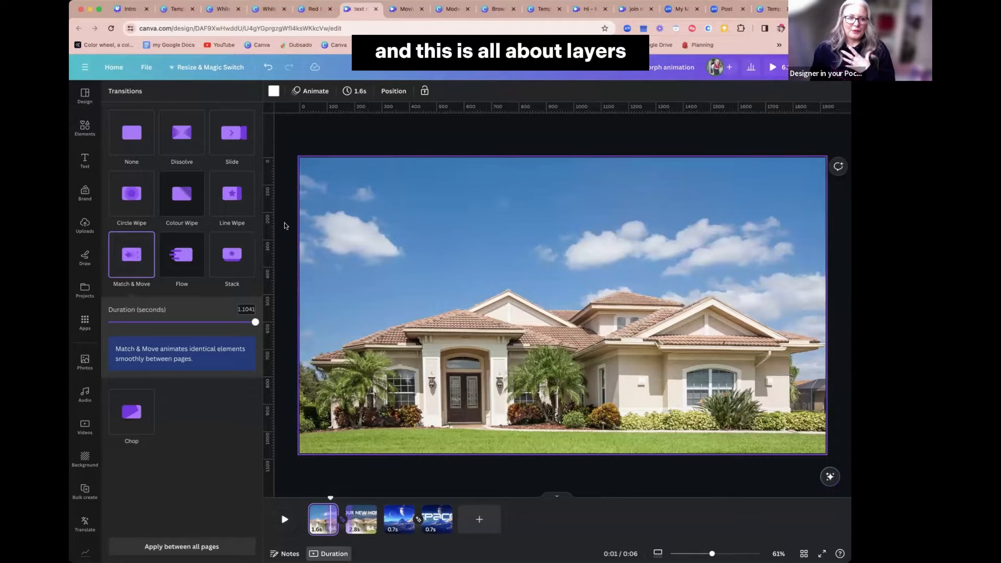
click(293, 233)
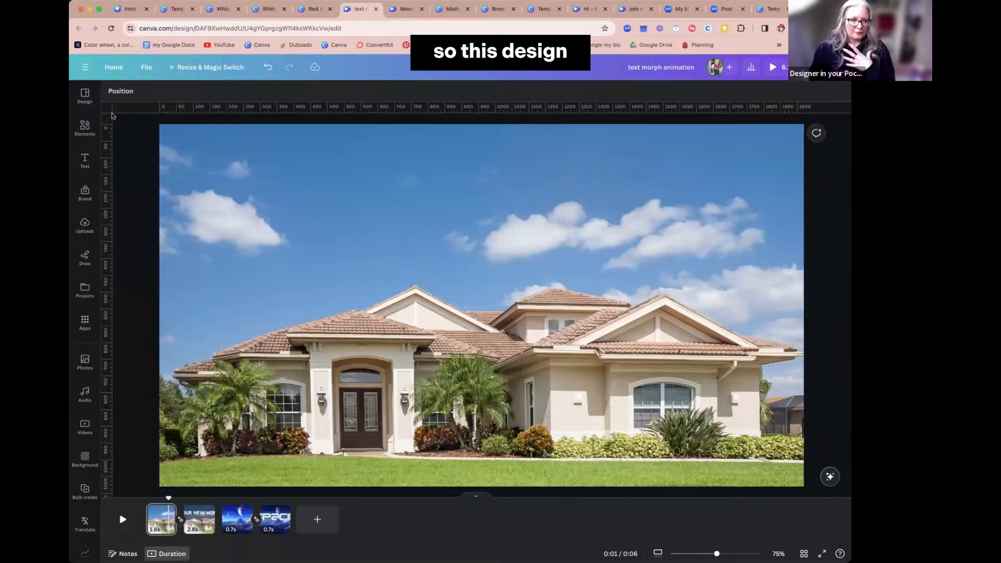
Bring the 'YOUR NEW HOME' text group in front of the house cutout layer, return it behind the house, and select the full photo layer.
click(122, 92)
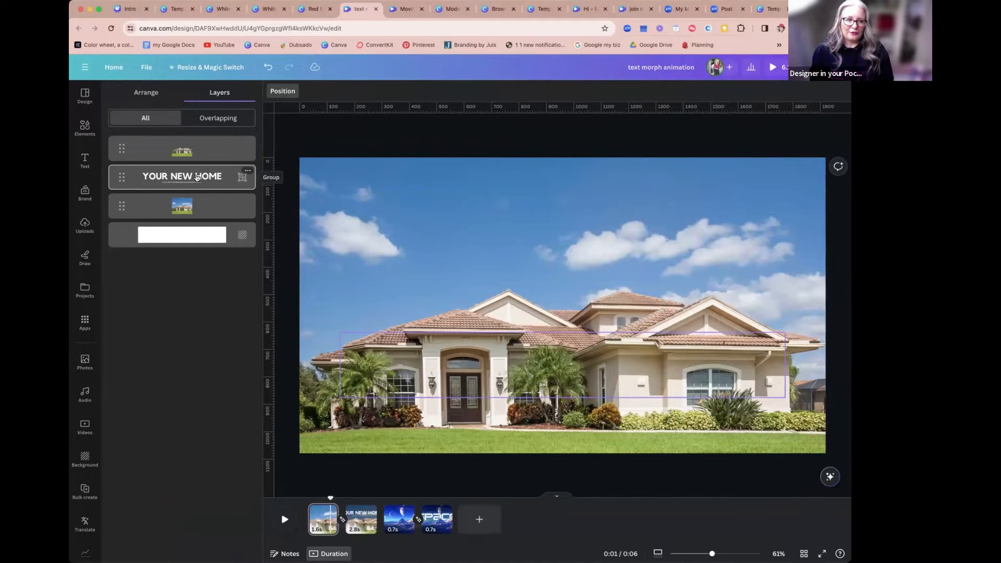
drag(189, 179, 197, 142)
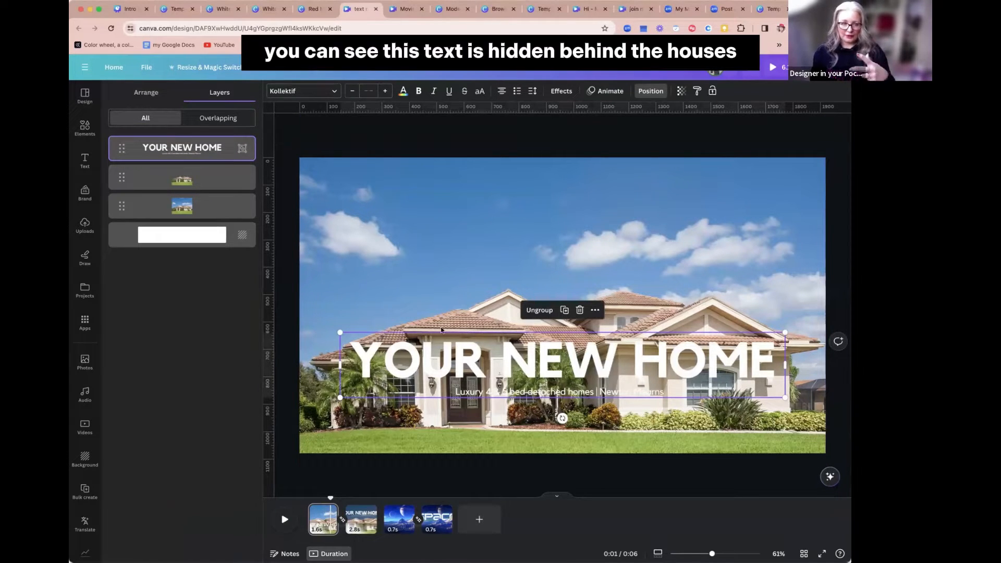
drag(188, 159, 192, 194)
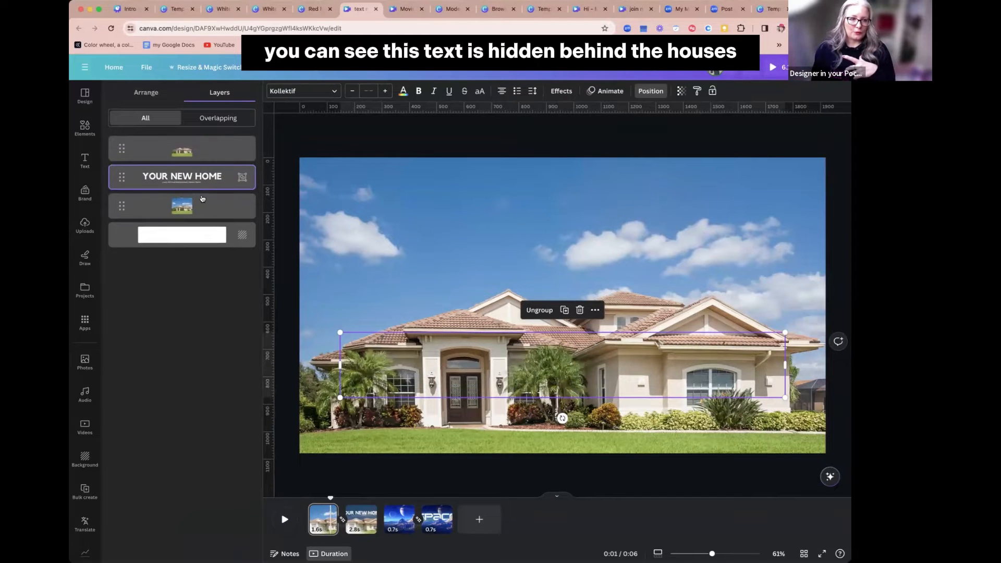
click(201, 212)
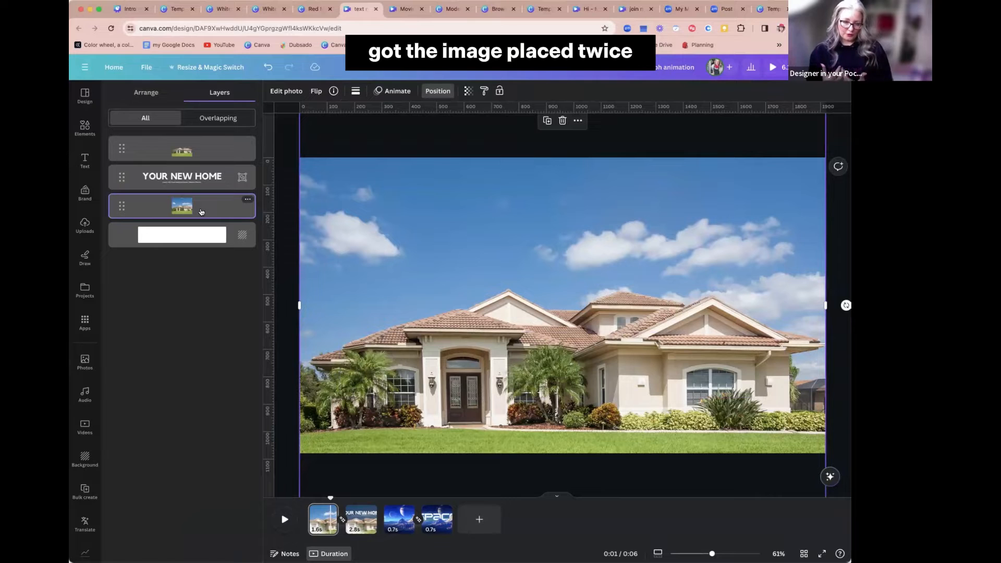
On the new house page, shift the top copy of the photo aside, remove its background and realign it over the full photo.
click(474, 518)
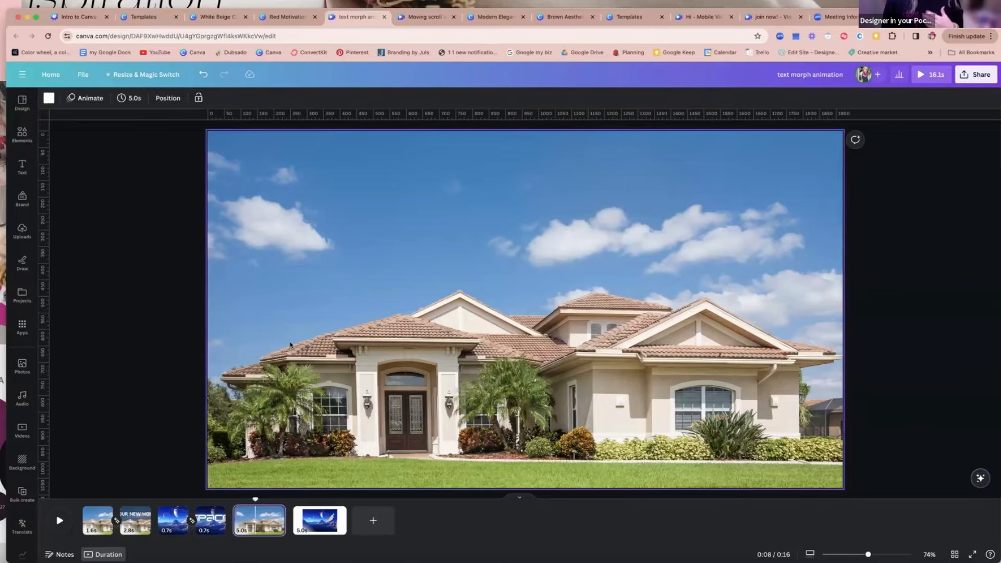
click(291, 344)
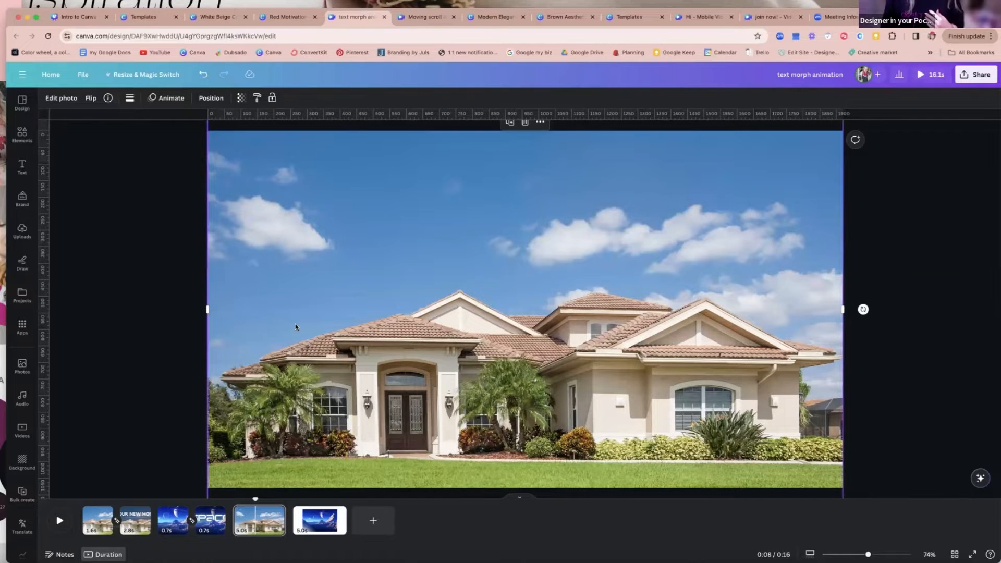
drag(296, 327, 382, 316)
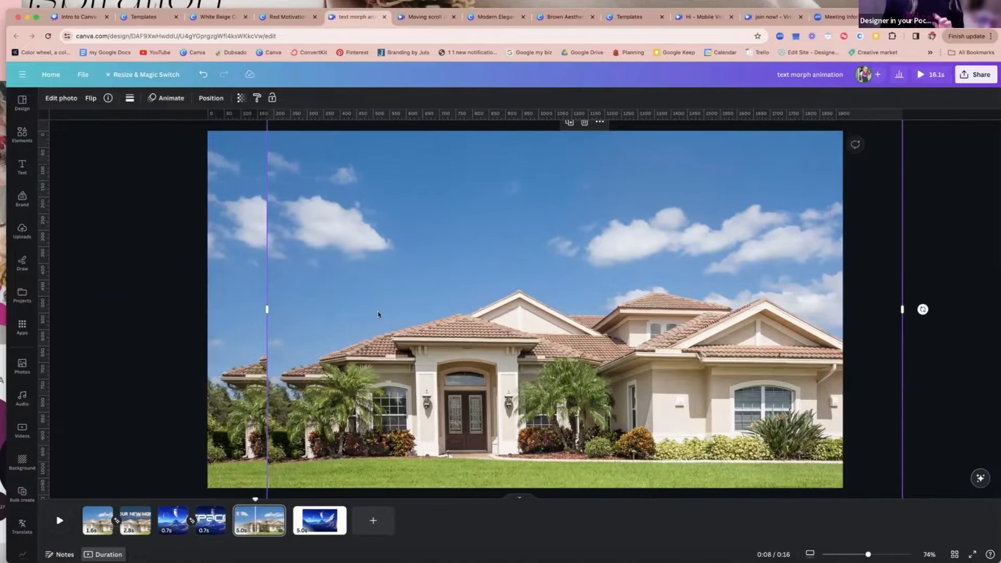
click(61, 98)
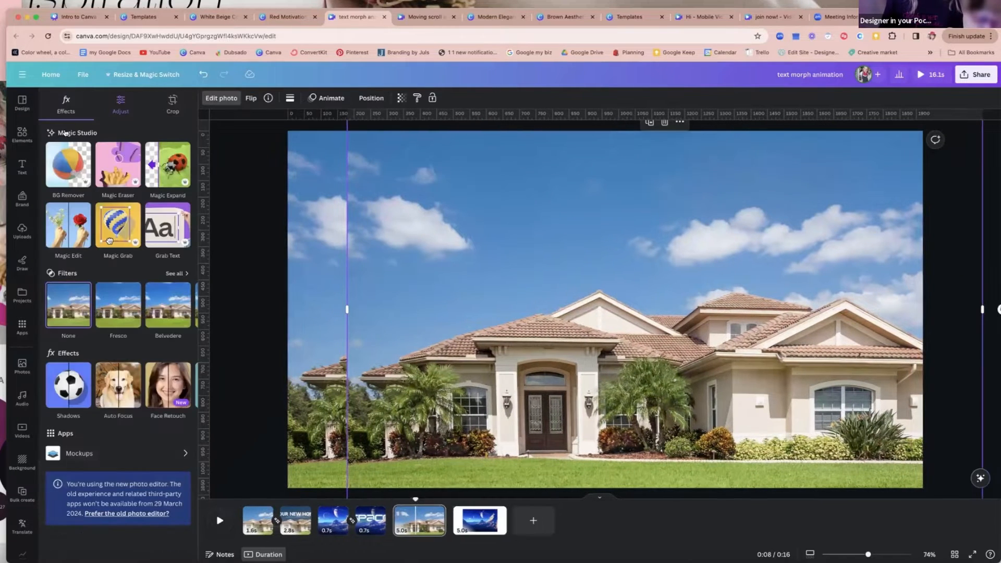
click(72, 163)
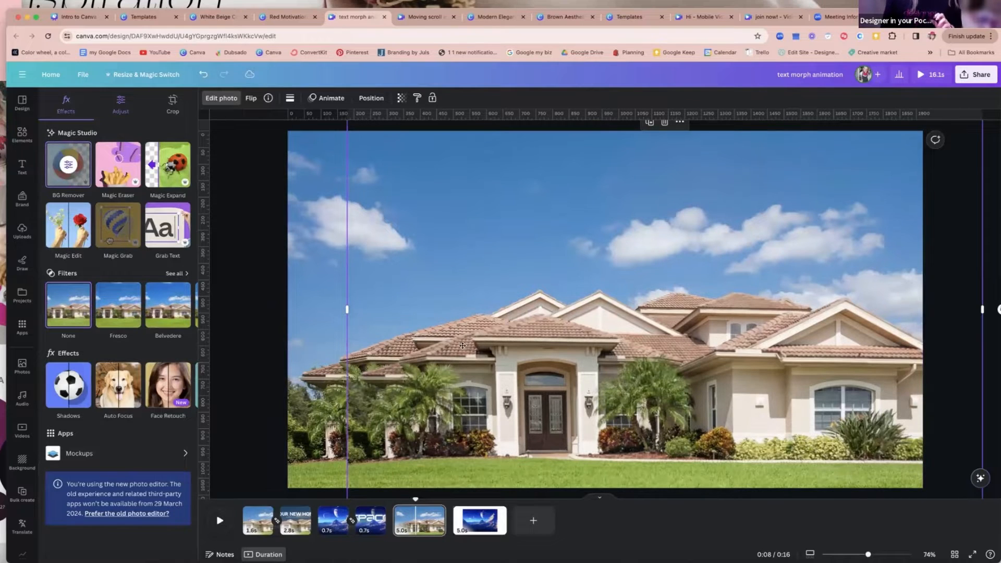
drag(462, 345, 444, 369)
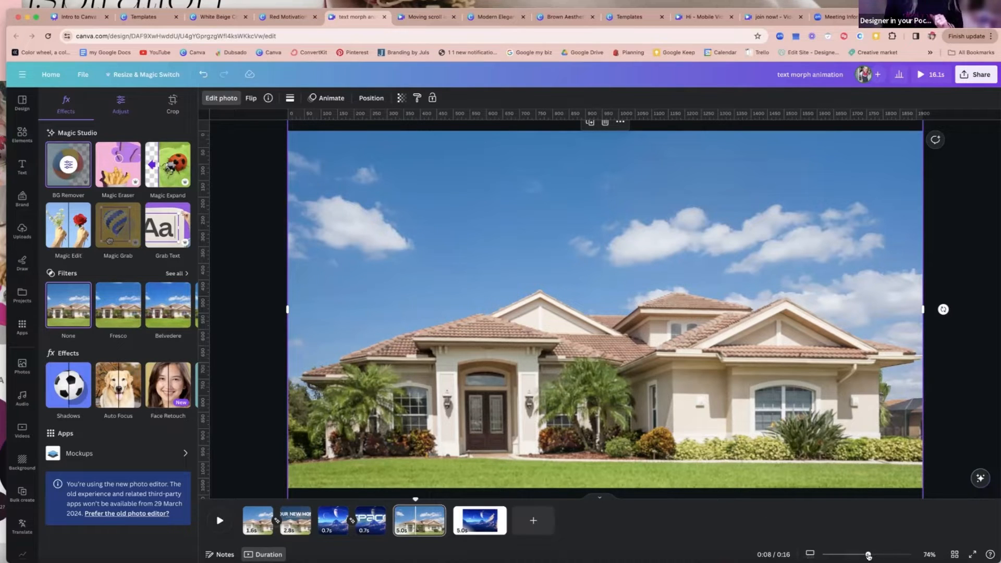
drag(867, 554, 862, 555)
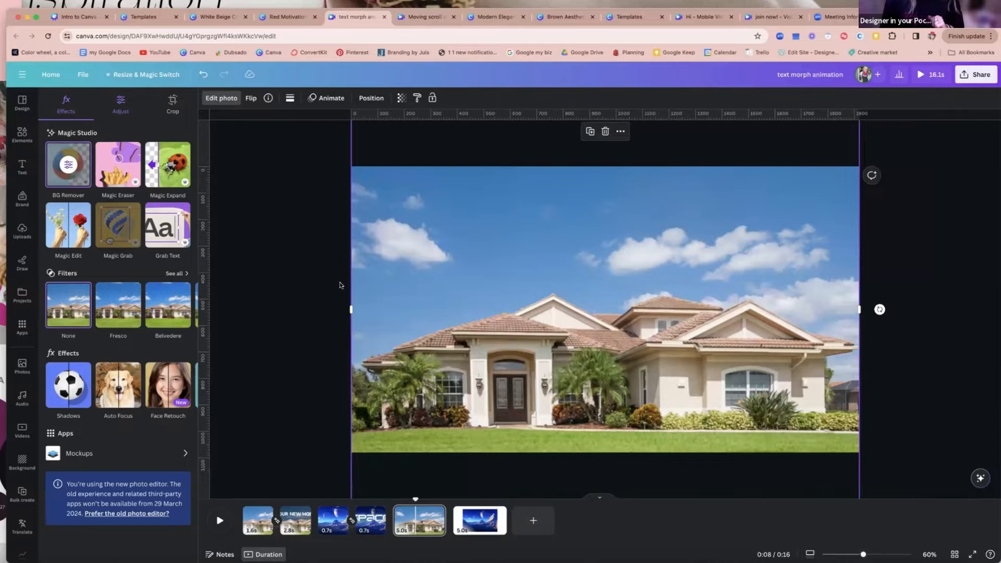
drag(562, 334, 457, 368)
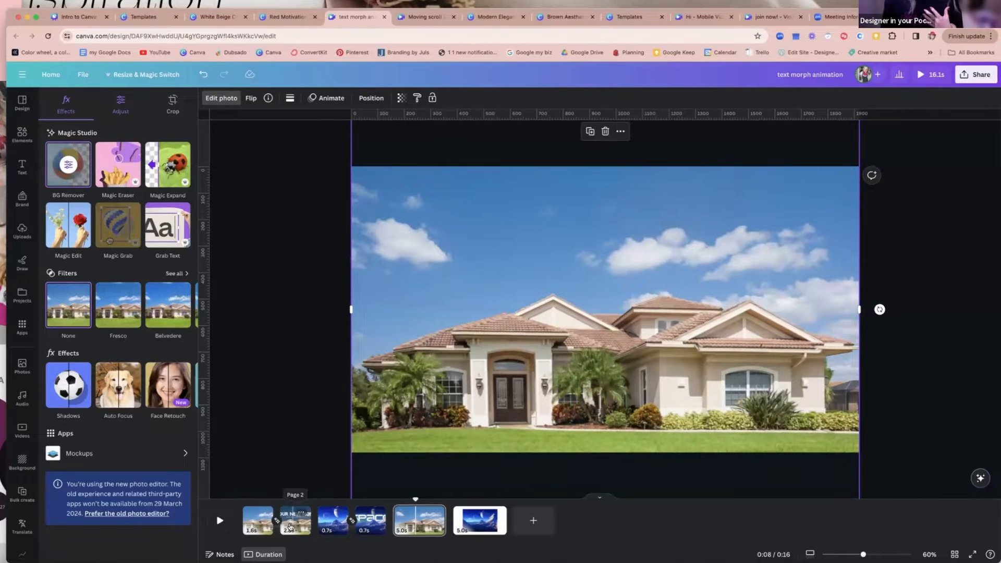
Copy the 'YOUR NEW HOME' text group from page 2 and paste it onto the new house page.
click(294, 518)
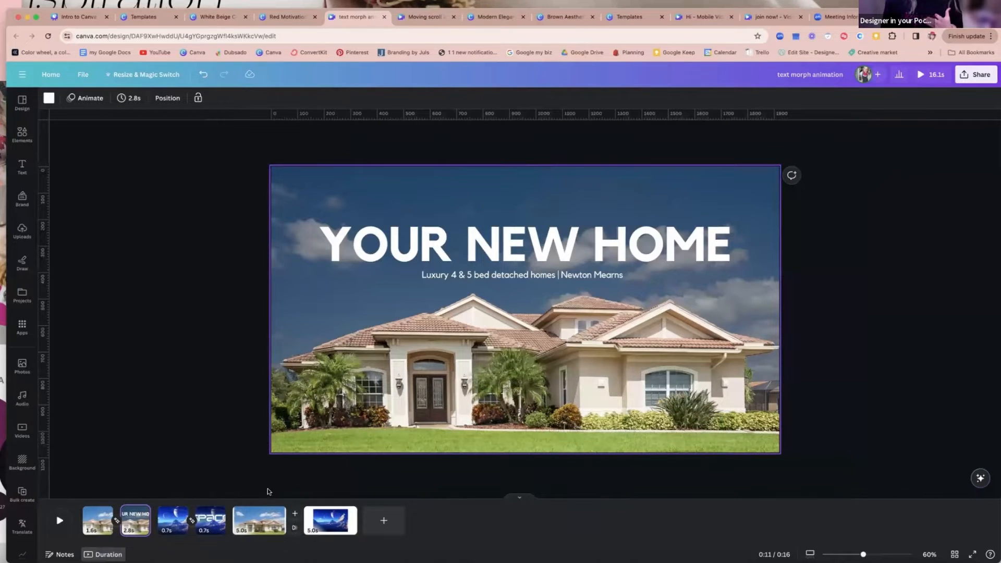
click(406, 254)
click(249, 229)
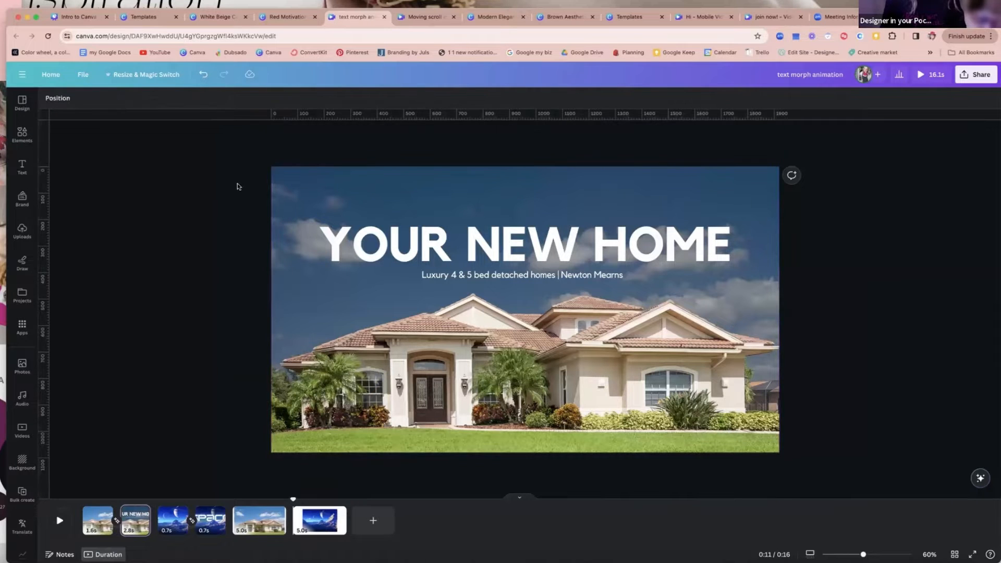
click(65, 98)
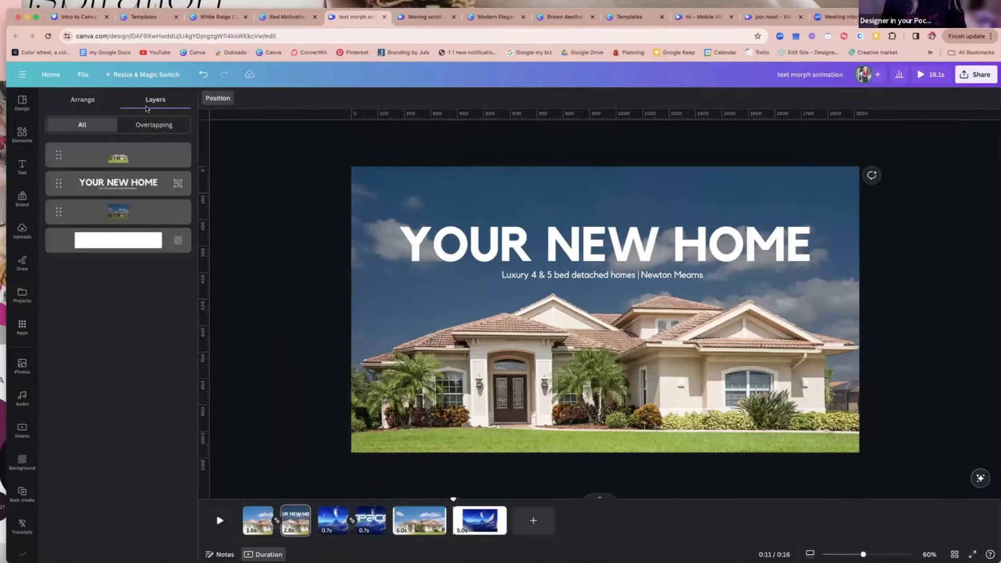
click(141, 184)
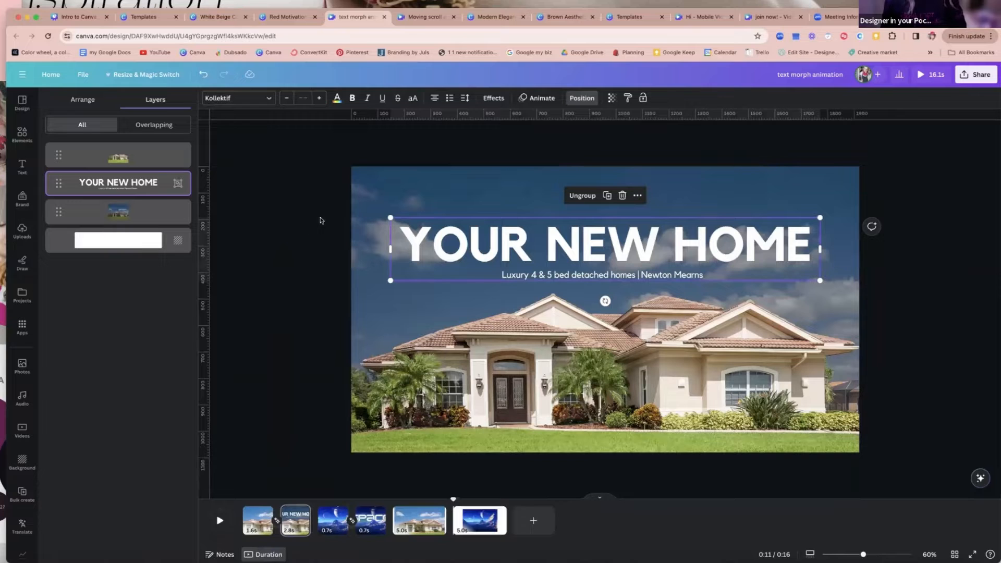
click(419, 525)
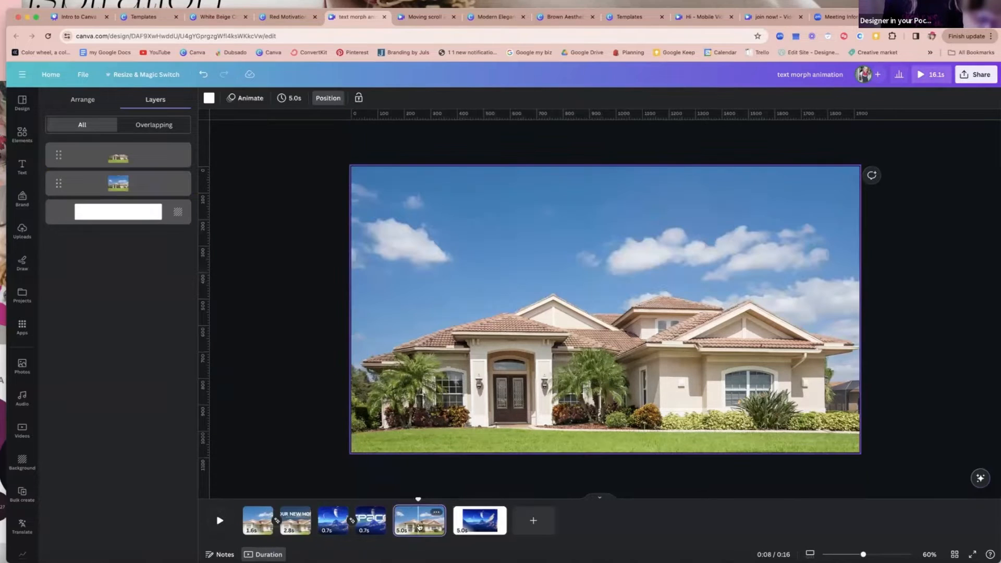
key(ctrl+v)
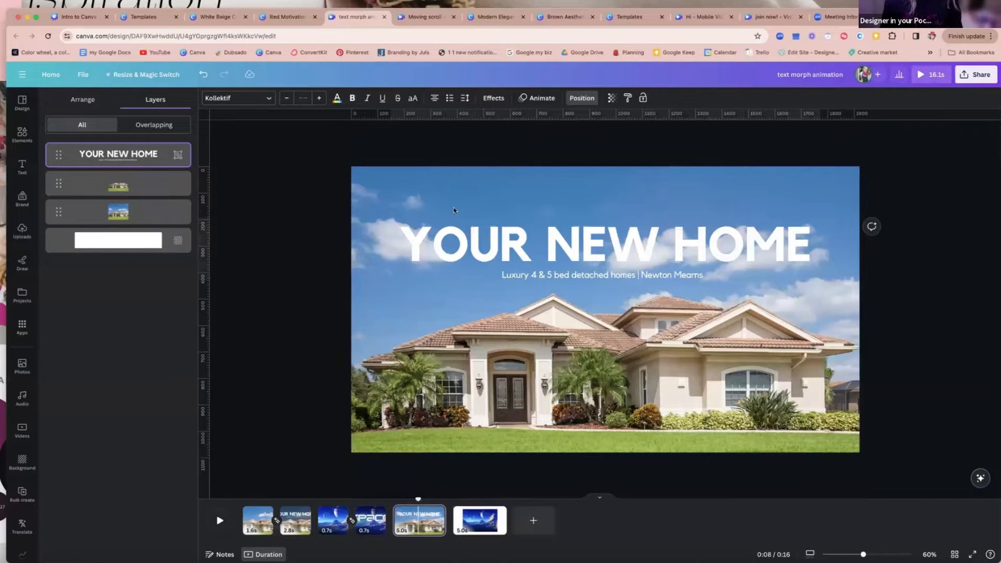
click(516, 237)
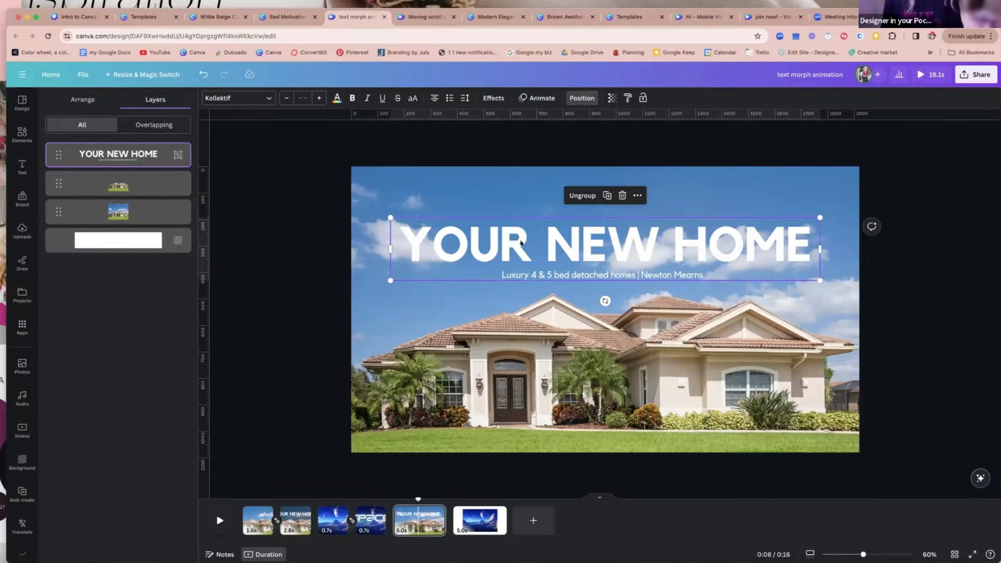
Lower the 'YOUR NEW HOME' text group onto the house and move it behind the house cutout layer.
drag(515, 237, 517, 376)
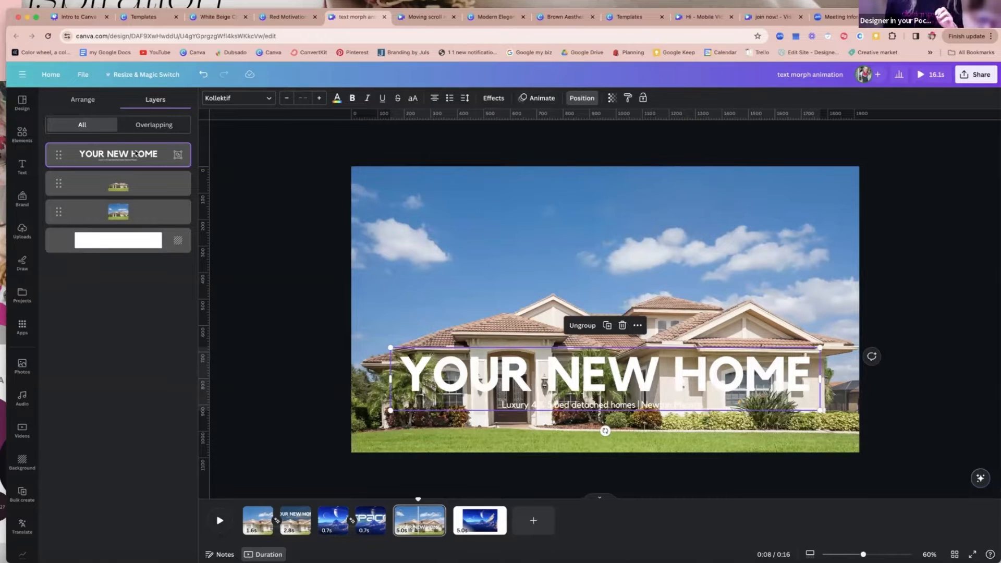
drag(134, 154, 134, 189)
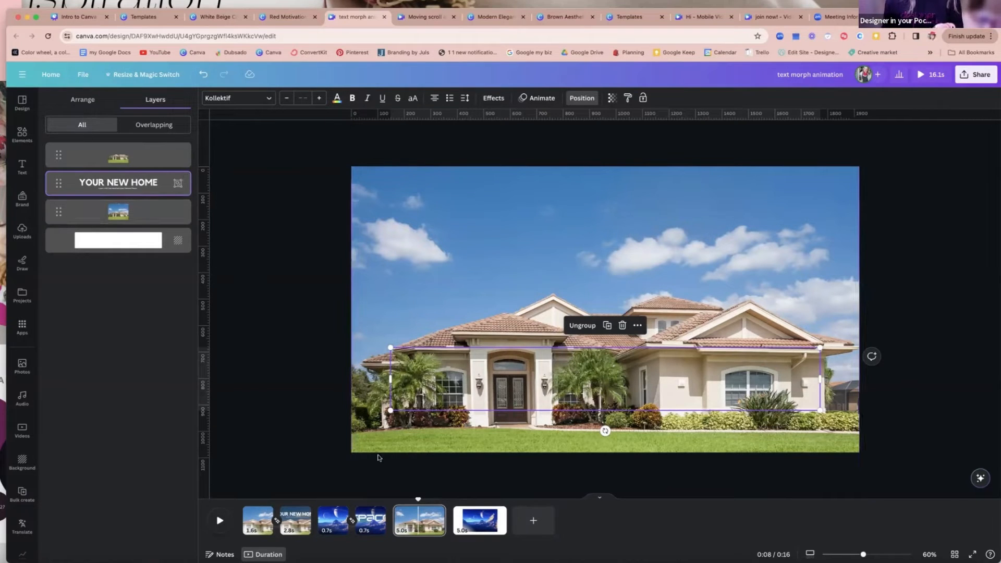
Shorten the new house page to 1.7 seconds and duplicate it.
drag(416, 524, 411, 524)
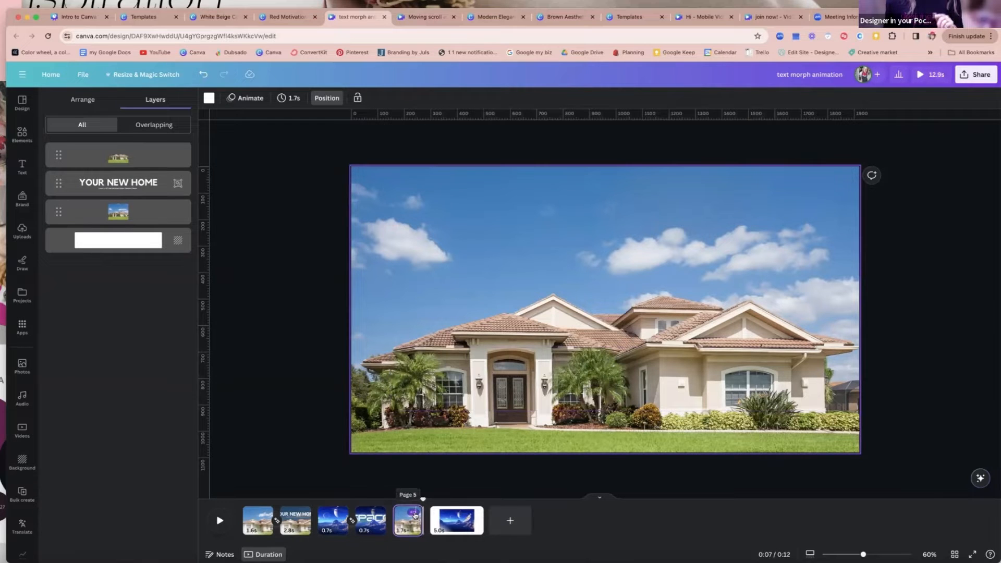
click(413, 513)
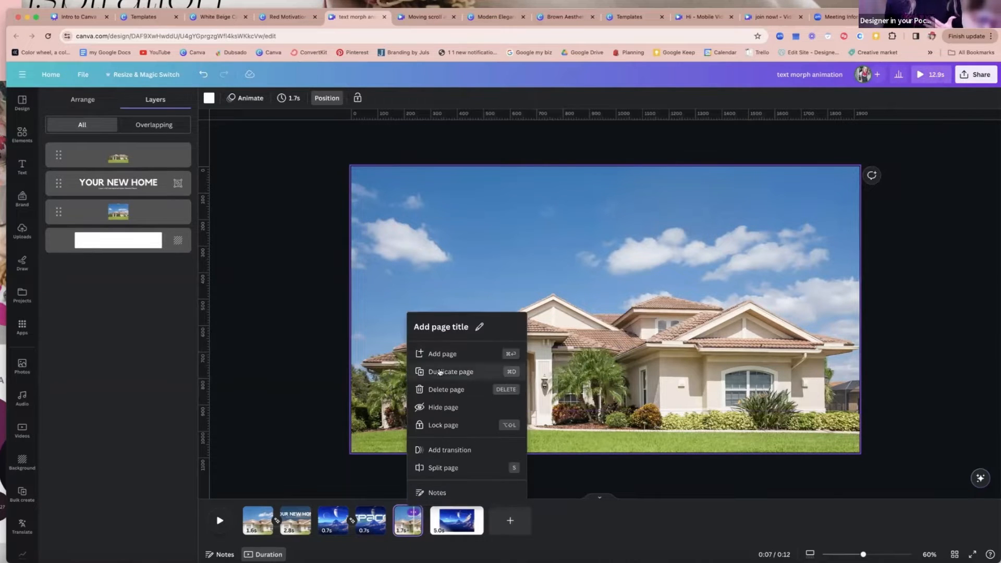
click(439, 372)
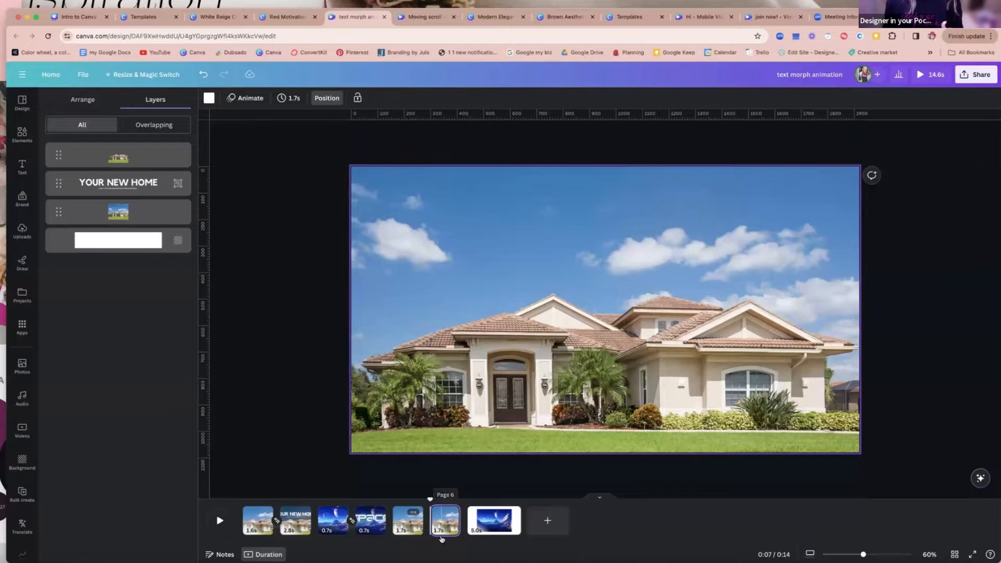
On the duplicated page, raise the hidden 'YOUR NEW HOME' text group into the sky above the roof.
click(136, 191)
drag(524, 378, 515, 245)
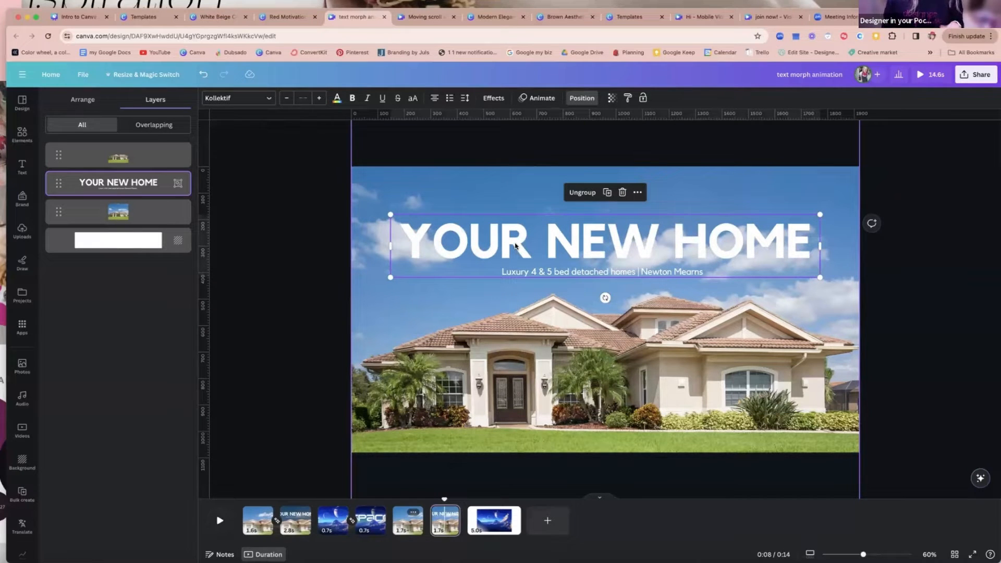
Add a Match & Move transition between the two new house pages, 5 and 6.
mouse_move(427, 514)
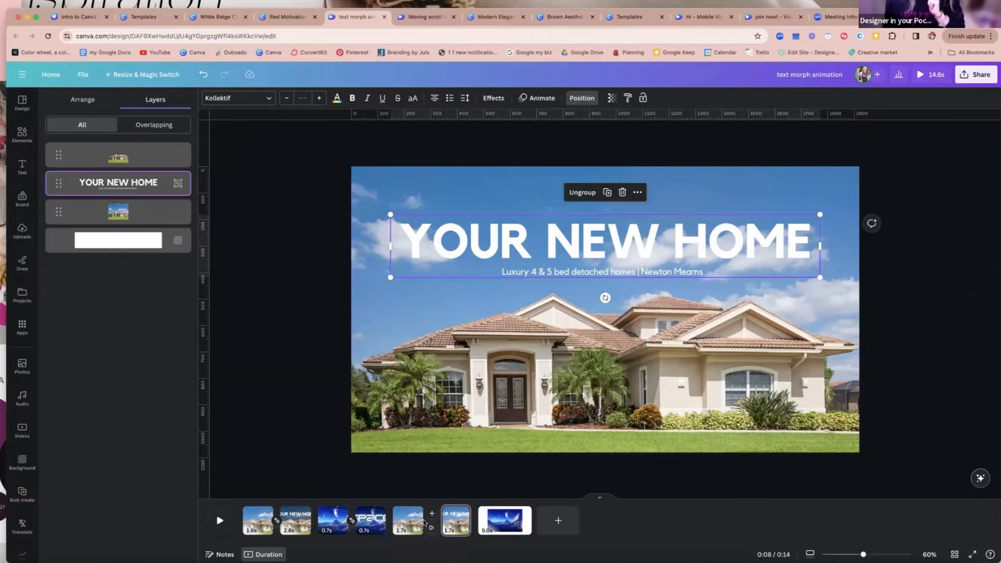
click(432, 529)
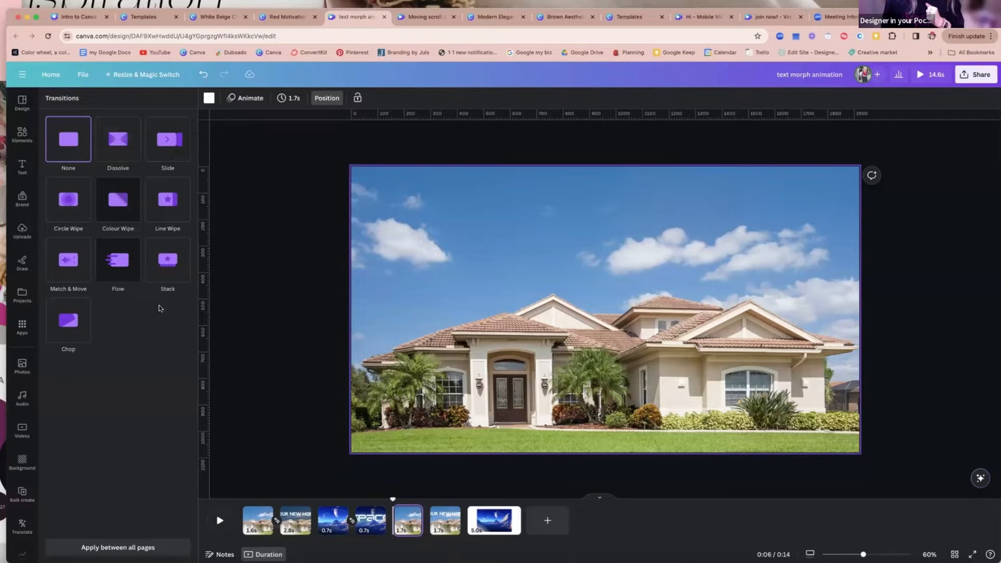
click(63, 263)
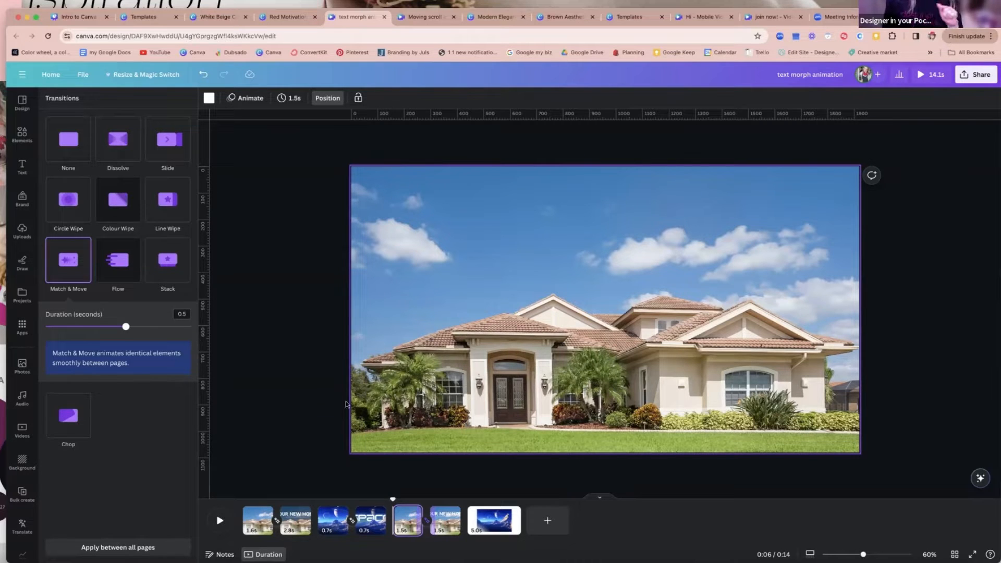
Preview the text rising from behind the house by scrubbing and playing pages 5 and 6.
drag(393, 501, 441, 509)
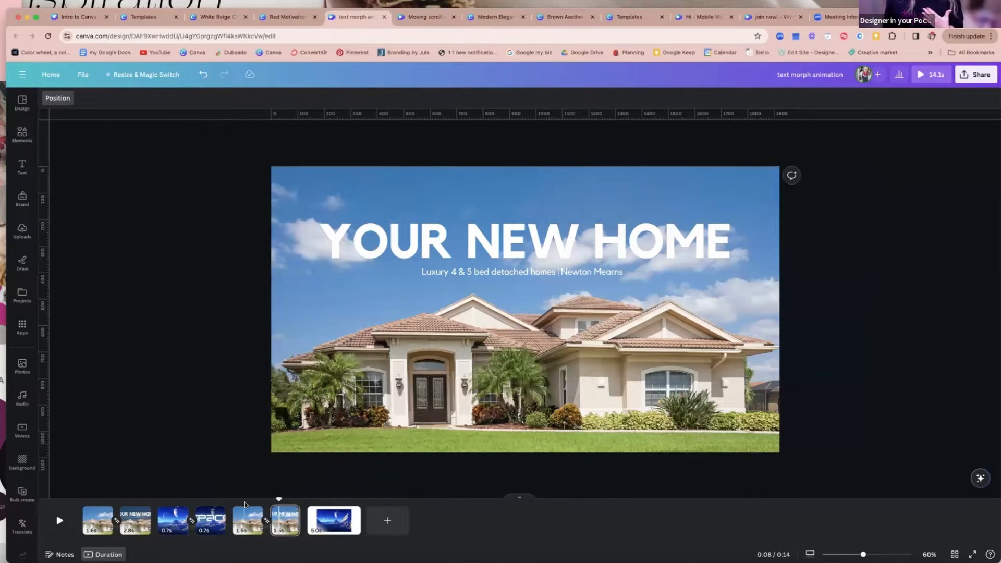
click(244, 501)
click(60, 520)
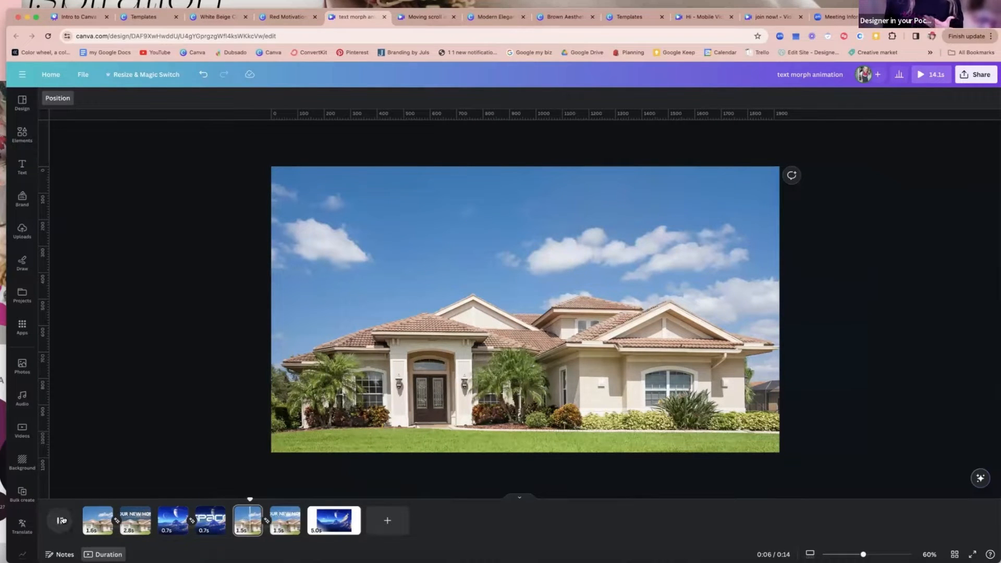
click(63, 520)
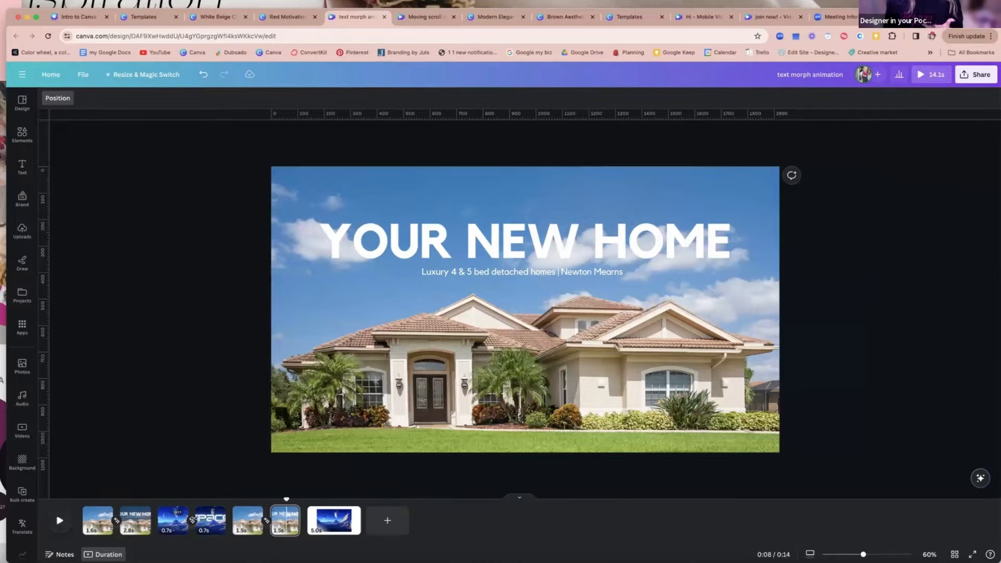
Lengthen the Match & Move transition between pages 5 and 6 to 0.69 seconds.
click(265, 521)
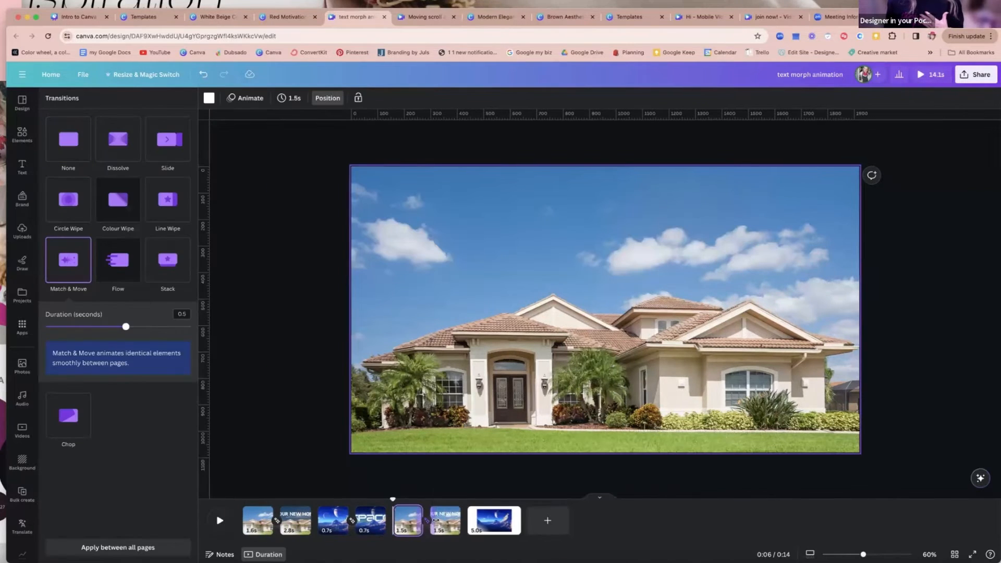
drag(126, 328, 190, 327)
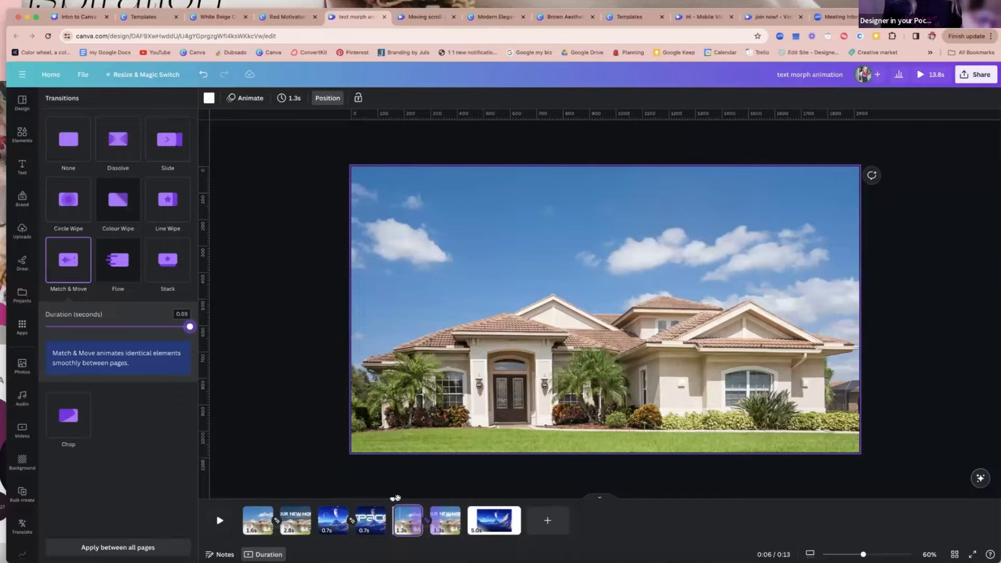
Scrub back and forth across pages 5 and 6 to examine the start and end states of the text animation.
drag(393, 499, 443, 488)
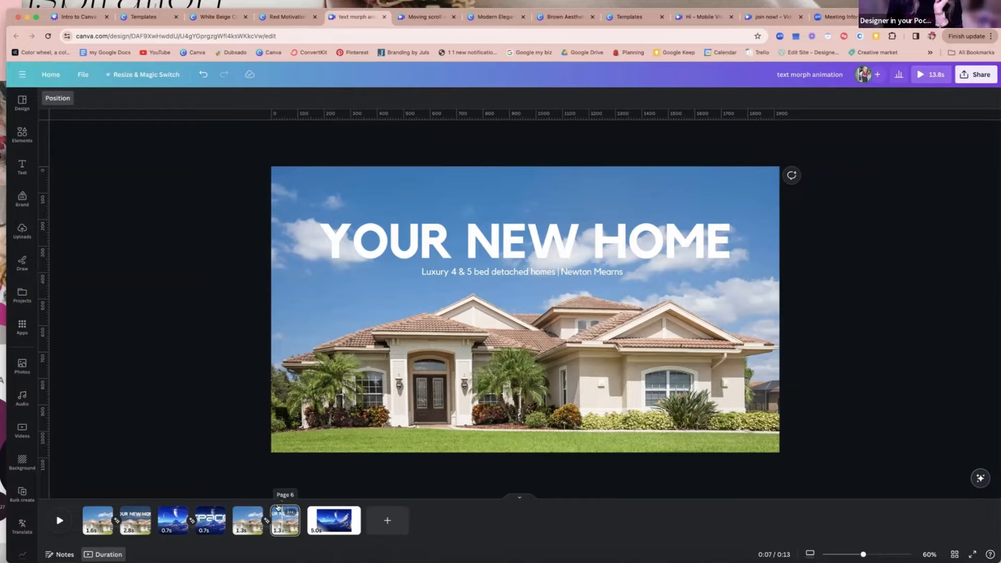
mouse_move(281, 499)
mouse_down()
mouse_move(242, 499)
mouse_move(288, 499)
mouse_up()
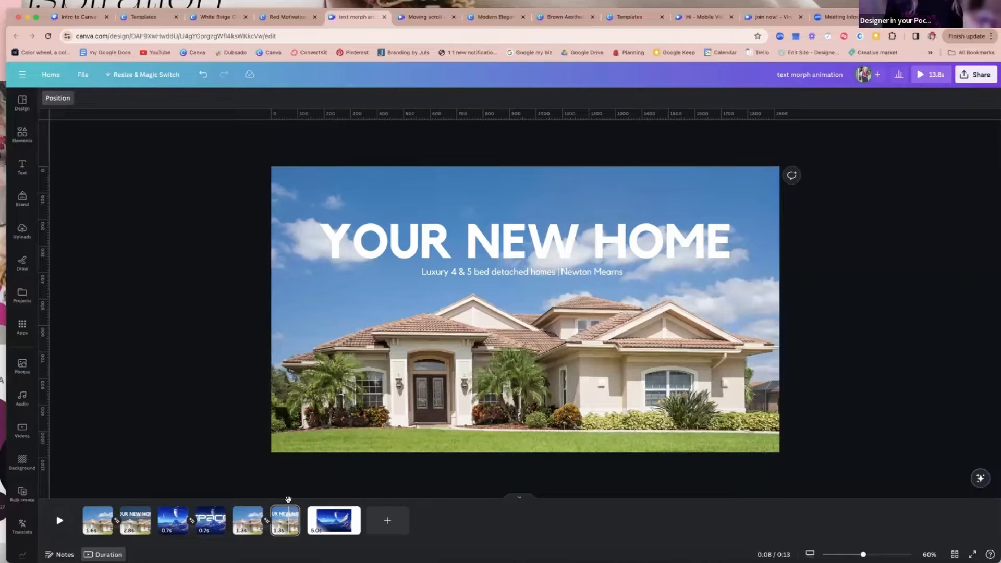
drag(288, 500, 255, 499)
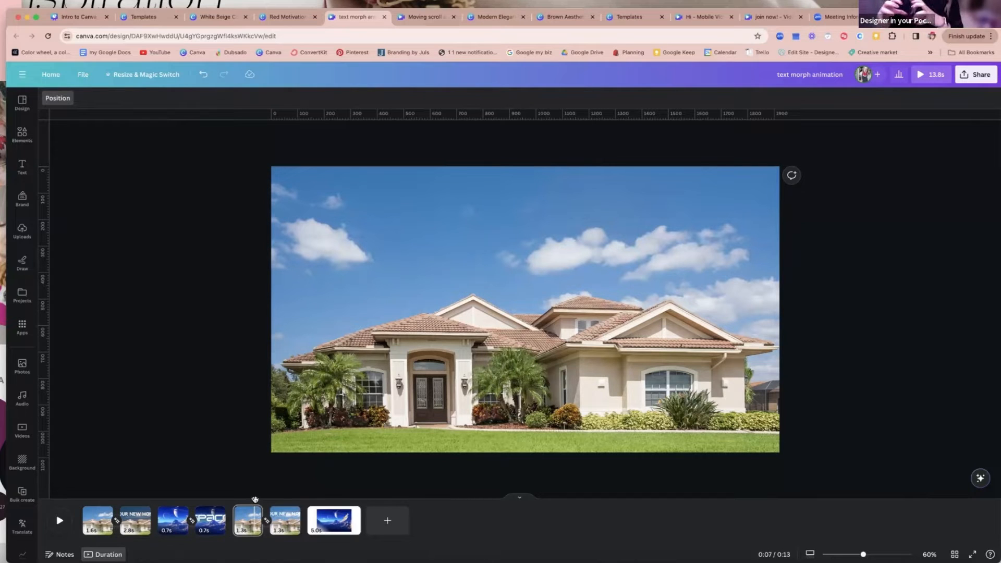
drag(255, 499, 223, 500)
click(261, 505)
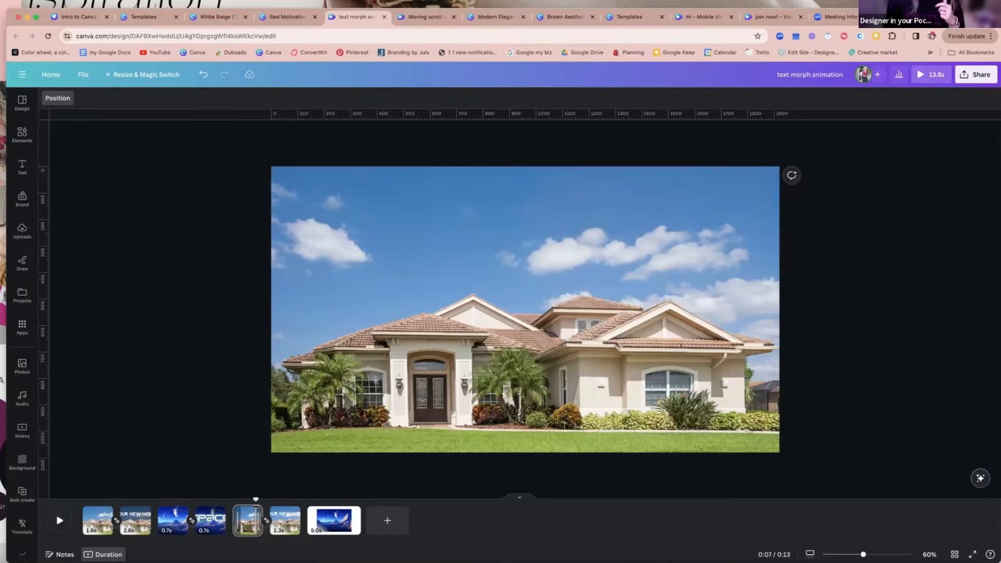
drag(256, 502, 283, 501)
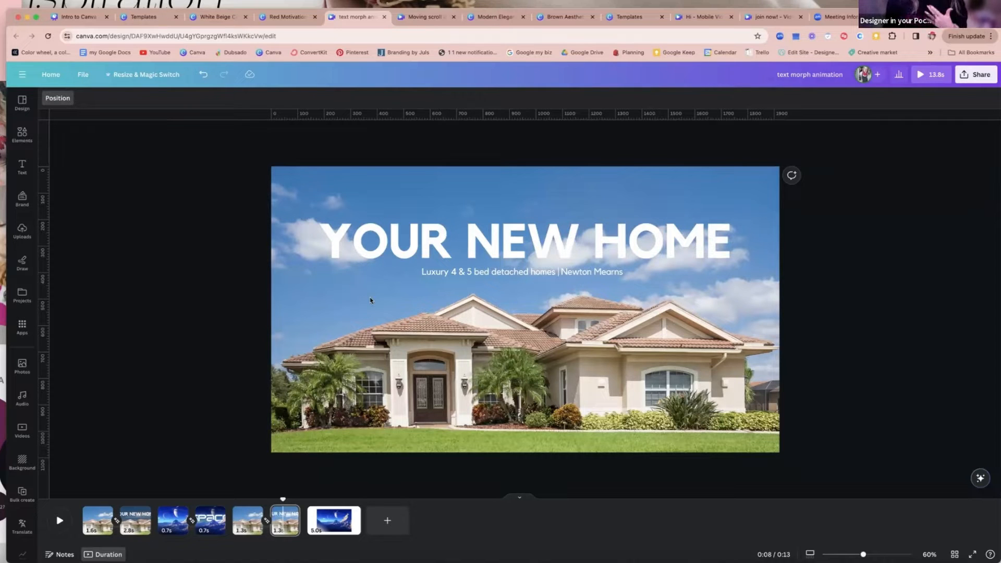
On page 6, darken the full background photo behind the text by setting its brightness to -100.
click(338, 312)
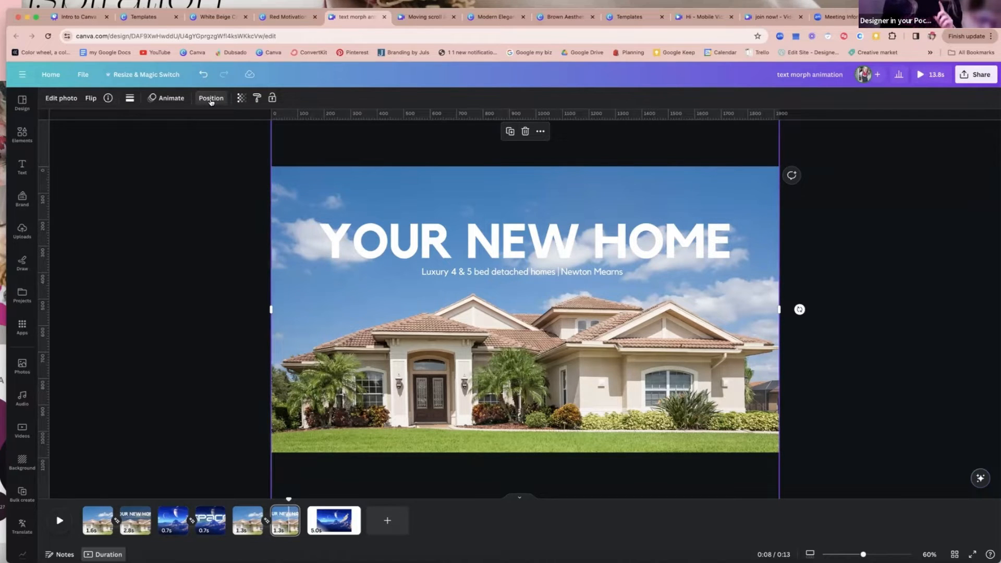
click(211, 99)
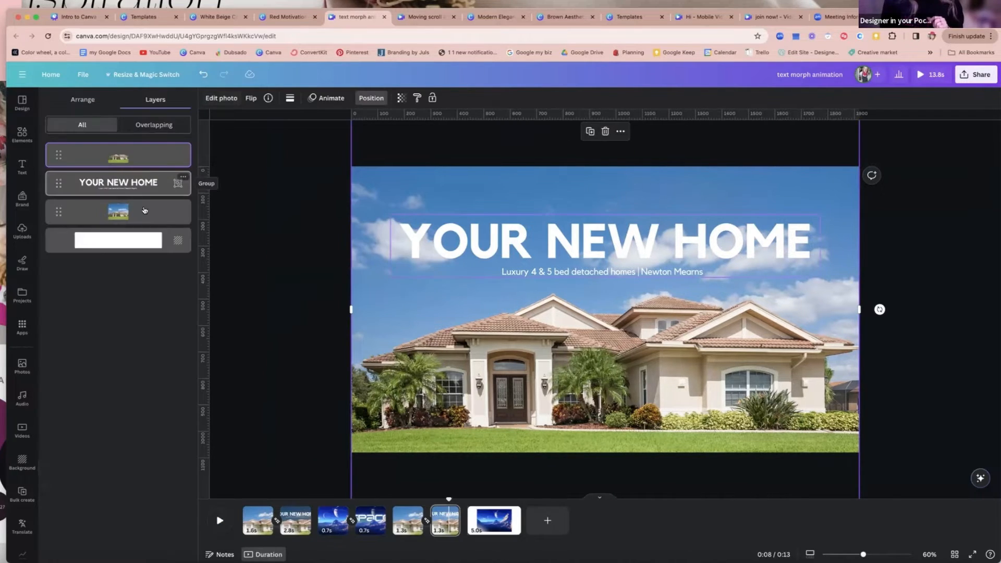
click(147, 221)
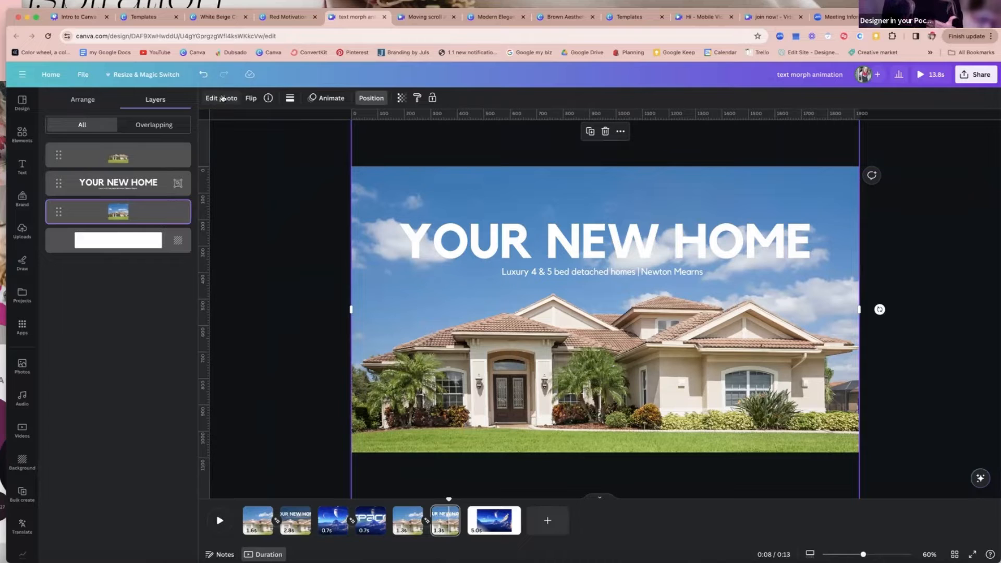
click(222, 98)
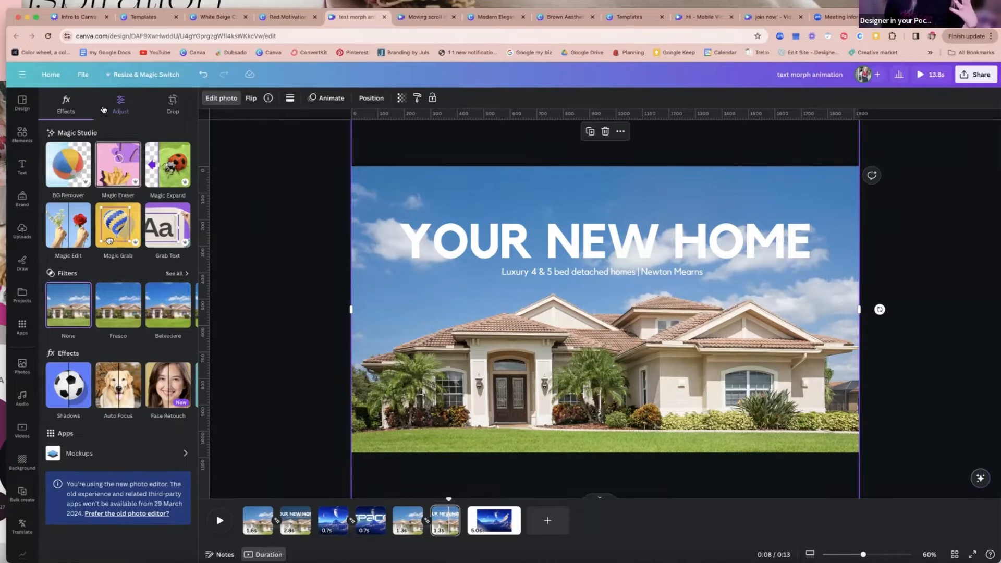
click(117, 106)
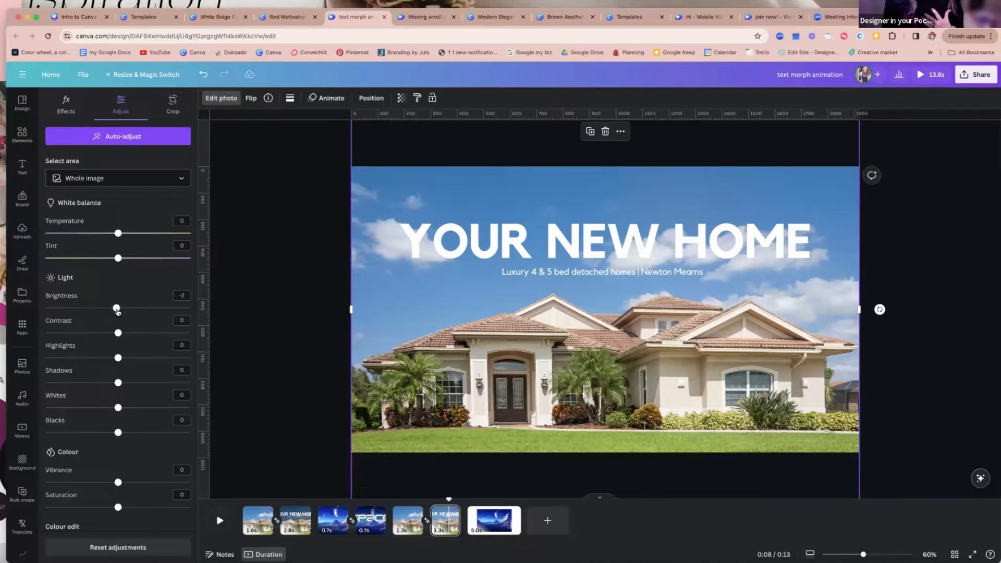
drag(116, 311, 45, 311)
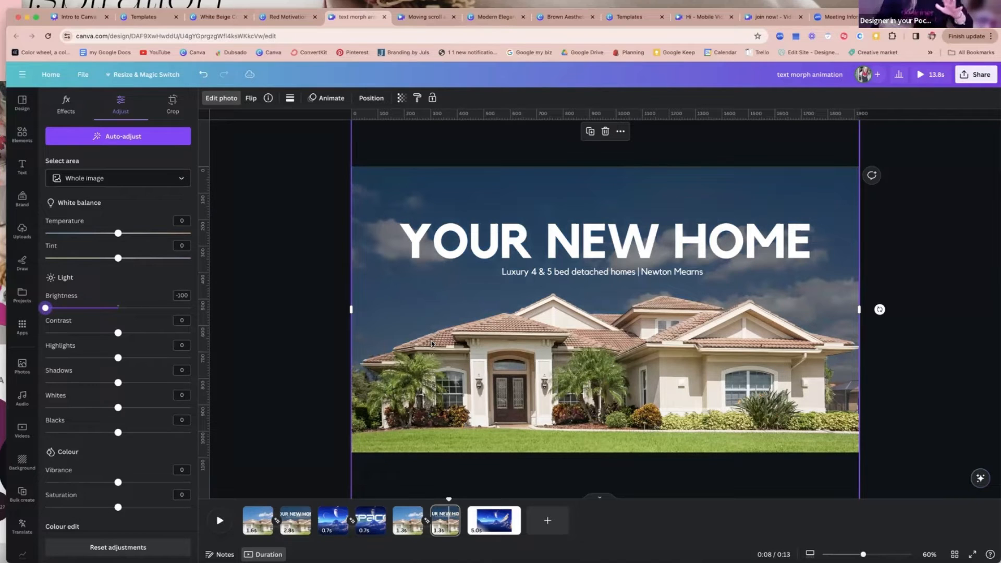
Play the design from the start of page 5 to check the darkening sky with the rising text.
click(448, 499)
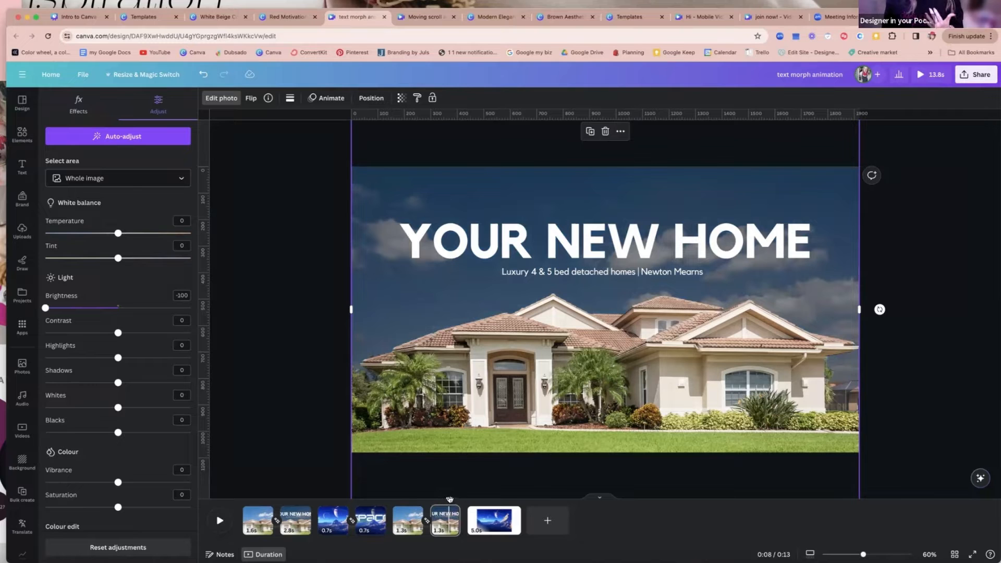
mouse_move(449, 499)
mouse_down()
mouse_move(406, 495)
mouse_move(451, 498)
mouse_up()
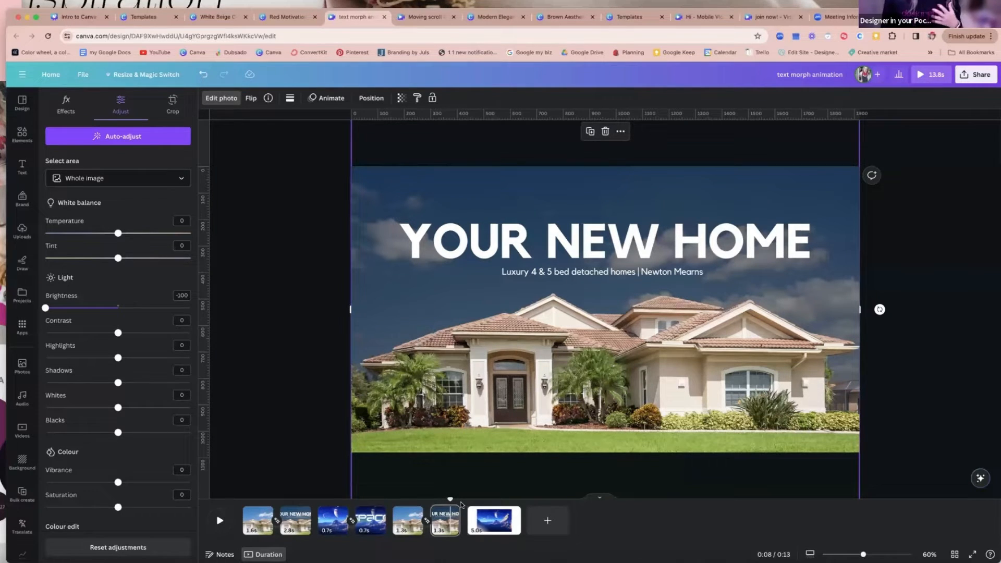
click(394, 506)
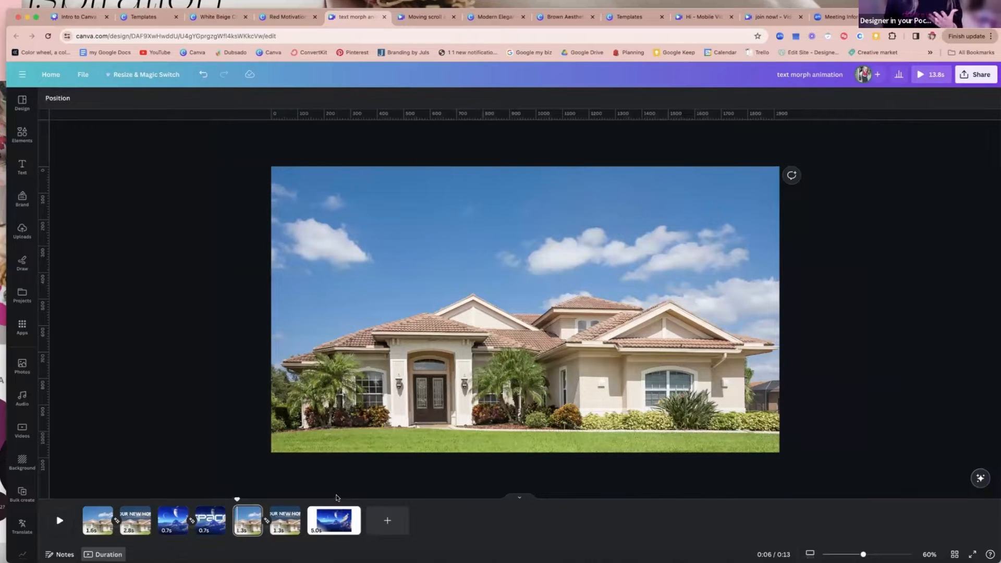
click(60, 520)
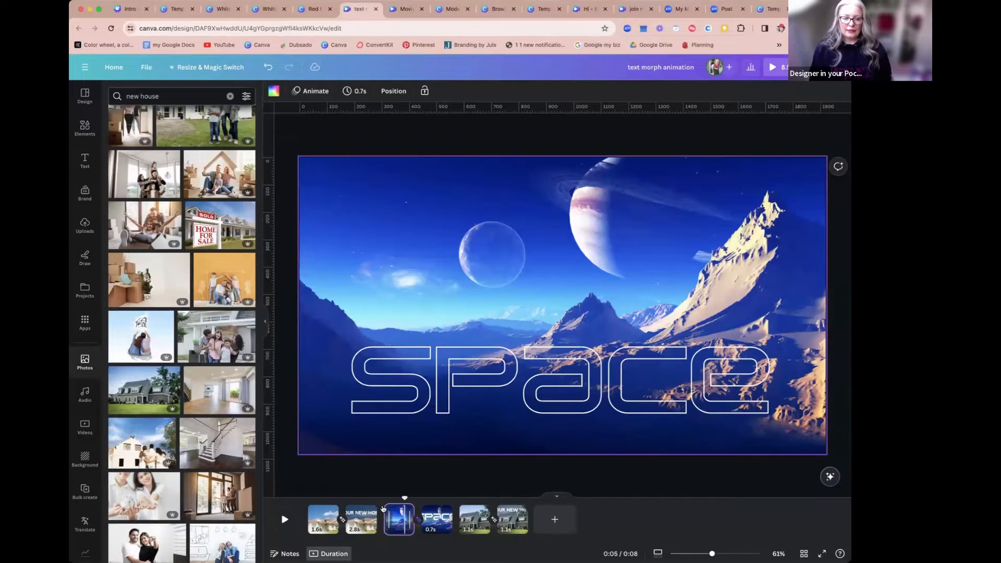
Scrub through the SPACE pages, 3 and 4, to examine the change from outlined to filled text.
click(379, 500)
drag(379, 499, 447, 505)
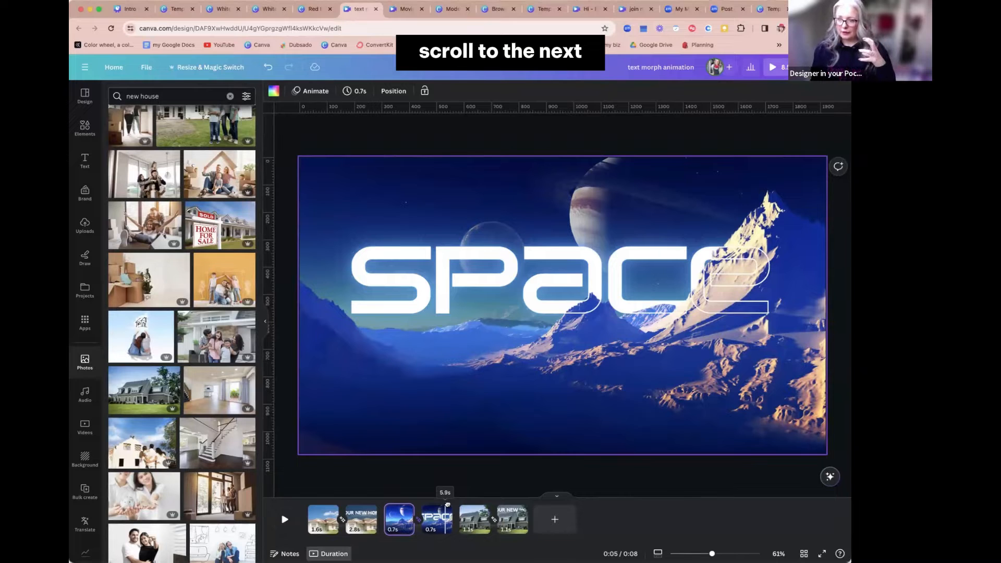
click(447, 506)
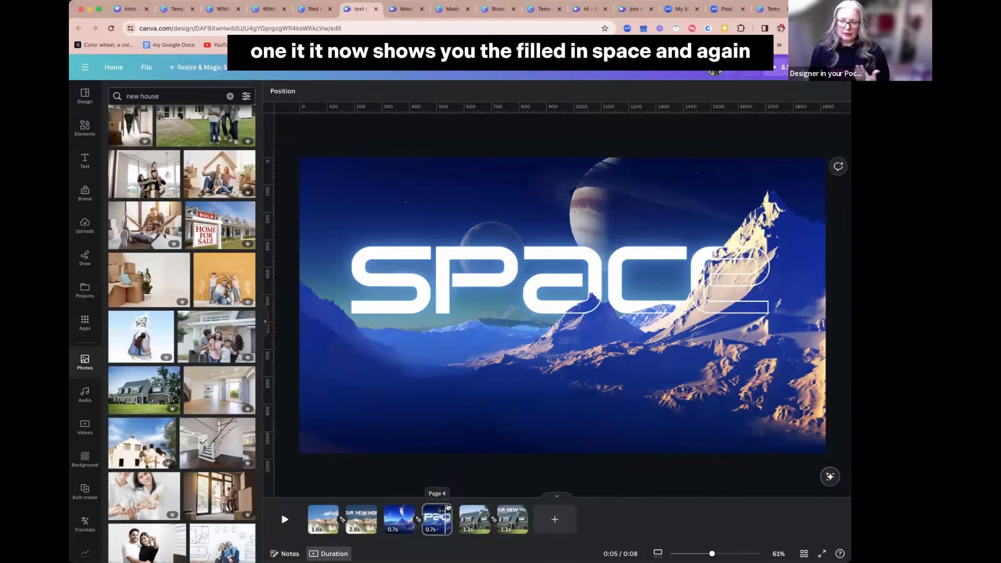
Add a blank page at the end, clear the photo search and insert the recently used blue planet landscape photo.
click(554, 519)
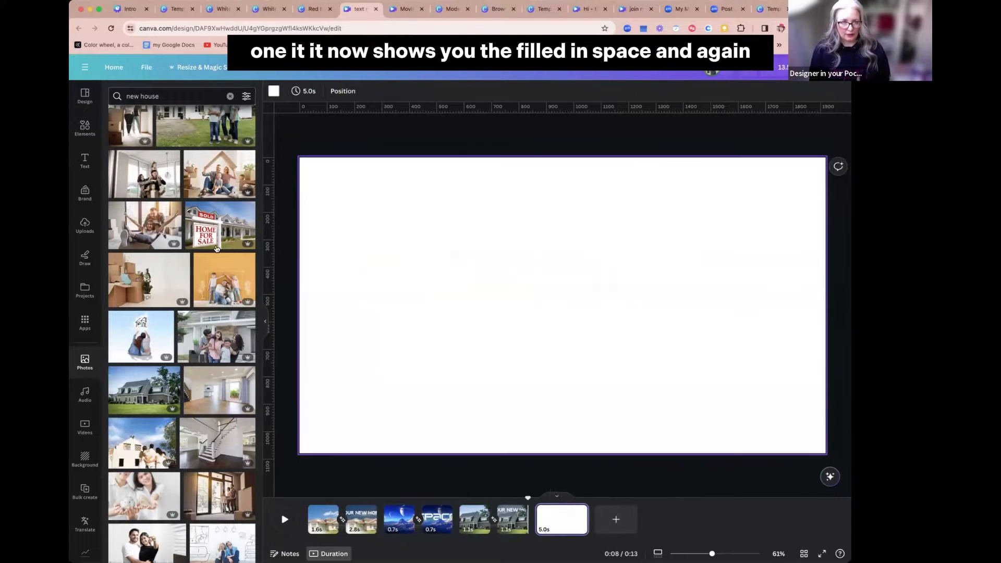
click(230, 96)
click(141, 172)
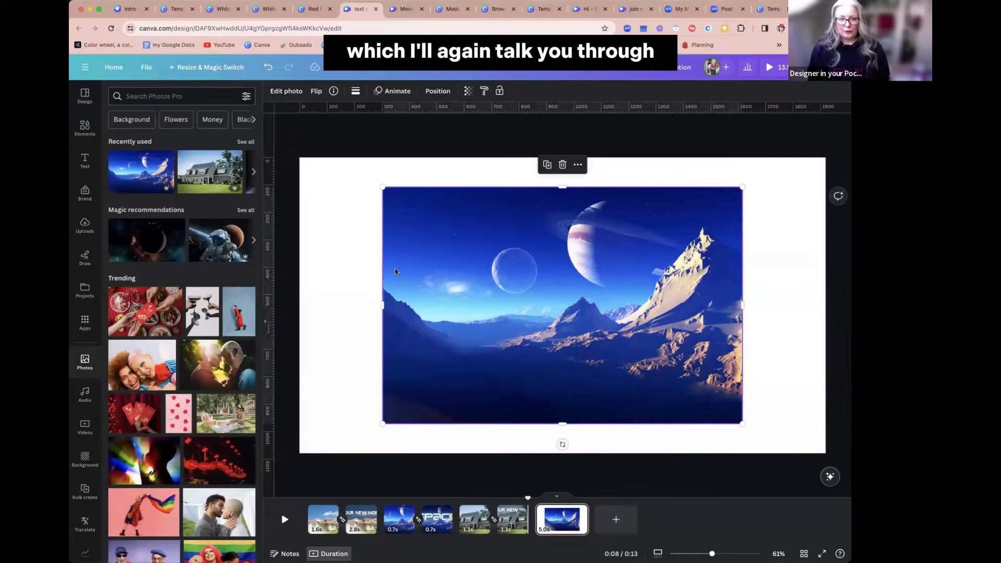
Enlarge the planet landscape photo so it covers the whole new page.
drag(381, 187, 300, 146)
drag(780, 304, 826, 305)
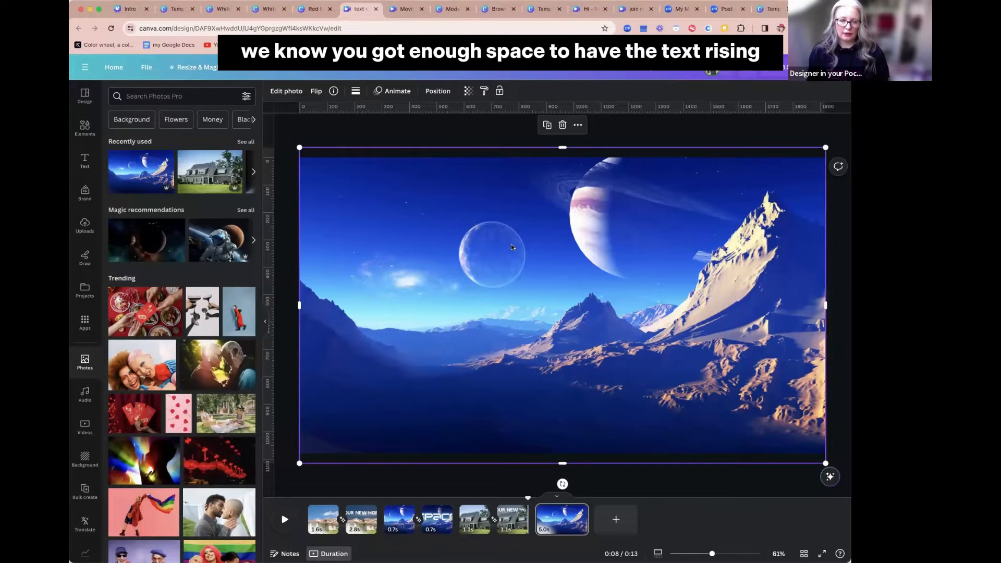
click(342, 138)
click(381, 184)
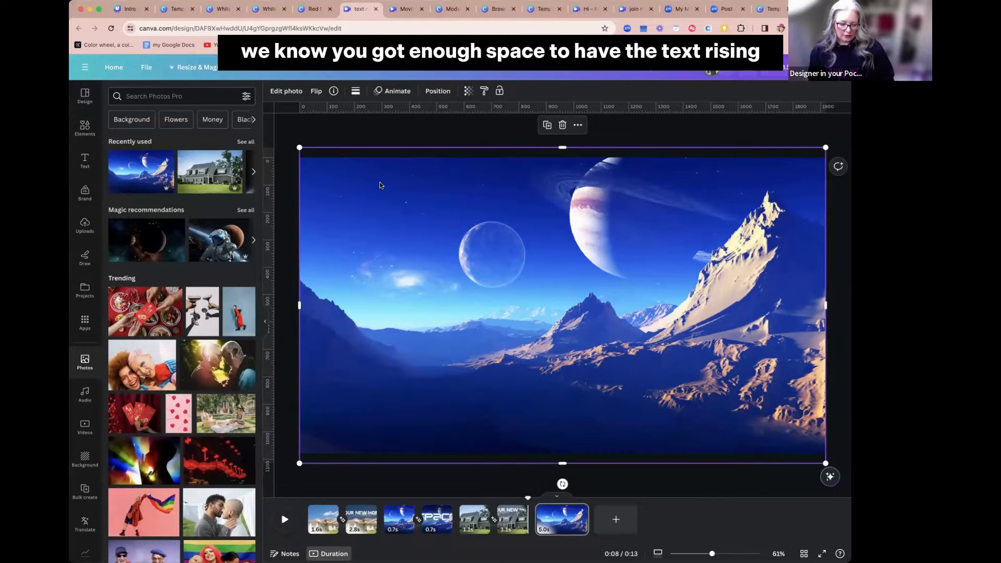
Duplicate the planet photo, remove the background from the copy and align the cutout exactly over the original.
key(super+d)
key(super+d)
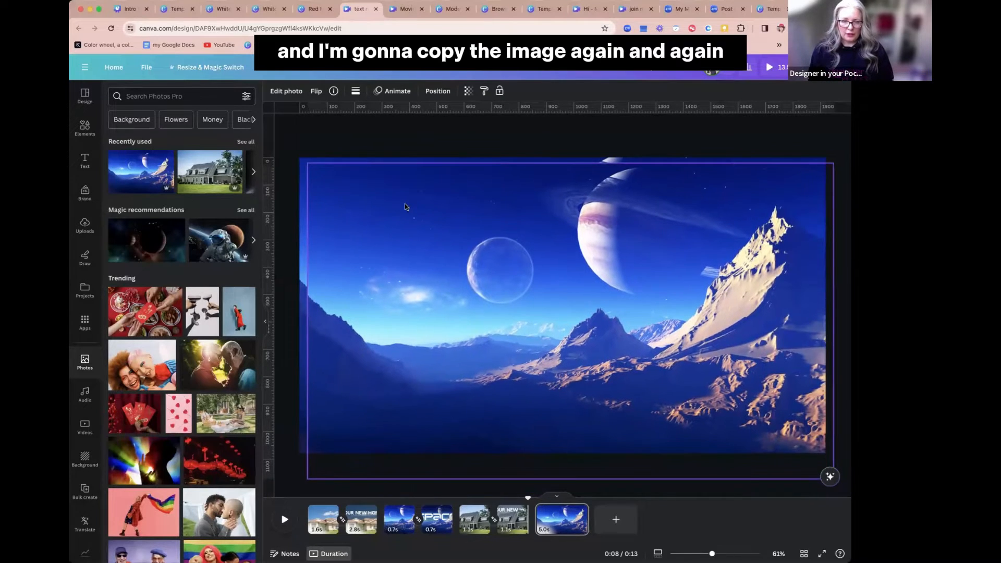
click(285, 92)
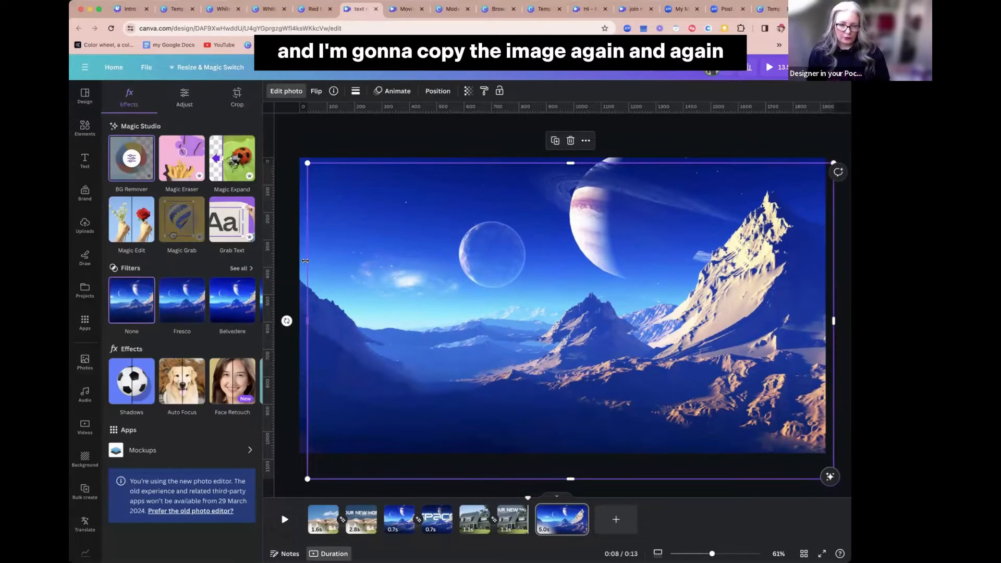
drag(607, 343, 599, 328)
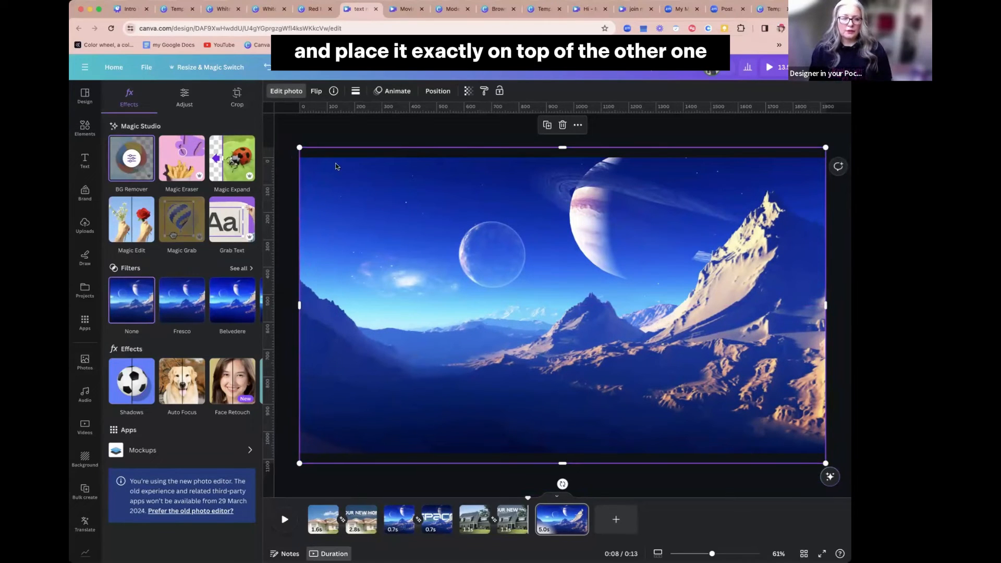
click(285, 93)
Copy the outlined SPACE text from page 4 onto the new planet page.
click(434, 526)
click(424, 288)
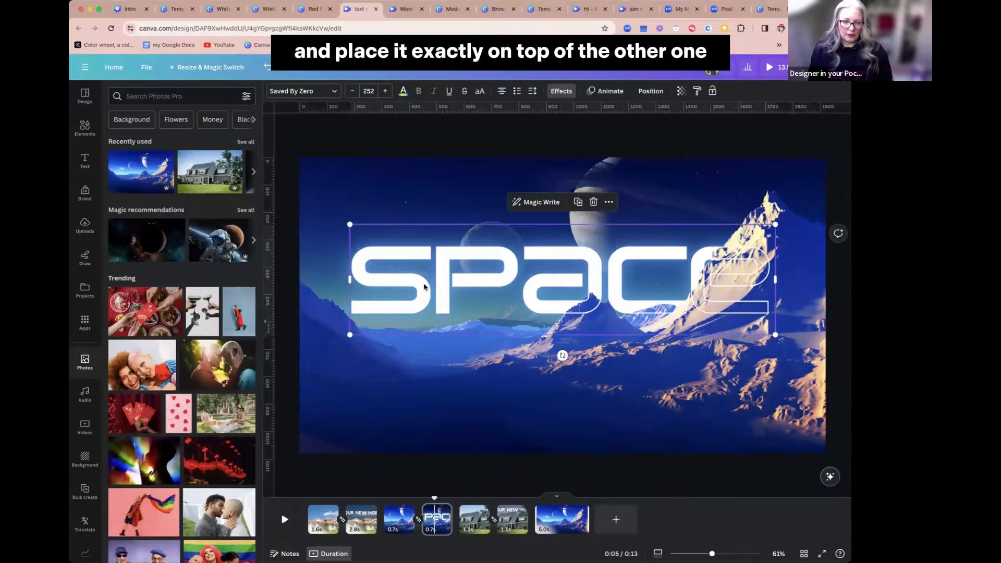
click(550, 534)
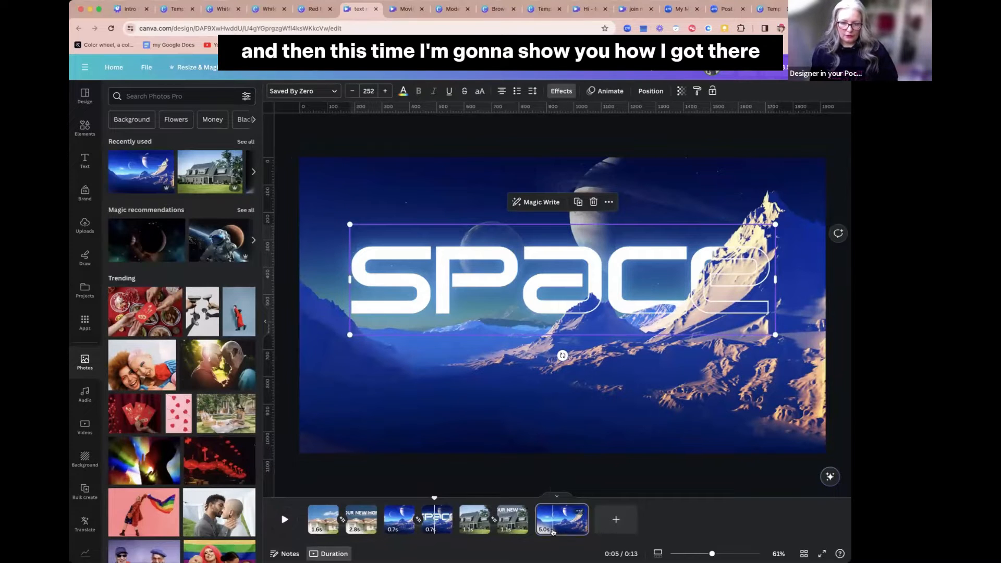
key(ctrl+v)
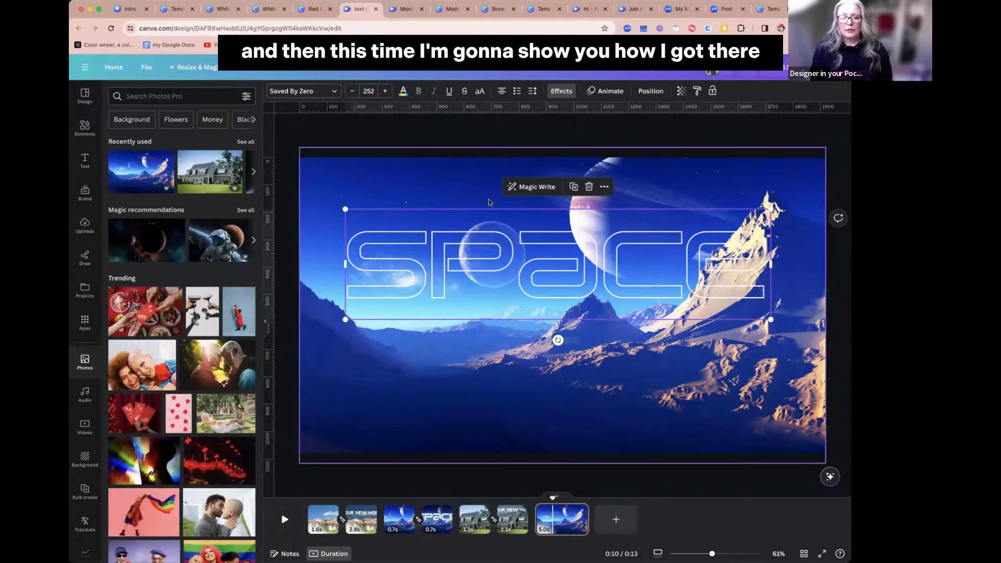
Try a Hollow outline thickness of 46 on the SPACE text, settling on a thin 11.
click(561, 91)
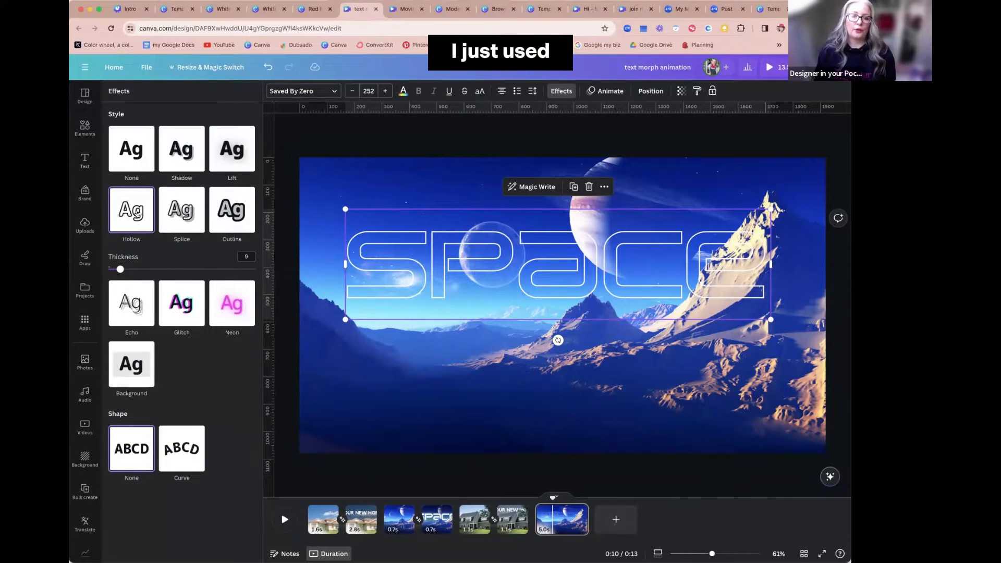
drag(120, 269, 175, 273)
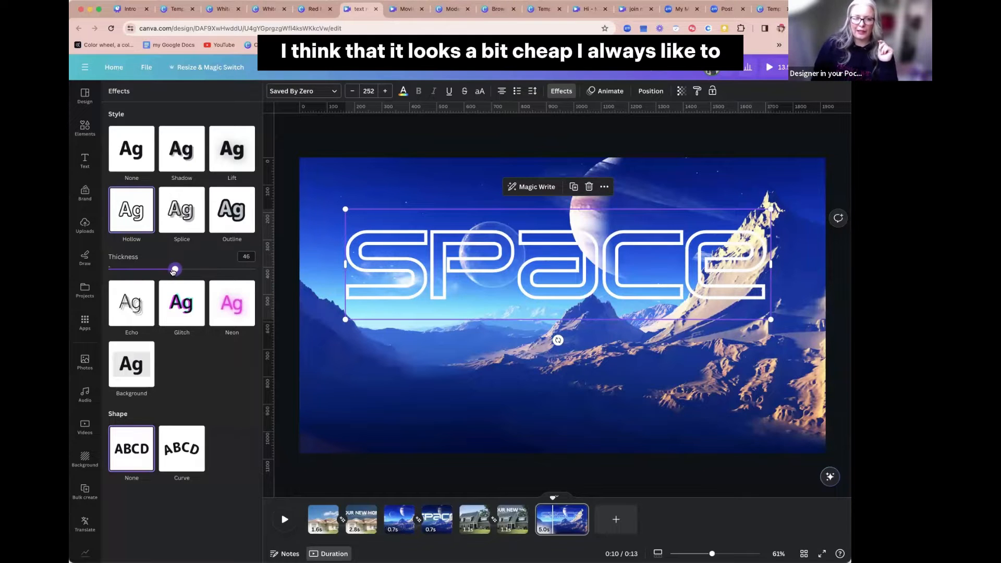
drag(175, 270, 124, 270)
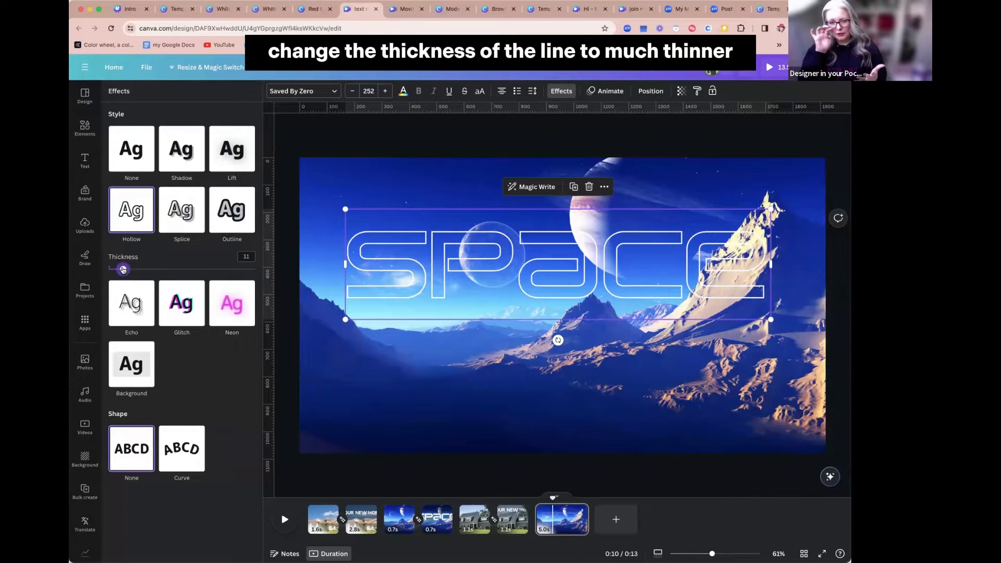
Duplicate the outlined SPACE text and set the copy's effect style to None for solid letters.
click(447, 220)
click(452, 236)
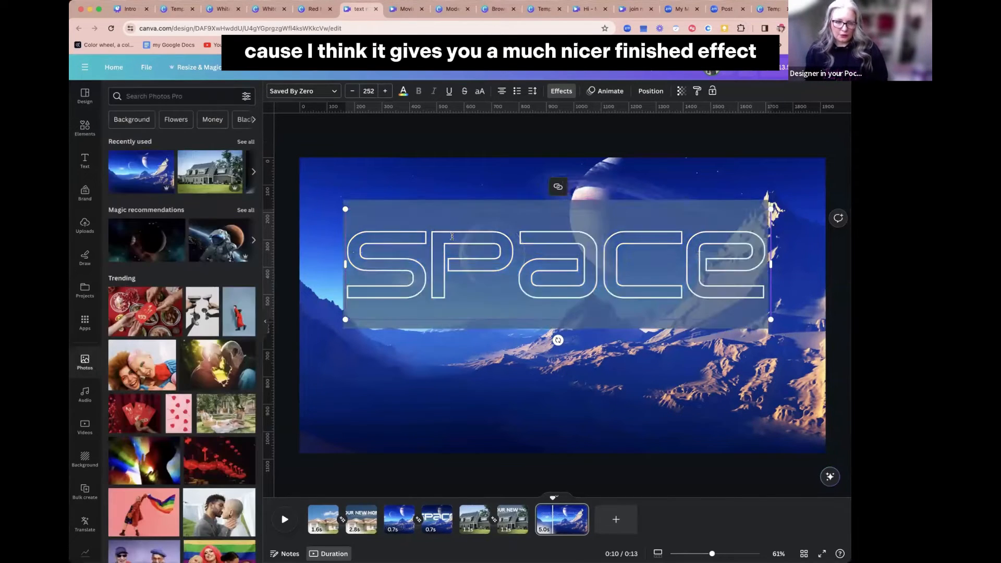
key(Escape)
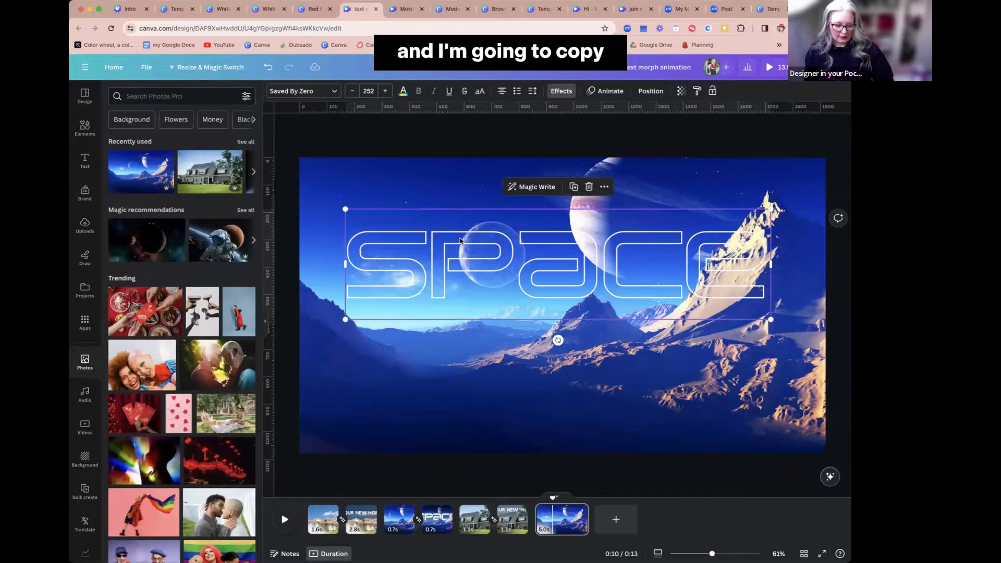
key(ctrl+c)
key(ctrl+v)
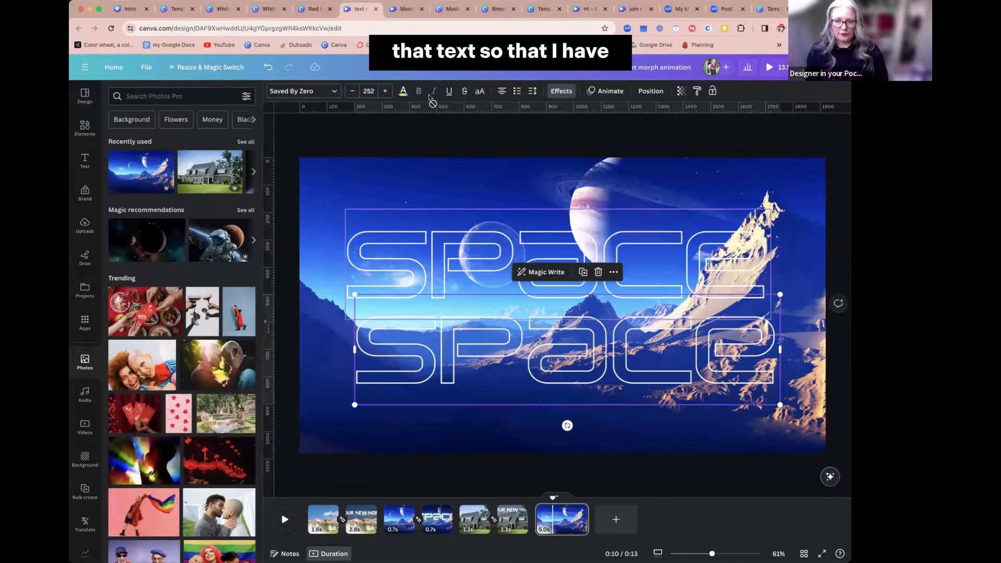
click(561, 91)
click(134, 159)
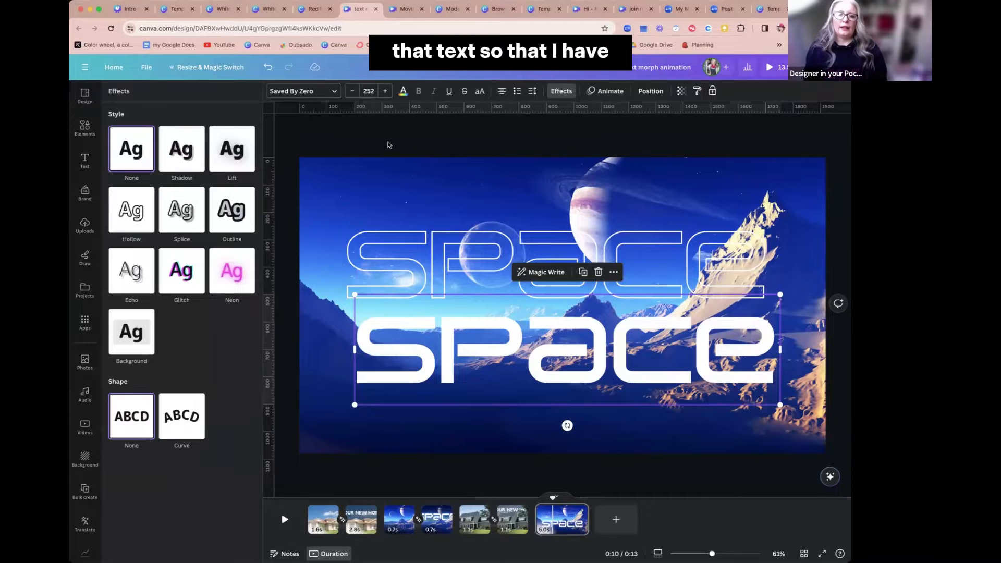
Align the outlined text over the solid text and order the layers as outline, mountain cutout, solid text, full photo.
click(646, 91)
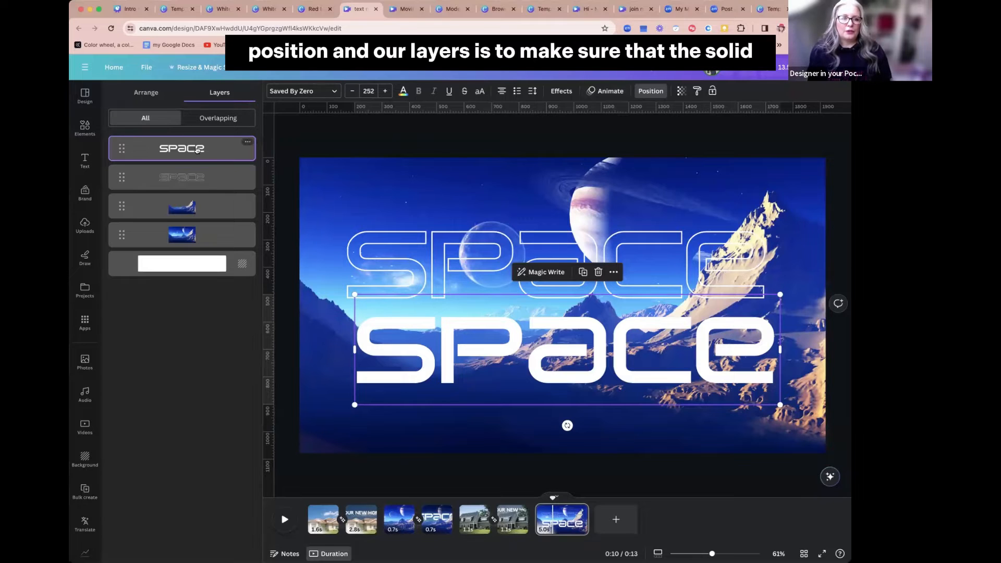
drag(196, 151, 198, 190)
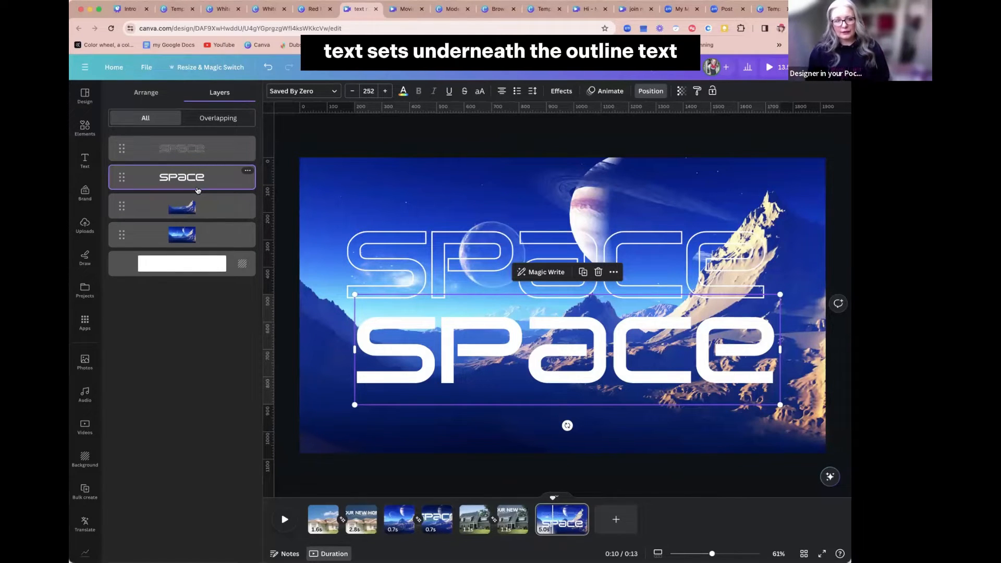
drag(417, 254, 426, 340)
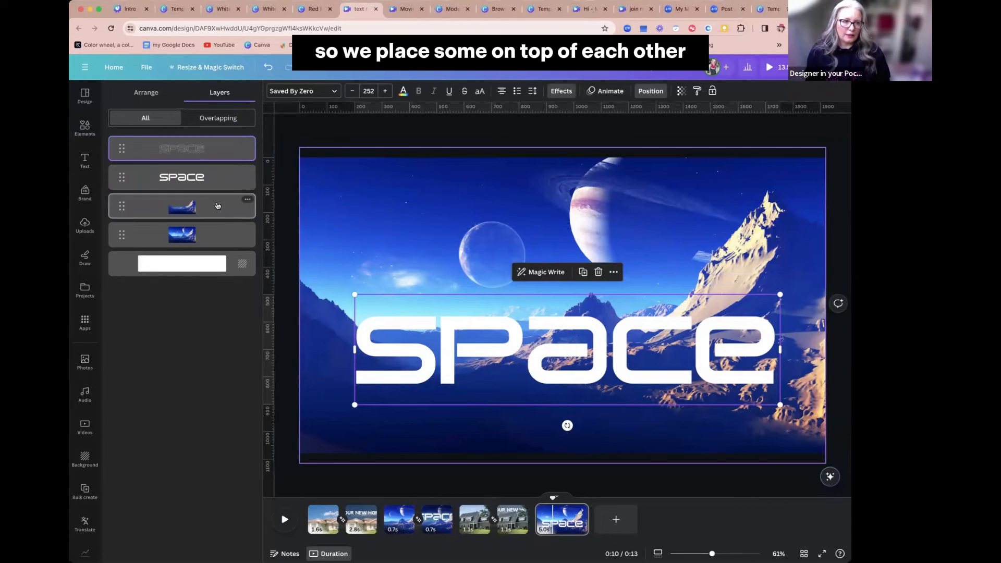
drag(217, 197, 216, 161)
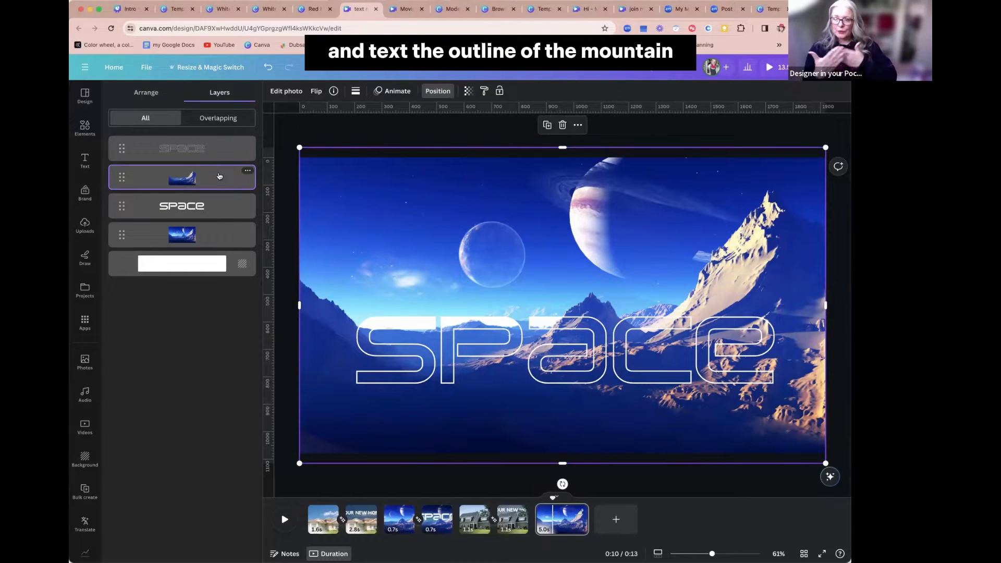
click(286, 326)
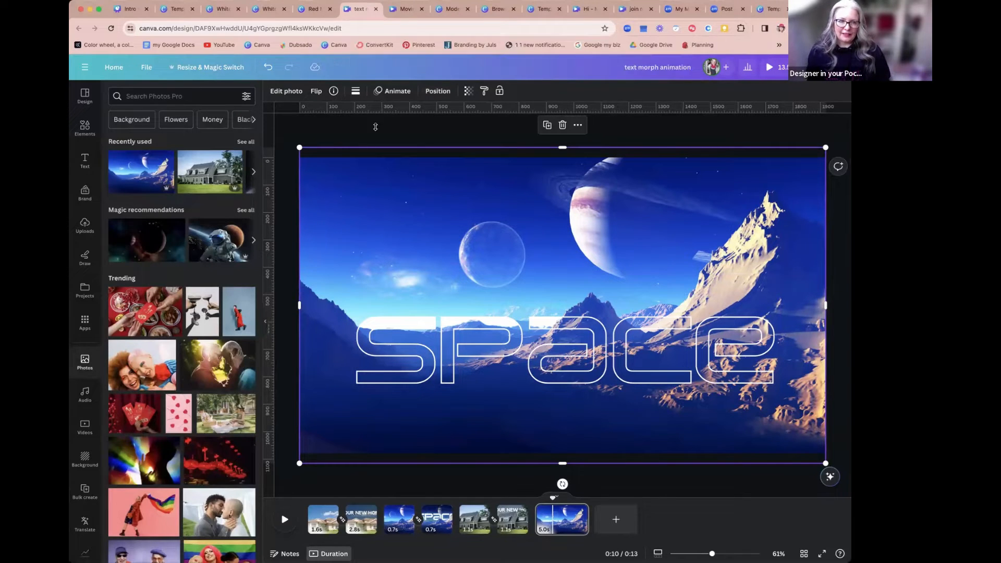
Move both SPACE texts down together so the solid one hides behind the mountains, and shorten the page to 1.3 seconds.
click(438, 91)
click(201, 153)
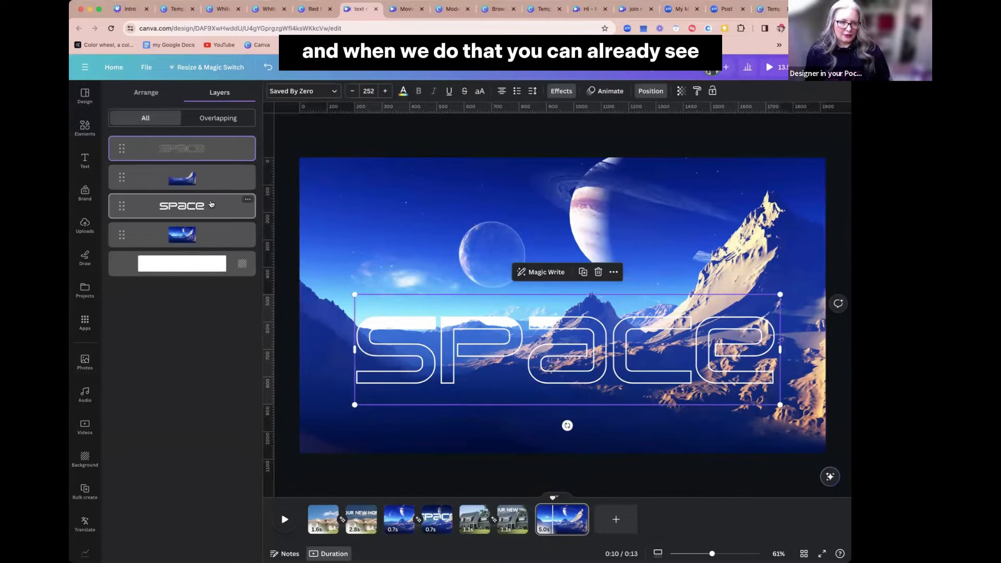
drag(392, 324, 389, 378)
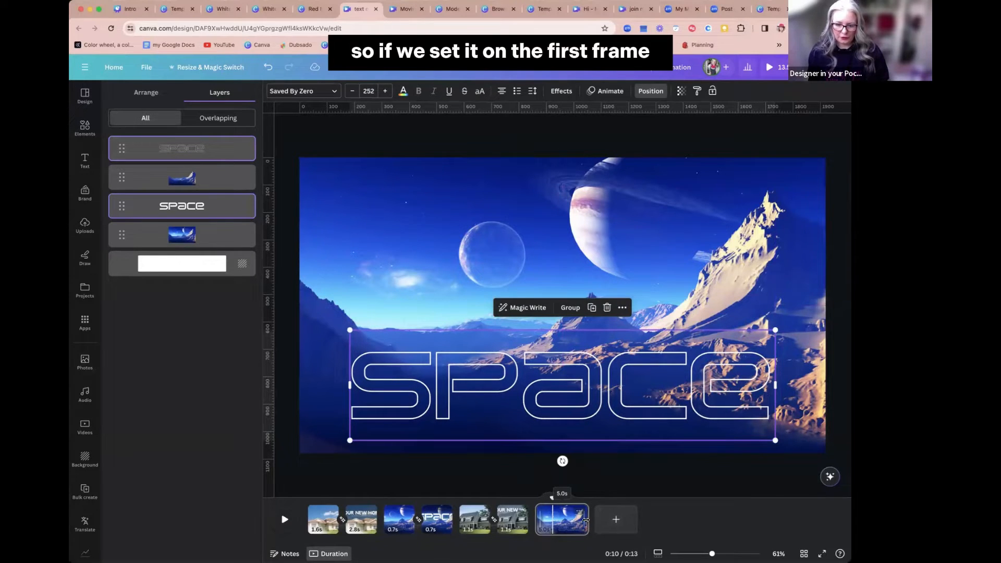
drag(586, 519, 543, 516)
Duplicate the page and raise both SPACE texts on the copy so the mountain peak overlaps the last letter.
click(556, 512)
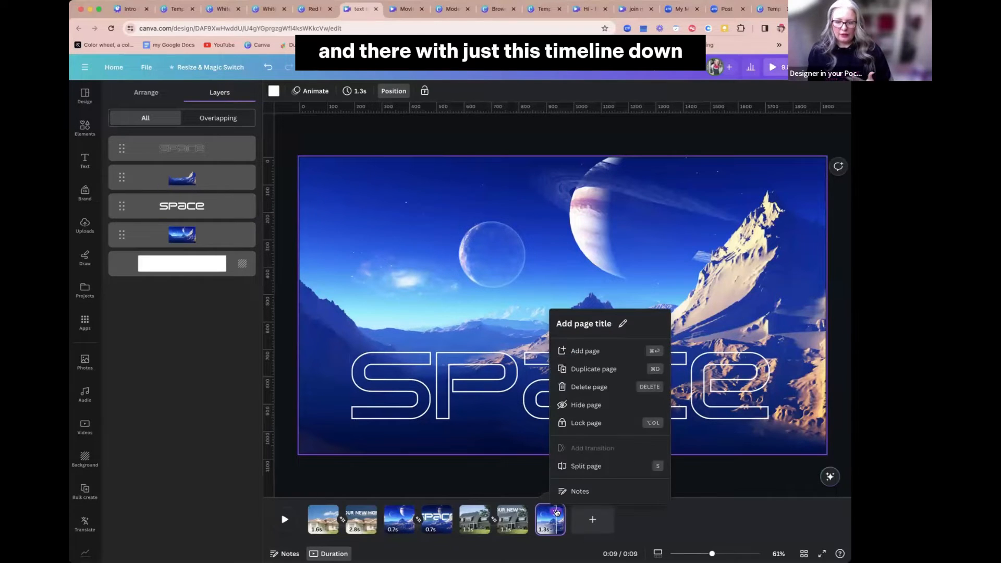
click(578, 369)
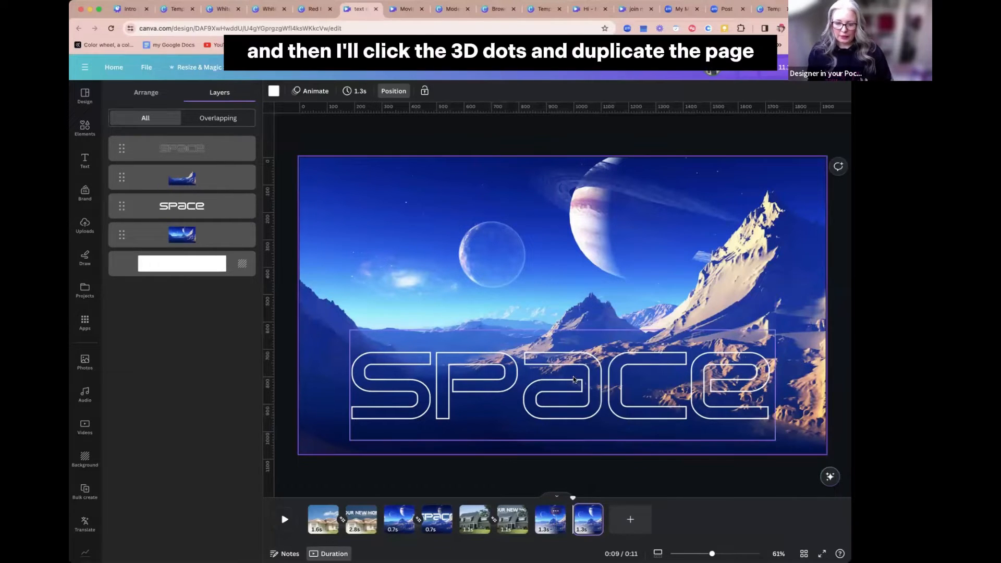
click(526, 417)
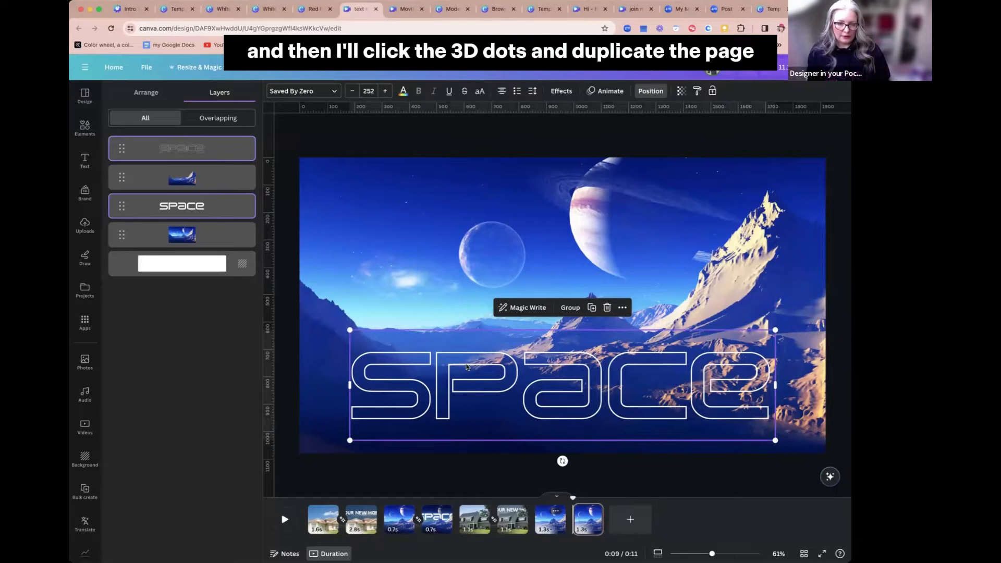
drag(472, 365, 481, 262)
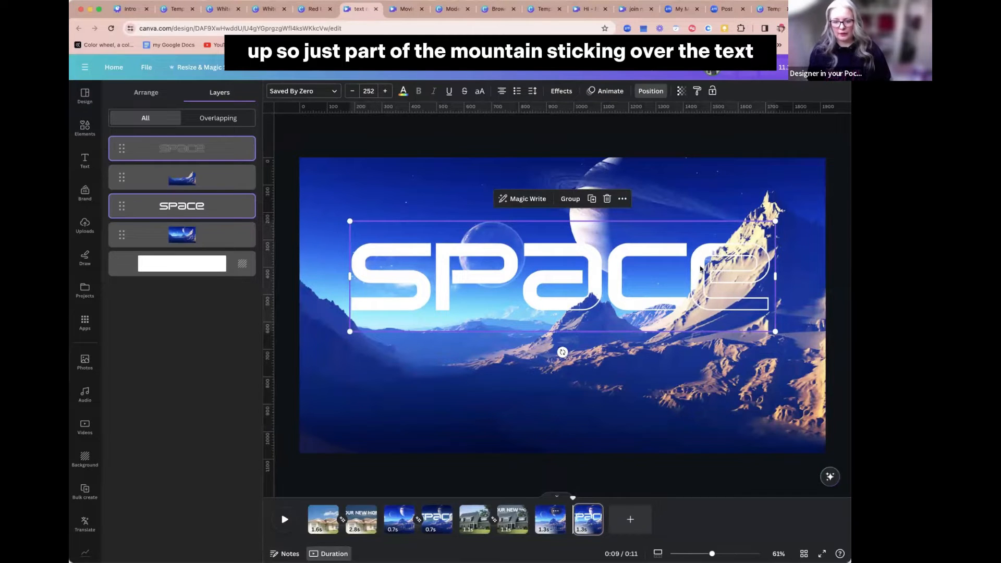
Apply a Match & Move transition between the last two pages and scrub through the rising text.
click(572, 528)
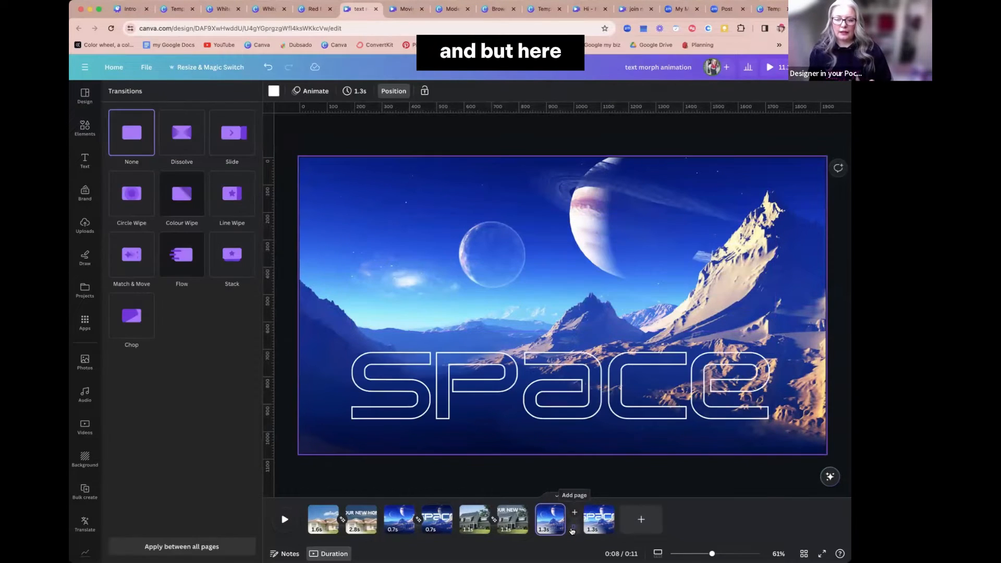
click(139, 258)
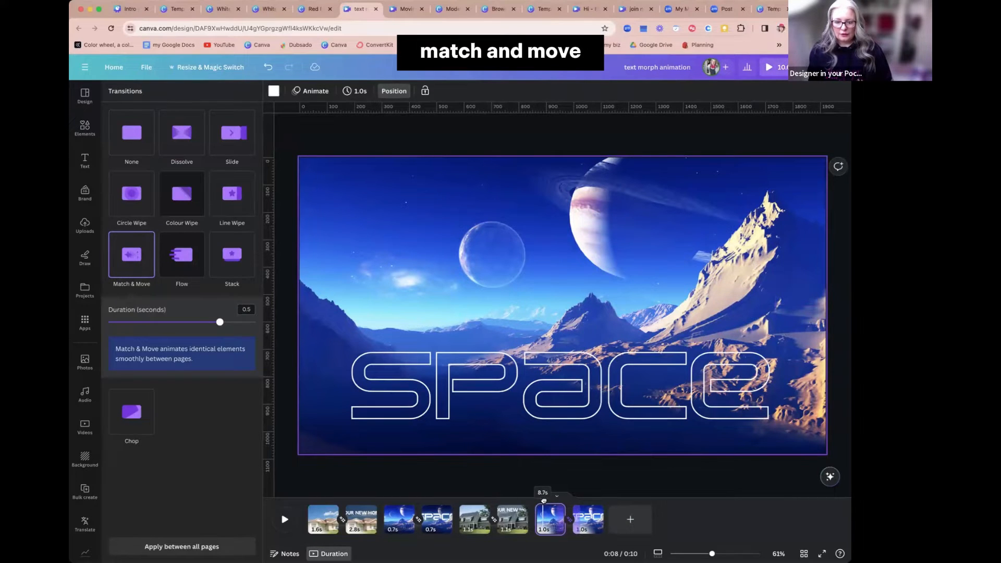
mouse_move(547, 502)
mouse_down()
mouse_move(593, 504)
mouse_move(536, 509)
mouse_up()
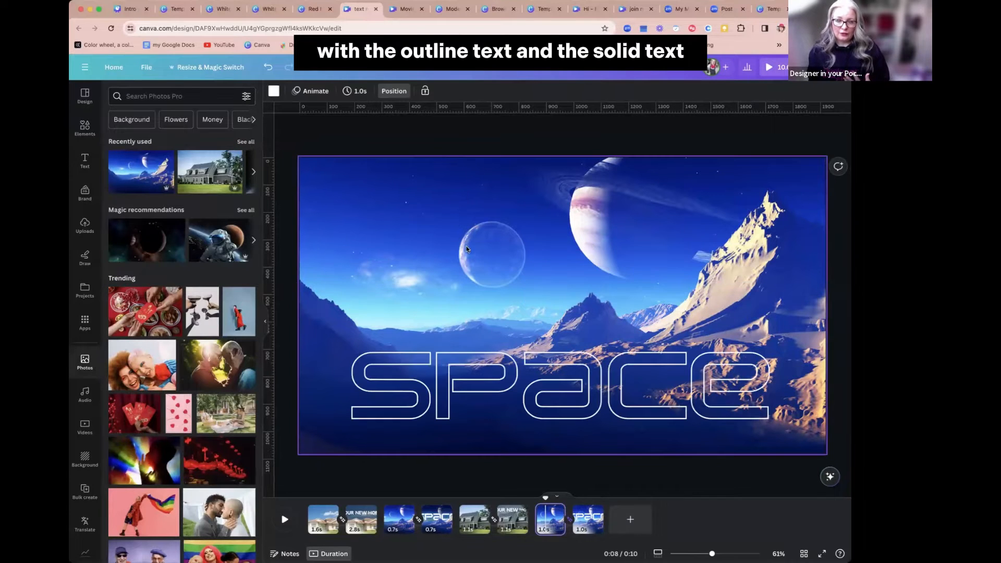
Darken the full background photo on the last page by setting its brightness to -90.
click(444, 233)
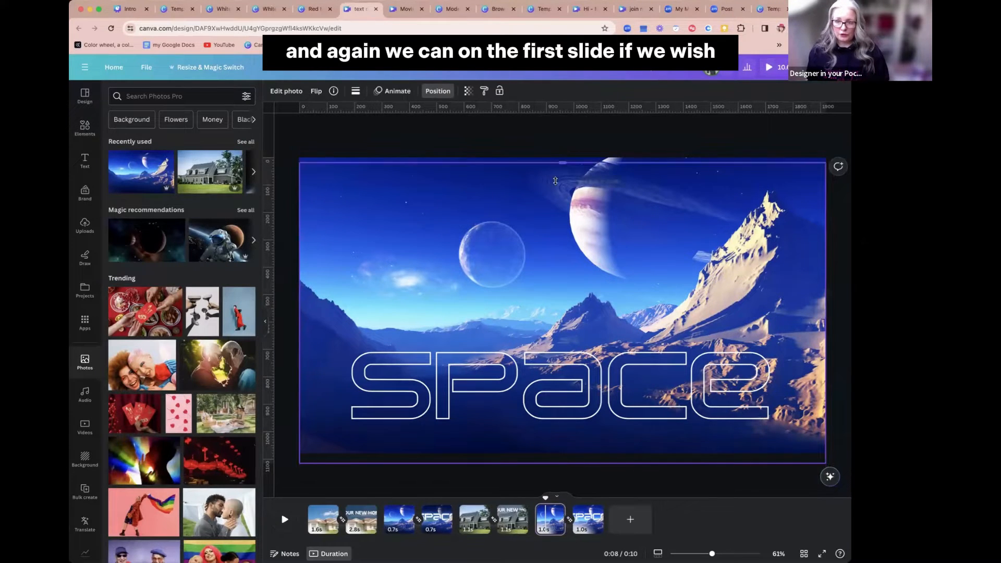
click(586, 516)
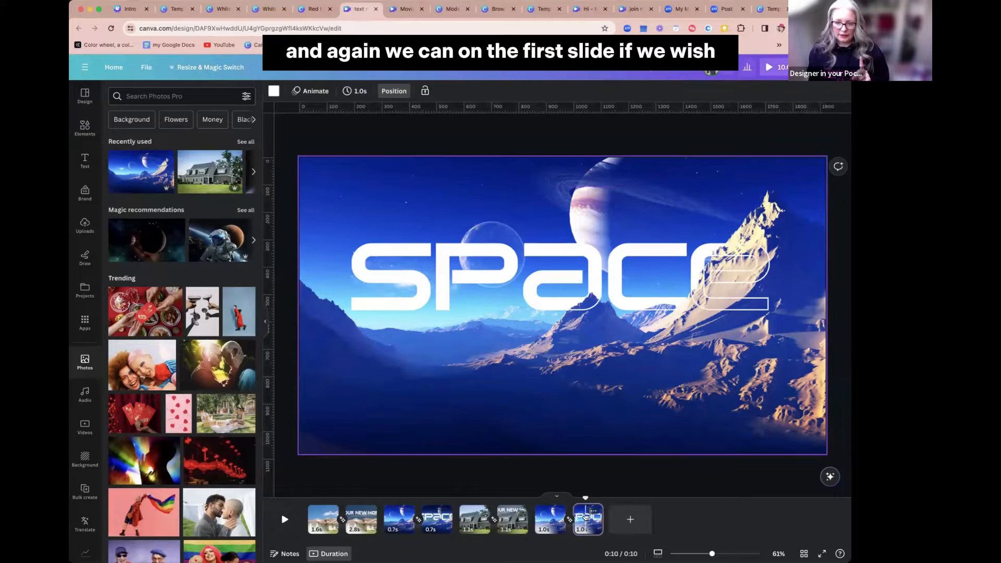
click(521, 172)
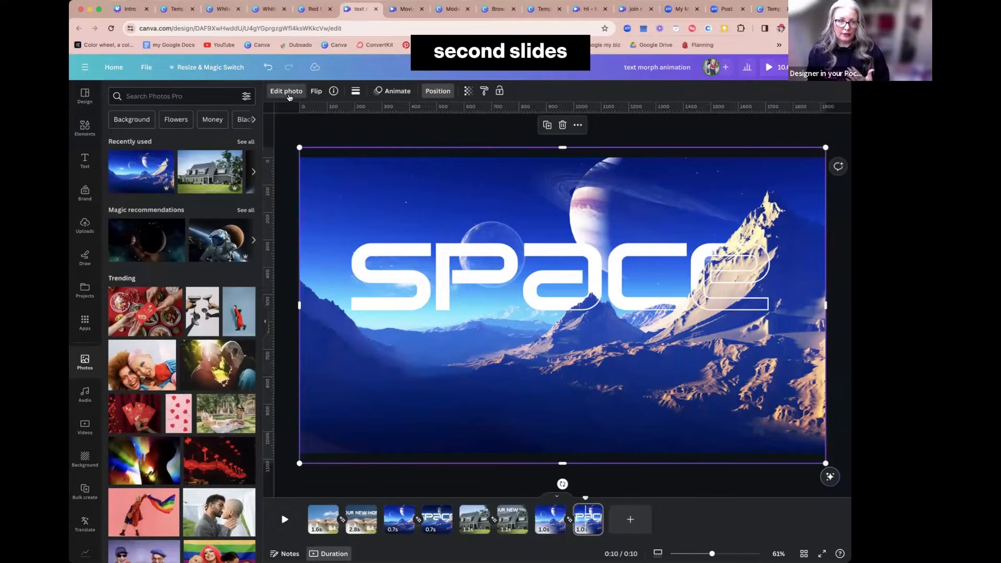
click(288, 92)
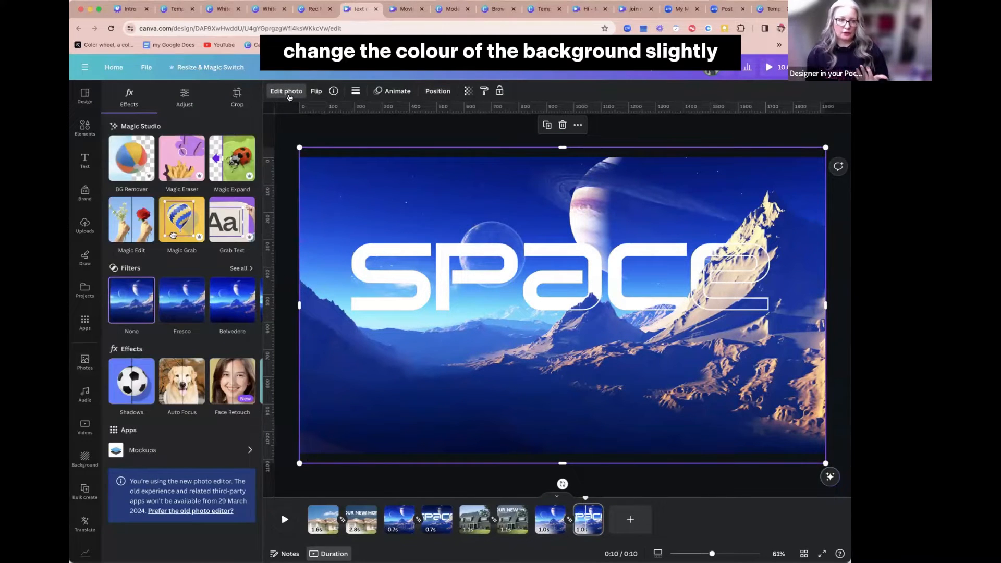
click(184, 96)
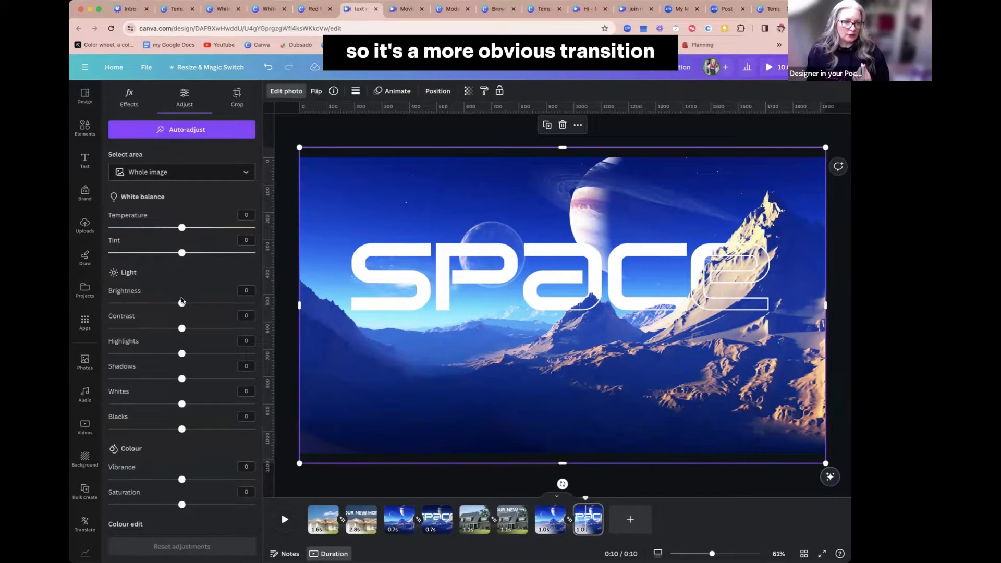
drag(182, 304, 116, 303)
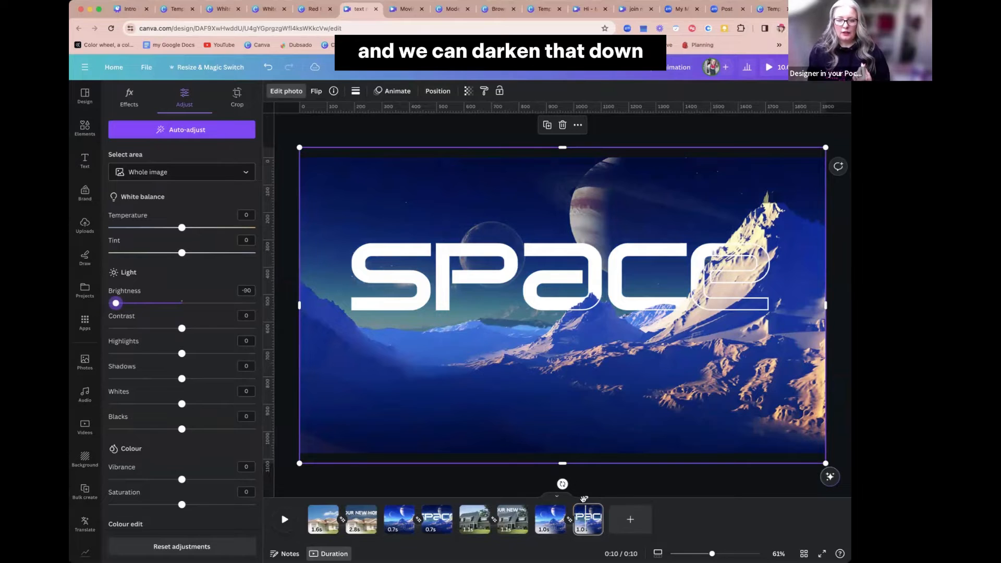
Scrub through the last two pages to check the sky's brightness change during the Match & Move, and clear the selection.
mouse_move(584, 499)
mouse_down()
mouse_move(531, 499)
mouse_move(586, 505)
mouse_up()
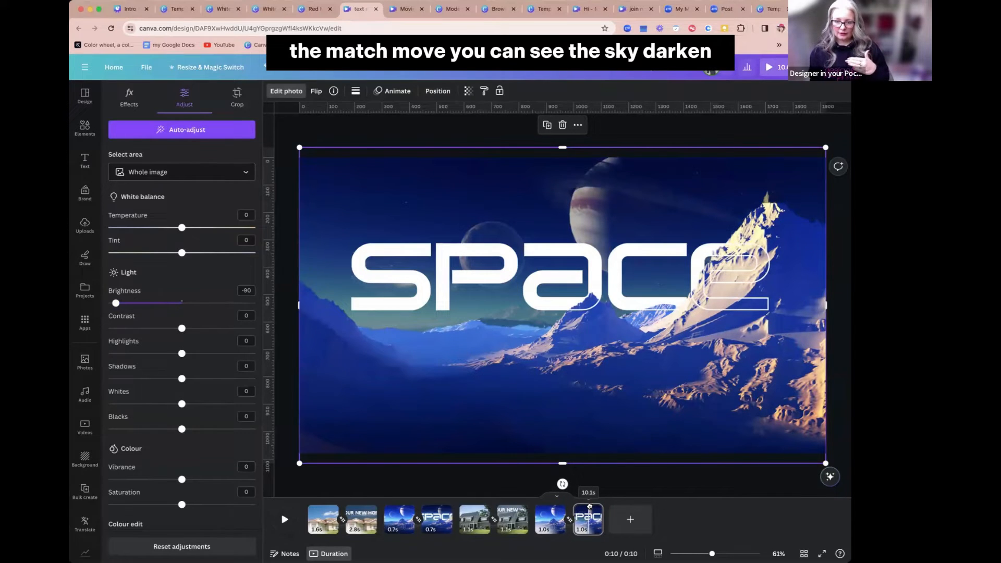
click(512, 479)
click(513, 479)
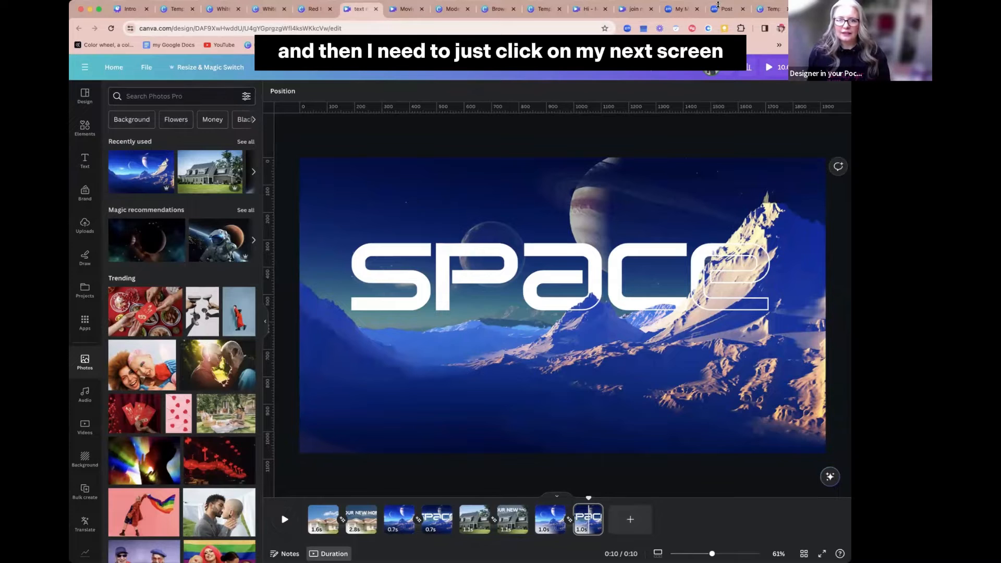
Switch to the Moving scroll animation design and play it through.
click(402, 11)
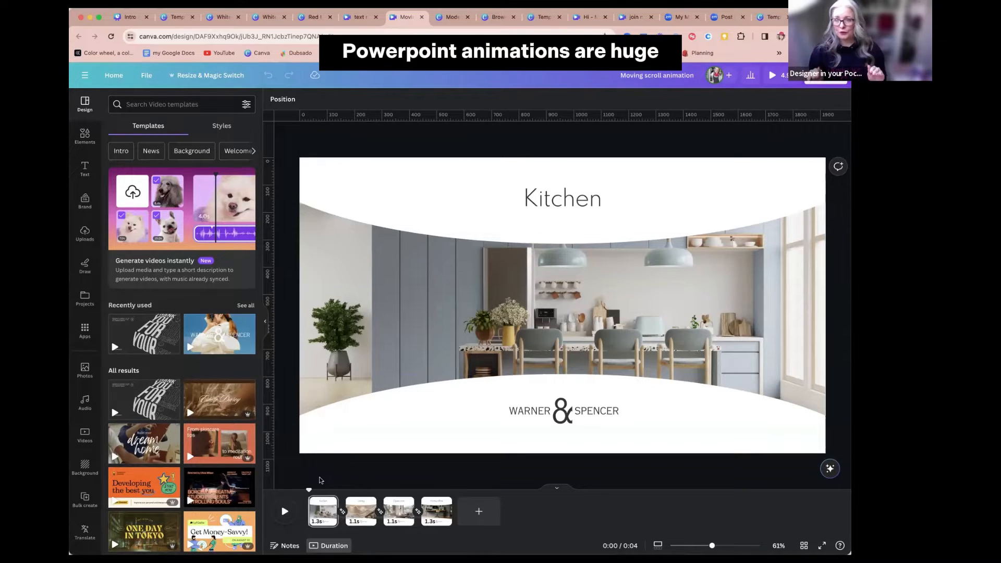
click(285, 515)
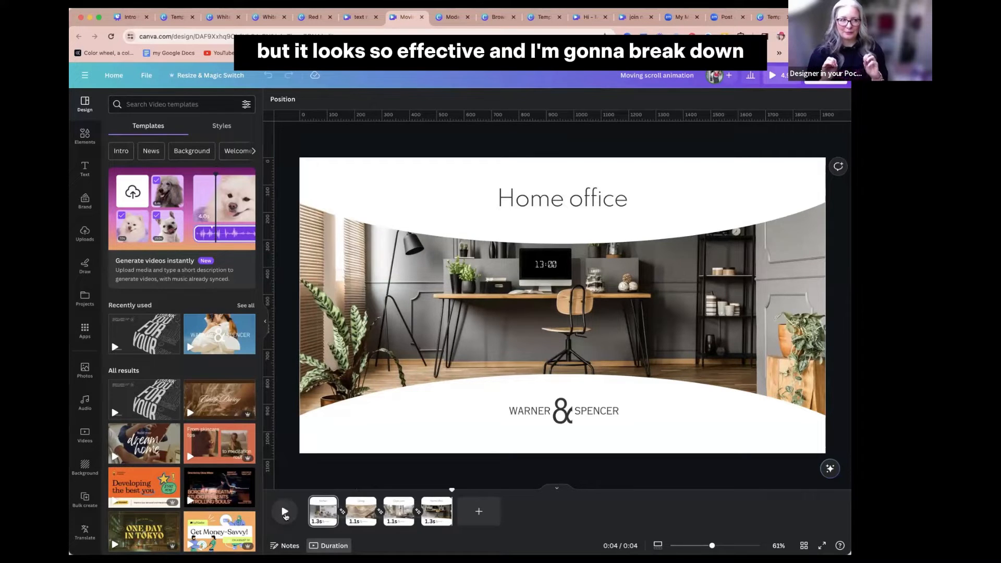
Duplicate the first Kitchen page and move the copy to the end of the timeline.
click(322, 516)
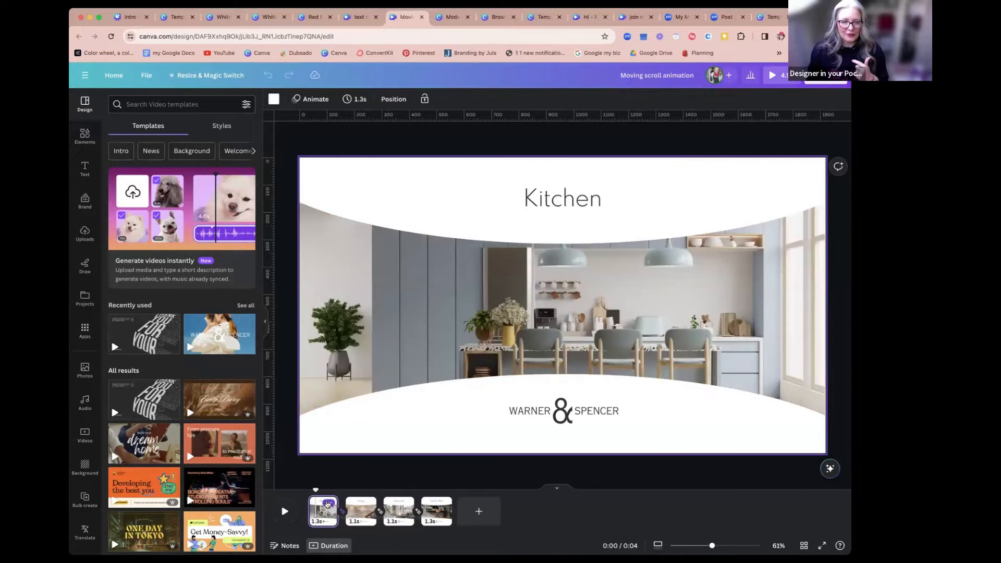
click(328, 502)
click(365, 361)
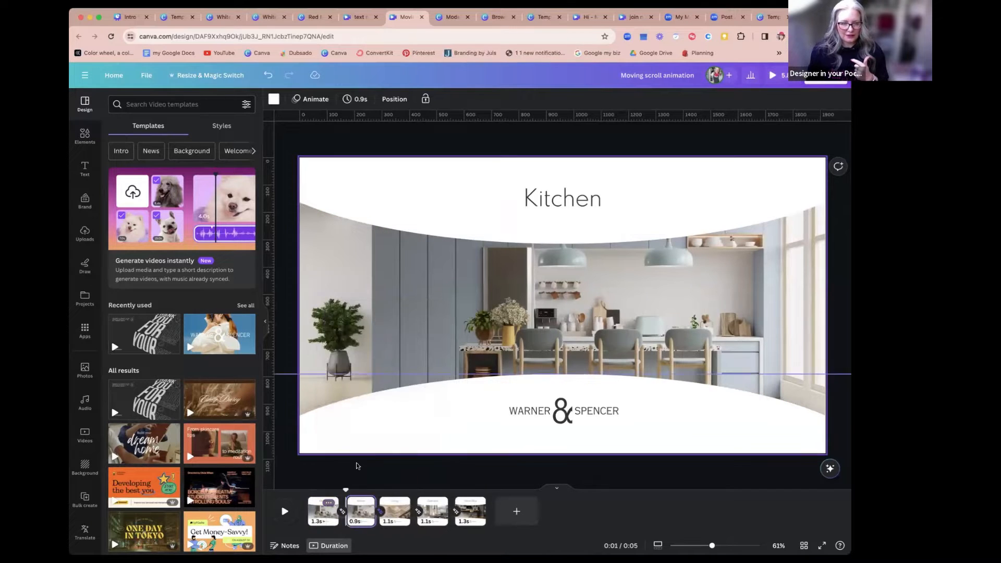
drag(359, 523, 477, 516)
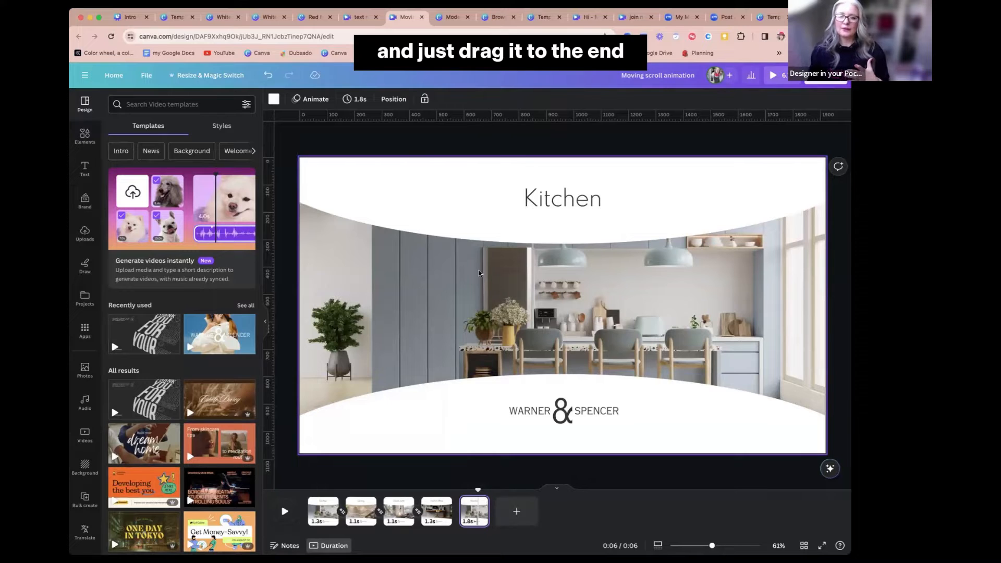
Shrink the grouped photo strip on the last page and place it between the Kitchen title and the logo, starting at the kitchen photo.
click(503, 282)
mouse_move(361, 289)
mouse_down()
mouse_move(452, 290)
mouse_move(251, 293)
mouse_move(361, 290)
mouse_up()
drag(447, 306, 334, 298)
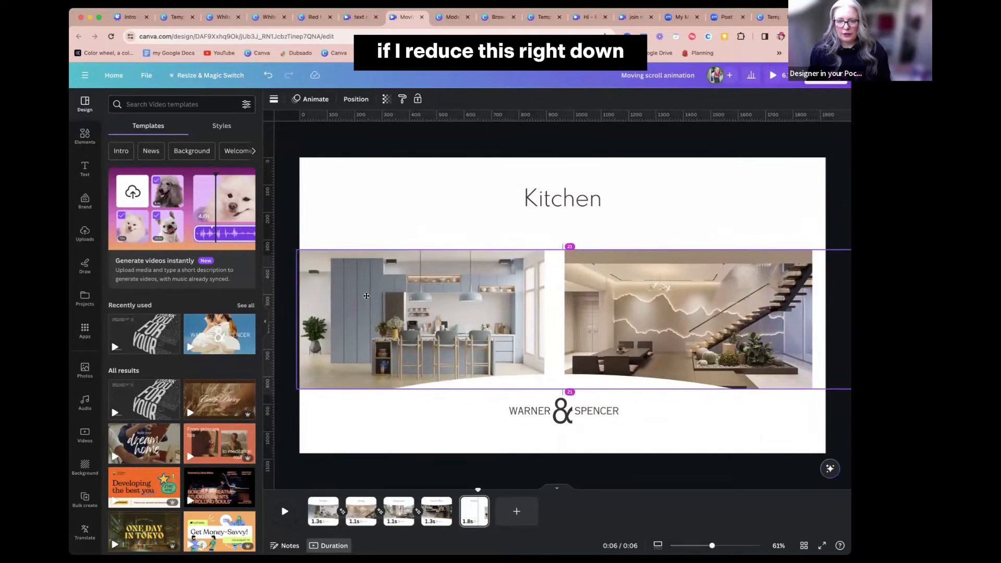
drag(357, 307, 387, 280)
drag(343, 249, 528, 315)
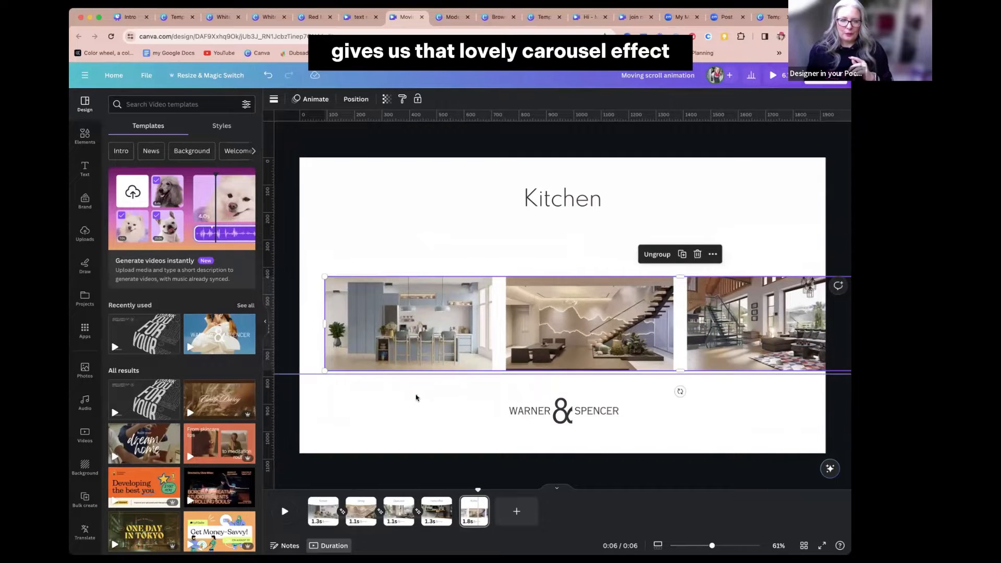
Examine the fixed WARNER & SPENCER logo pieces and the title text on the Dining page.
click(355, 520)
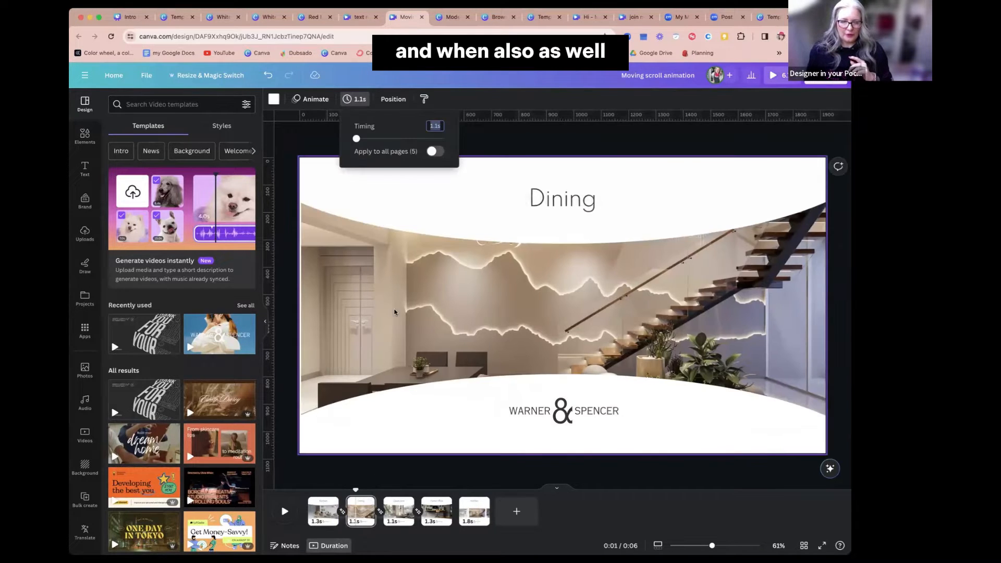
click(569, 419)
click(535, 414)
click(585, 413)
shift+click(565, 414)
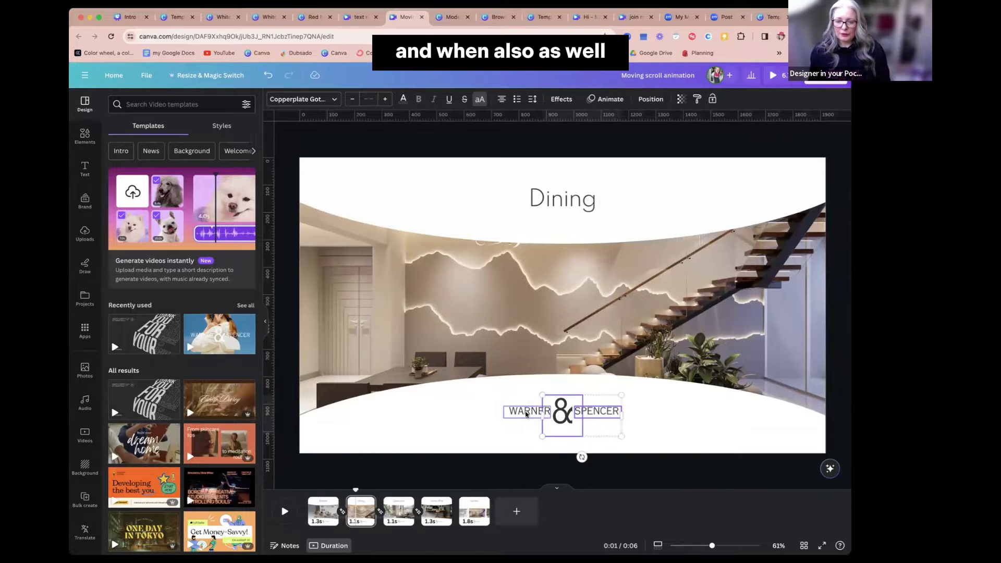
shift+click(525, 413)
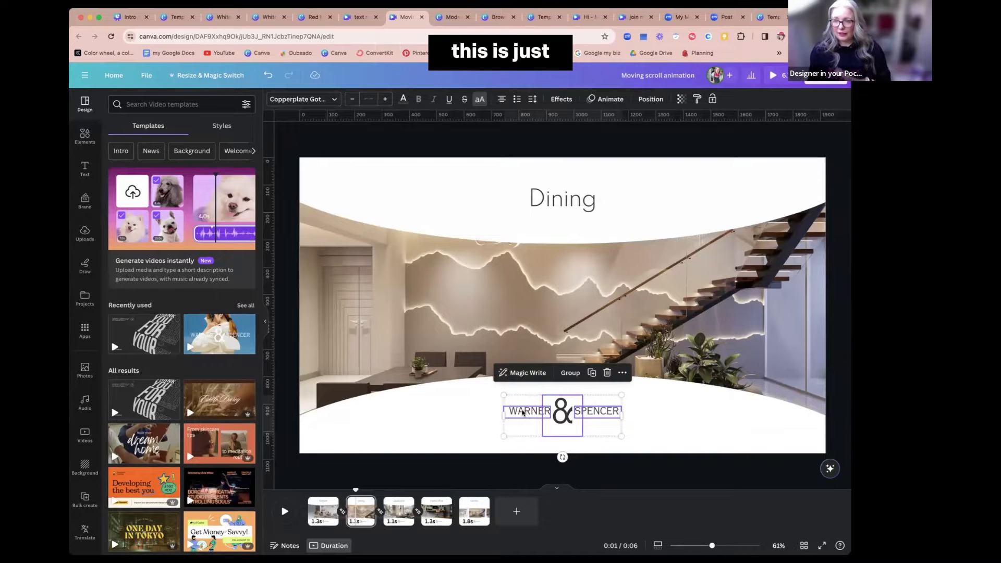
click(440, 421)
click(542, 208)
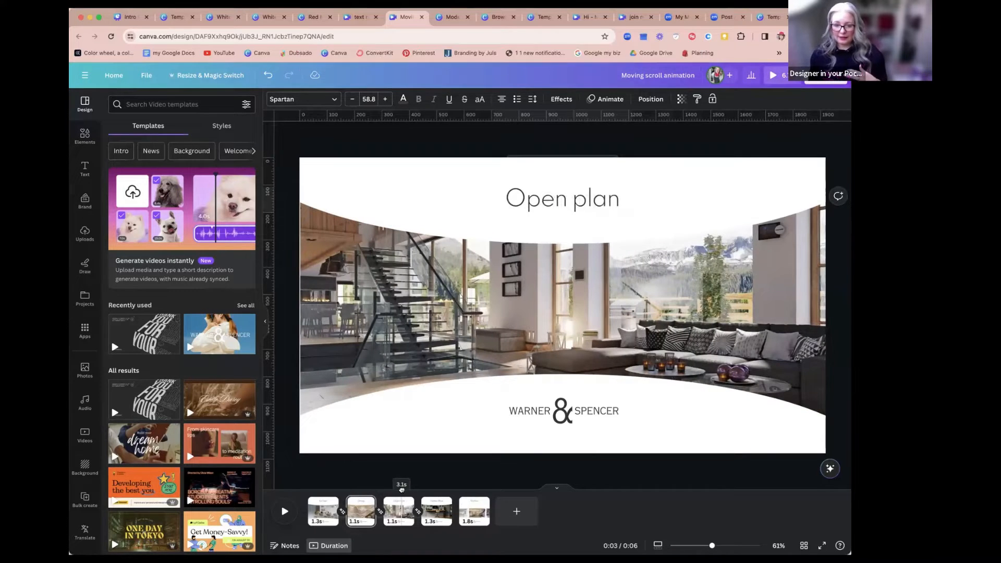
Raise the white curved shape slightly behind the title on the Open plan page.
click(395, 487)
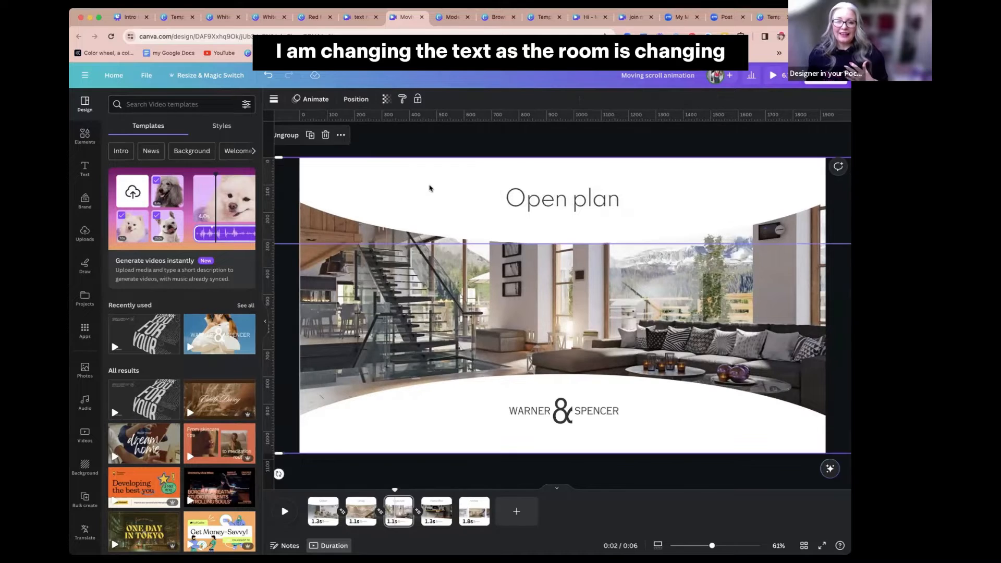
click(416, 194)
mouse_move(413, 188)
mouse_down()
mouse_move(406, 344)
mouse_move(404, 308)
mouse_move(409, 286)
mouse_move(418, 396)
mouse_move(554, 302)
mouse_move(415, 163)
mouse_move(413, 183)
mouse_move(413, 170)
mouse_up()
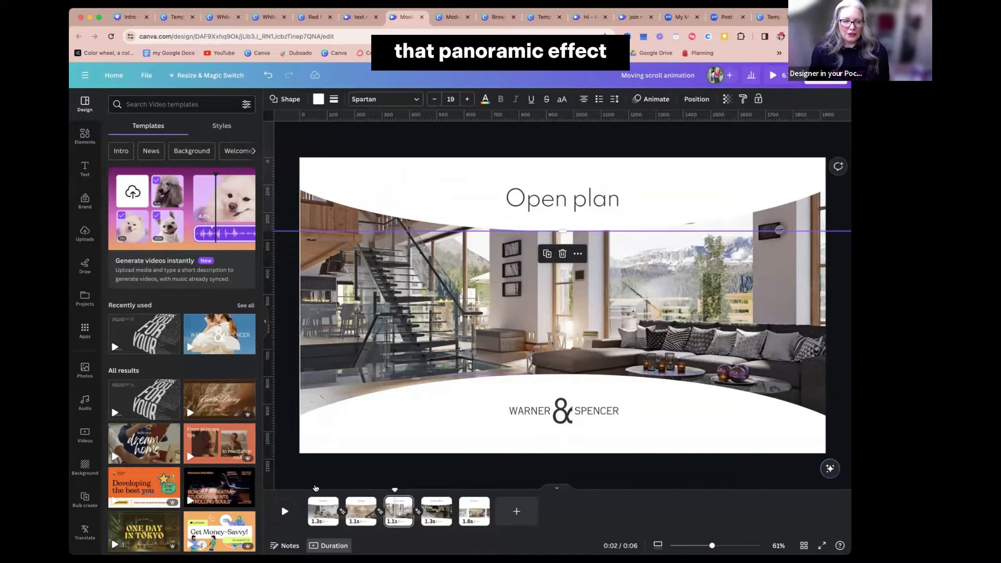
Slide the first page's photo strip to the dining photo, choose Match & Move for its transition, and return the strip to the kitchen photo.
click(322, 516)
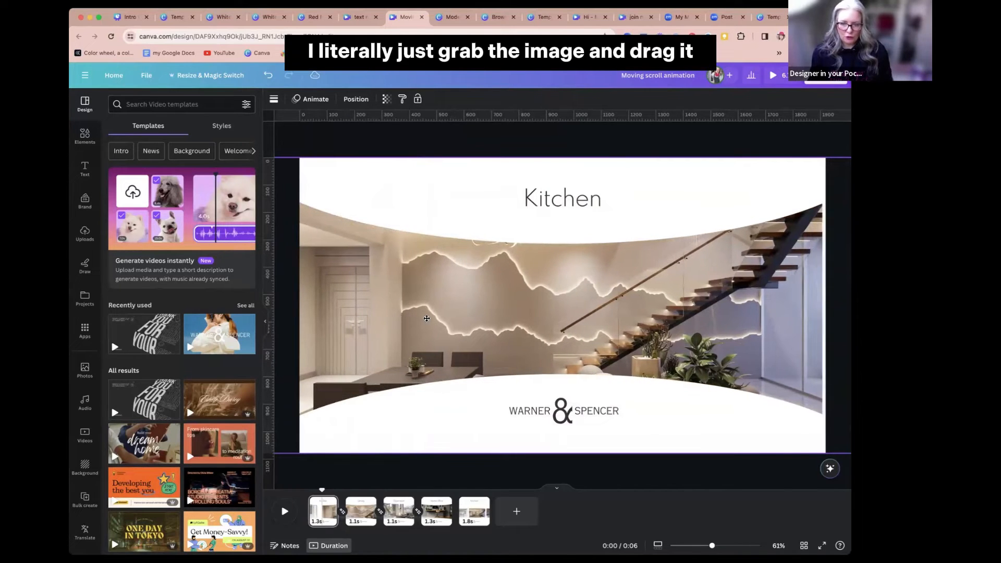
click(511, 316)
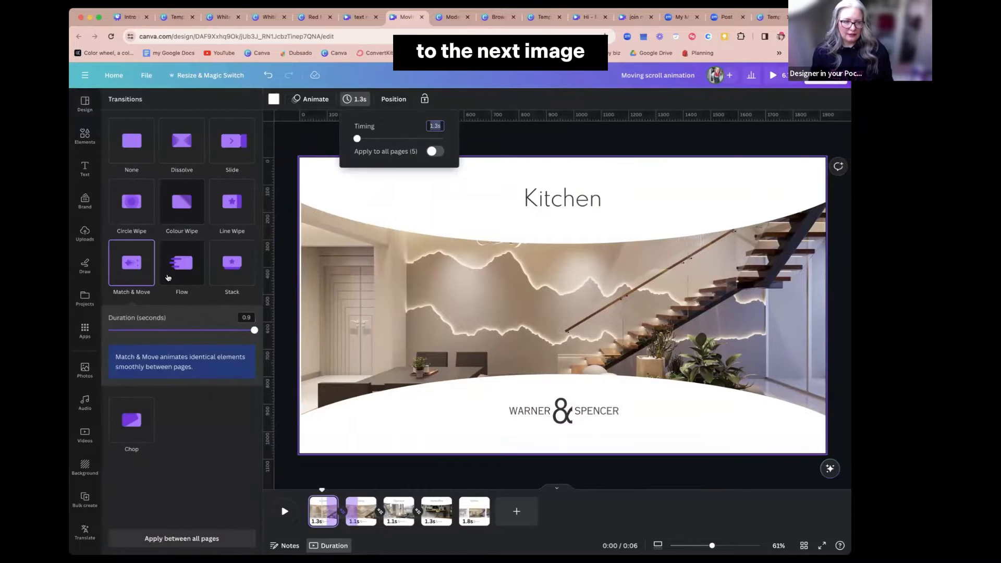
click(142, 270)
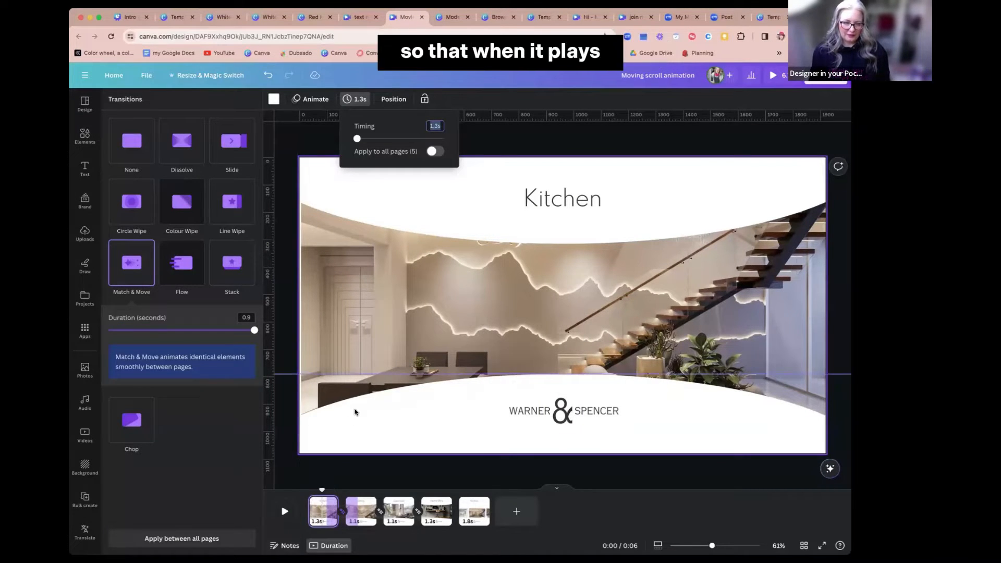
click(358, 326)
Play the whole sequence to check the carousel motion and scrub through the transition from Kitchen to Dining.
click(285, 512)
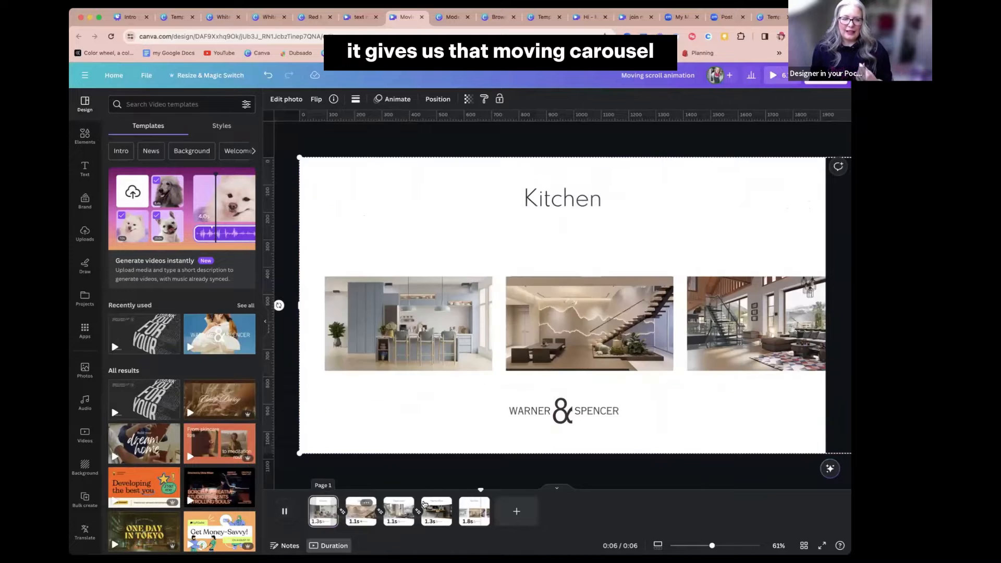
click(552, 214)
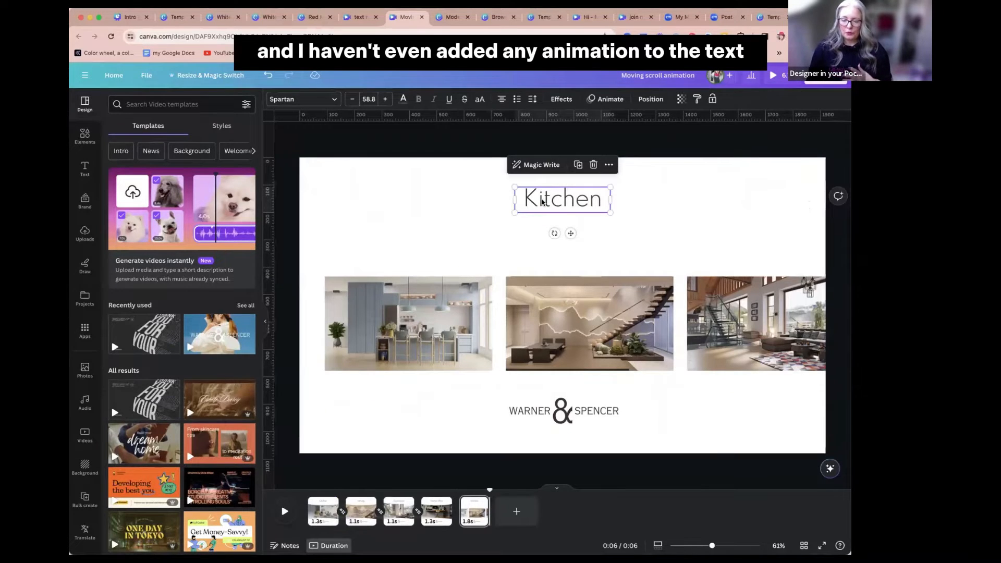
click(323, 494)
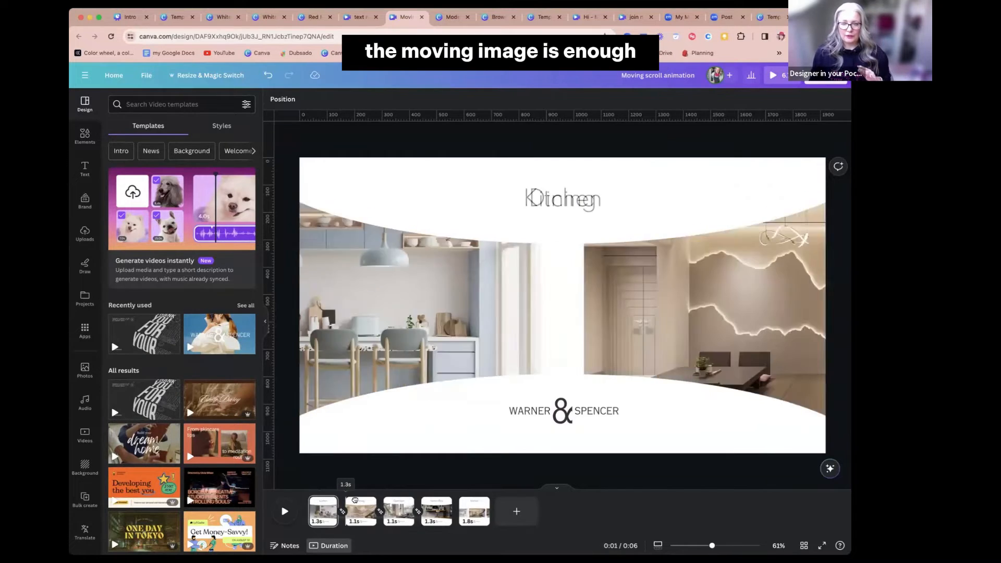
Examine the title and the grouped photo strip on the Open plan page.
click(392, 508)
click(533, 198)
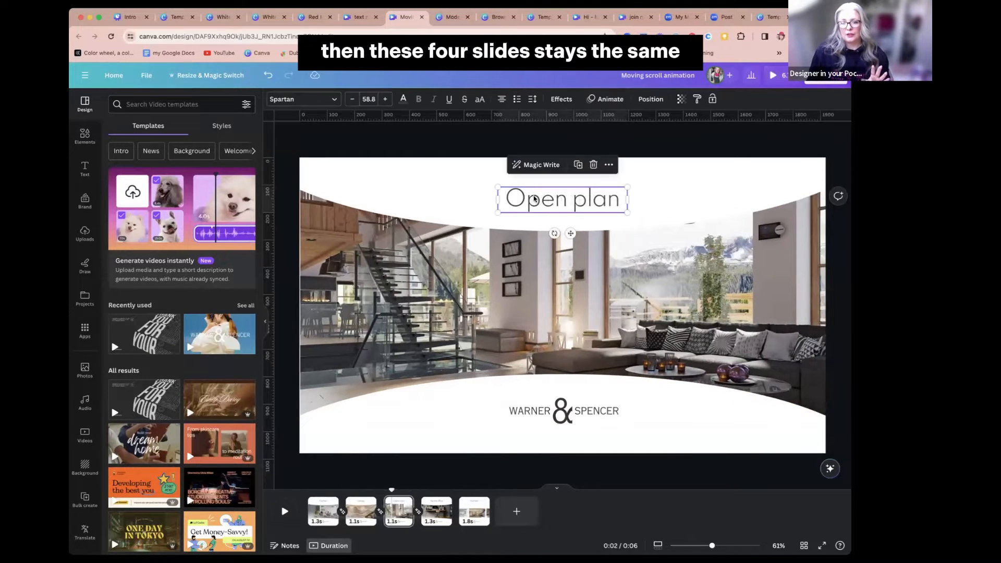
click(576, 301)
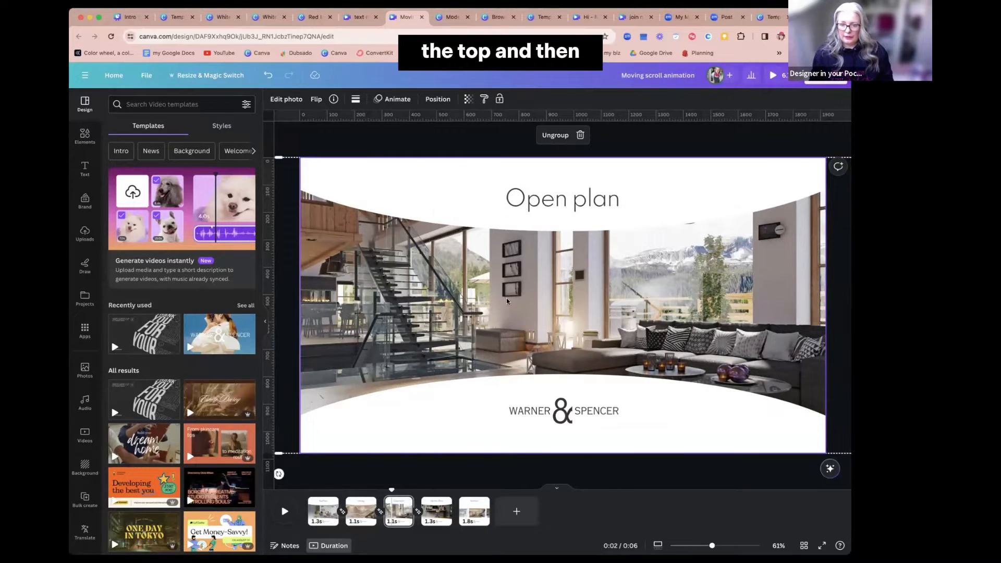
click(408, 278)
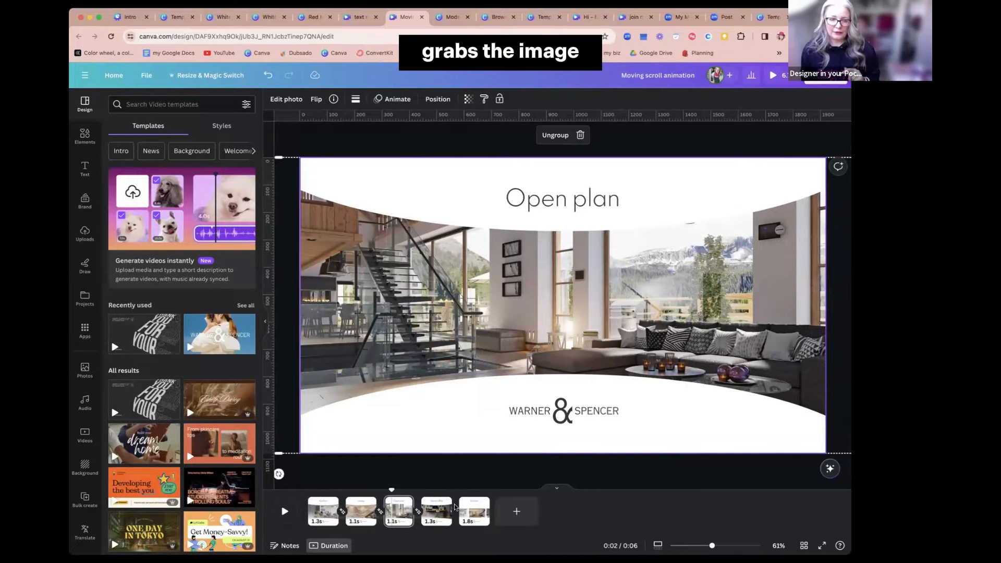
Move the photo strip completely off the last page's edge and bring it back between the title and the logo.
click(467, 521)
click(402, 356)
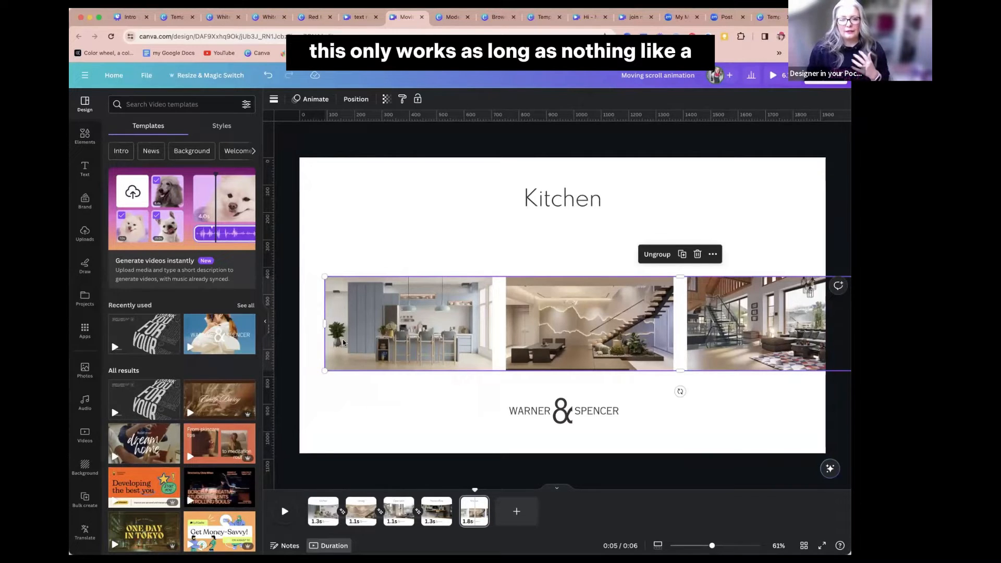
drag(402, 355, 815, 327)
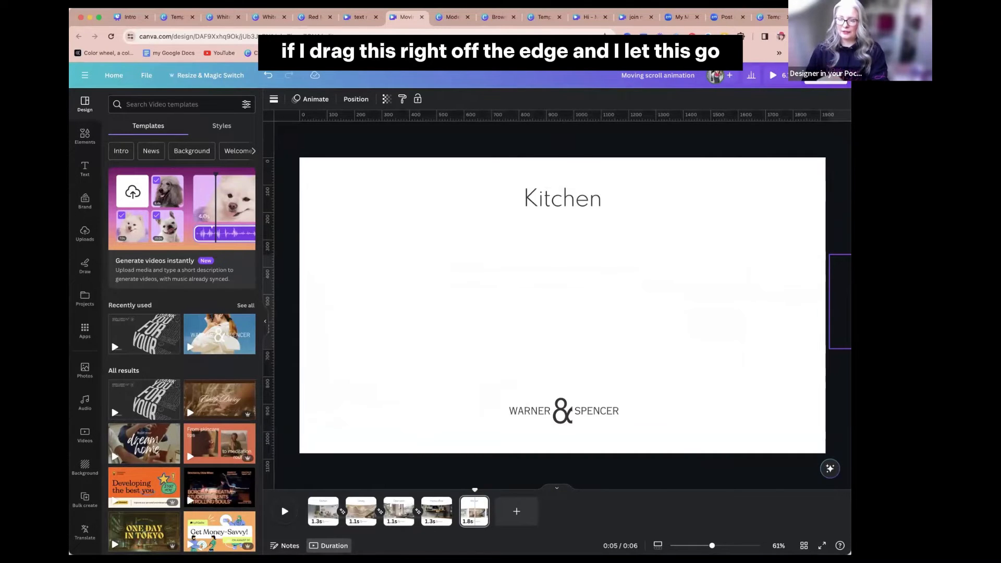
drag(868, 316, 470, 324)
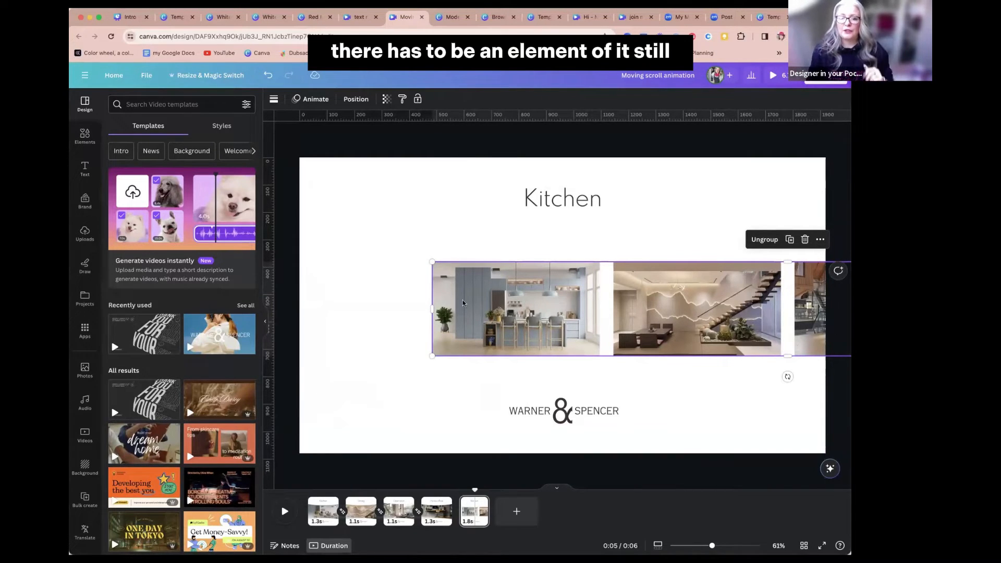
drag(462, 300, 408, 312)
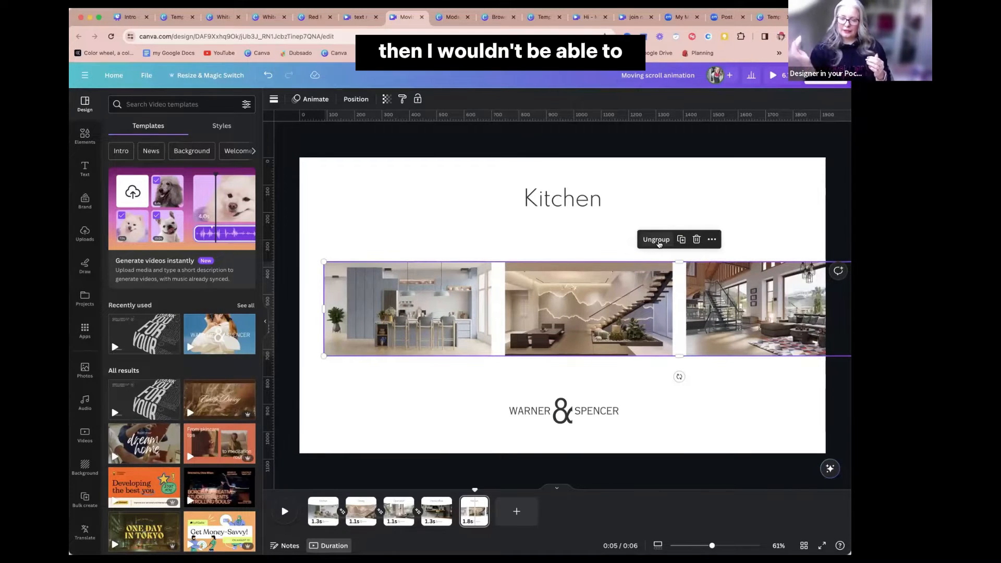
mouse_move(591, 297)
mouse_down()
mouse_move(487, 297)
mouse_move(592, 300)
mouse_up()
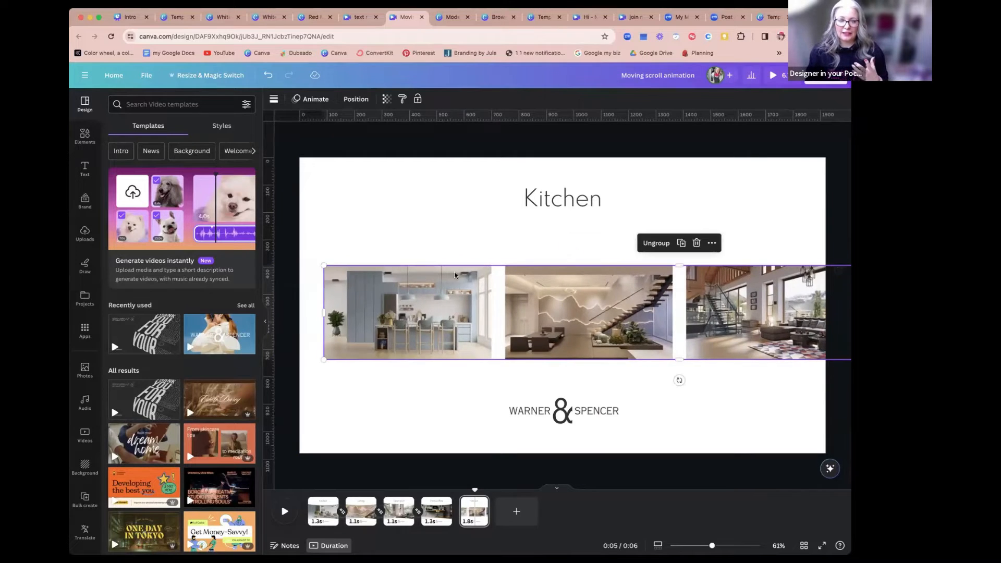
Shrink the last page's photo strip until all four room photos fit across the page, and place it above the logo.
drag(324, 267, 340, 269)
drag(425, 383, 409, 320)
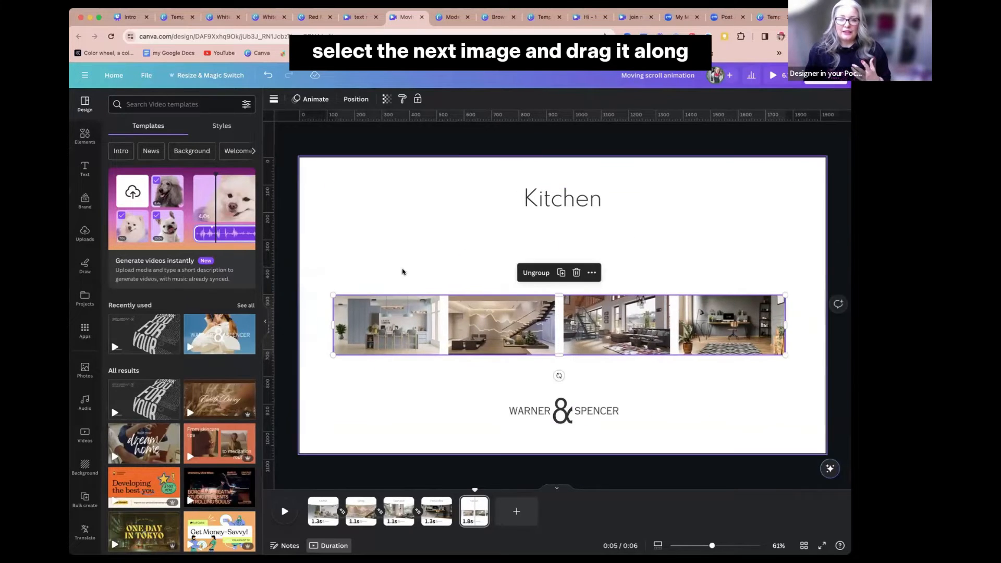
click(413, 283)
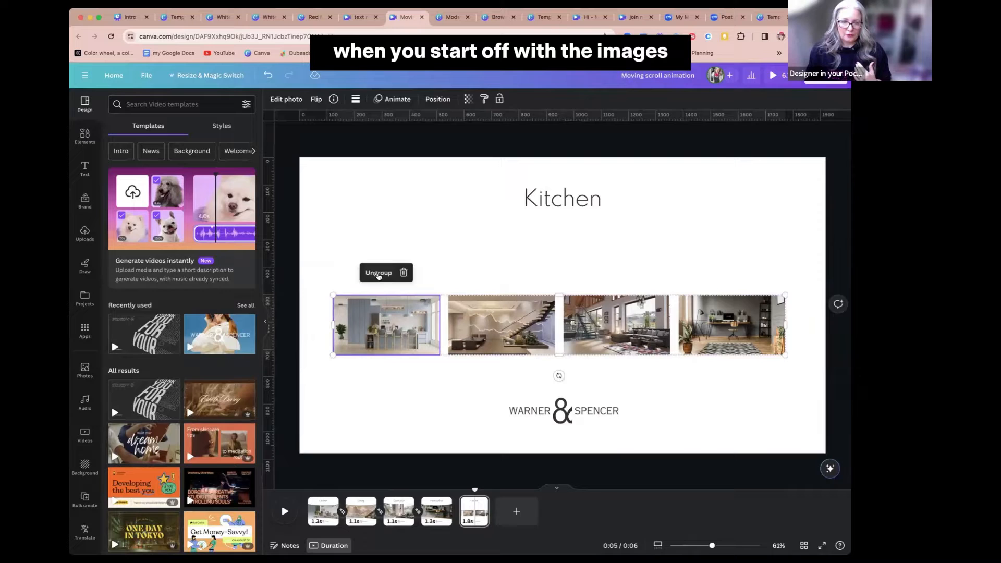
click(407, 271)
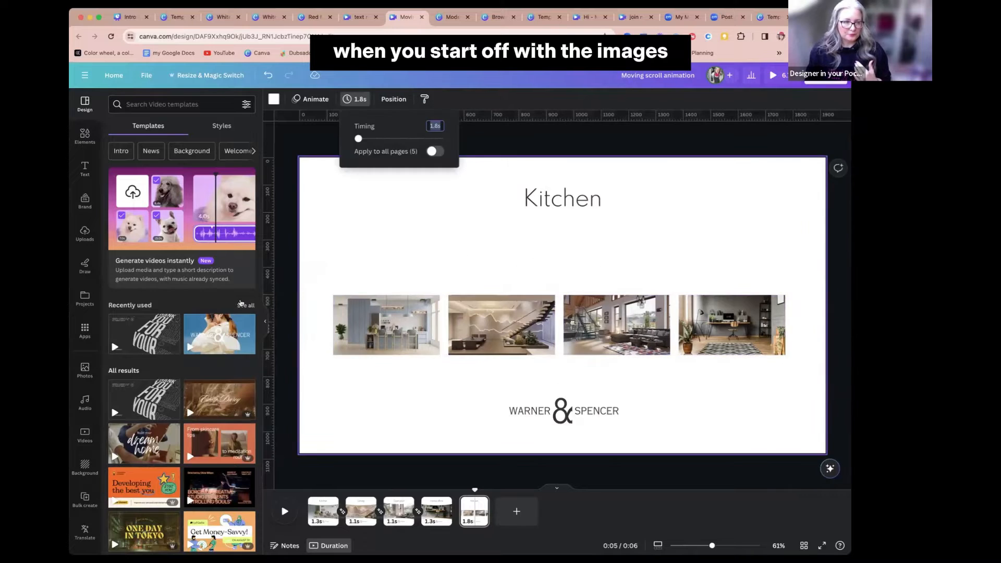
Search photos for "Interior homes", add the white corner sofa photo, crop it to a wide shape and place it above the kitchen photo.
click(84, 370)
click(141, 105)
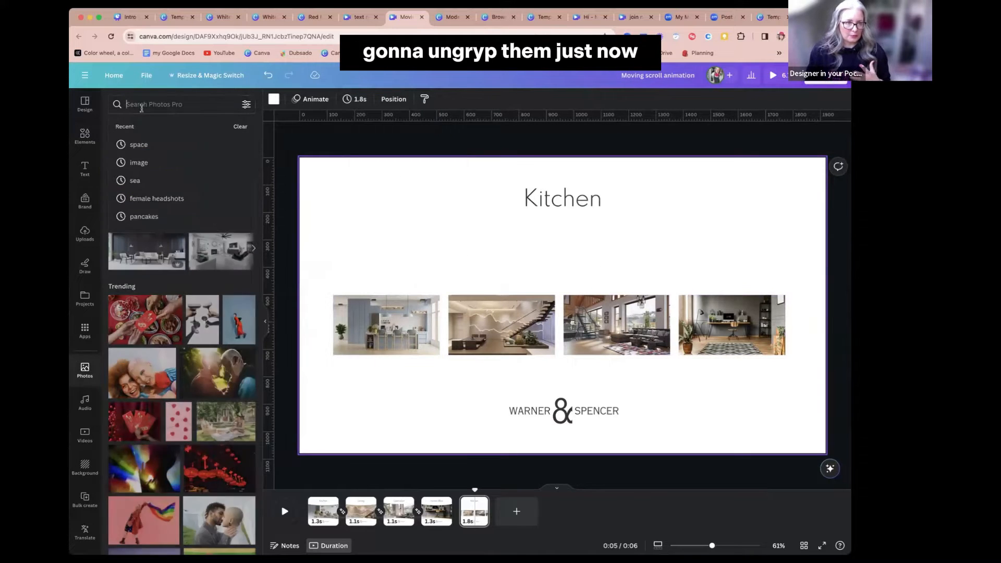
text(Interior homes)
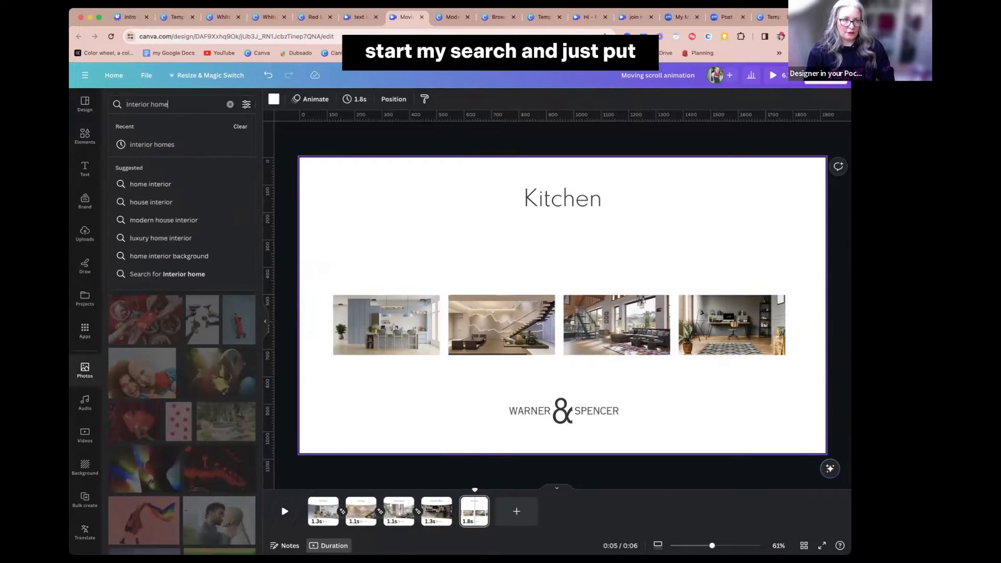
key(Return)
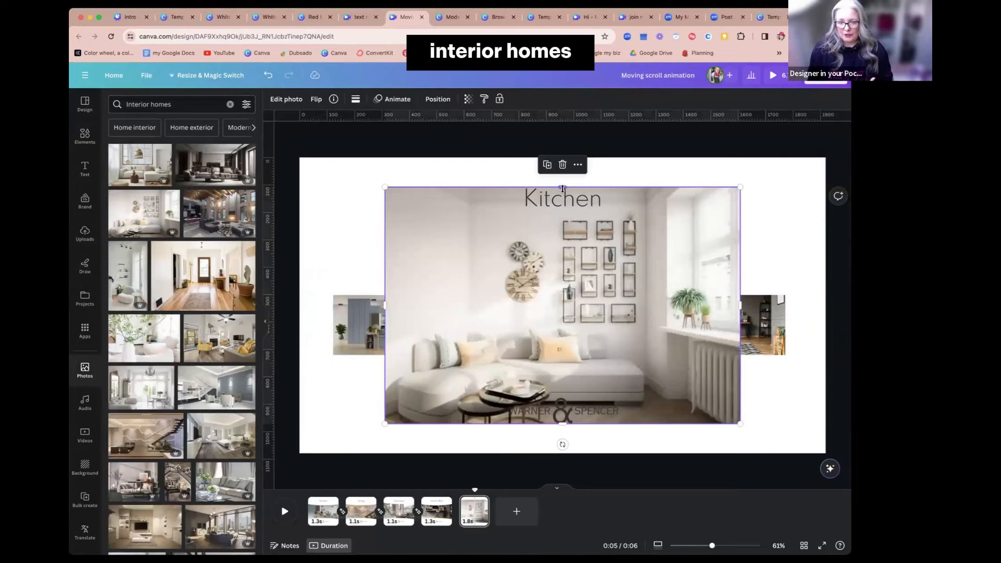
drag(564, 187, 563, 288)
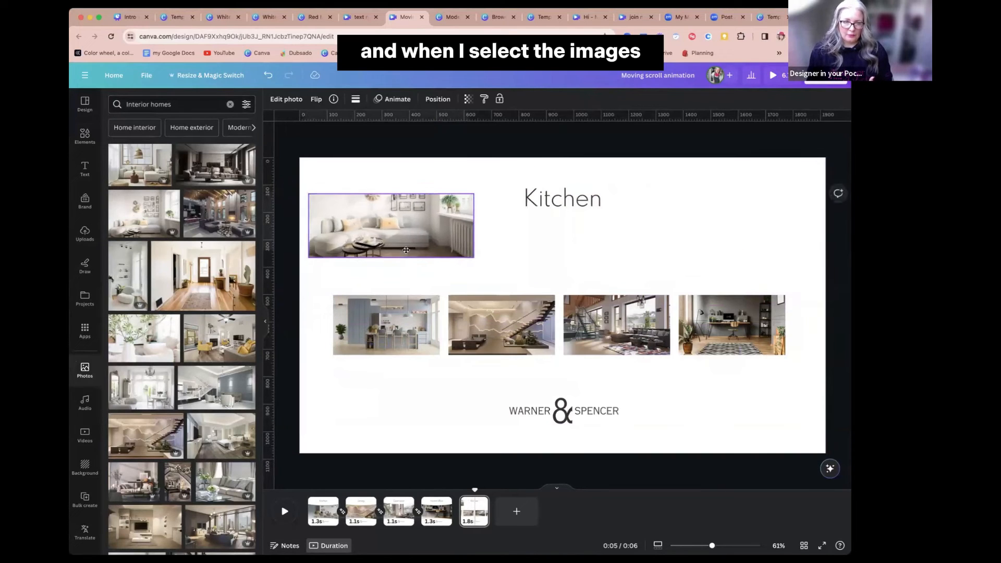
drag(406, 250, 430, 269)
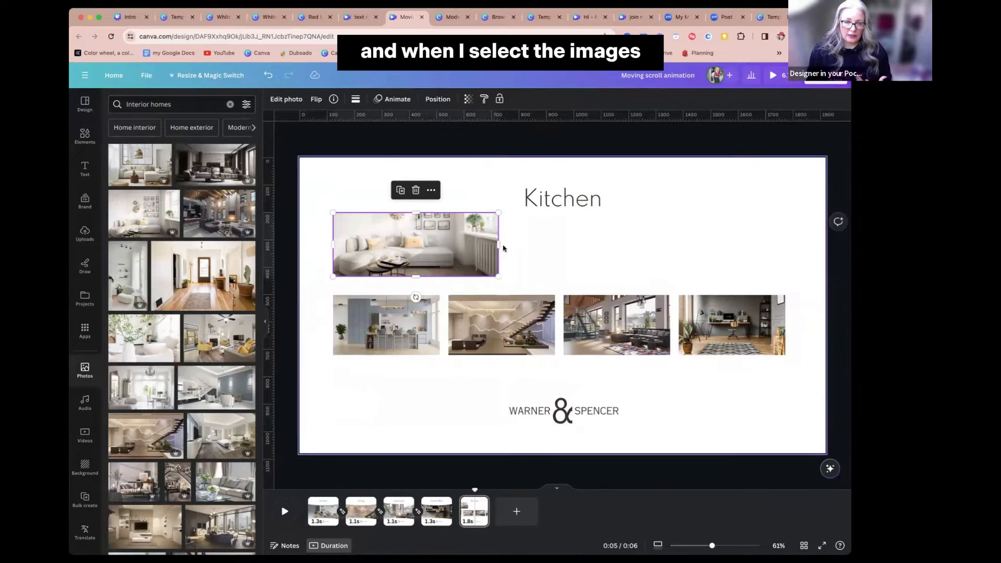
Crop the sofa photo to the kitchen photo's width, duplicate it alongside with a small gap, and group the two copies.
drag(485, 243, 425, 244)
click(468, 247)
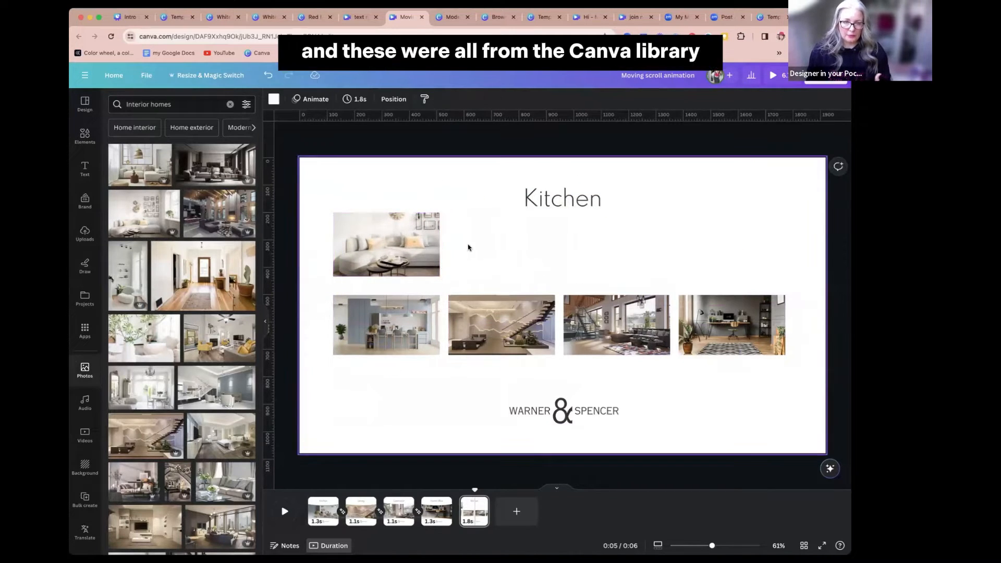
click(388, 261)
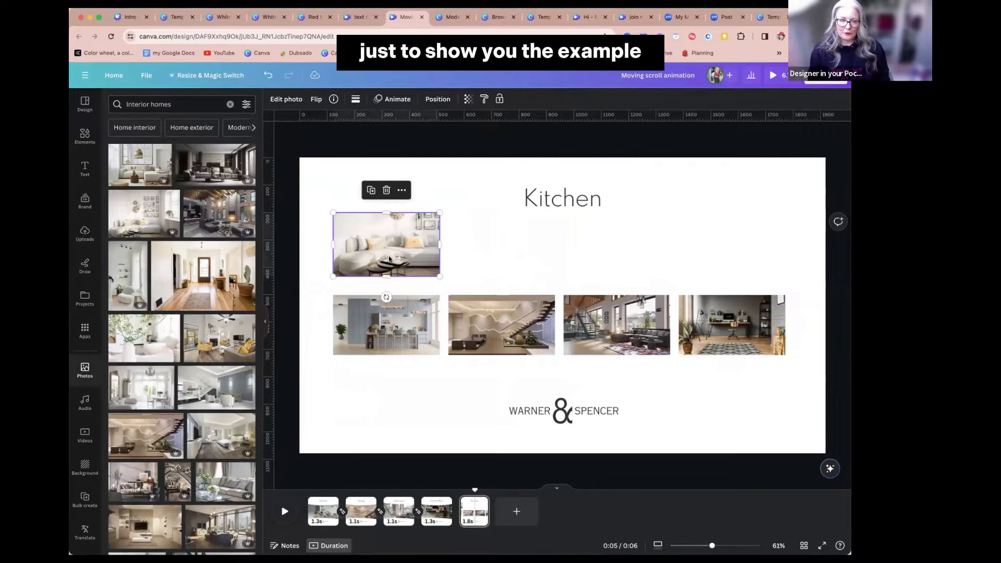
drag(389, 259, 430, 259)
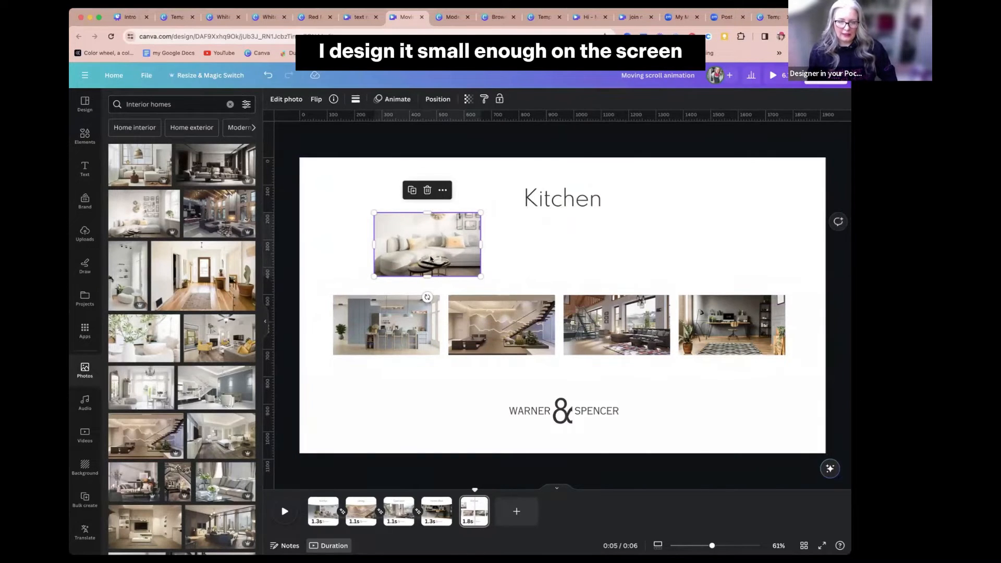
key(super+d)
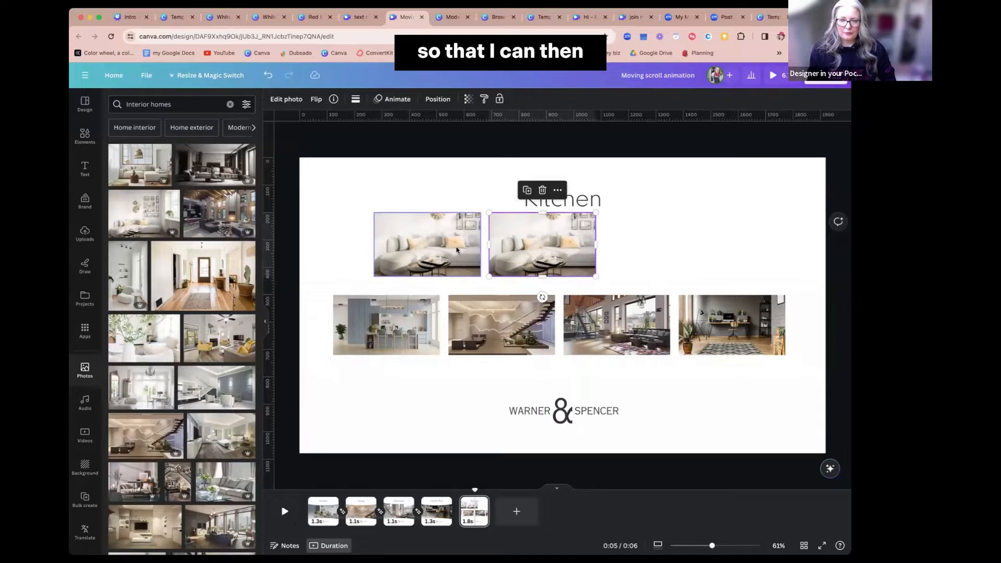
shift+click(456, 250)
key(super+g)
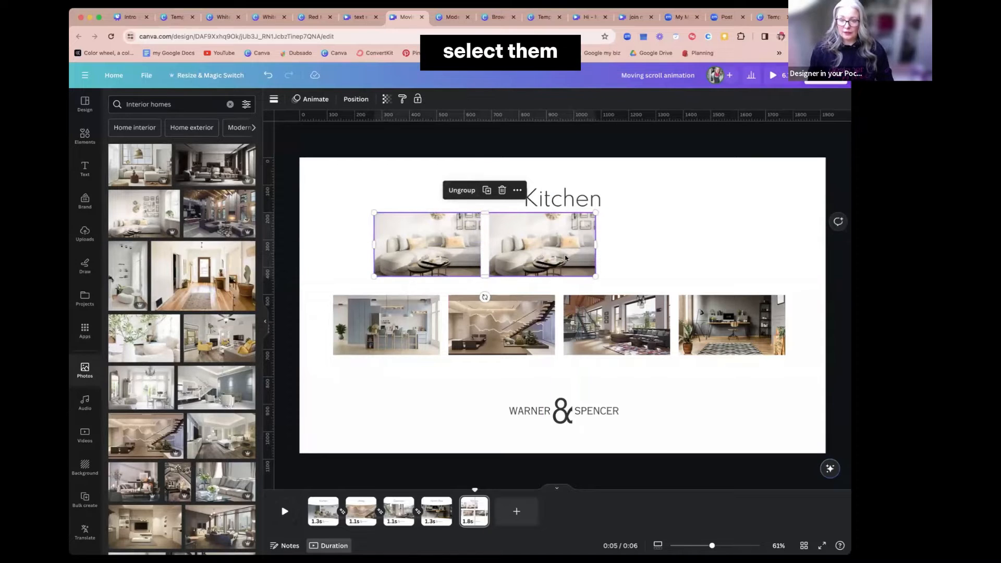
Enlarge the grouped sofa photos until one photo fills the page, and slide the group across so the second photo fills it.
drag(598, 280, 699, 361)
click(699, 364)
click(458, 251)
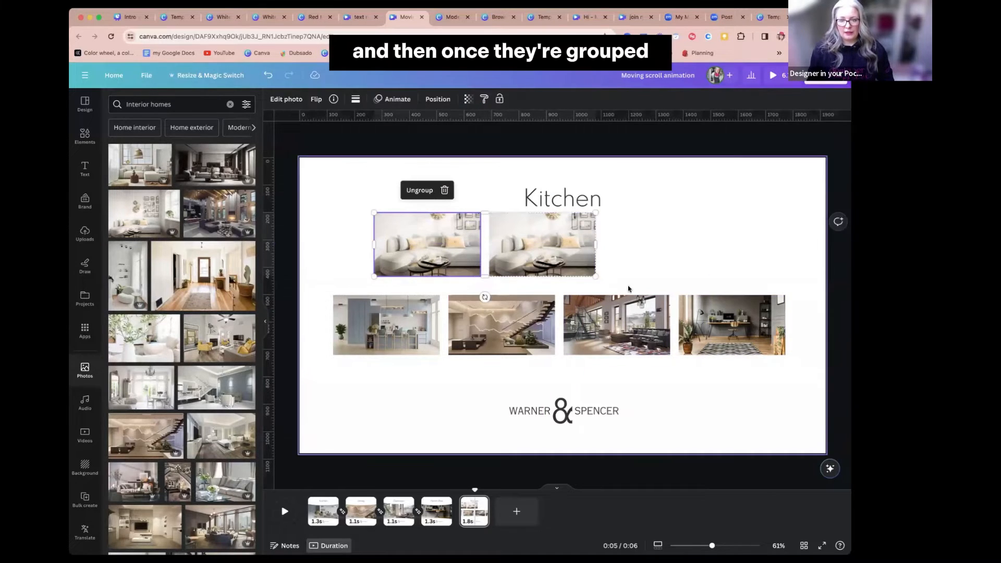
drag(596, 276, 886, 480)
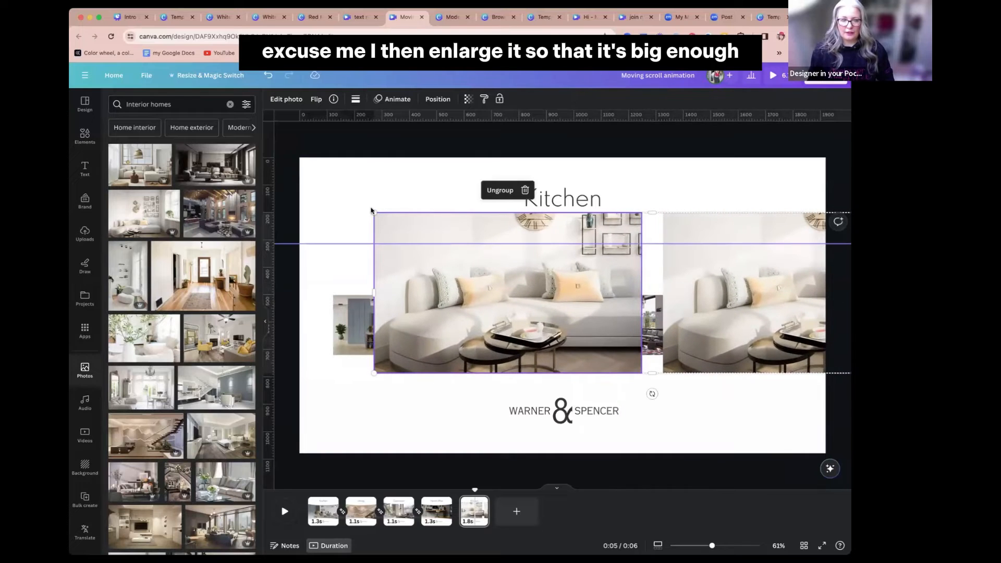
drag(371, 210, 311, 163)
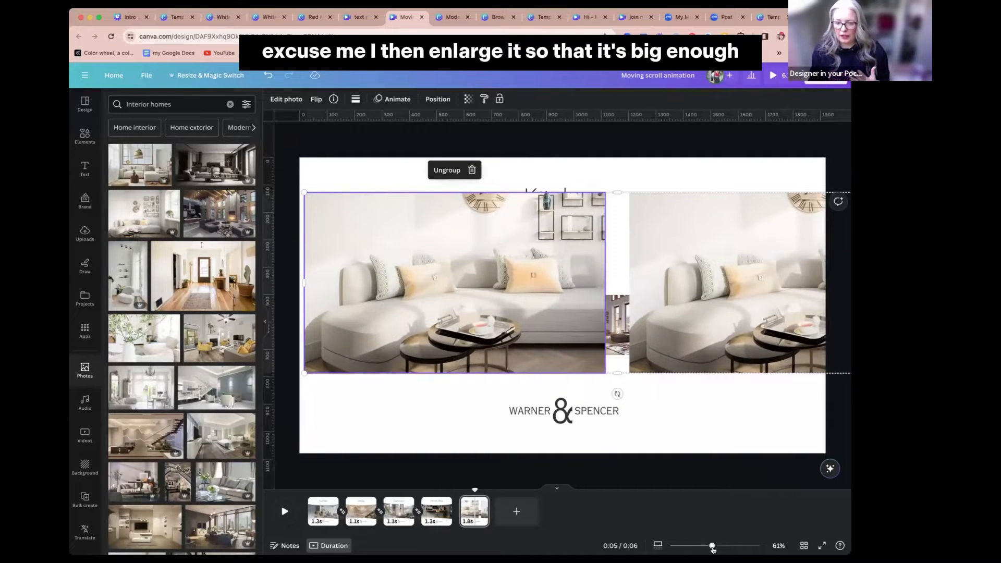
drag(712, 547, 697, 547)
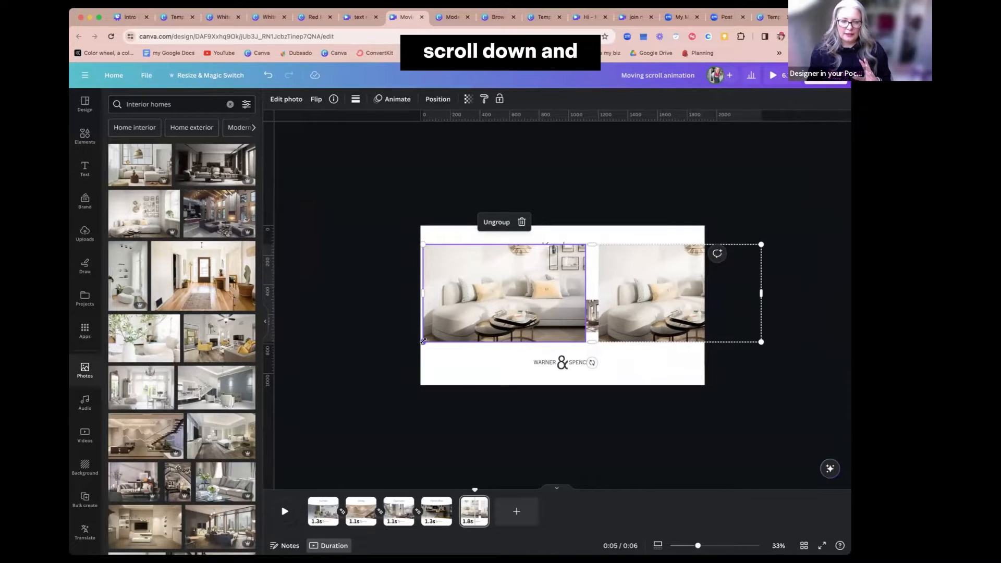
drag(423, 341, 273, 387)
drag(760, 244, 882, 209)
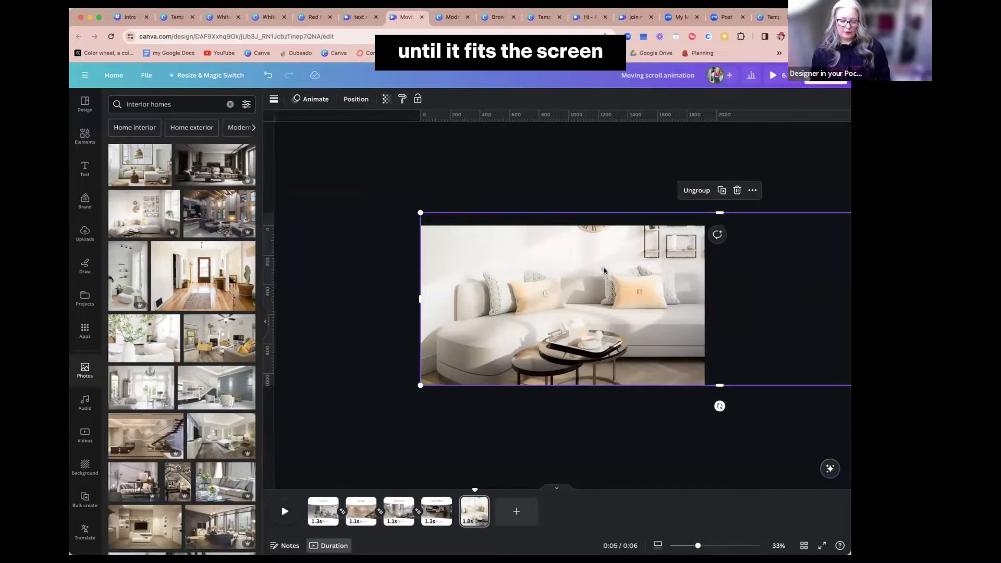
drag(603, 270, 458, 270)
drag(640, 276, 474, 270)
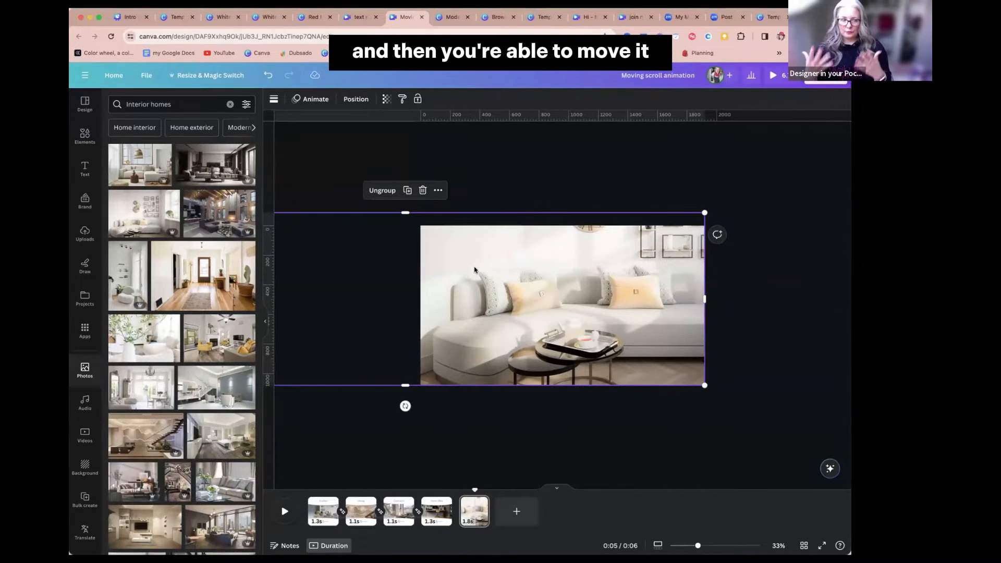
Delete the grouped sofa photos from the last page and return to the first Kitchen page.
click(522, 266)
key(Delete)
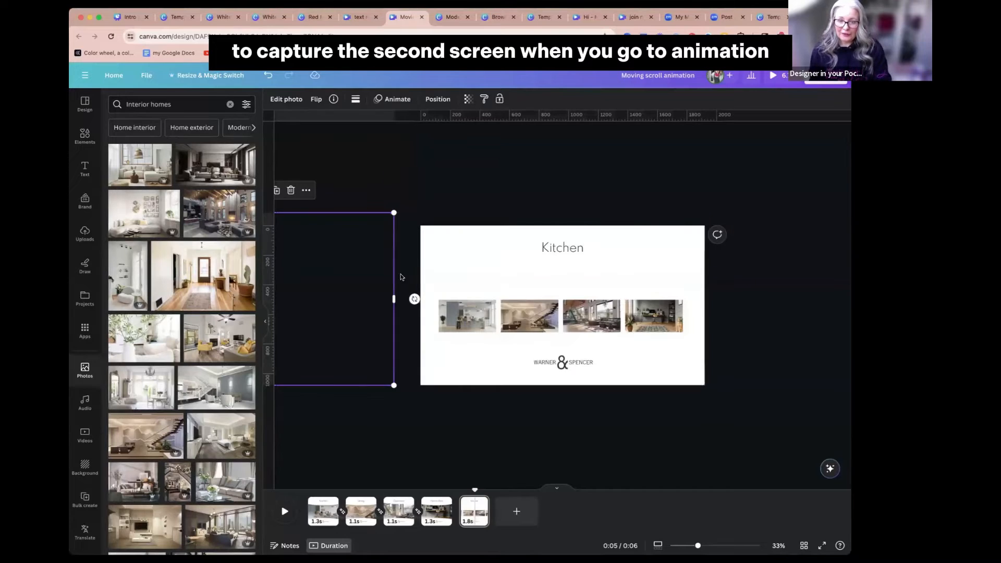
key(Delete)
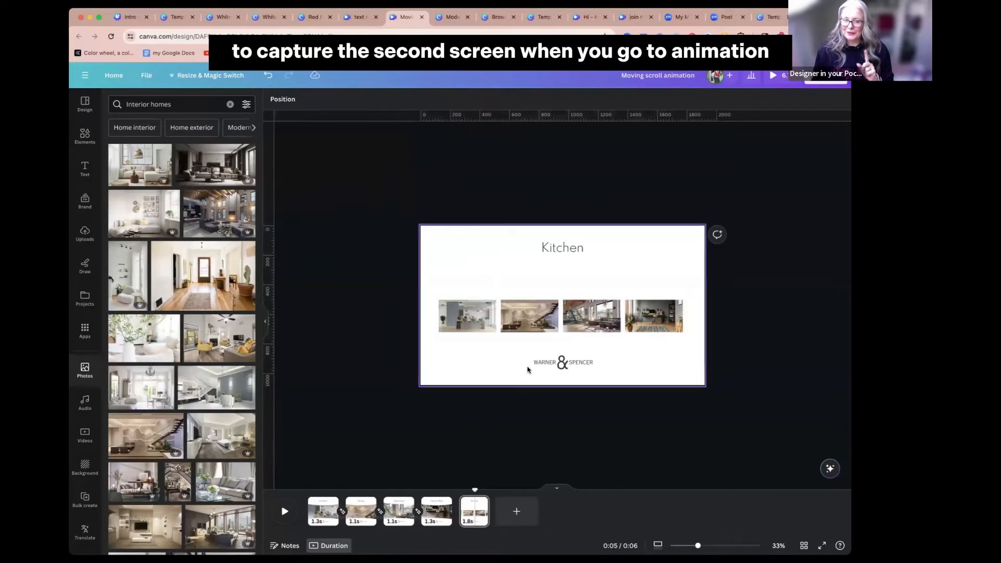
click(317, 488)
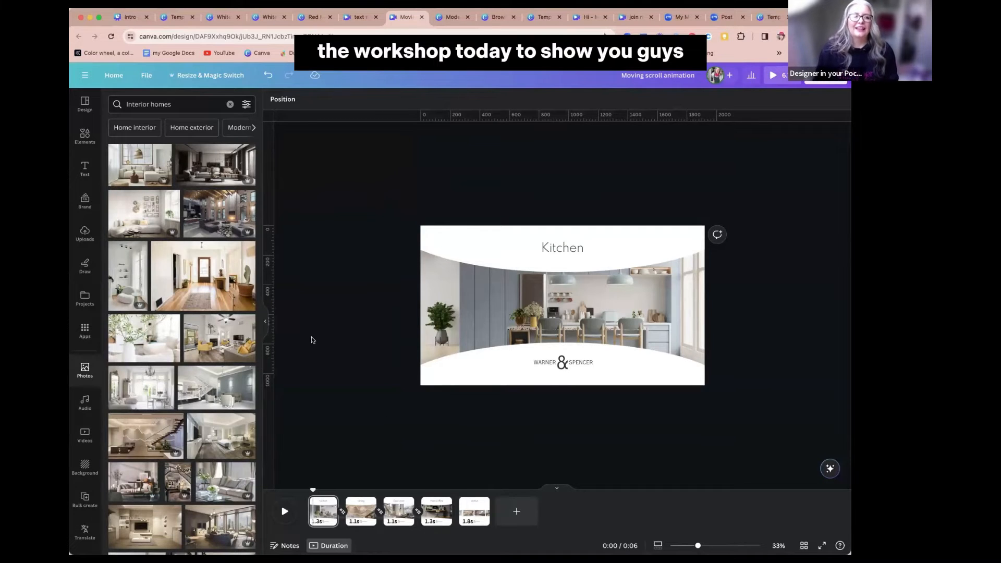
Switch to the Modern Elegant Beauty Skincare And Makeup Logo design and duplicate its first Hello Glow page.
click(451, 18)
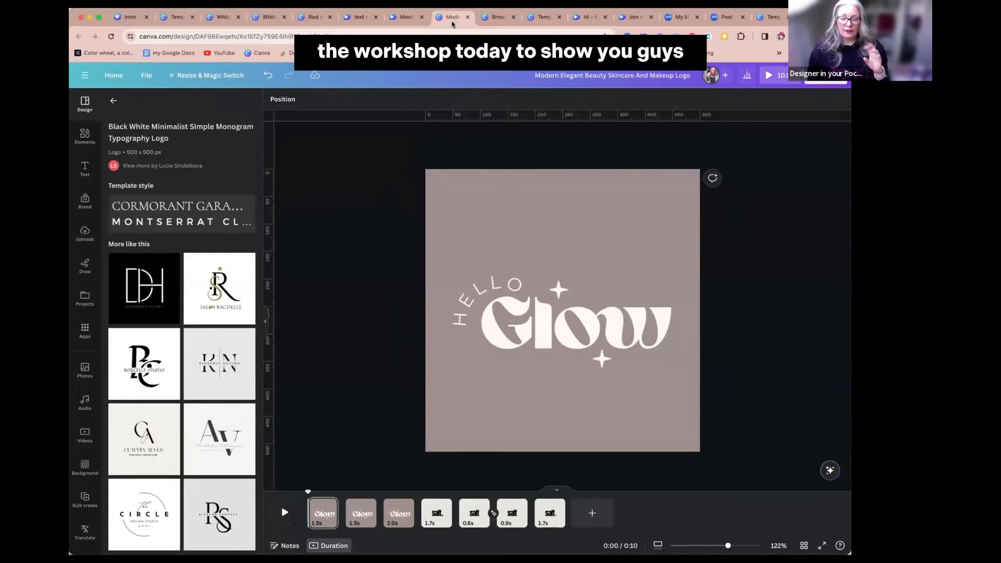
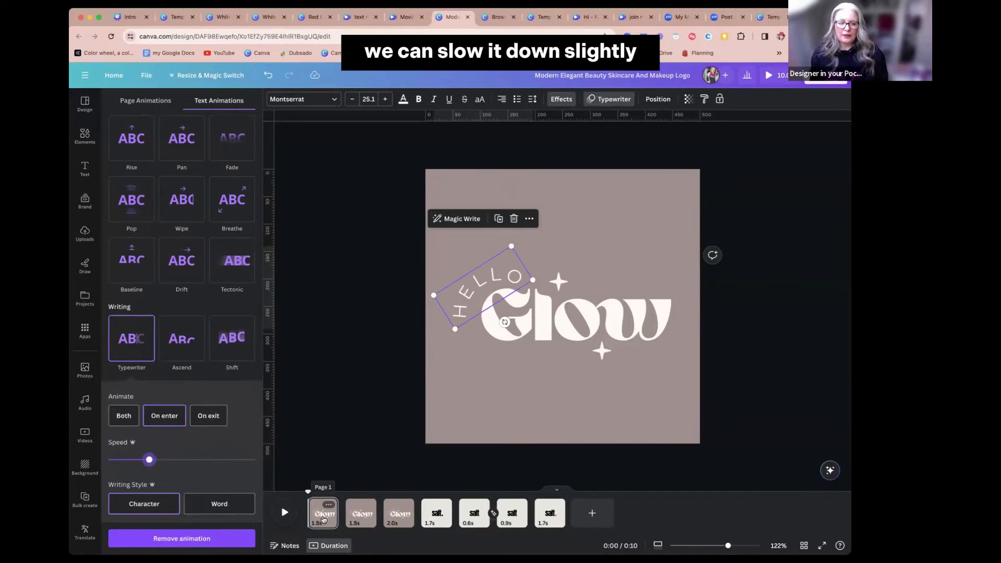
click(328, 505)
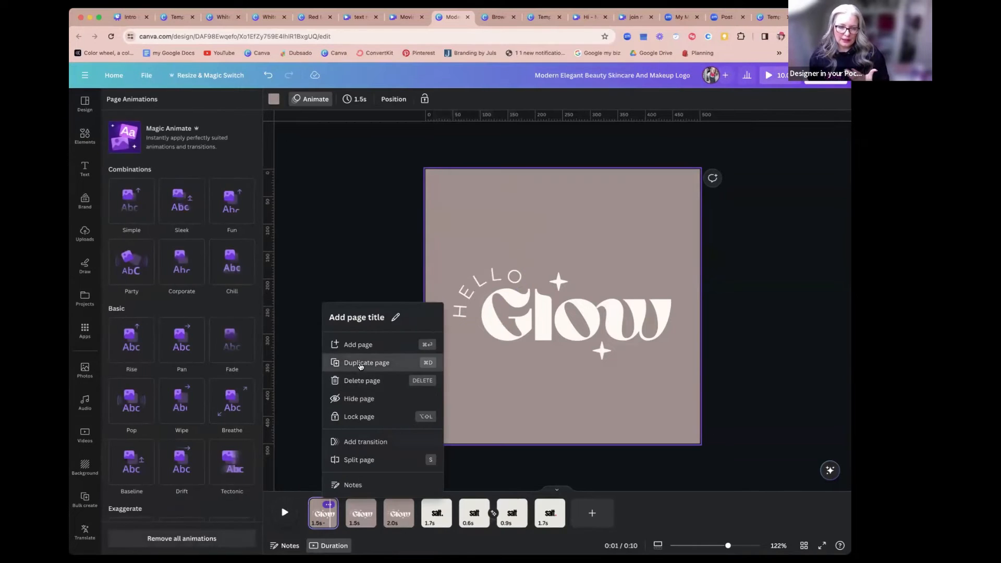
click(360, 364)
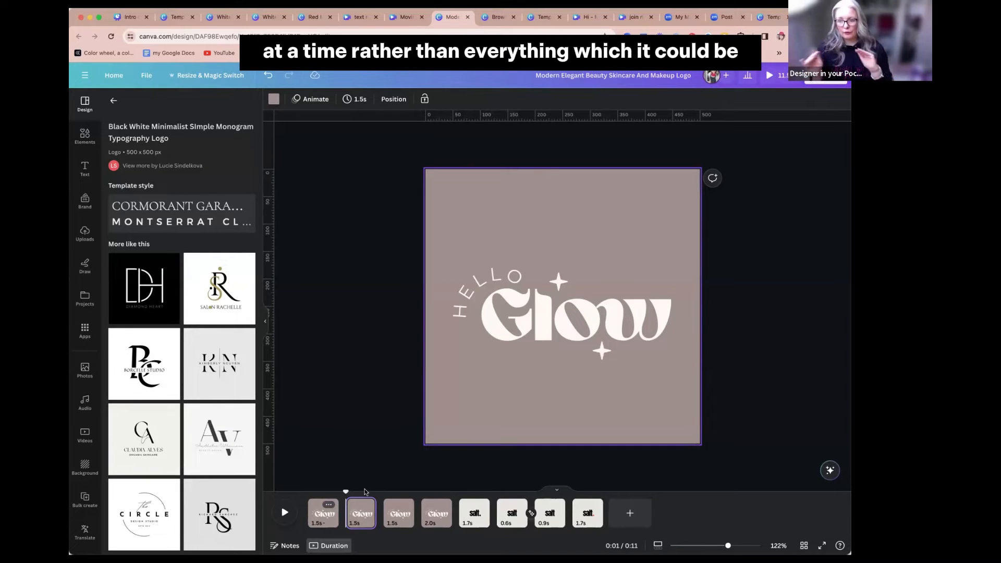
Apply the Pulse motion effect to both stars on the second Hello Glow page, with intensity at about three quarters.
click(363, 519)
click(557, 283)
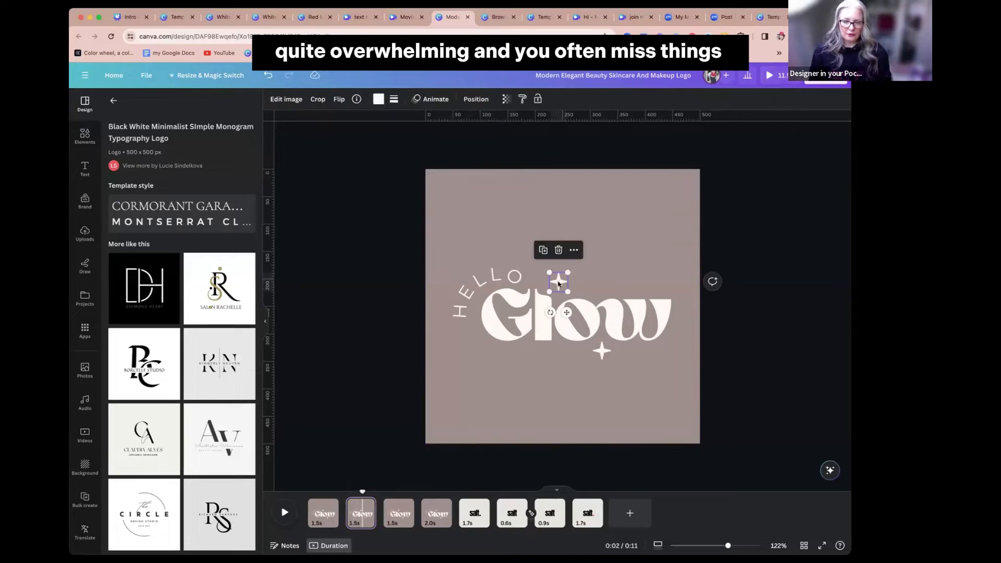
shift+click(606, 356)
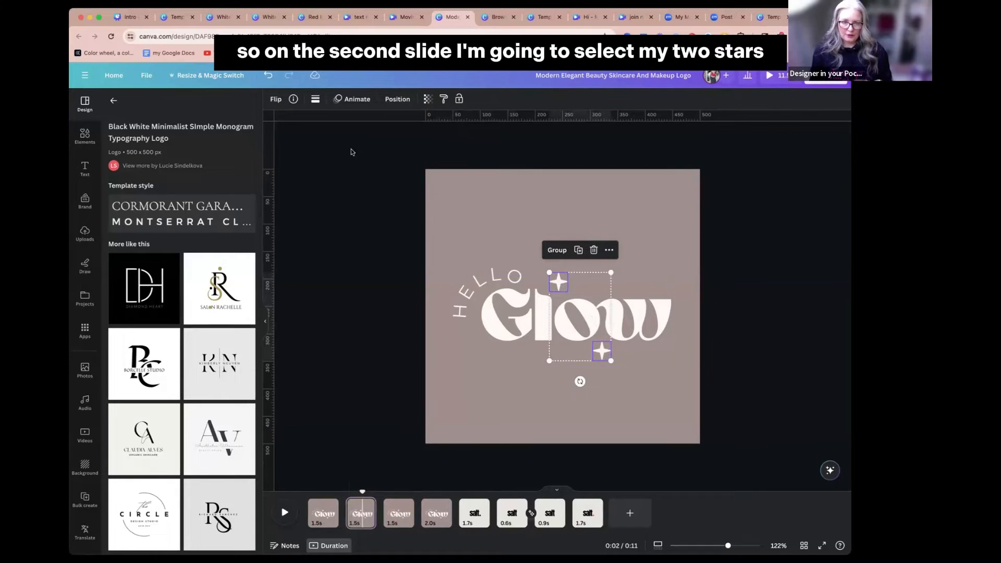
click(352, 99)
scroll(180, 326, down, 3)
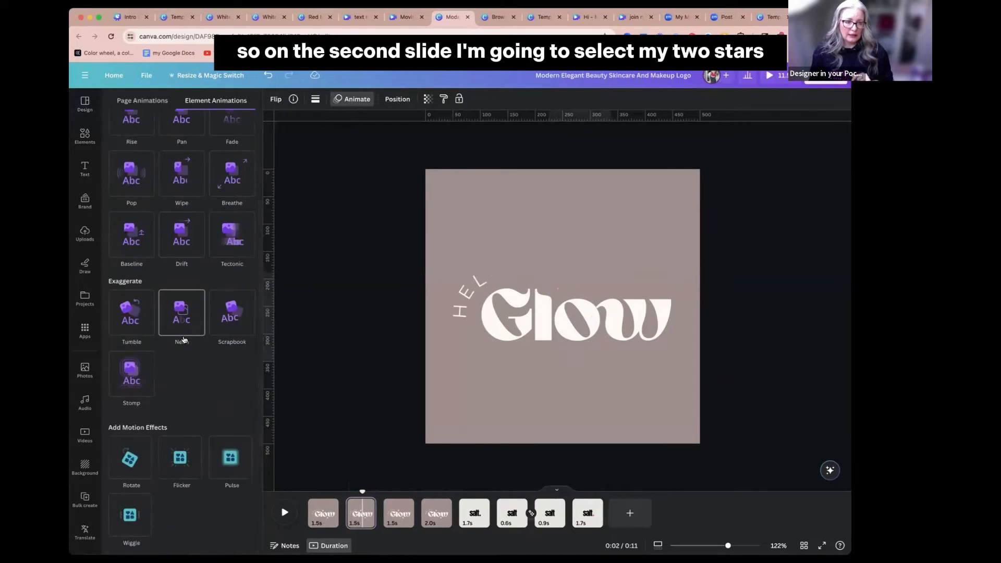
click(229, 457)
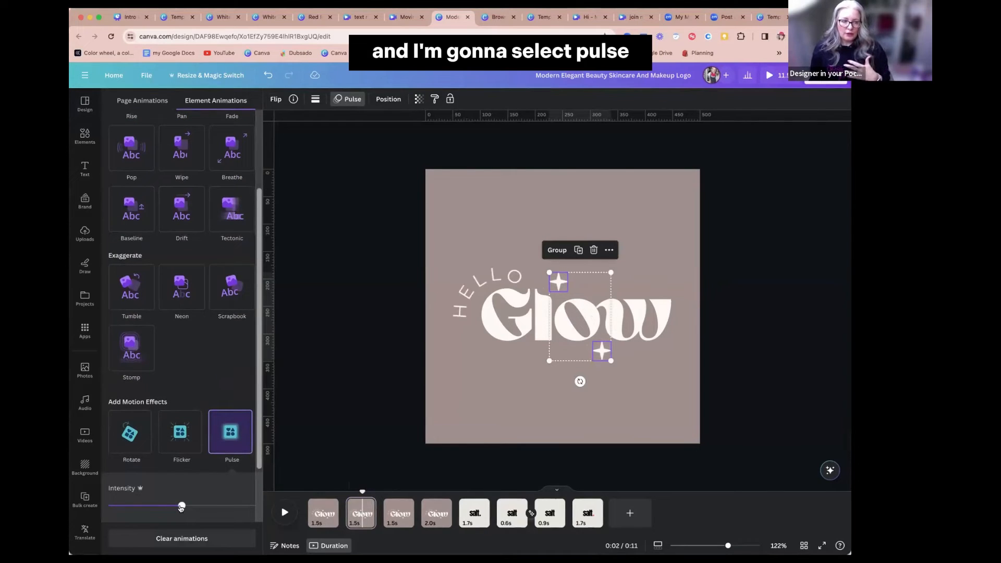
drag(180, 508, 218, 514)
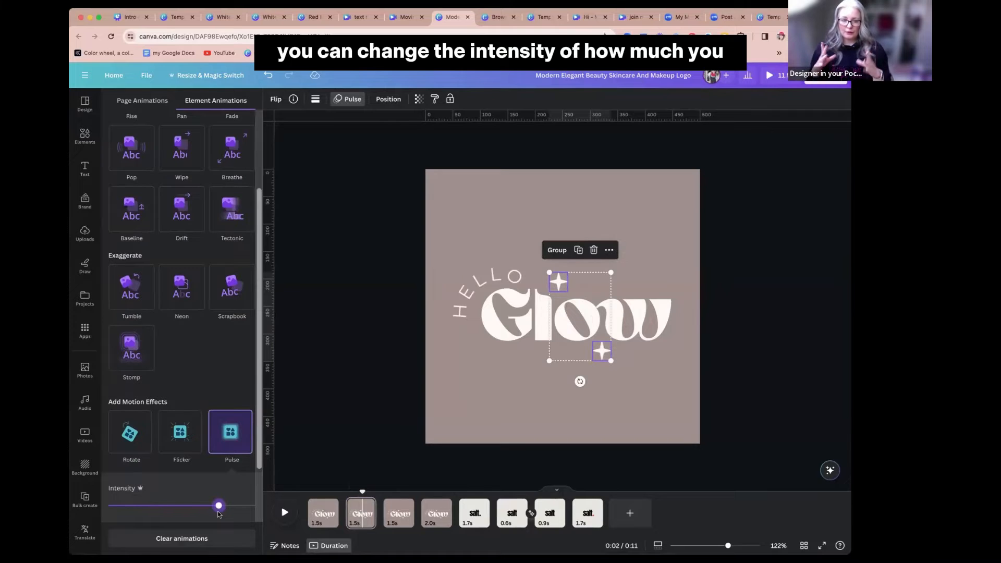
click(341, 521)
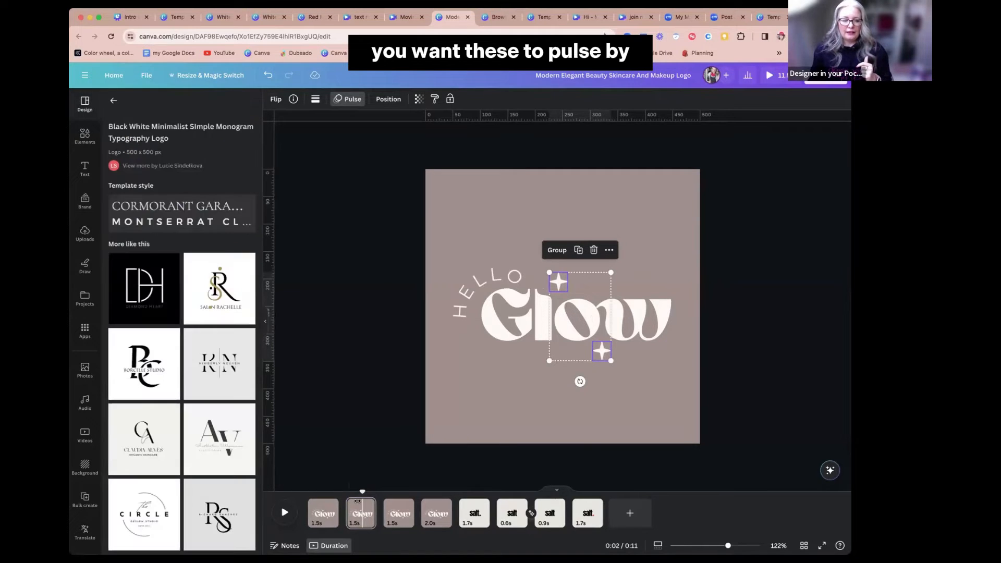
Preview the Hello Glow logo animation from the start of the design.
drag(362, 494, 307, 490)
click(284, 513)
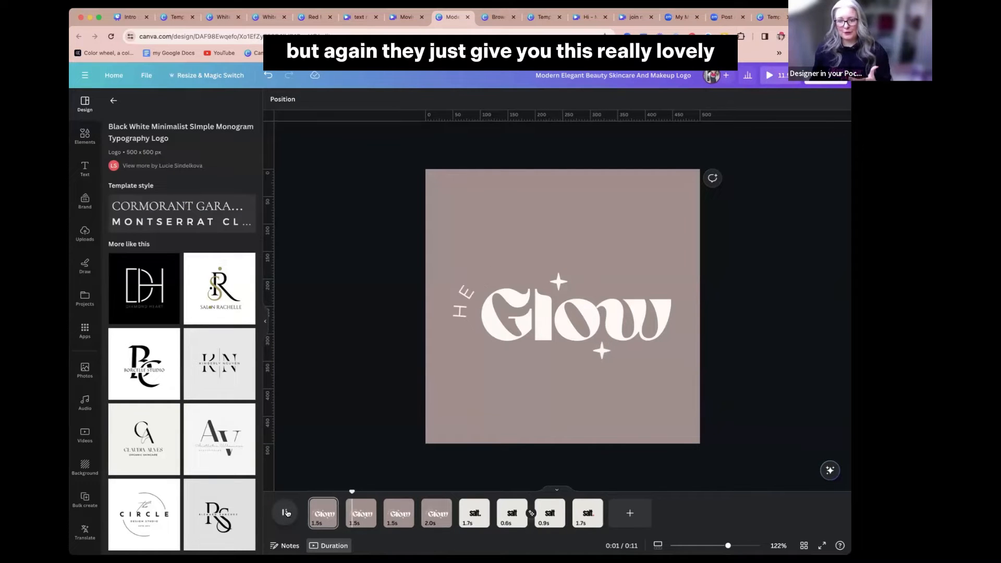
click(286, 512)
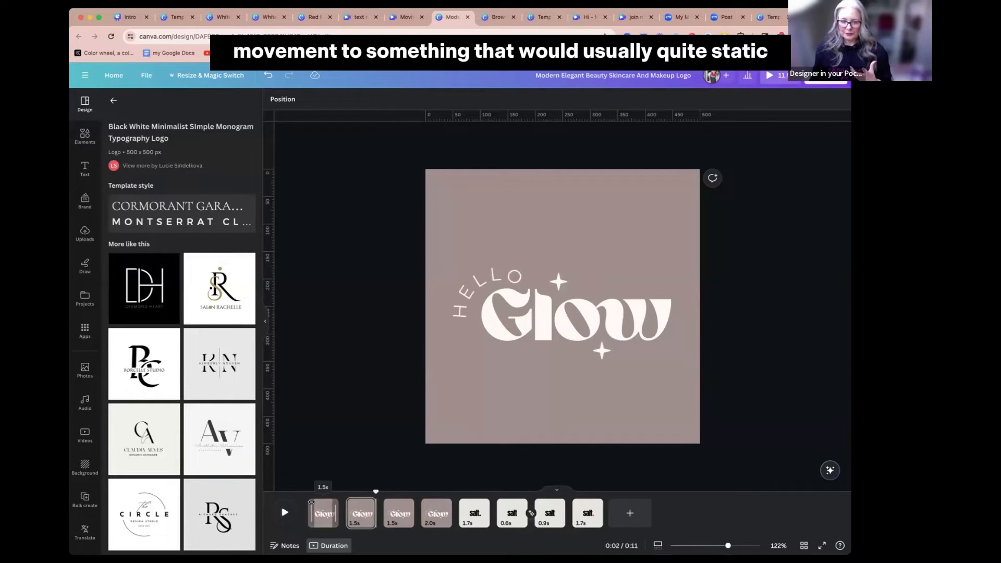
Play the salt logo animation from its first page to the end.
click(477, 495)
drag(476, 492, 460, 490)
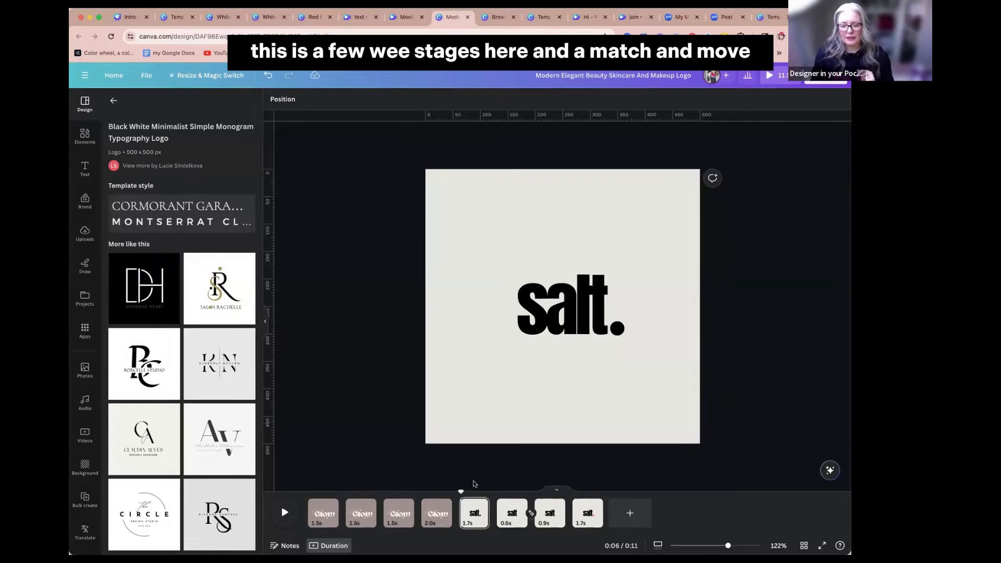
click(284, 512)
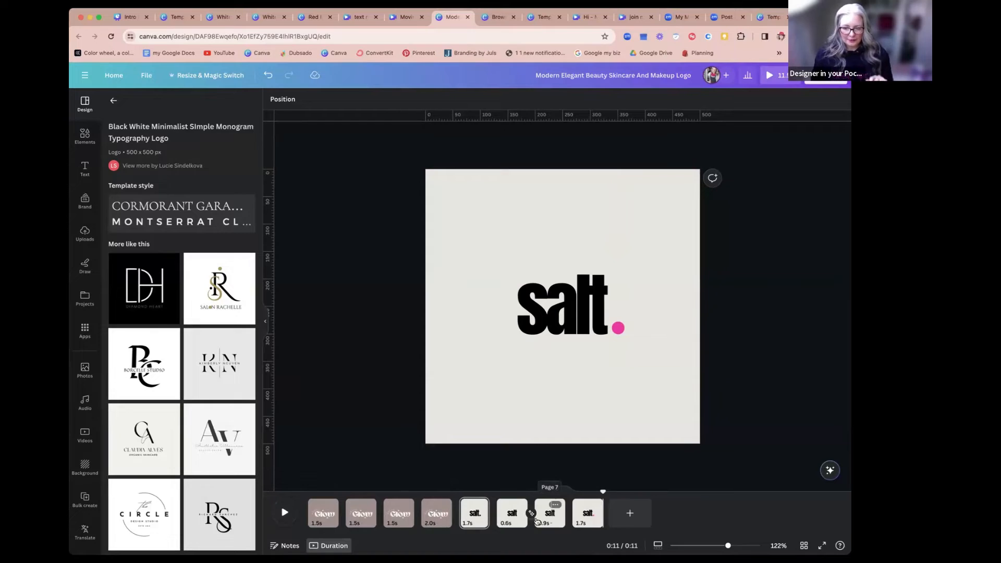
Recolour the full stop on the first salt page with the pink document colour.
click(510, 519)
click(475, 514)
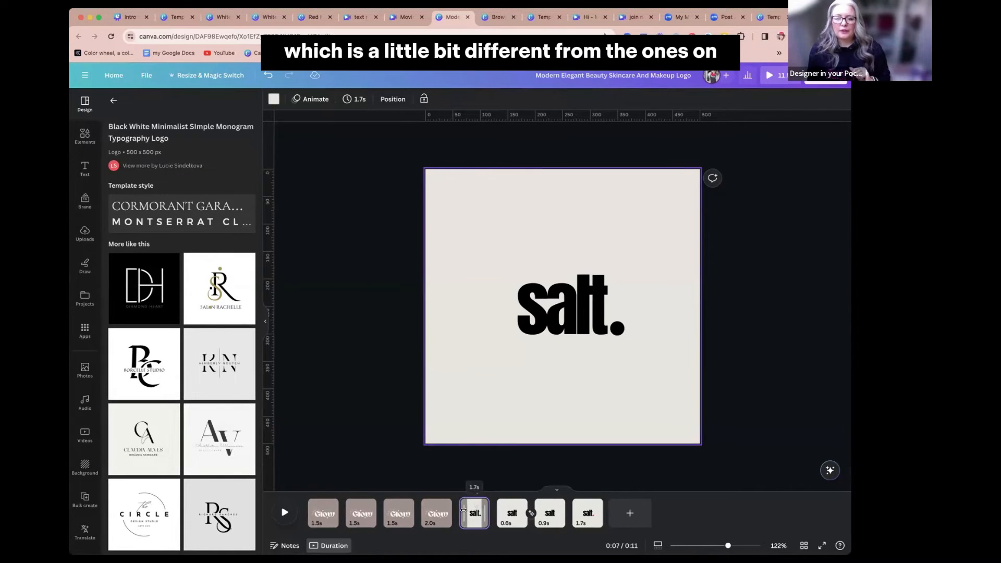
click(617, 329)
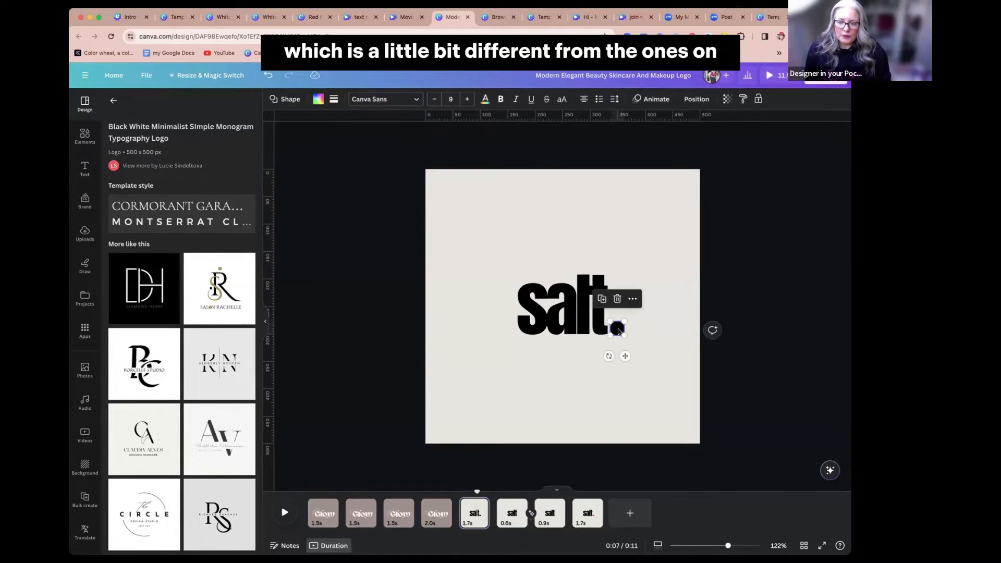
click(318, 99)
click(118, 180)
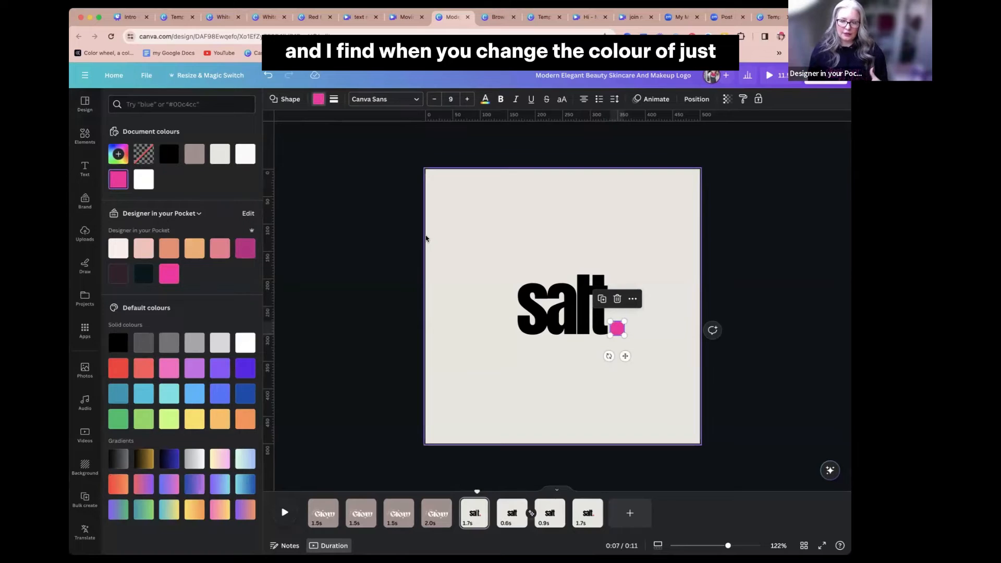
Duplicate the first salt page and delete the pink full stop from the first of the two copies.
click(479, 505)
click(523, 363)
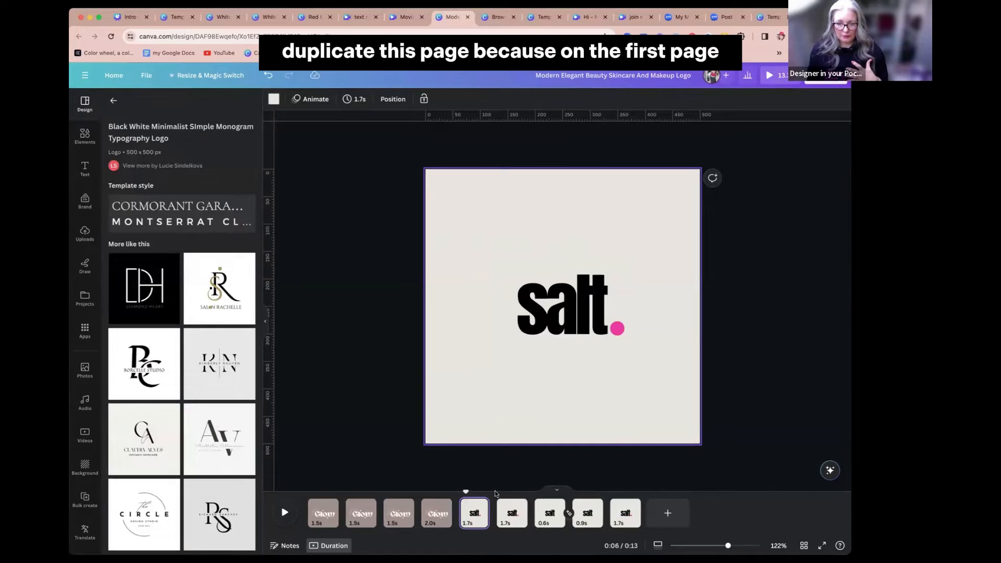
click(618, 328)
key(Delete)
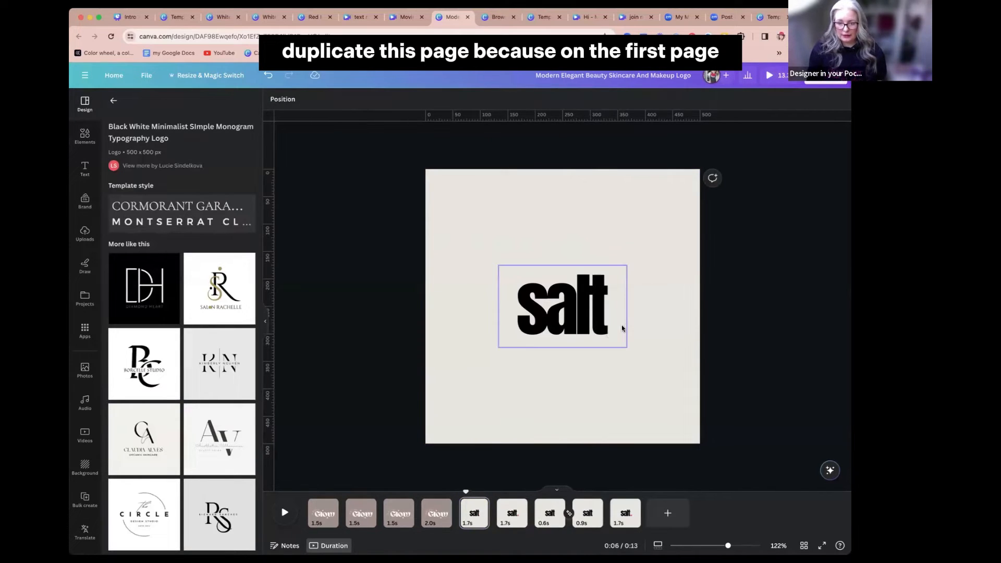
Apply the Ascend text animation to the word "salt" on the first salt page, on enter, by word, moving upward at a slow speed.
click(509, 302)
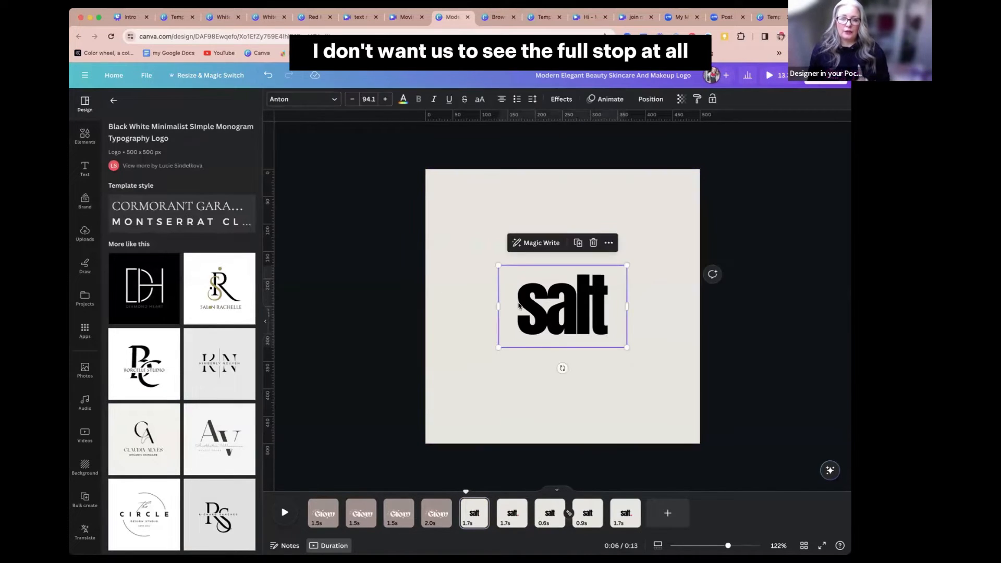
click(605, 99)
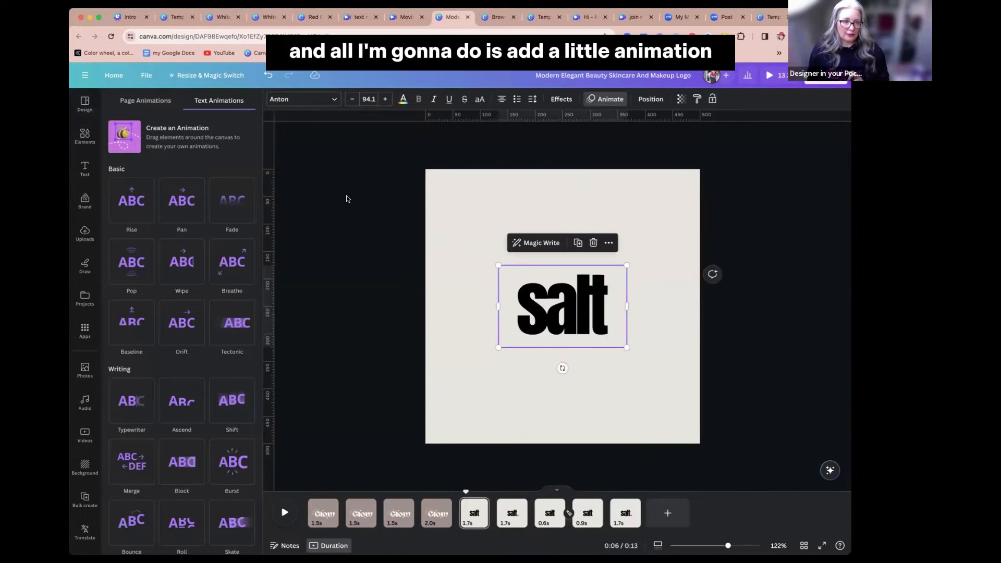
click(181, 406)
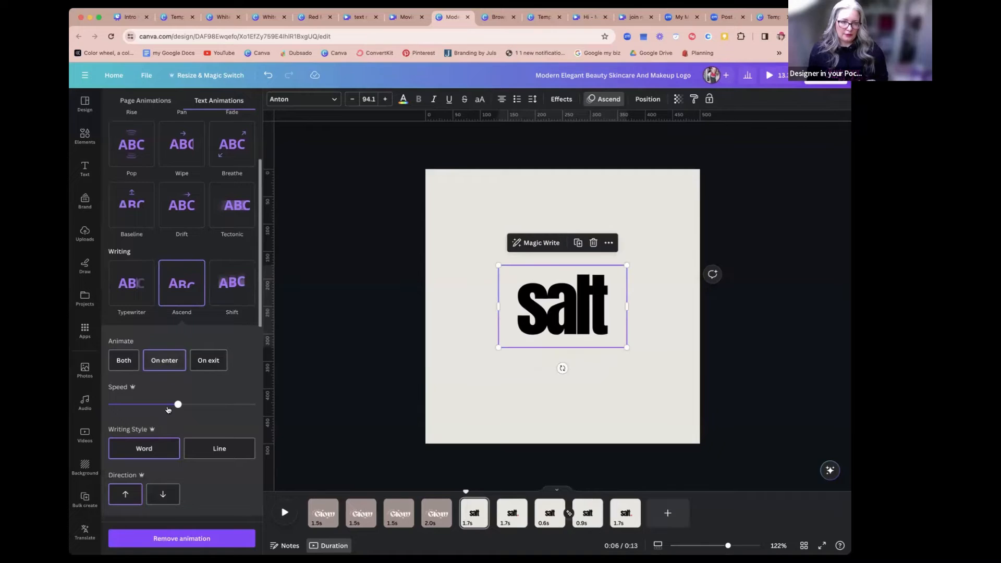
click(135, 495)
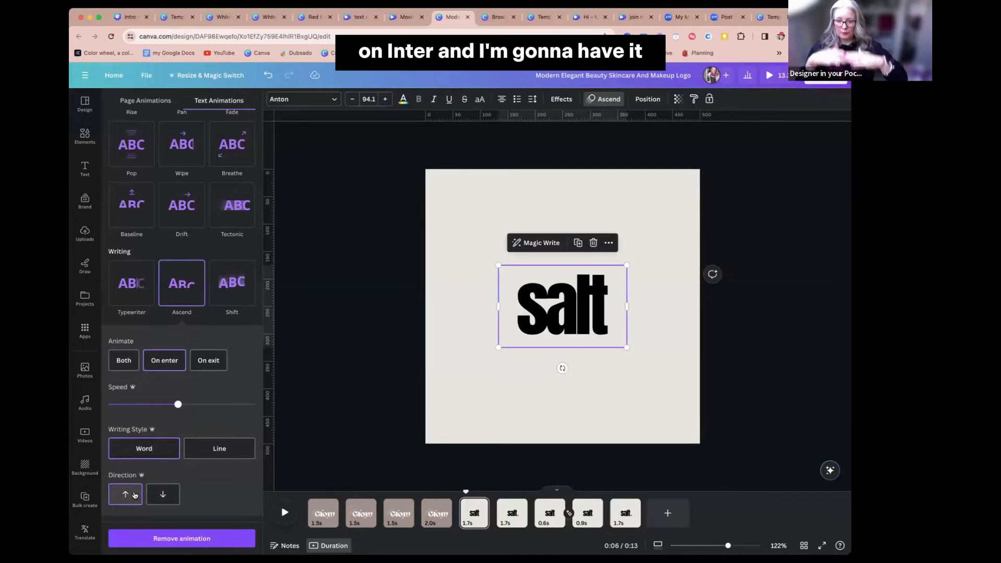
click(140, 406)
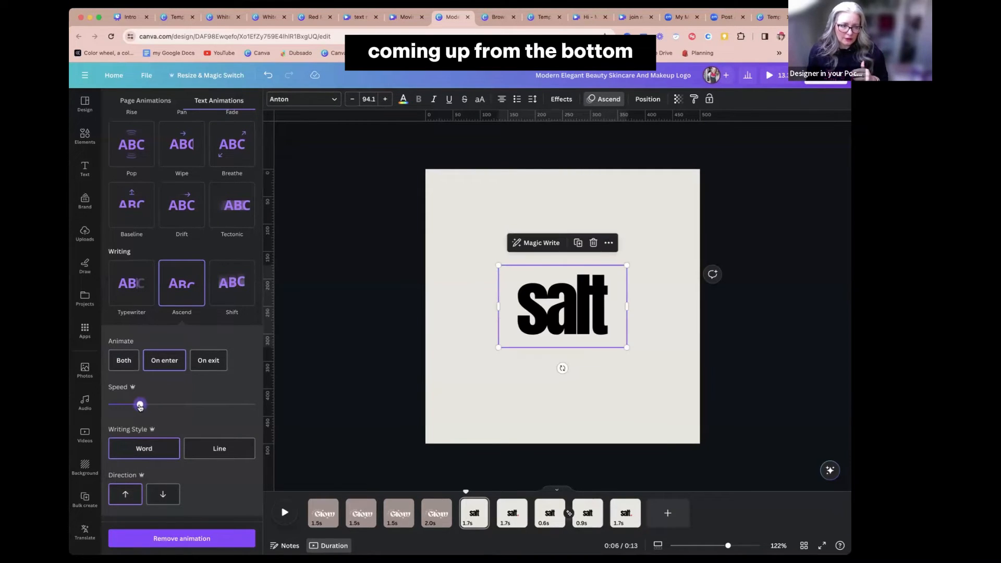
drag(139, 406, 125, 406)
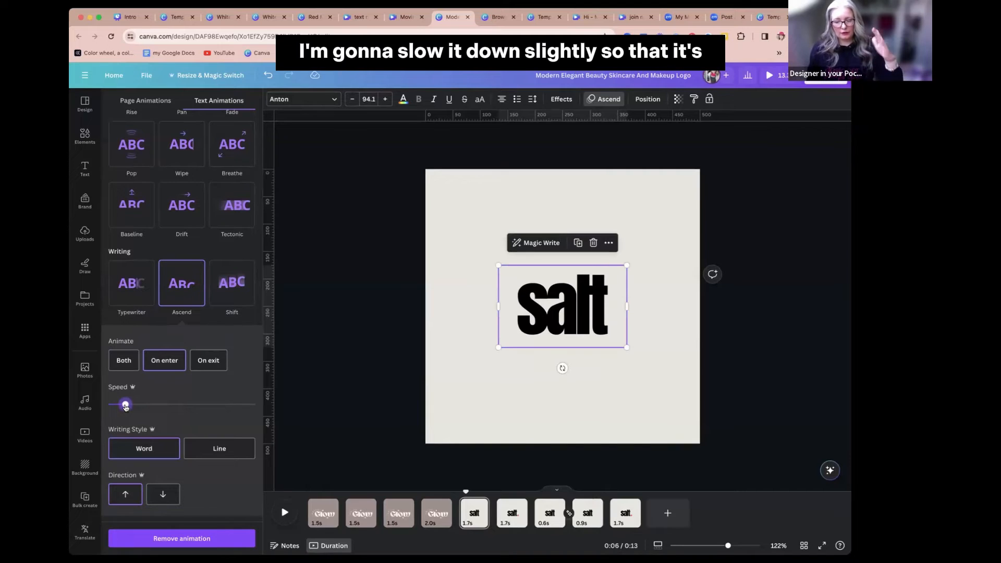
click(307, 434)
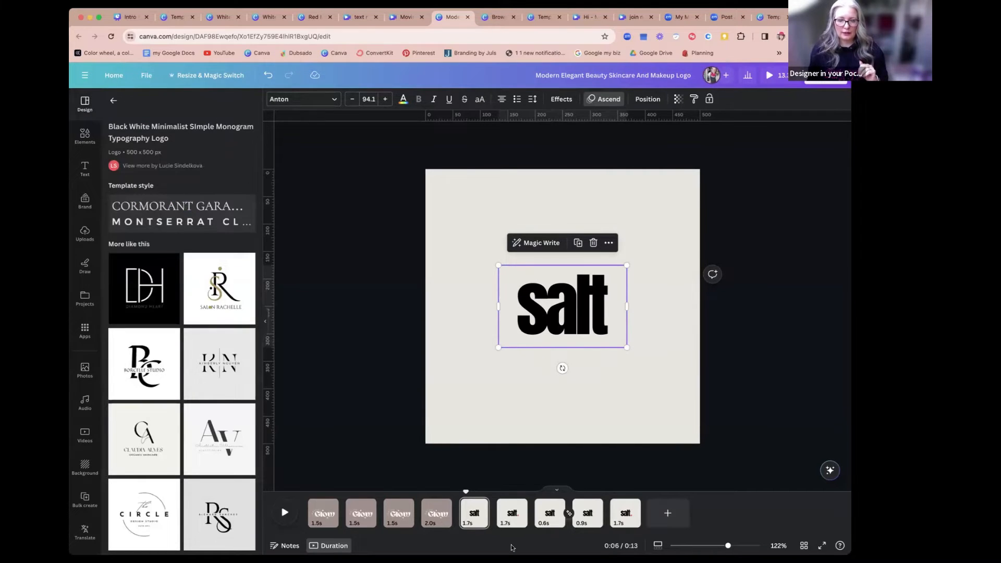
Move the pink full stop on the second salt page straight up to the page's upper edge as its starting position.
click(507, 521)
click(562, 333)
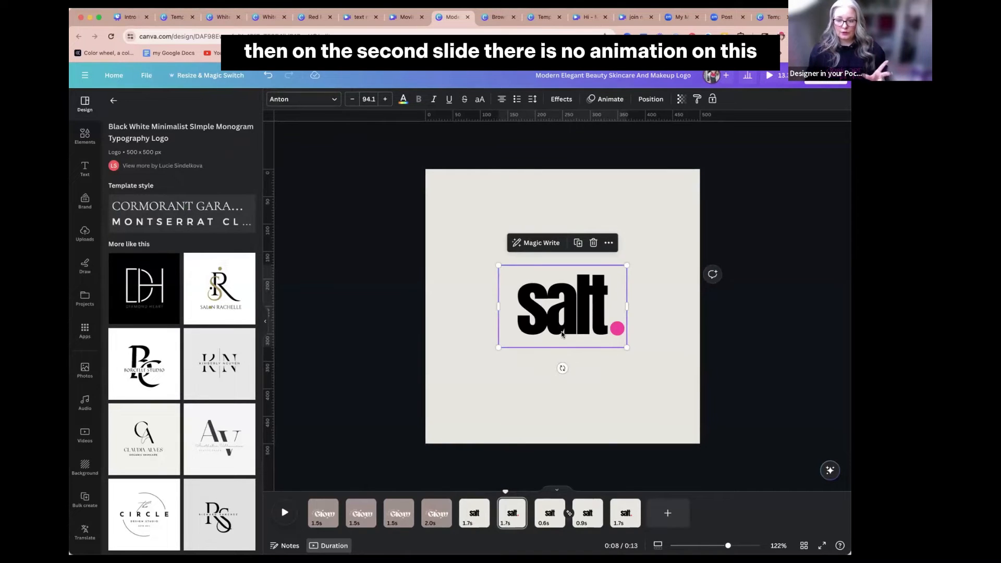
click(615, 331)
click(618, 330)
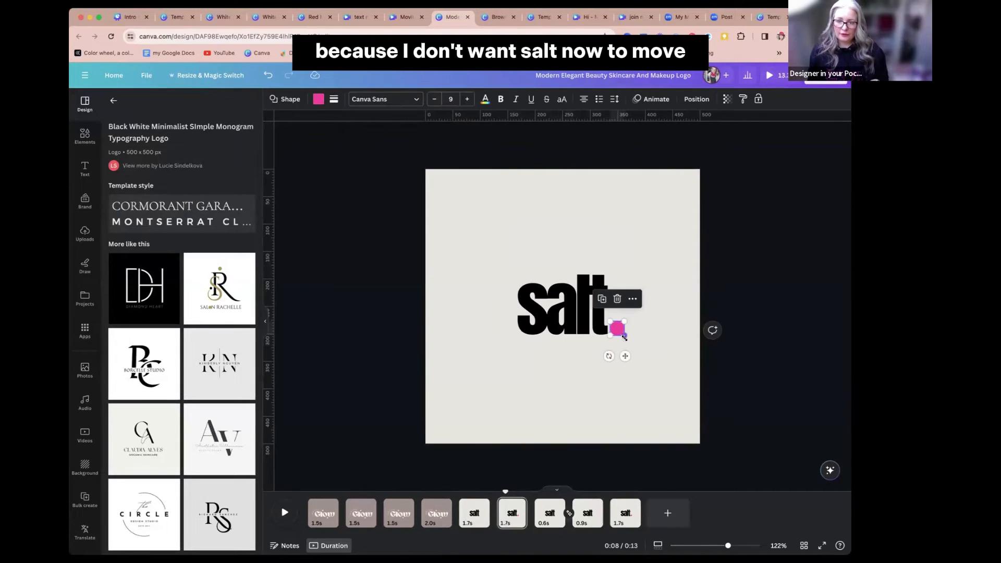
click(651, 100)
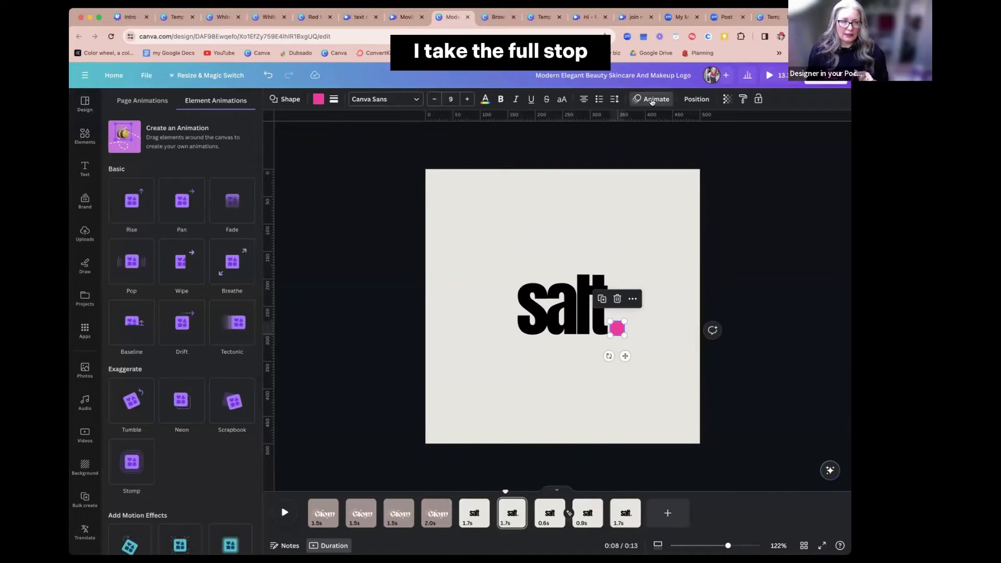
click(172, 139)
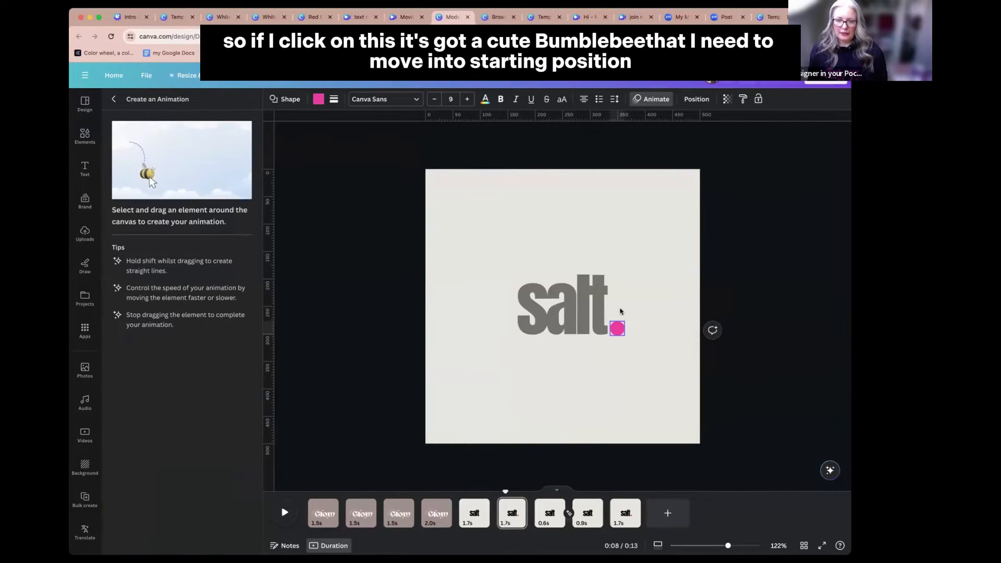
click(111, 100)
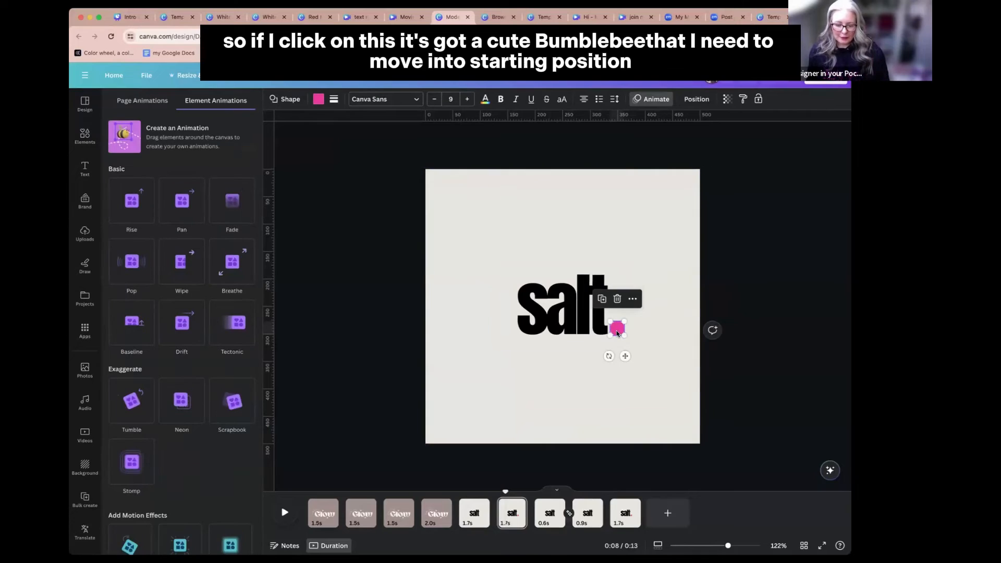
drag(618, 328, 643, 168)
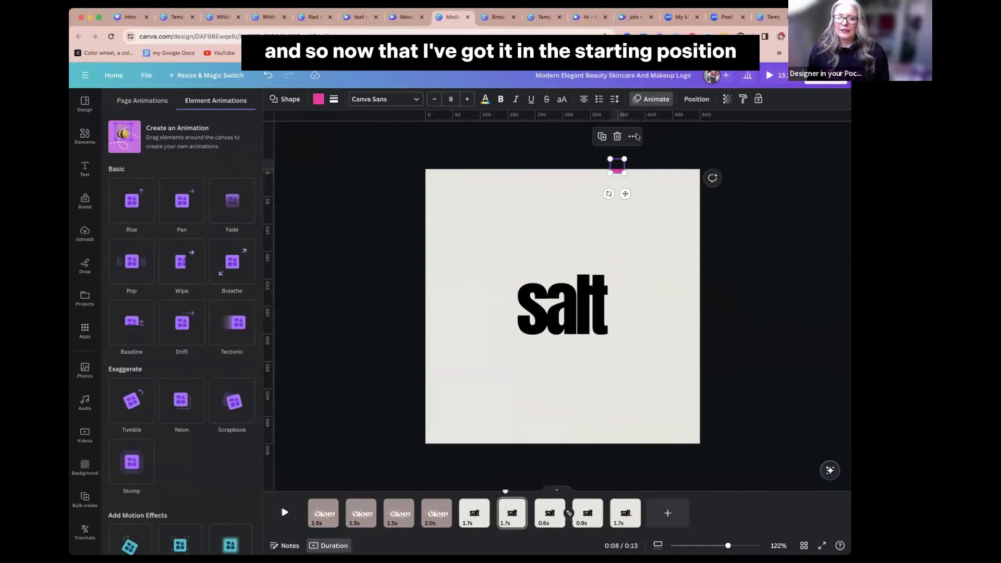
Try a winding custom animation path for the pink full stop around the word, and delete that path.
click(209, 134)
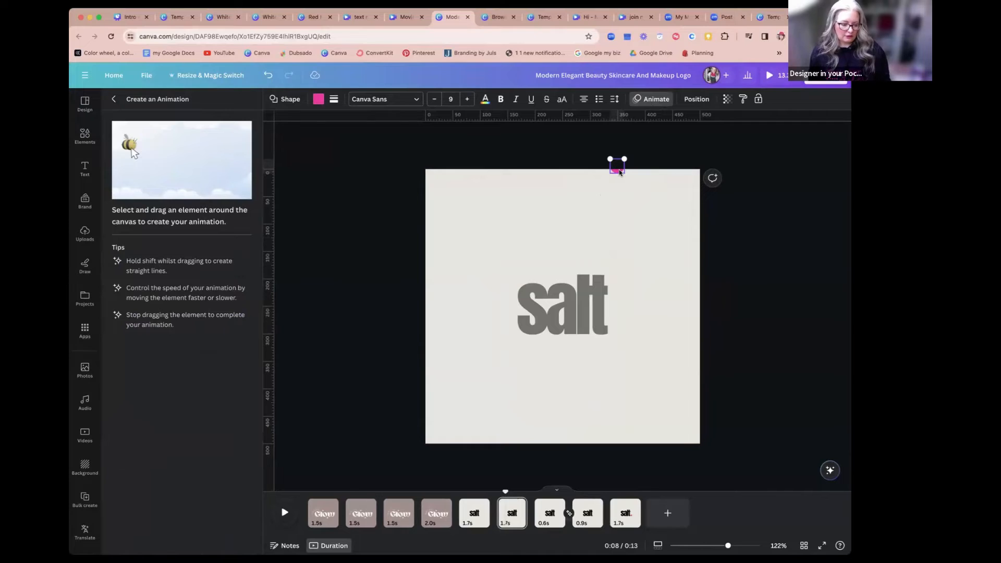
mouse_move(619, 172)
mouse_down()
mouse_move(539, 217)
mouse_move(544, 244)
mouse_move(673, 238)
mouse_move(577, 299)
mouse_move(487, 322)
mouse_move(608, 374)
mouse_up()
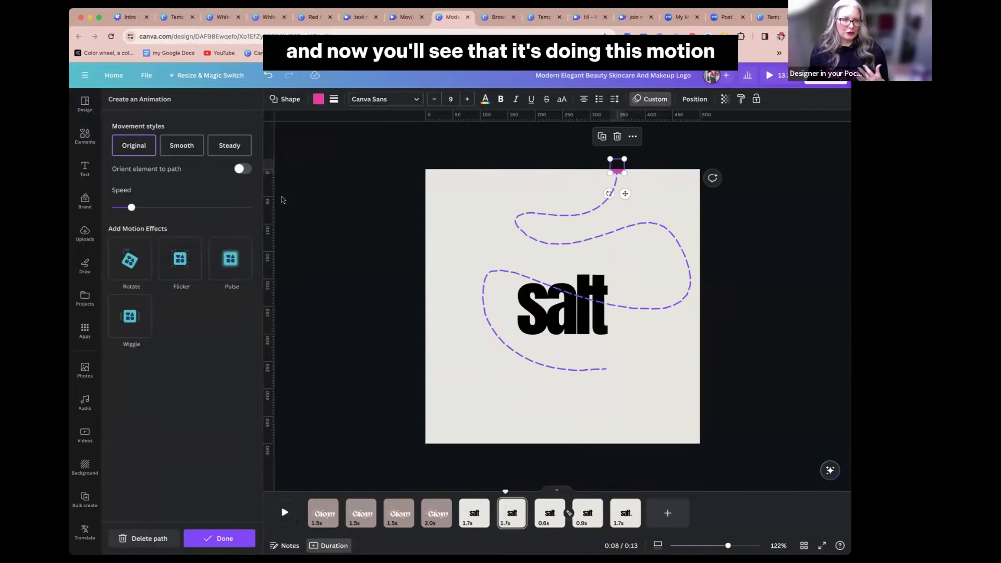
click(144, 538)
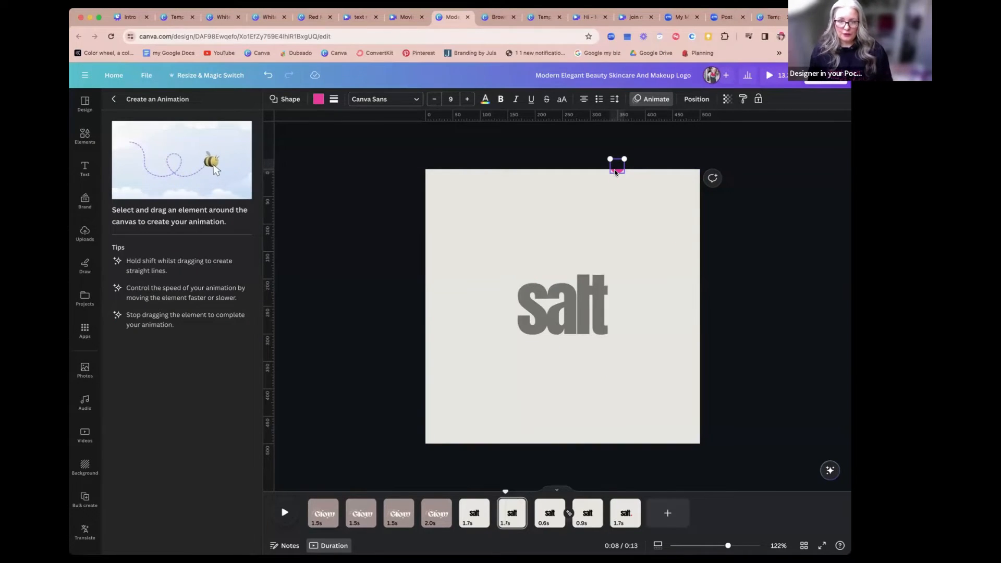
Draw a straight downward animation path for the full stop to the baseline beside the "t", with Steady movement and roughly medium speed.
drag(615, 172, 615, 334)
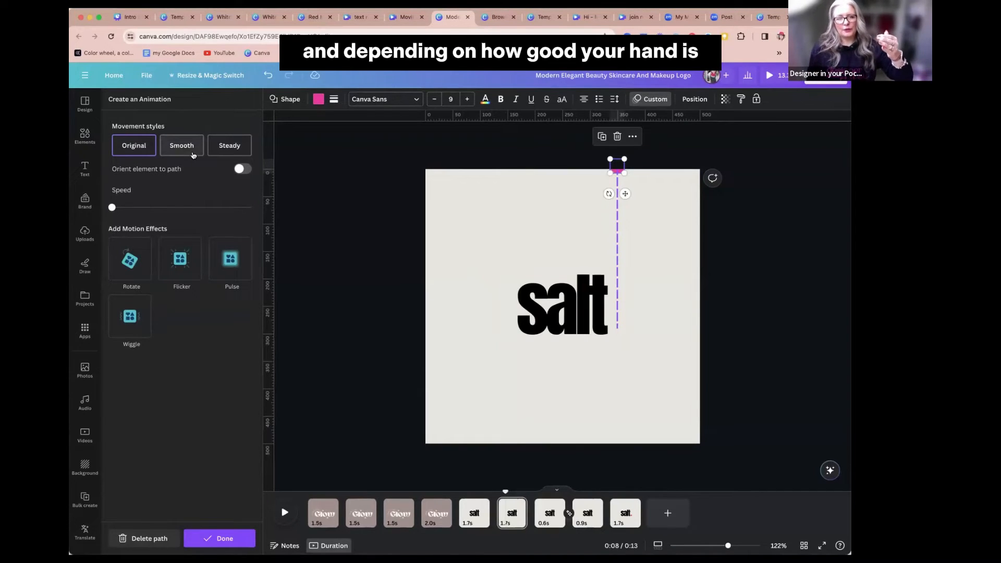
click(216, 147)
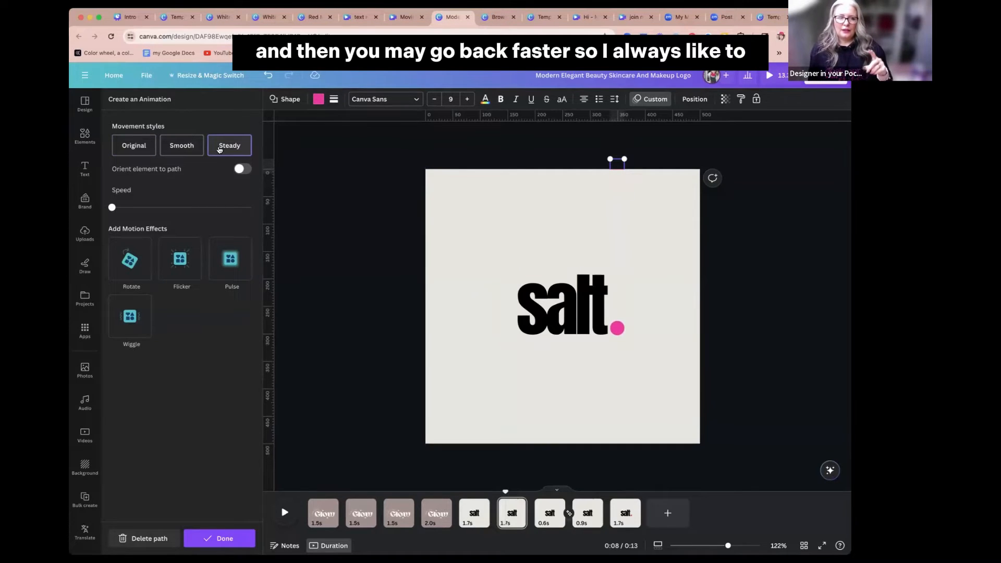
click(186, 147)
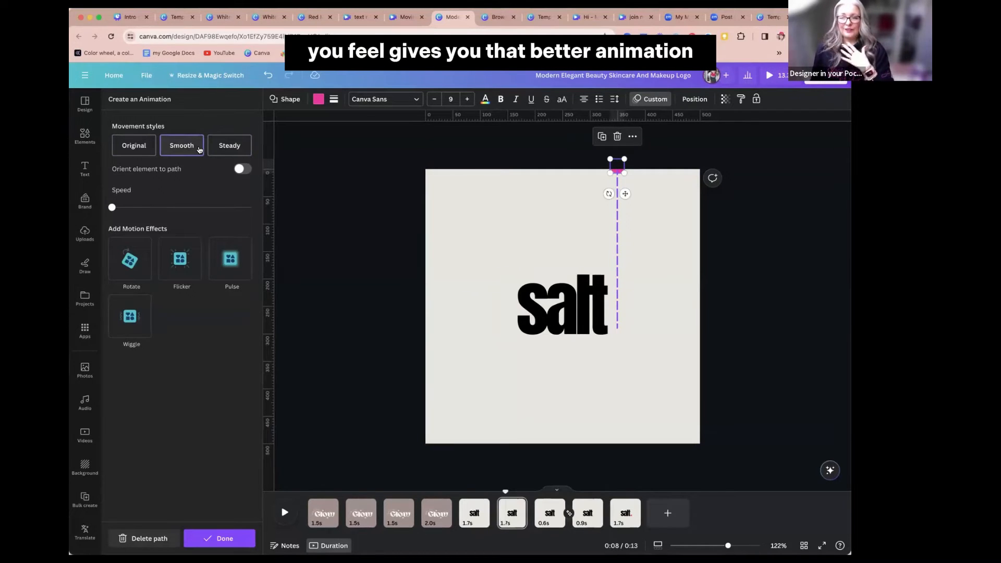
click(230, 145)
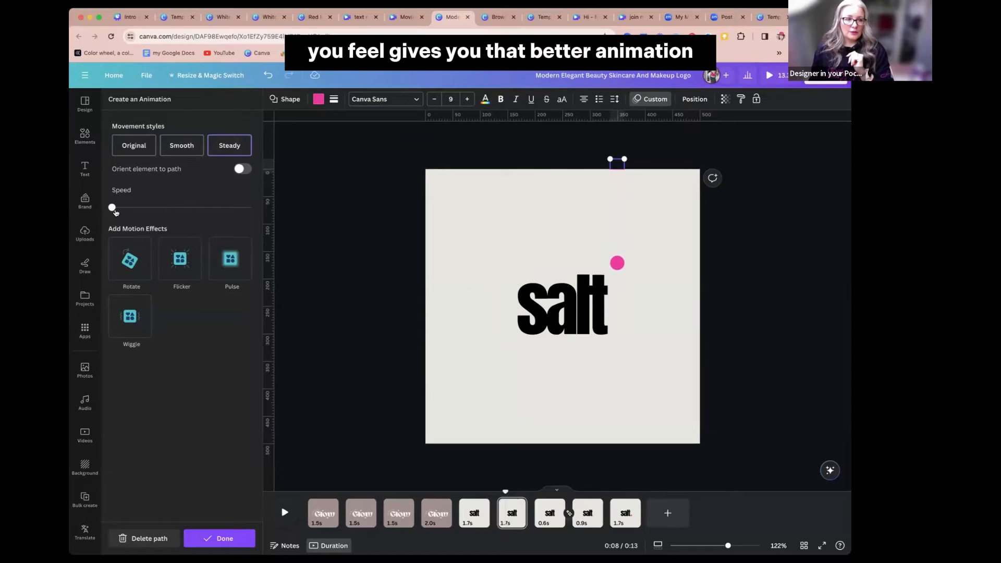
drag(112, 207, 180, 213)
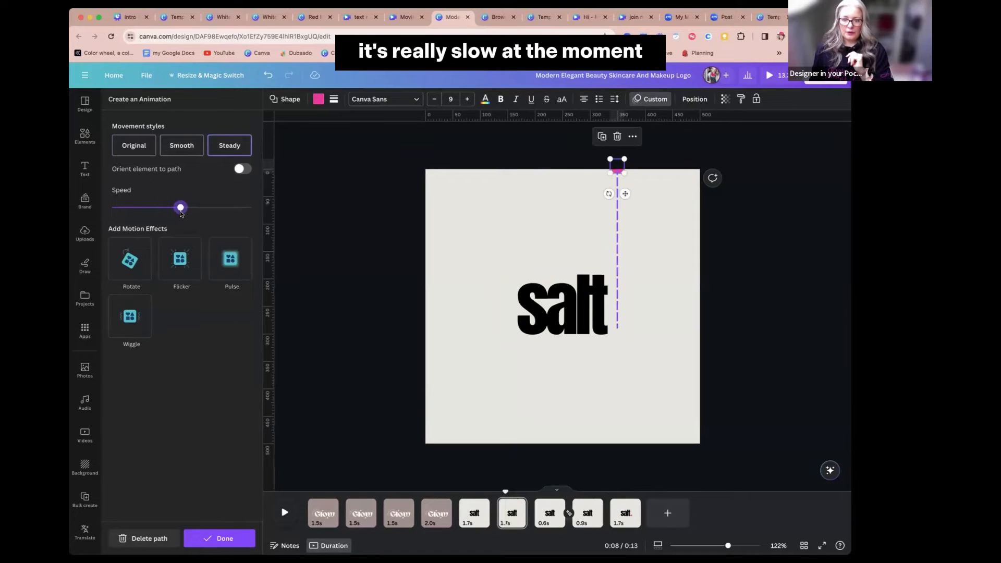
click(222, 547)
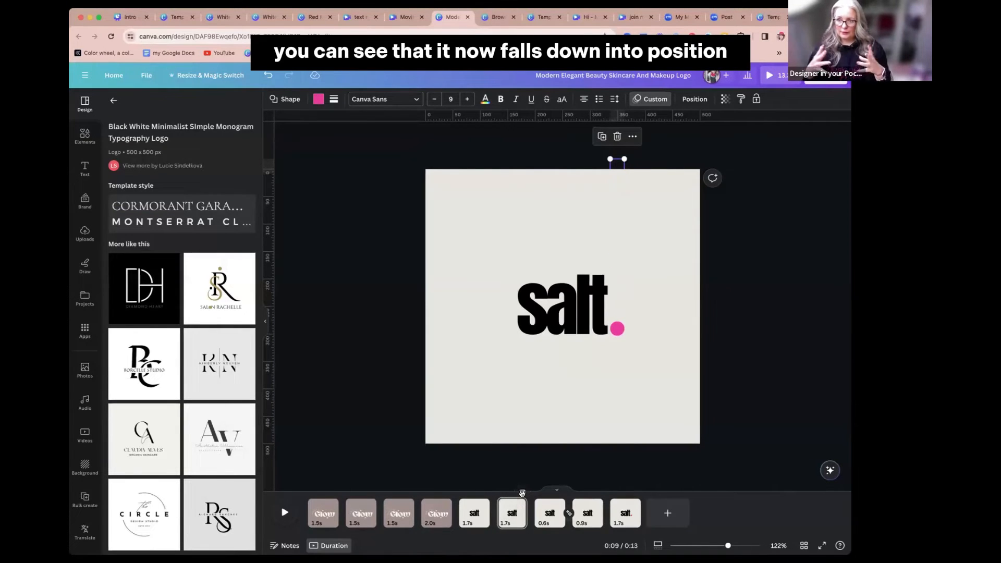
Play the last salt page to preview the full stop's animation.
click(625, 513)
click(617, 328)
click(606, 398)
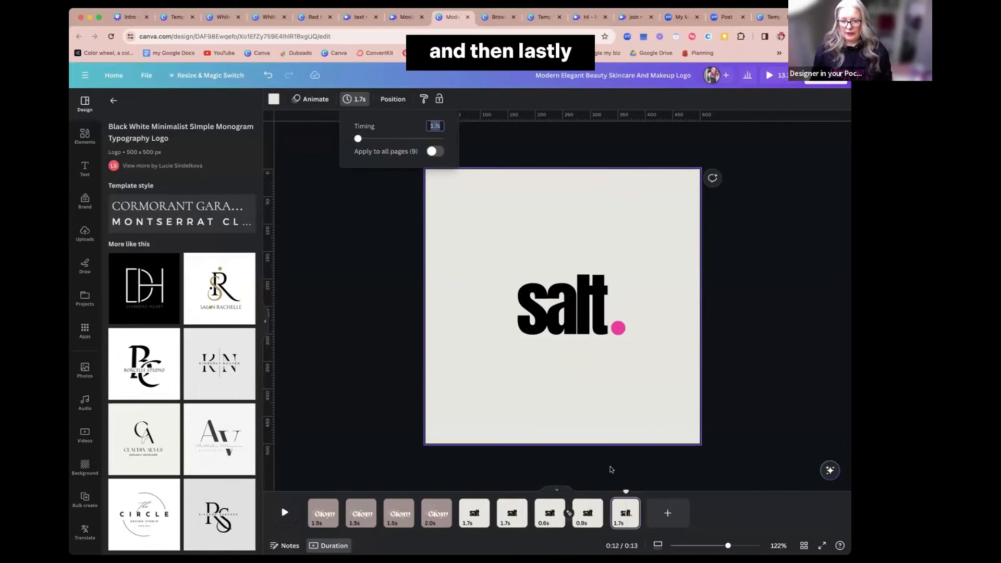
click(608, 492)
click(288, 513)
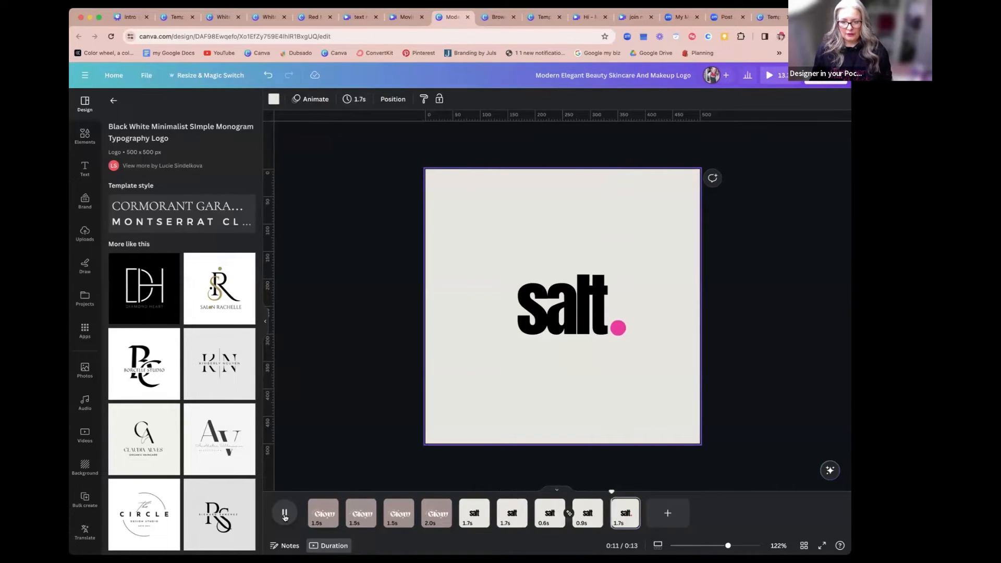
Duplicate the second salt page that holds the falling full stop.
click(511, 516)
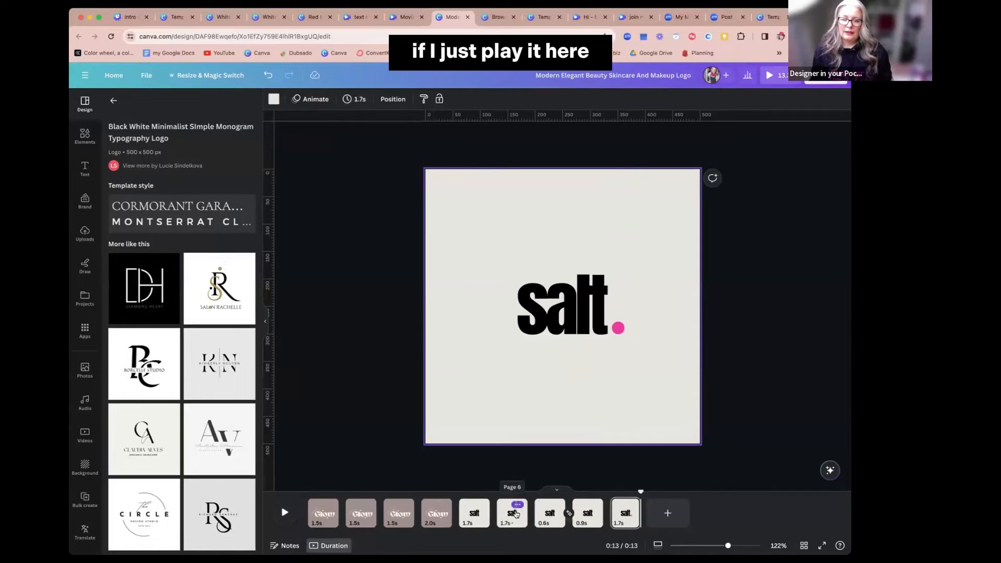
click(517, 503)
click(540, 365)
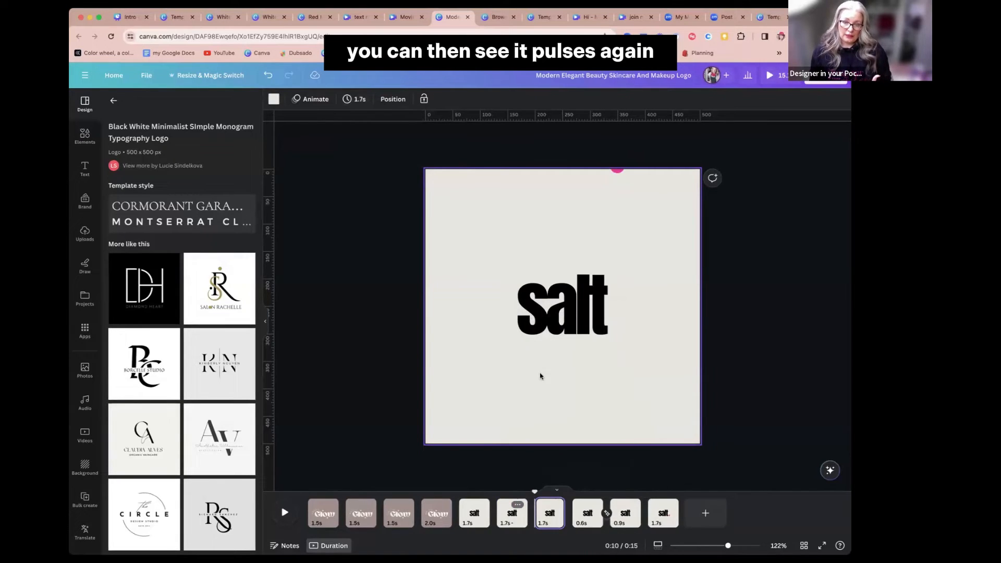
Delete the full stop's custom path on the duplicated page and move the full stop down beside the "t" where its fall ended.
click(617, 169)
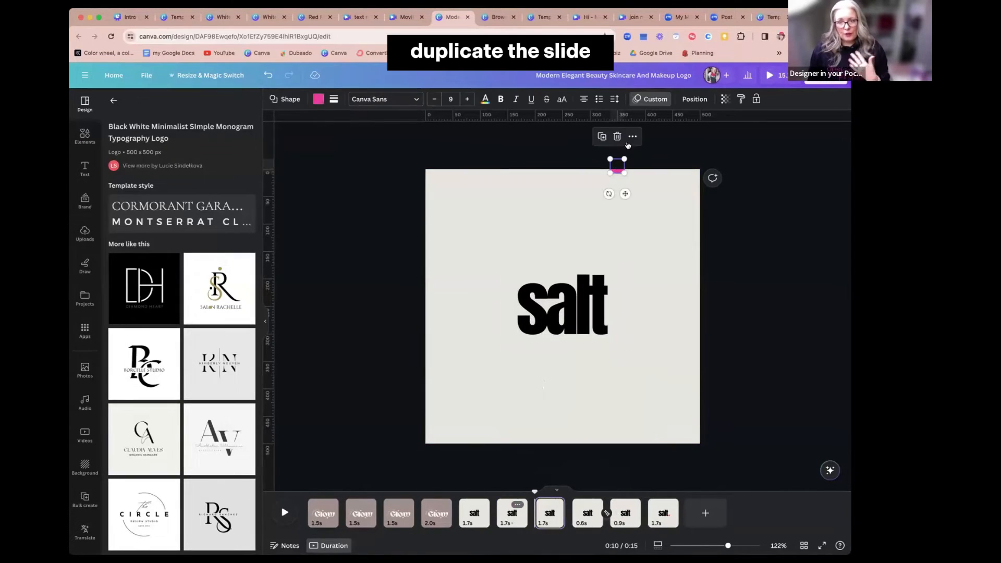
click(650, 104)
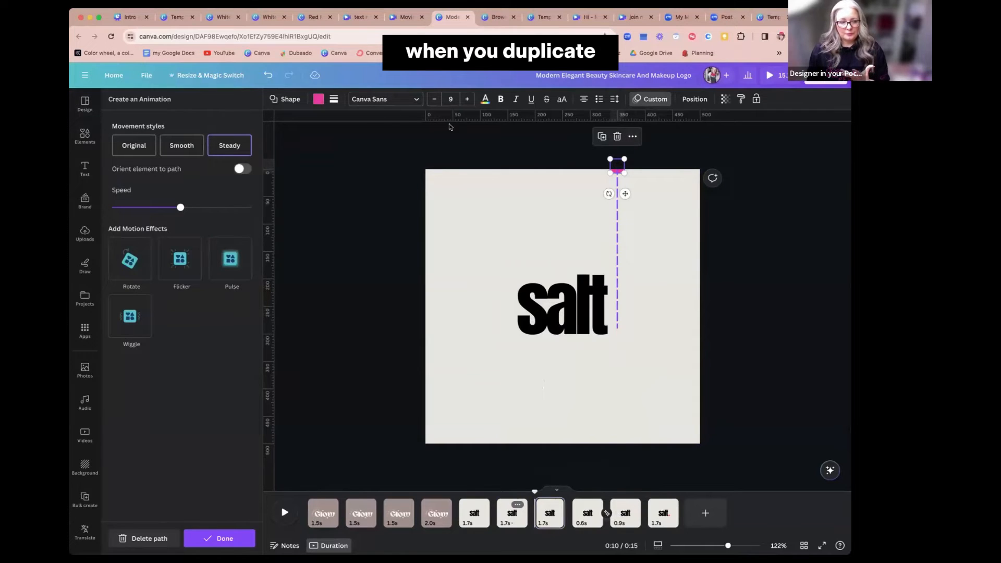
click(141, 537)
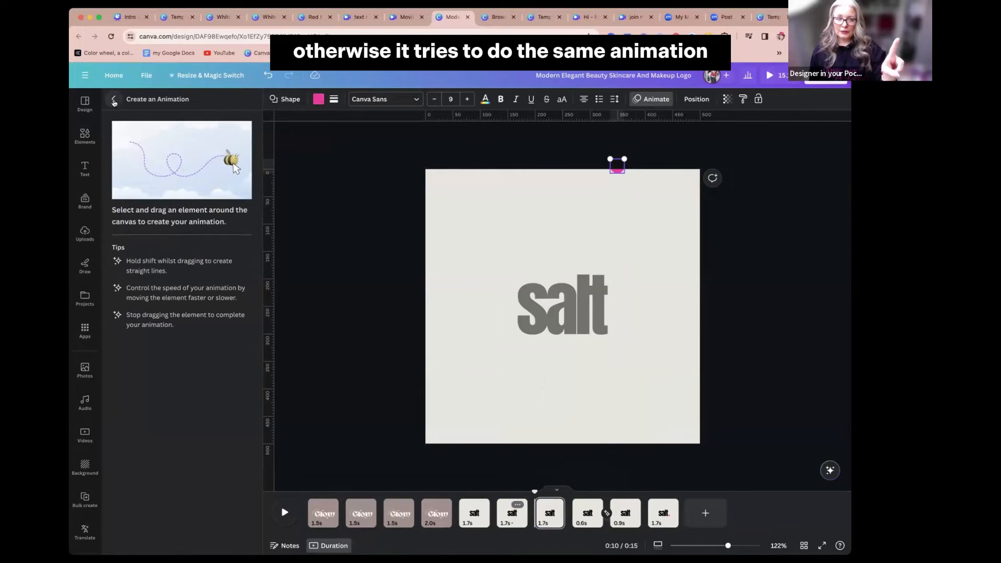
click(114, 100)
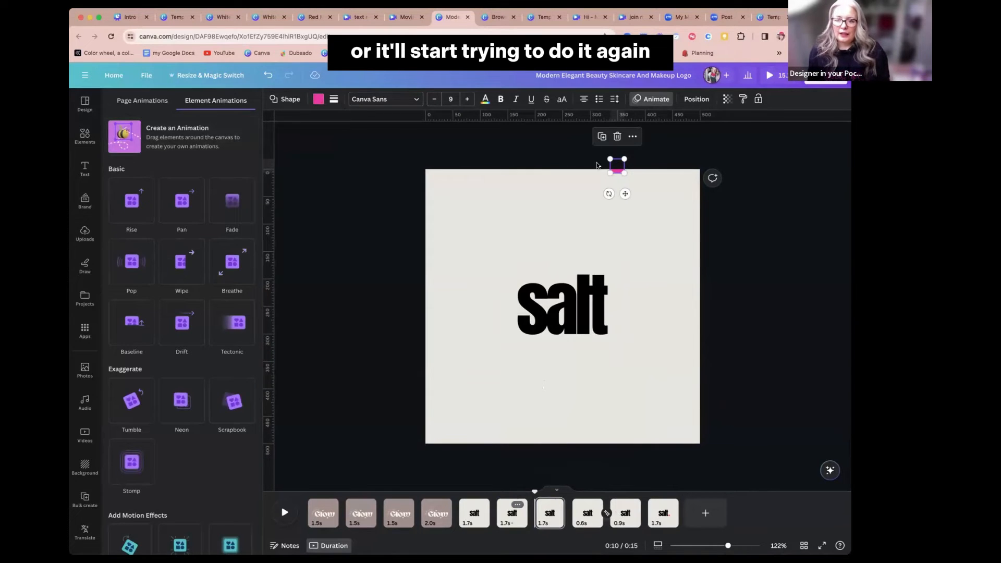
drag(625, 194, 624, 352)
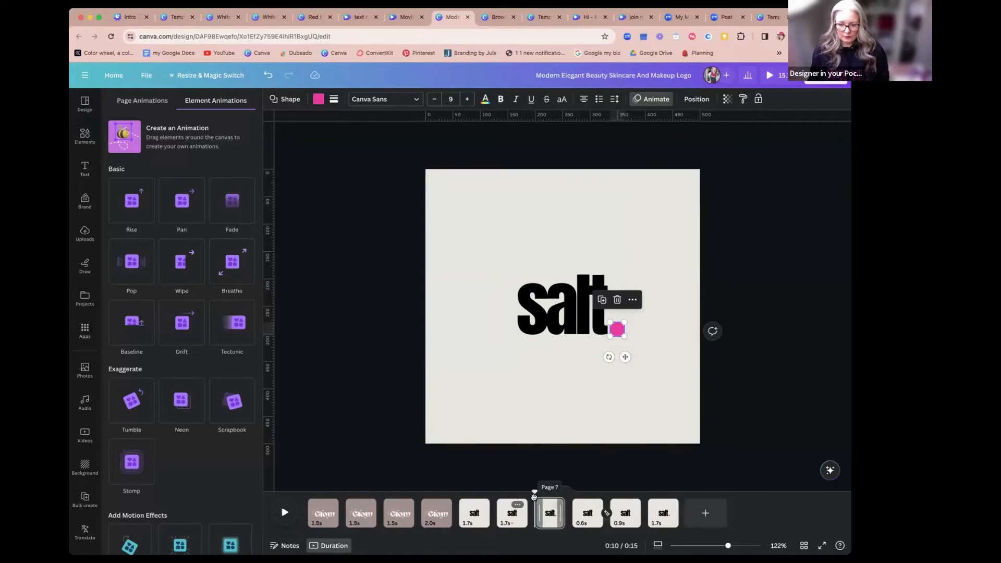
mouse_move(533, 491)
mouse_down()
mouse_move(520, 493)
mouse_move(541, 492)
mouse_up()
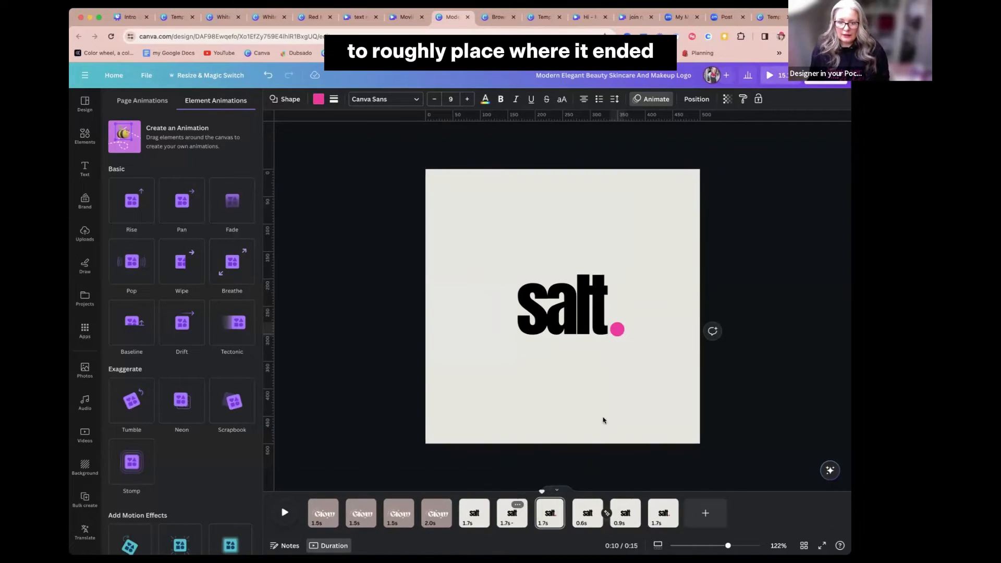
Add the Pulse motion effect to the pink full stop on the duplicated page, with intensity a little above the middle.
click(615, 334)
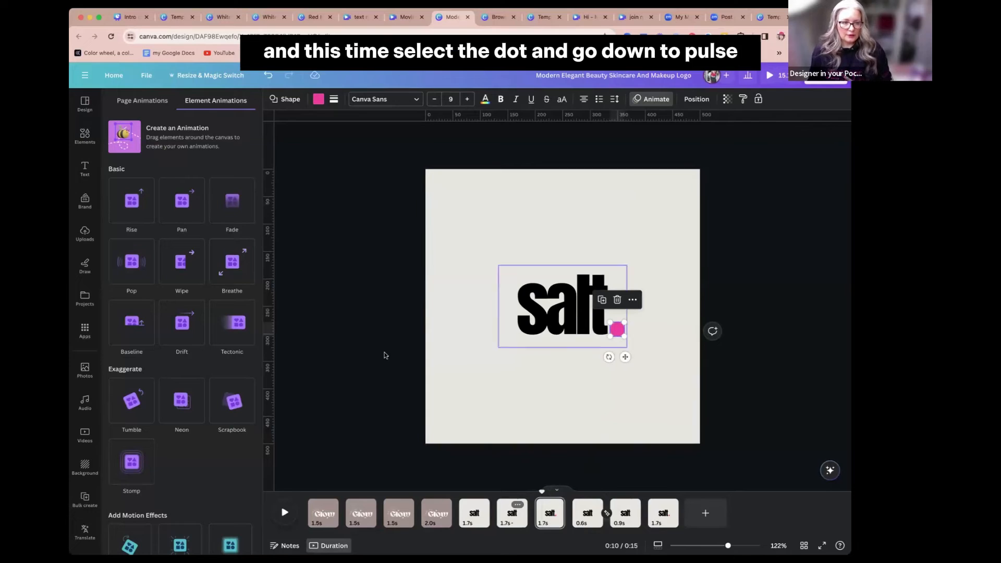
scroll(179, 430, down, 3)
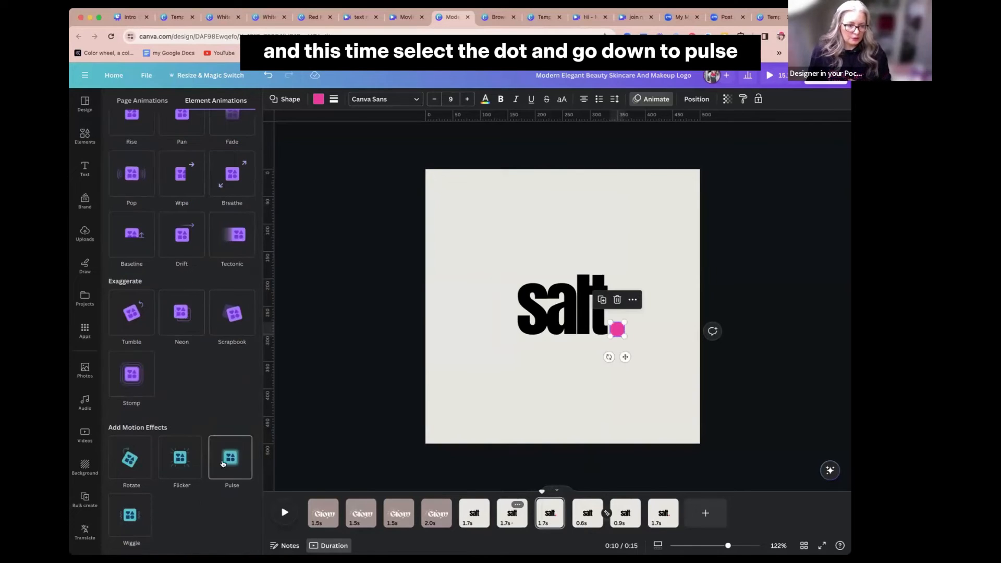
click(226, 461)
click(200, 507)
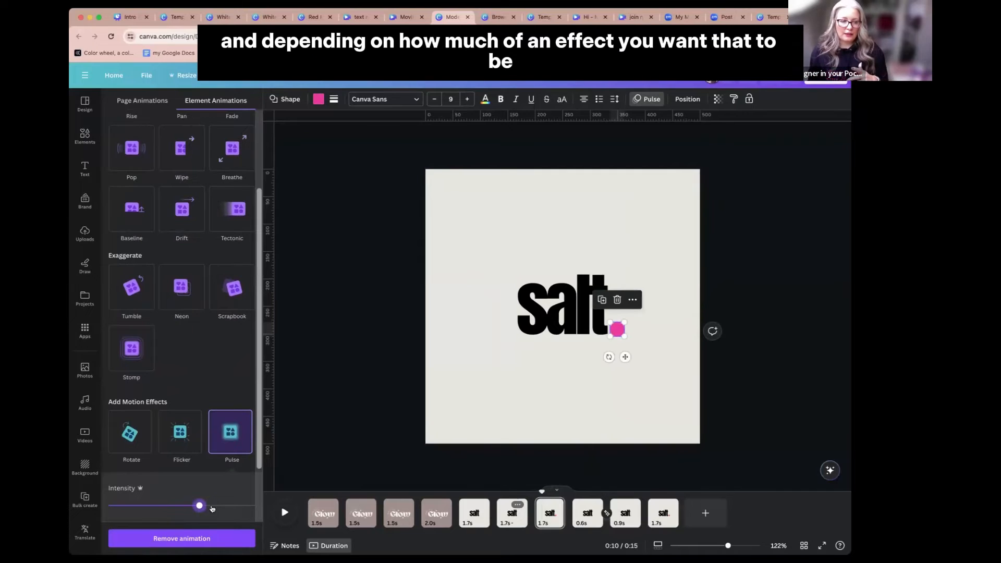
Raise the pink full stop's Pulse intensity to about three quarters and play the salt pages from the first one.
mouse_move(200, 506)
mouse_down()
mouse_move(141, 506)
mouse_move(218, 506)
mouse_up()
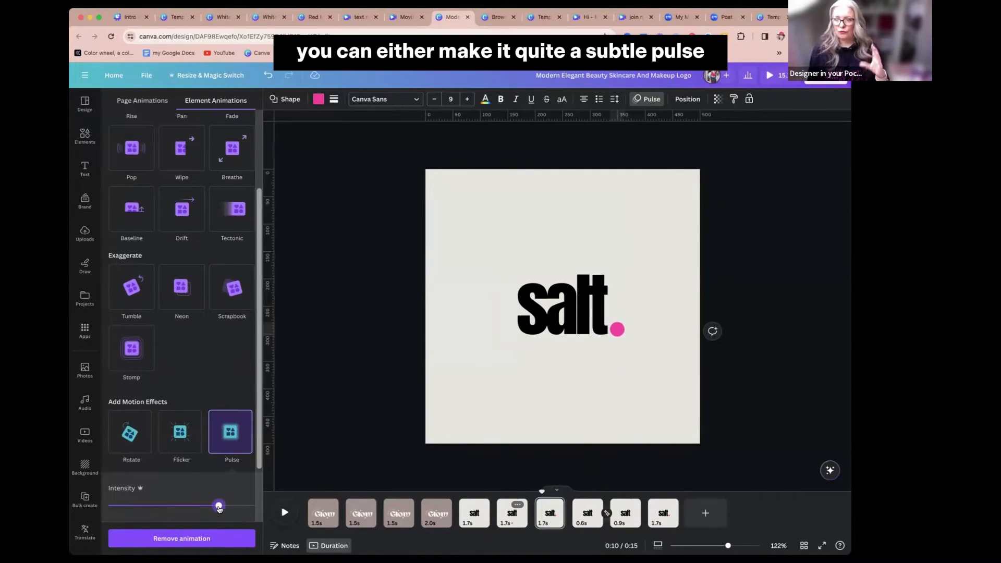
click(462, 503)
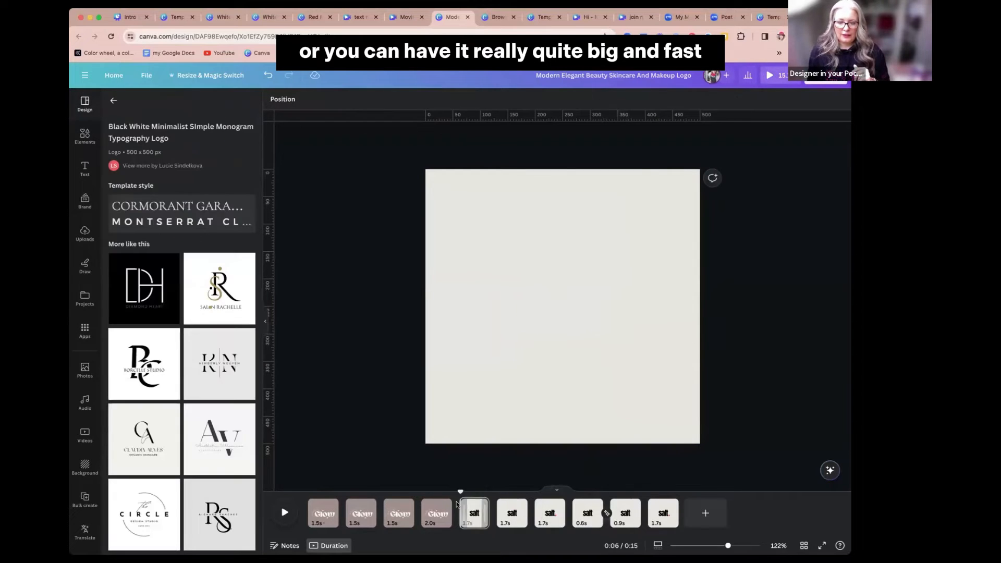
click(284, 514)
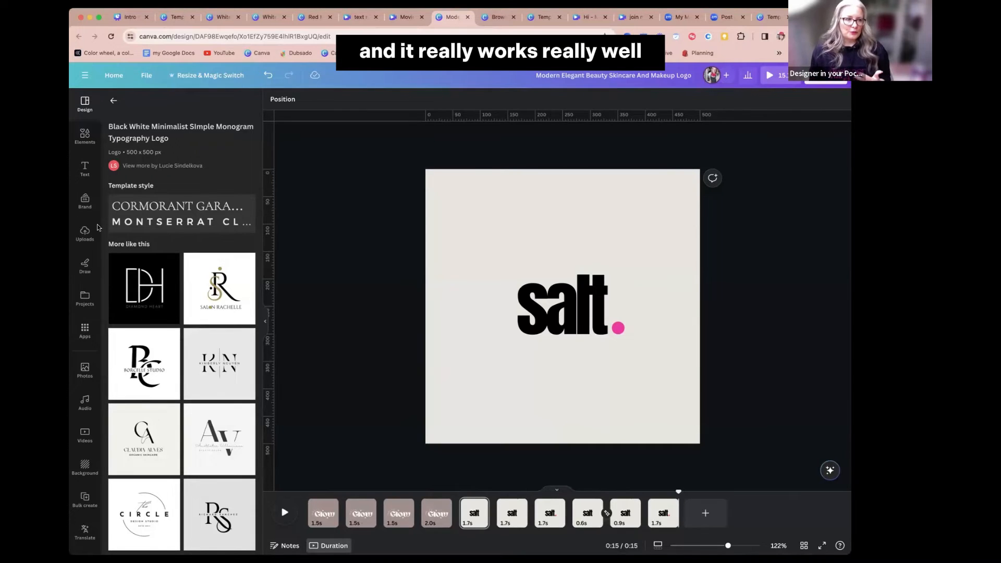
Switch to the finished Brown Aesthetic Content Strategy Tips Carousel design and play its animation from the first page.
click(497, 17)
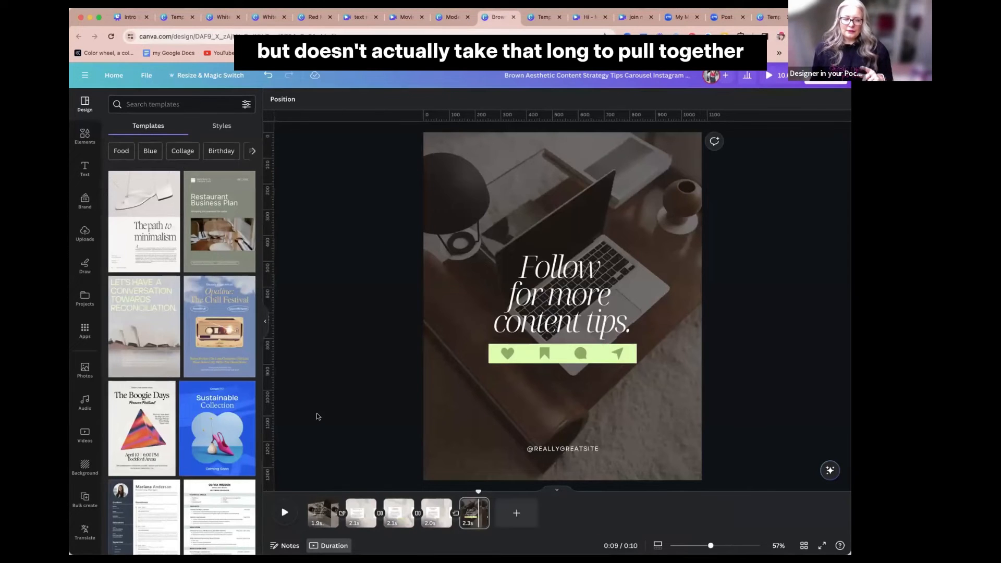
click(309, 500)
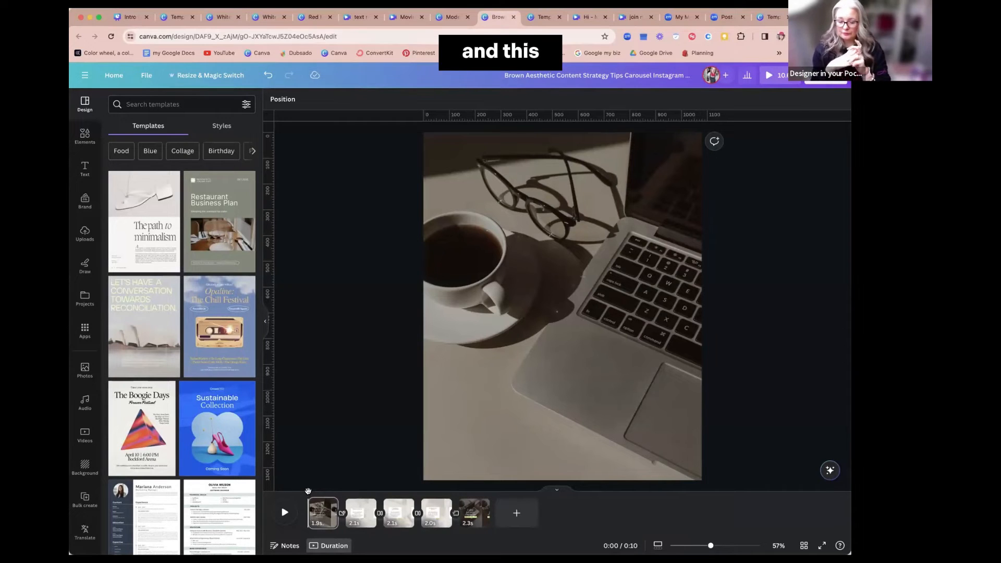
click(283, 513)
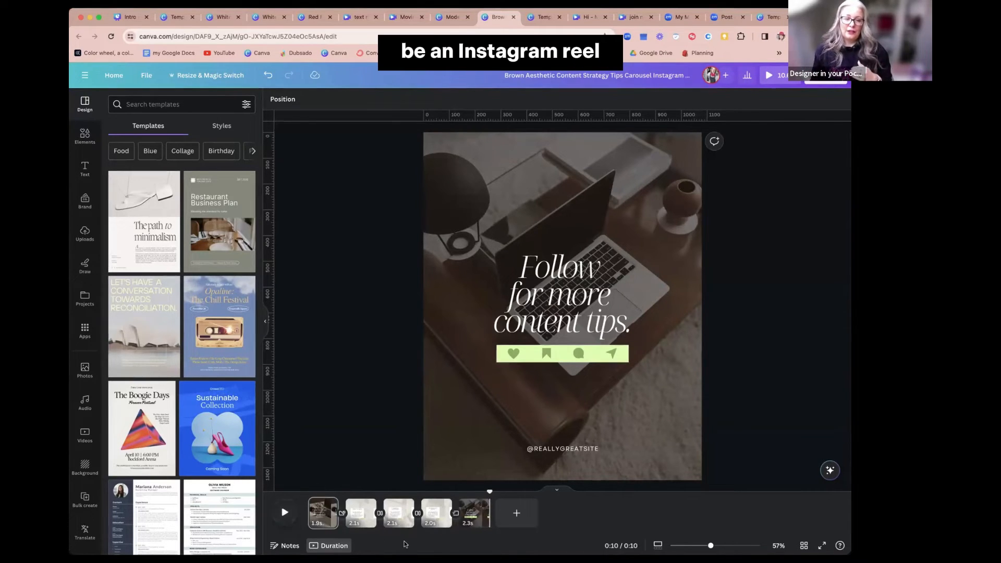
click(306, 502)
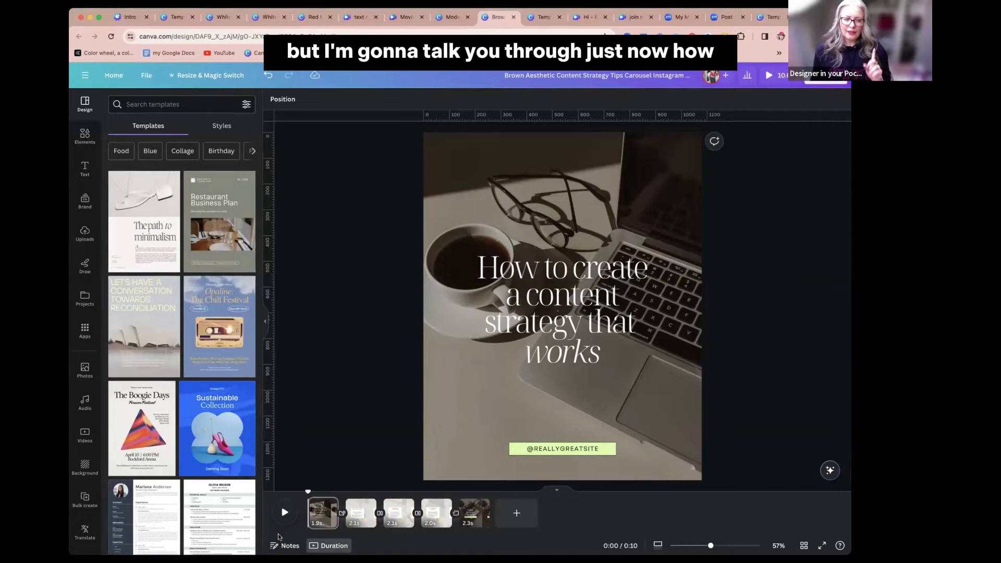
click(283, 512)
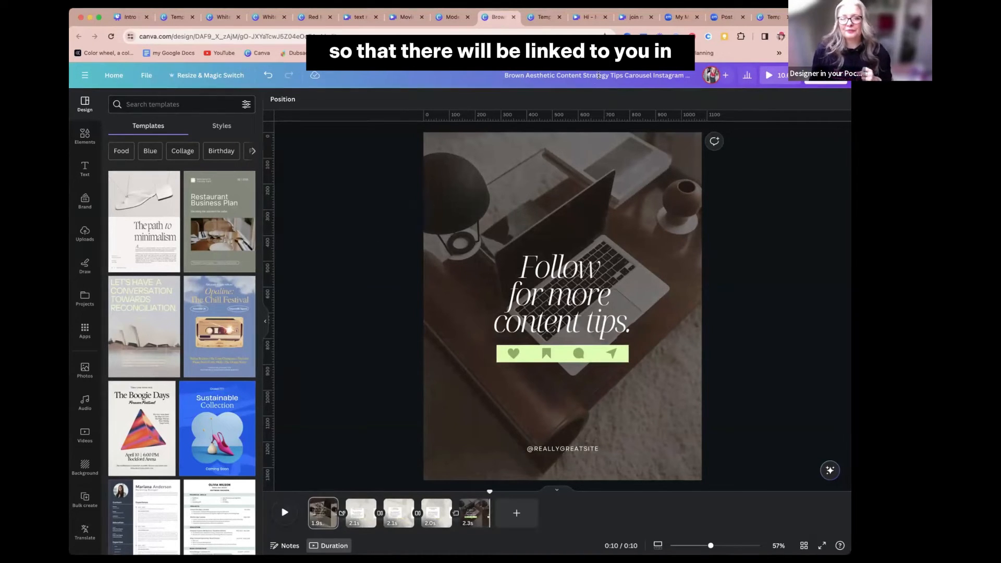
Start a new design from the Brown Aesthetic Content Strategy Tips Carousel template and switch its pages to the duration timeline.
key(ctrl+Tab)
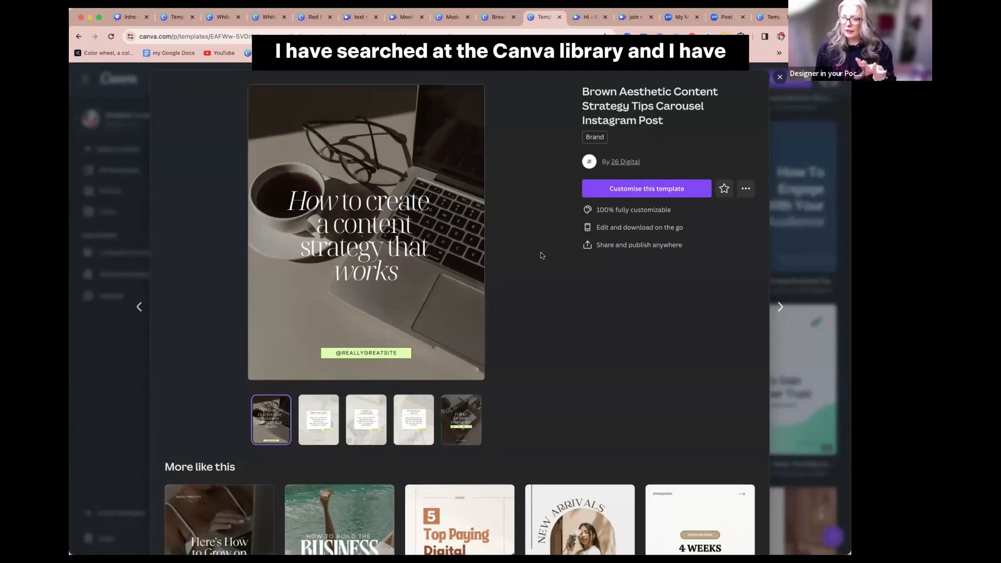
click(663, 189)
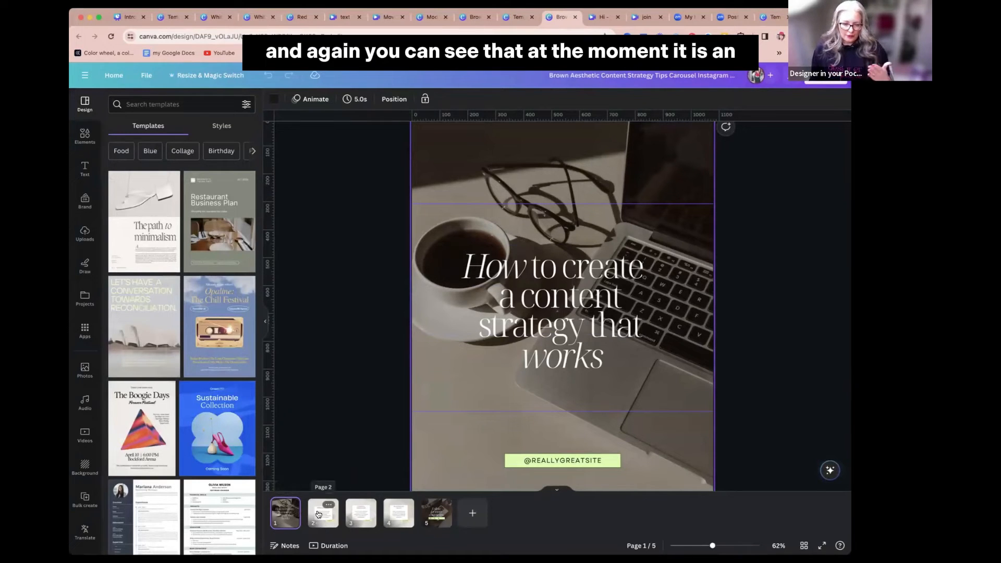
click(331, 545)
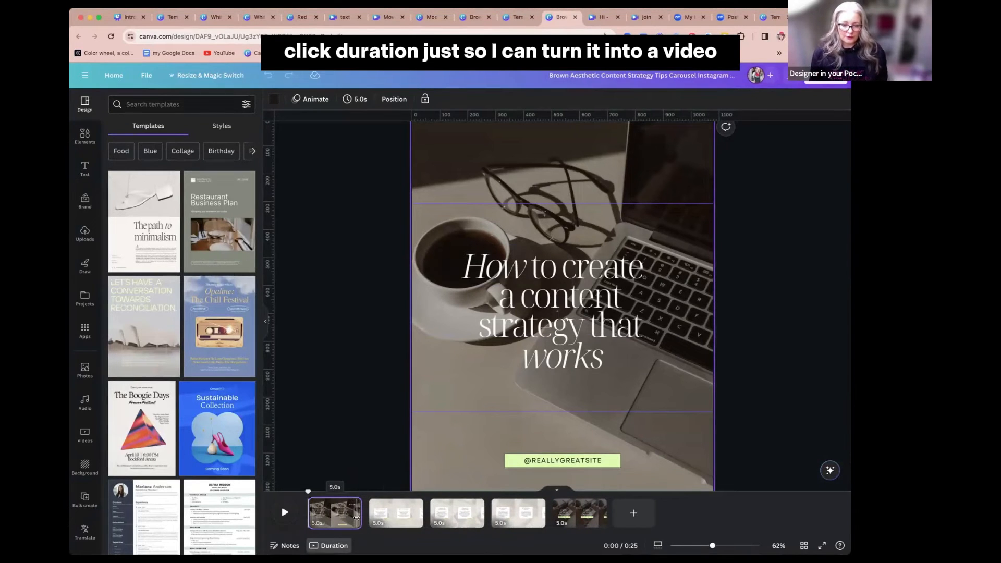
Shorten each of the five carousel pages to 2.0 seconds.
drag(356, 517, 330, 520)
drag(398, 519, 365, 519)
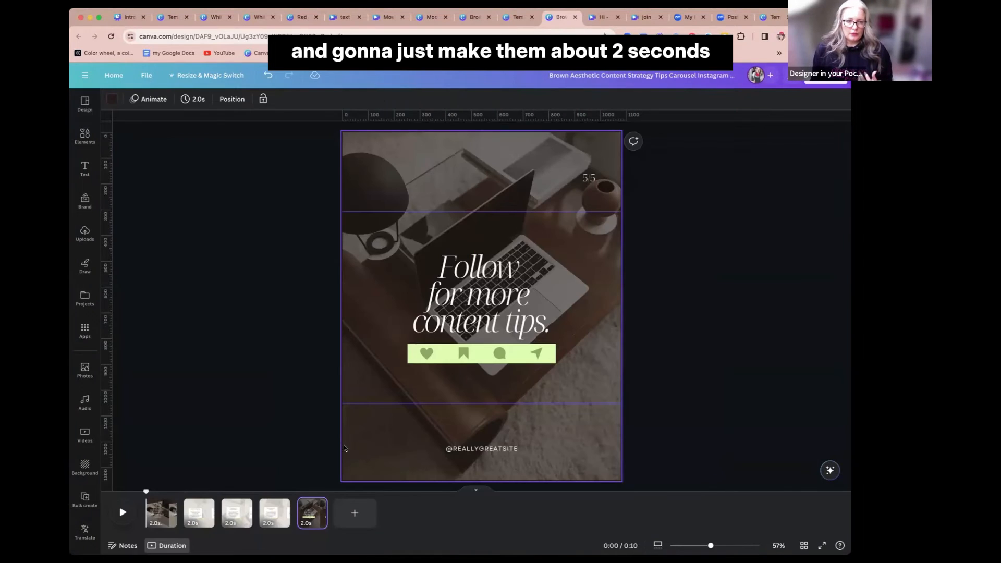
click(343, 444)
Delete the separate italic "How" text box from the title on the first page.
click(161, 519)
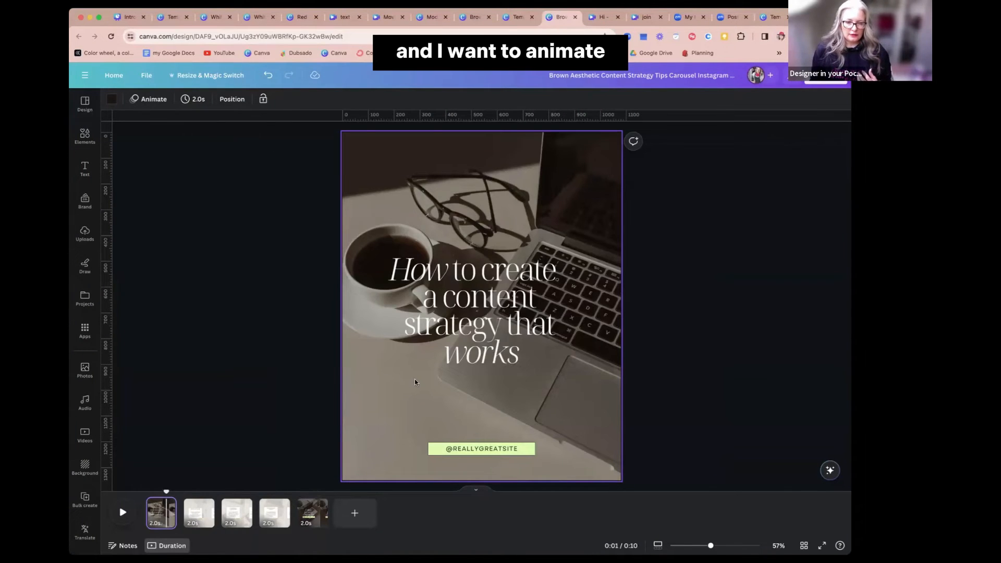
click(457, 301)
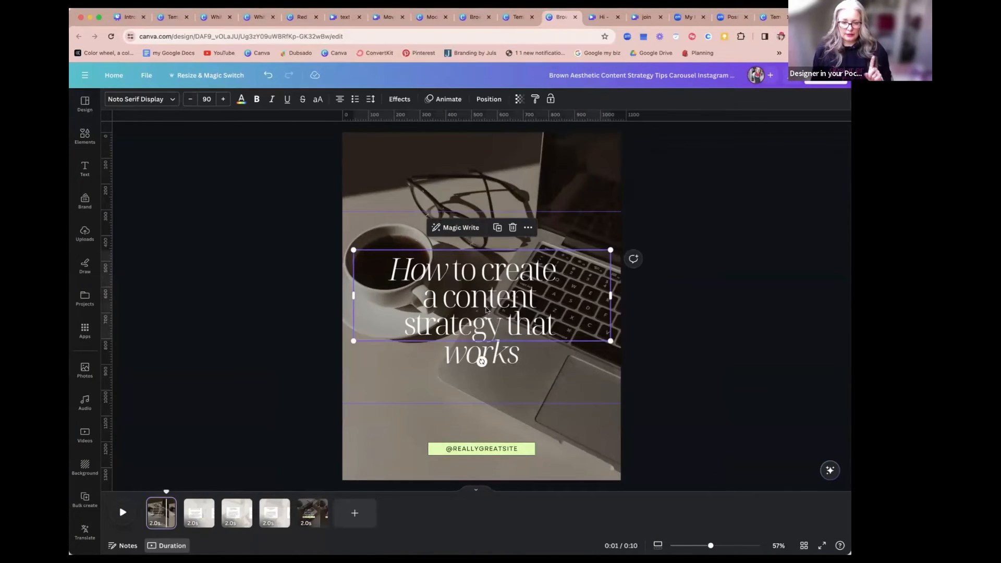
click(419, 277)
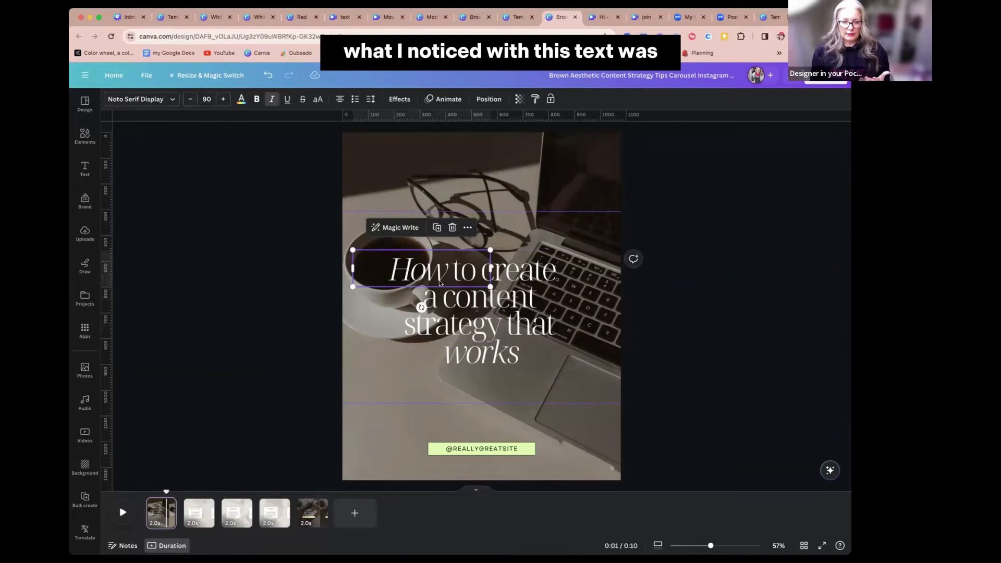
click(567, 300)
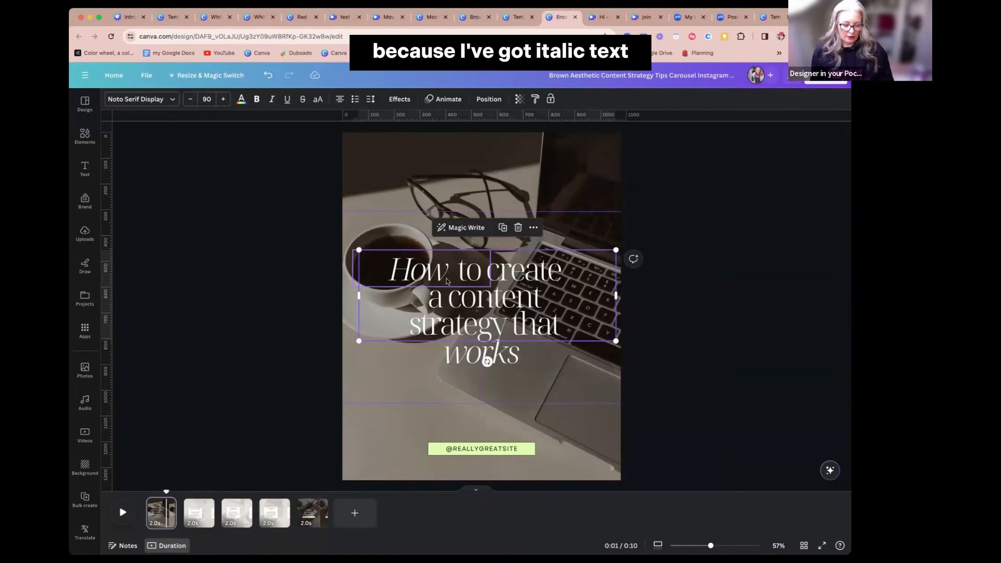
click(398, 272)
drag(399, 272, 413, 207)
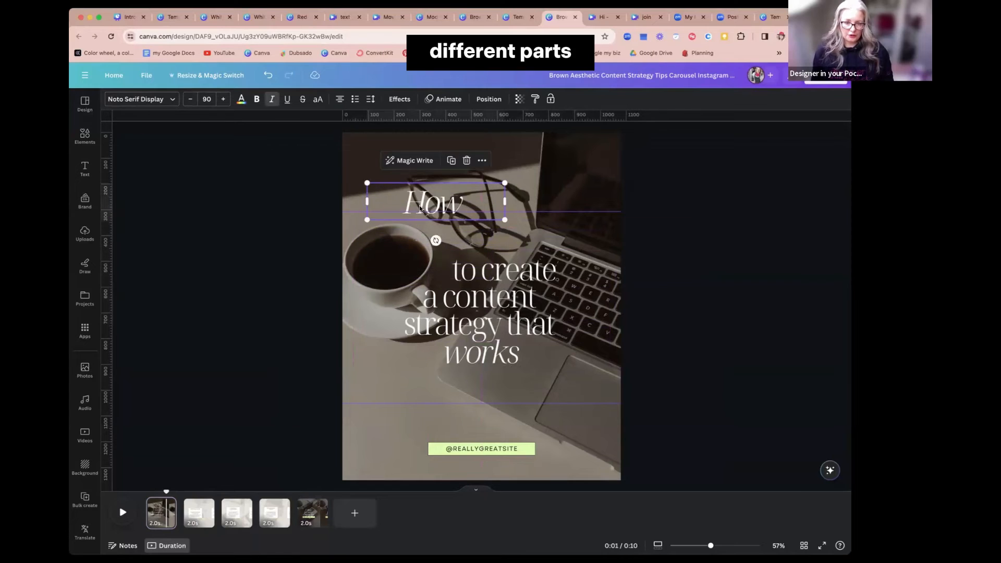
key(Delete)
Add "How" before "to create" in the main title text box and remove the leading spaces so the line centres.
click(447, 272)
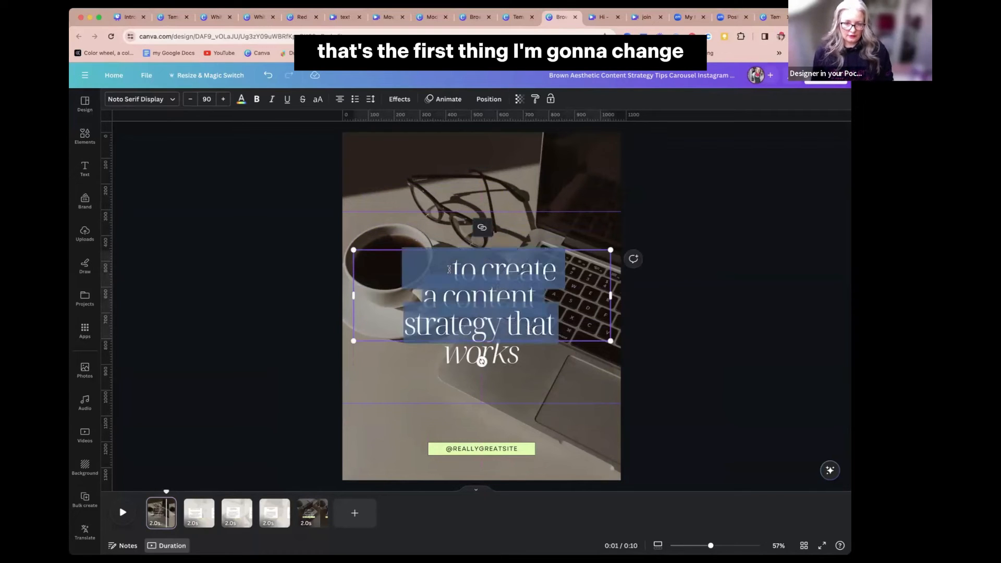
text(How)
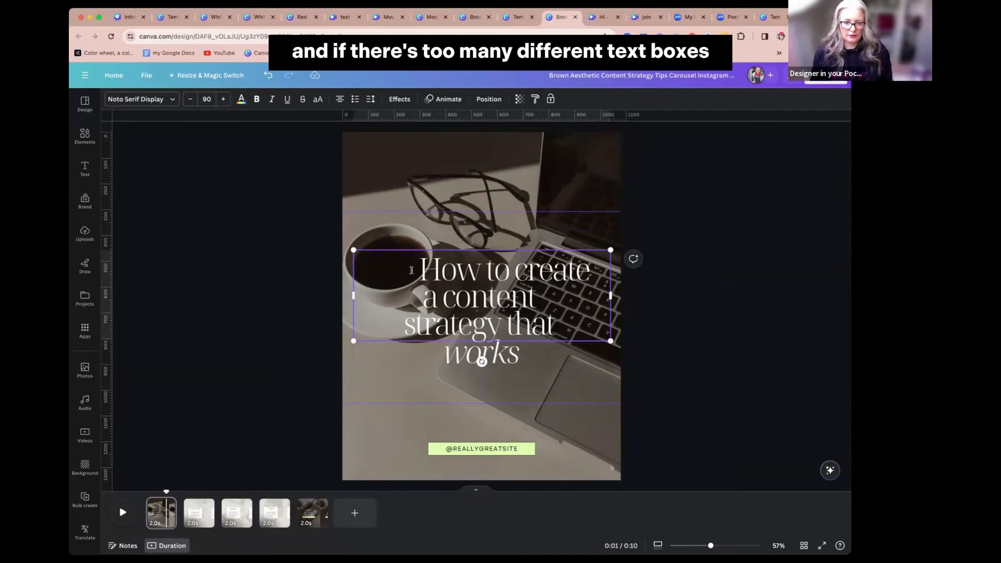
drag(412, 269, 355, 262)
key(BackSpace)
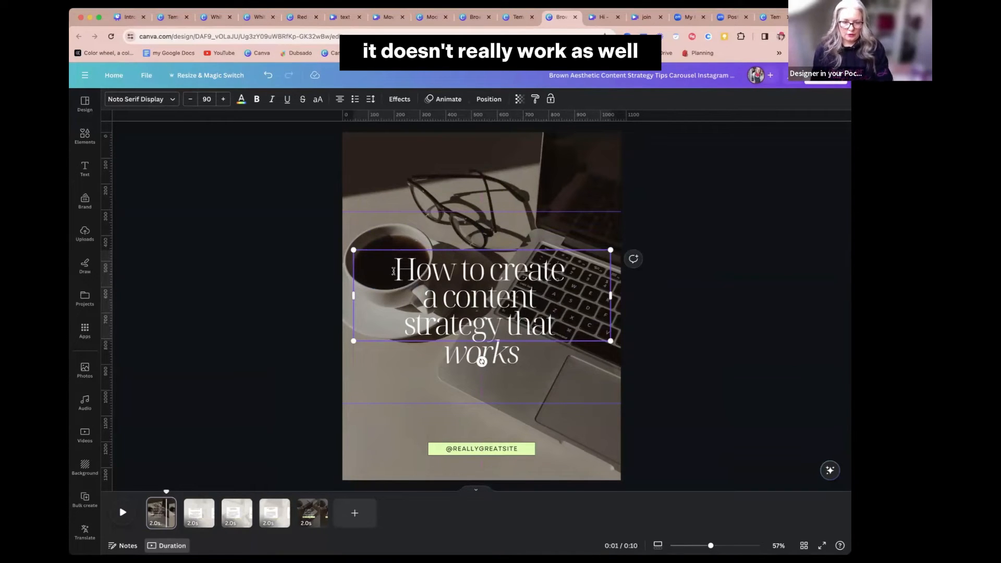
click(318, 268)
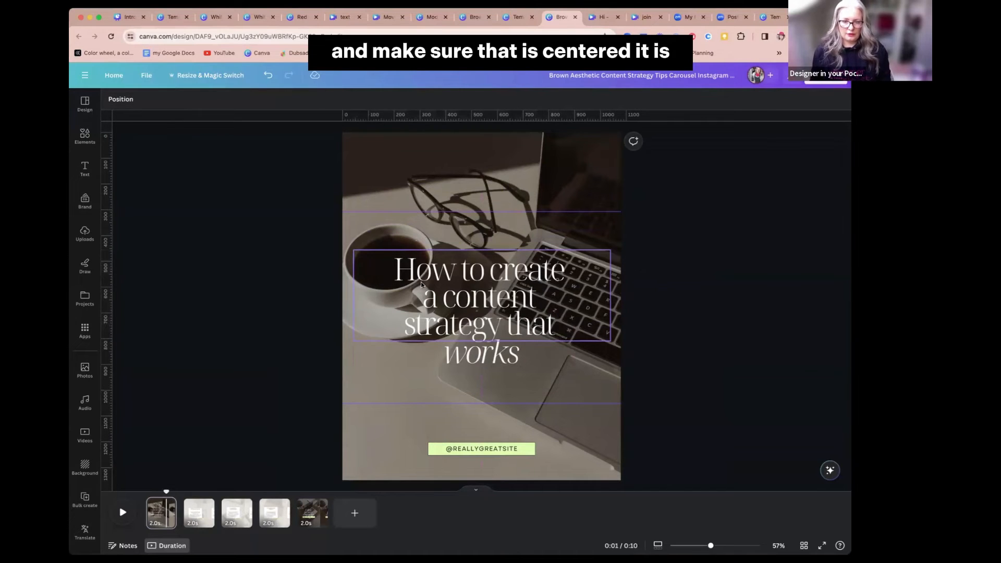
click(421, 281)
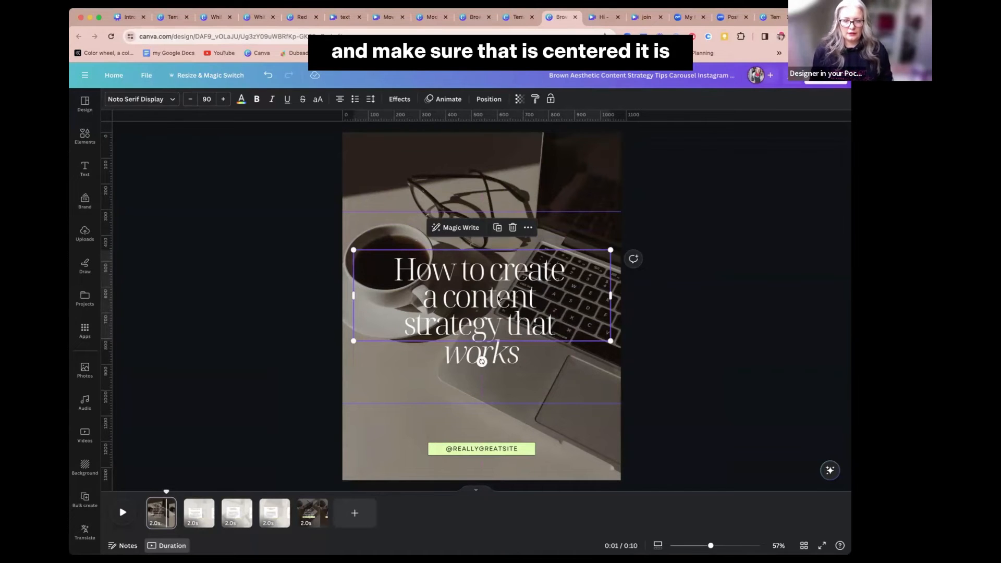
Apply the Photo Zoom movement to the first page's background photo, animating on enter with the scale going out.
click(454, 174)
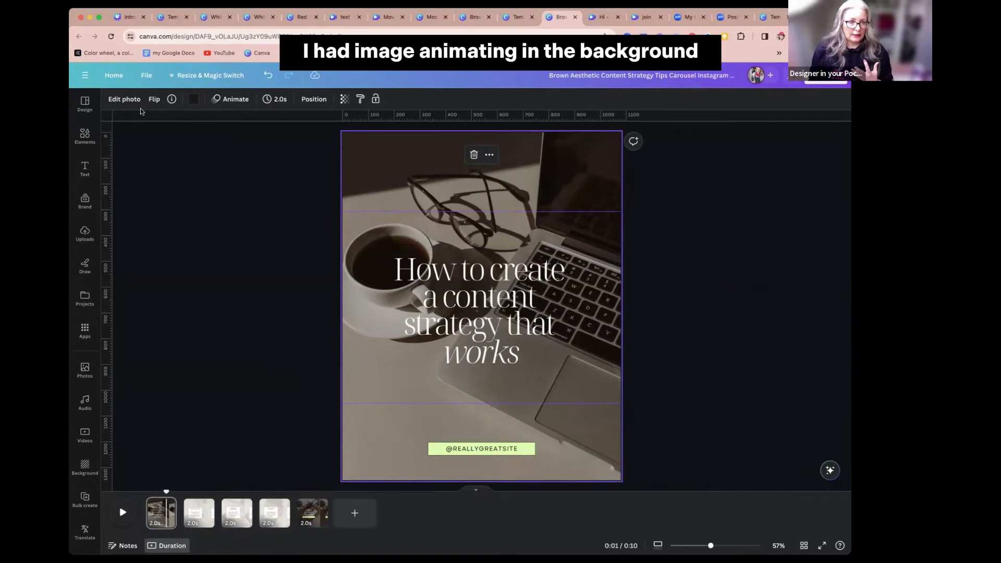
click(232, 102)
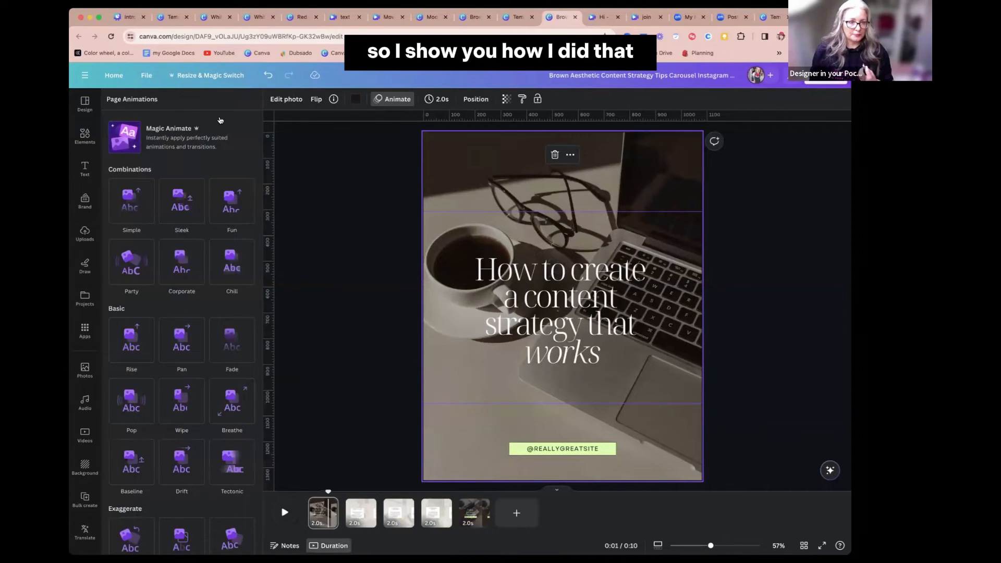
click(378, 181)
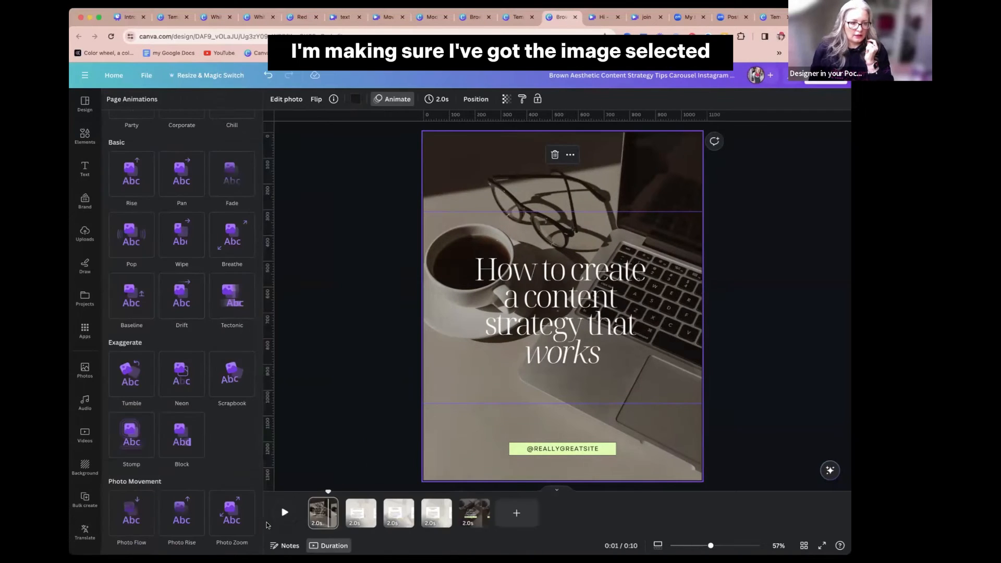
click(222, 519)
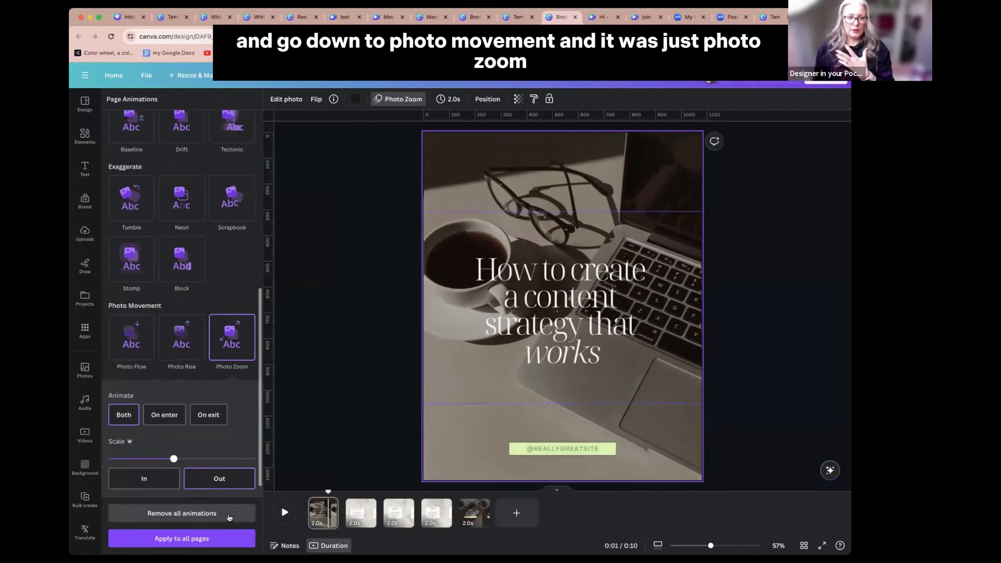
click(160, 416)
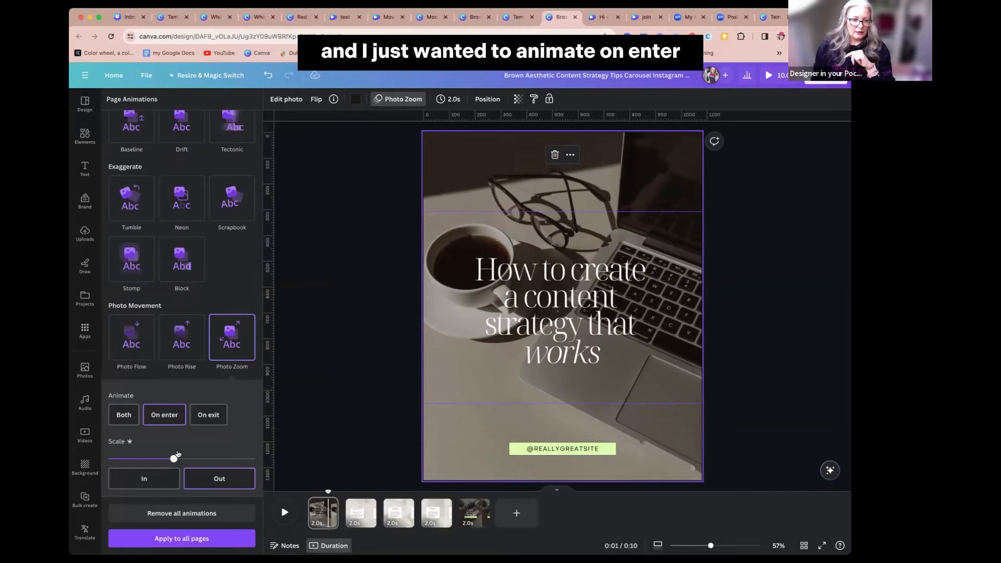
click(168, 480)
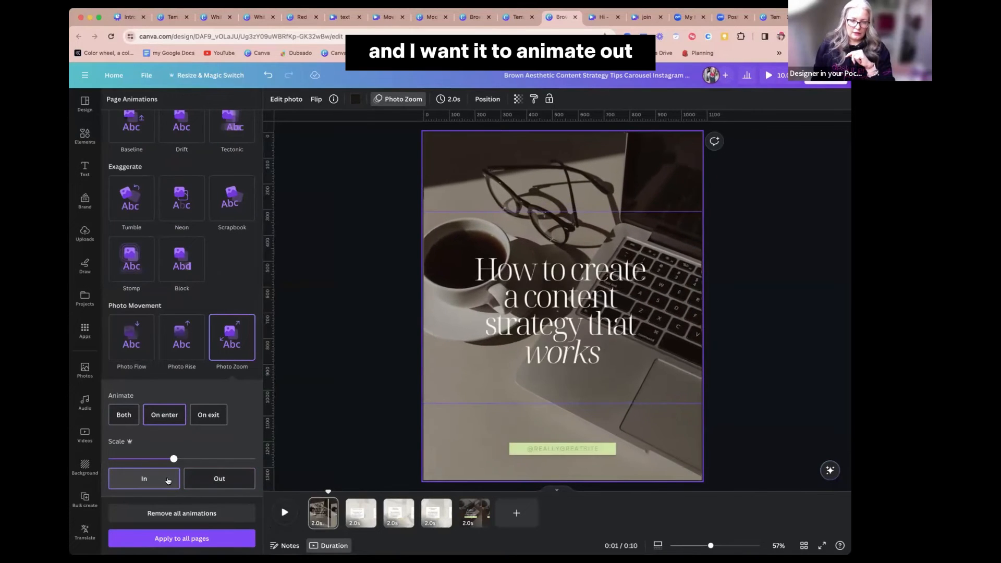
click(191, 479)
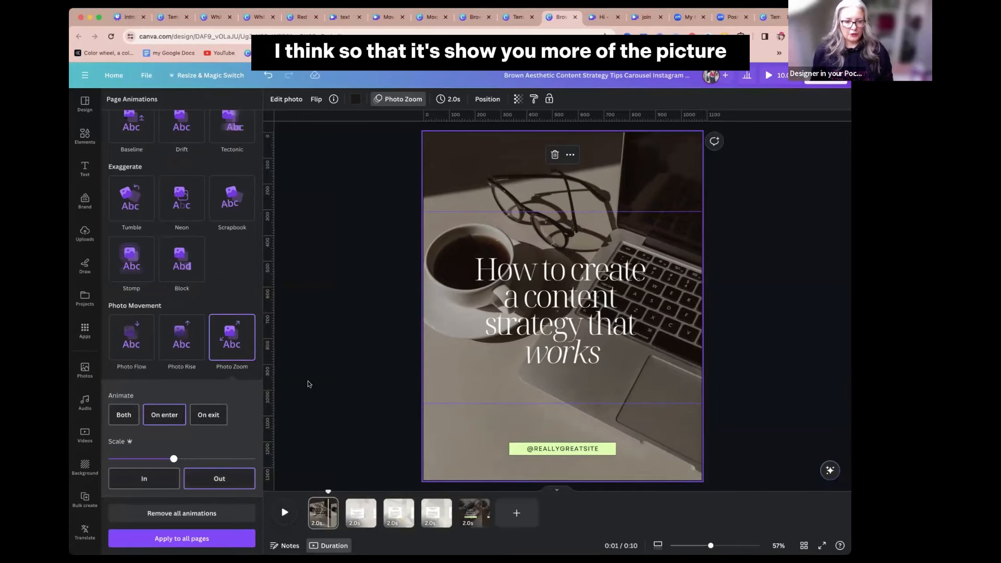
Change the main title text's animation to Ascend with the Line writing style, animating only on enter.
click(496, 296)
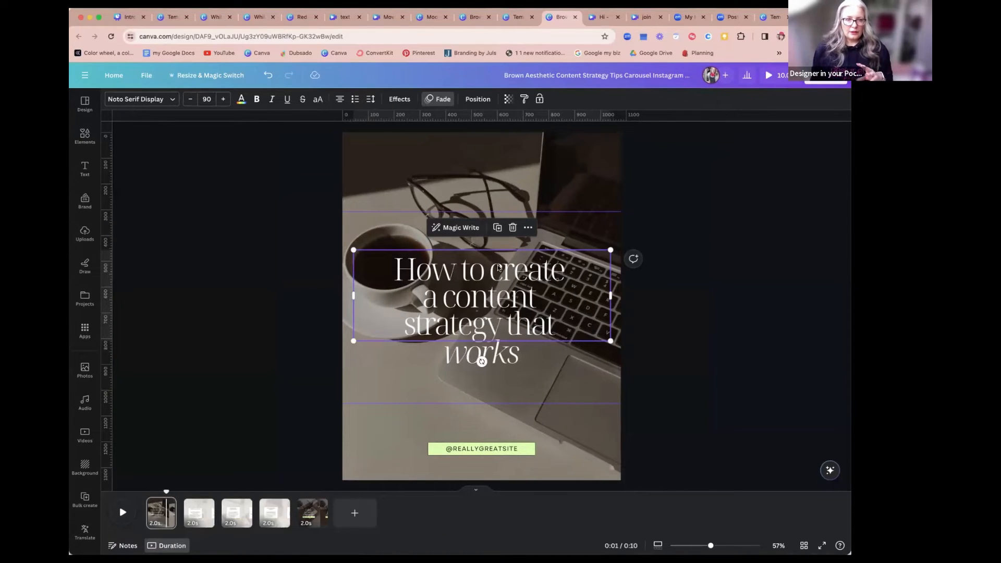
click(439, 104)
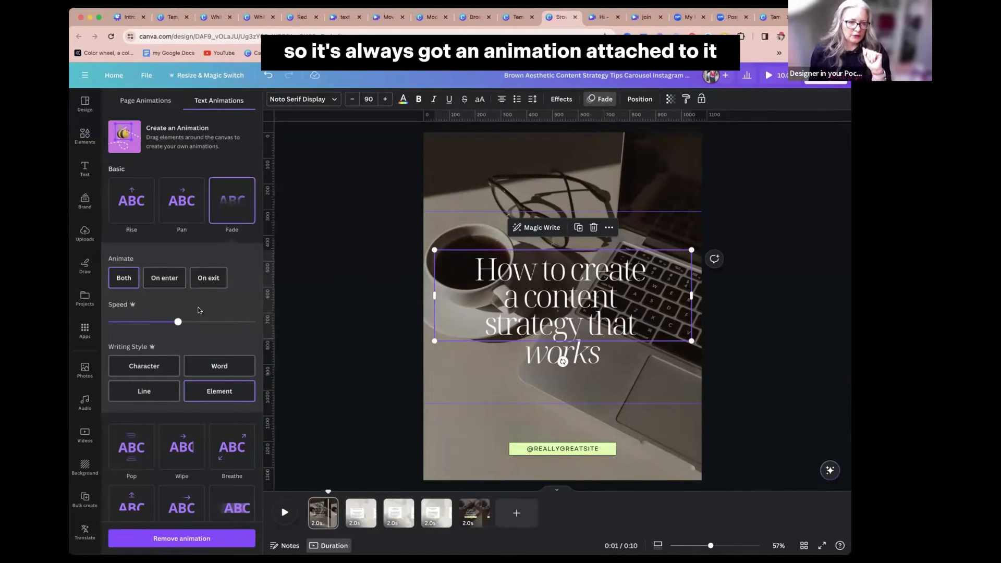
scroll(191, 306, down, 2)
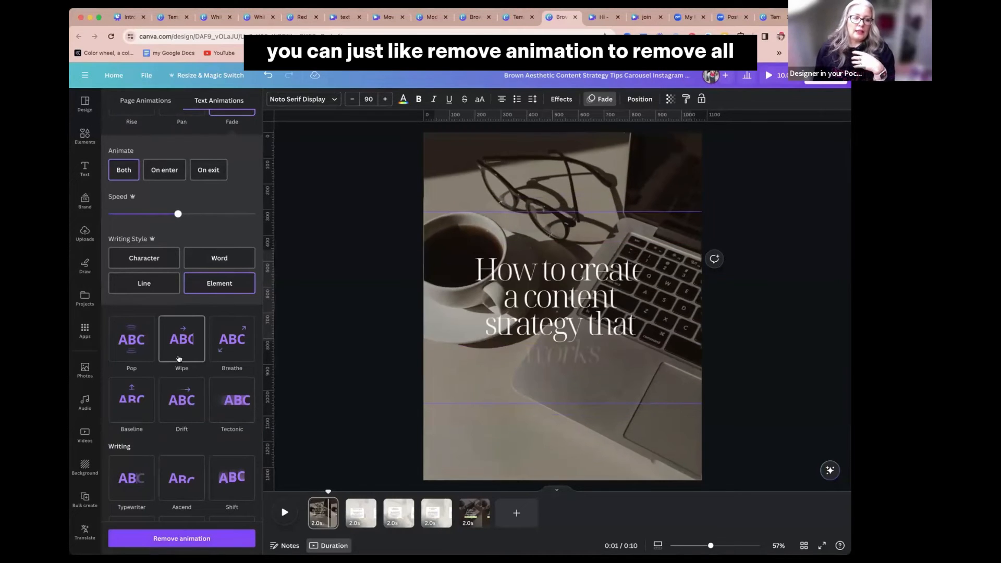
scroll(178, 358, up, 1)
scroll(178, 358, up, 1)
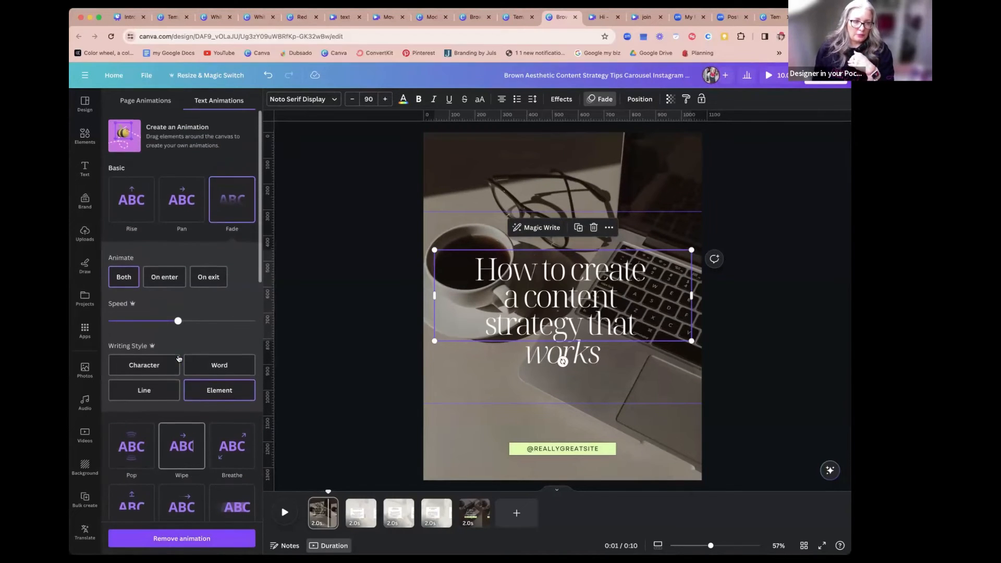
scroll(178, 358, down, 5)
click(176, 321)
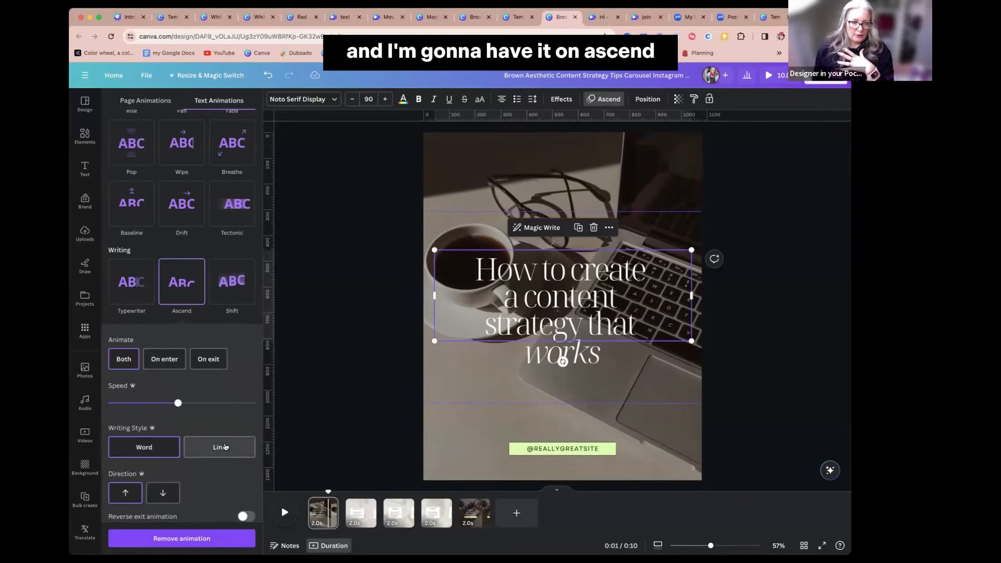
click(224, 446)
click(164, 359)
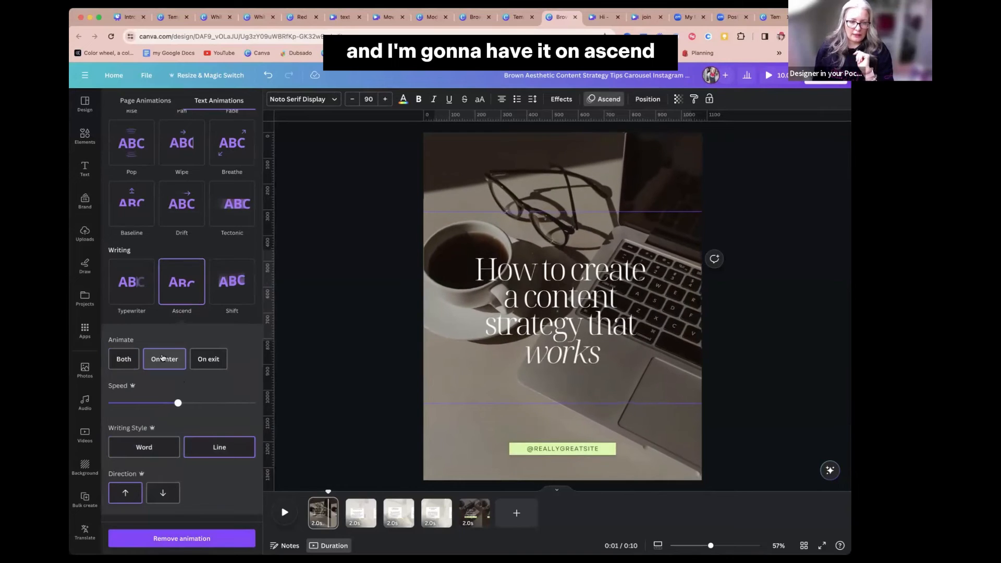
Slow down the Ascend animation of the main title text on the first page.
drag(168, 405, 140, 404)
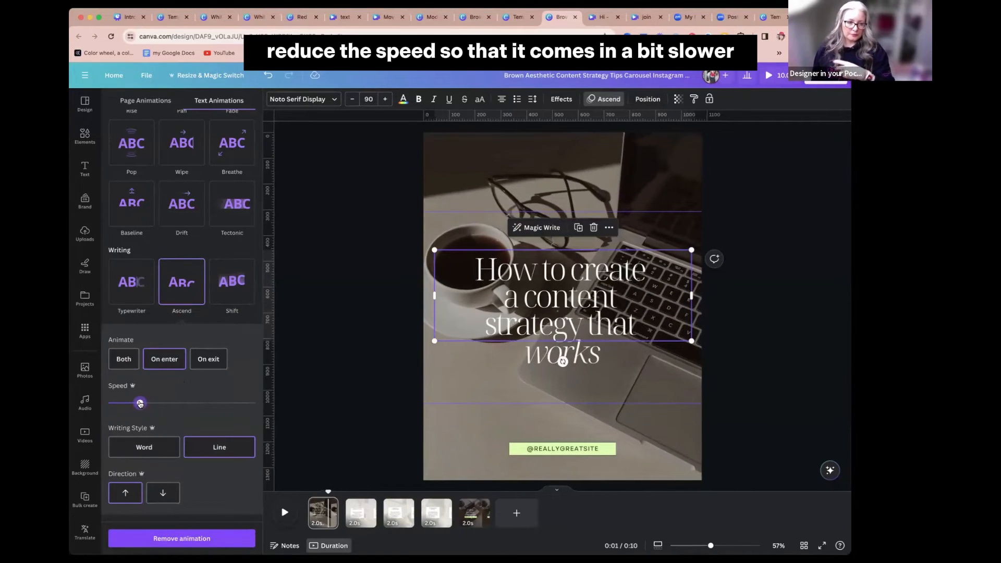
Change the animation of the italic "works" text on the first page to Stomp, animating only on enter.
click(449, 366)
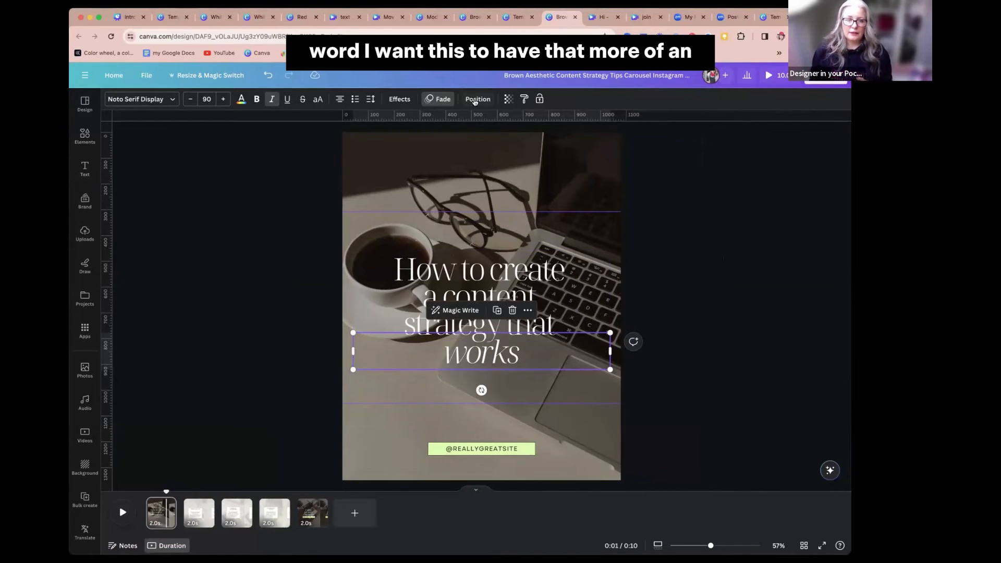
click(475, 100)
click(601, 100)
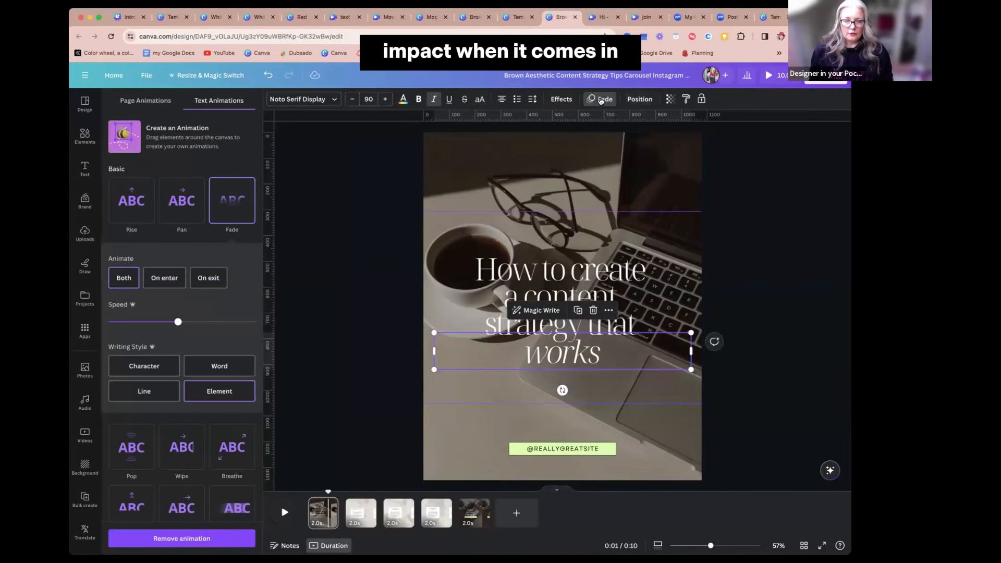
scroll(175, 352, down, 10)
click(141, 338)
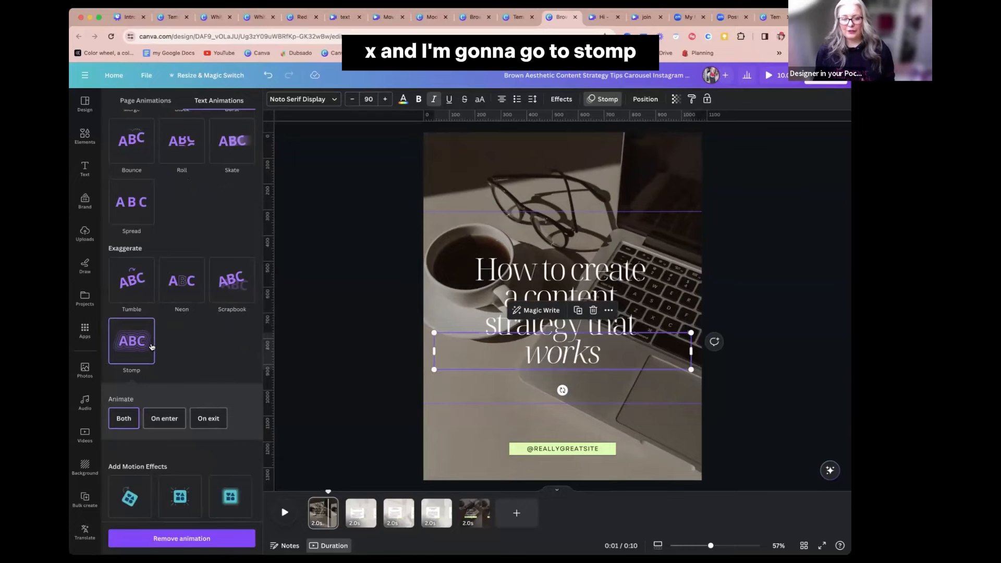
click(167, 418)
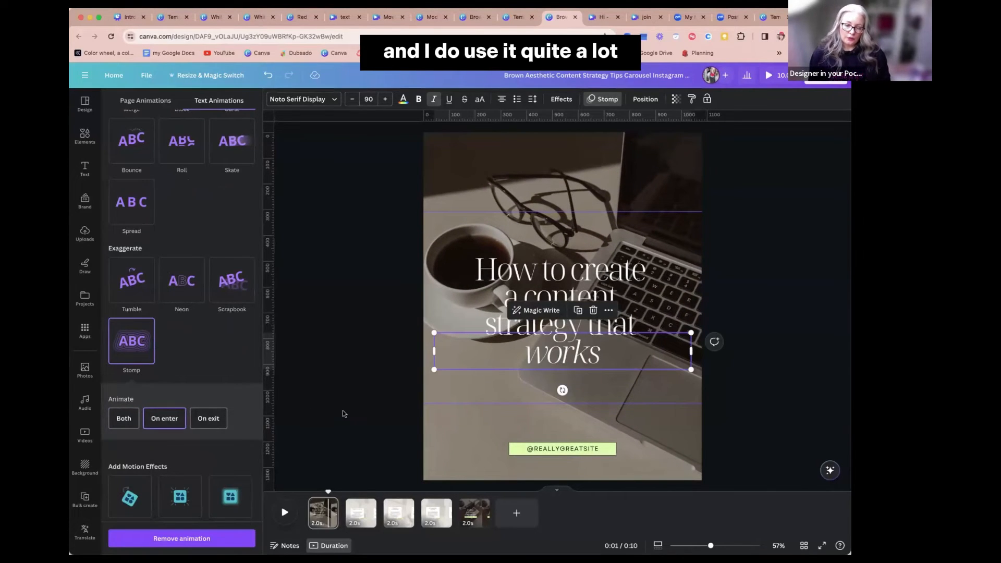
click(377, 419)
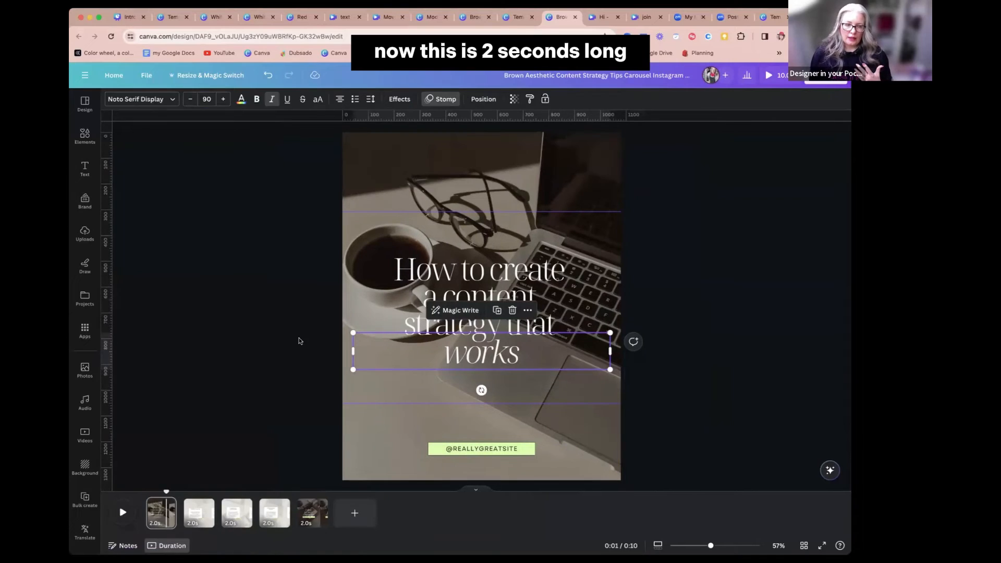
Show the timing of the "works" text and trim its start so it enters slightly after the rest of the title.
click(437, 350)
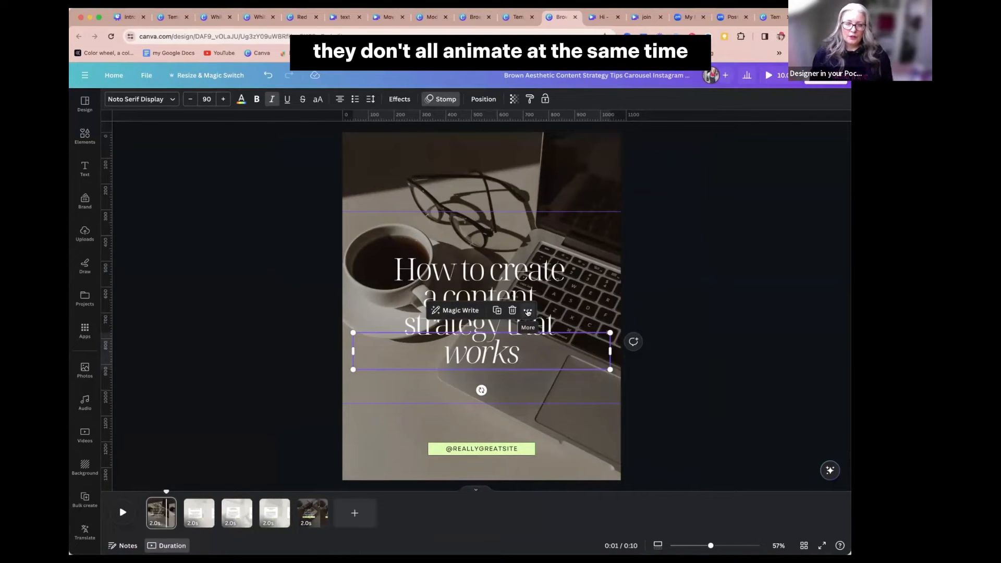
click(528, 312)
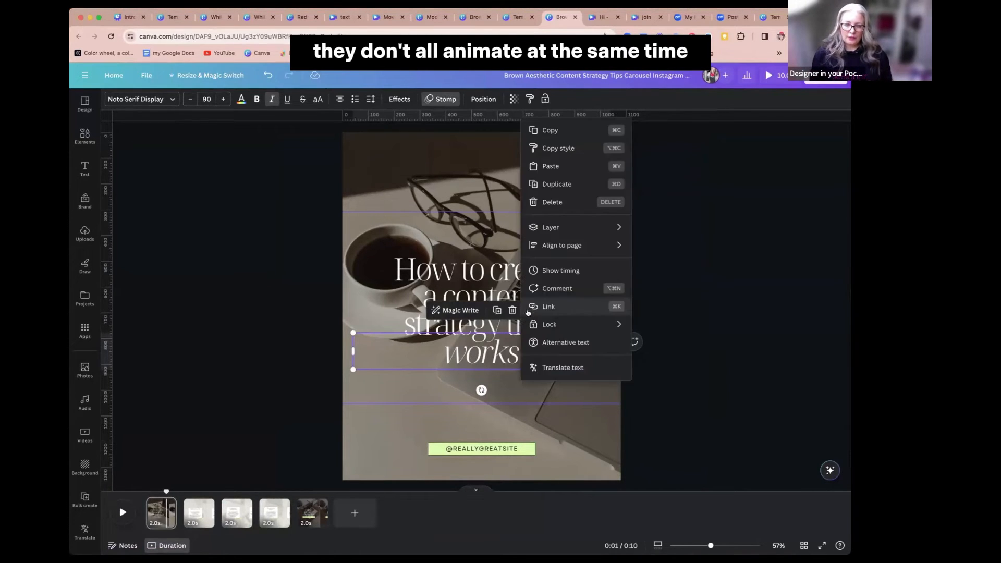
click(563, 270)
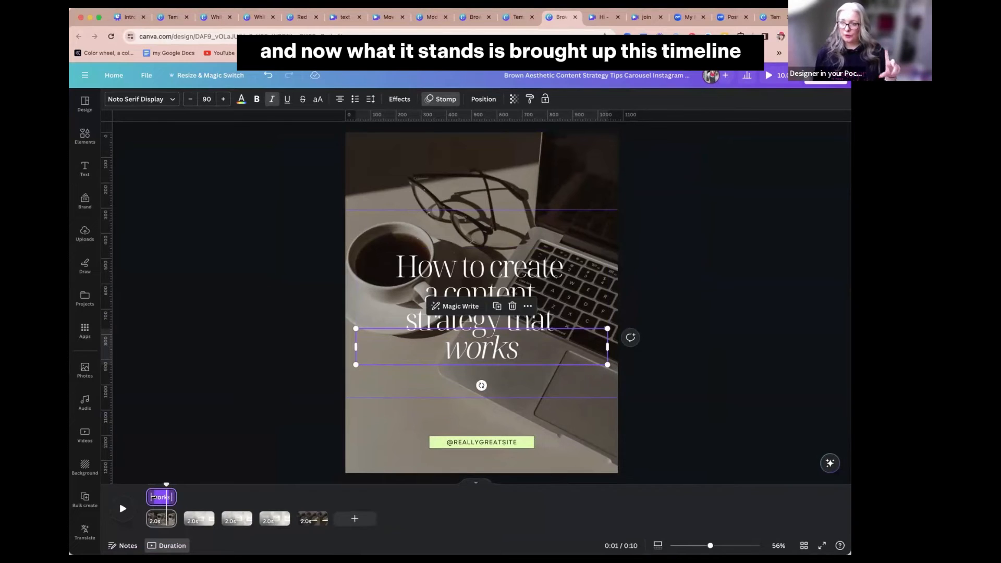
drag(149, 497, 152, 498)
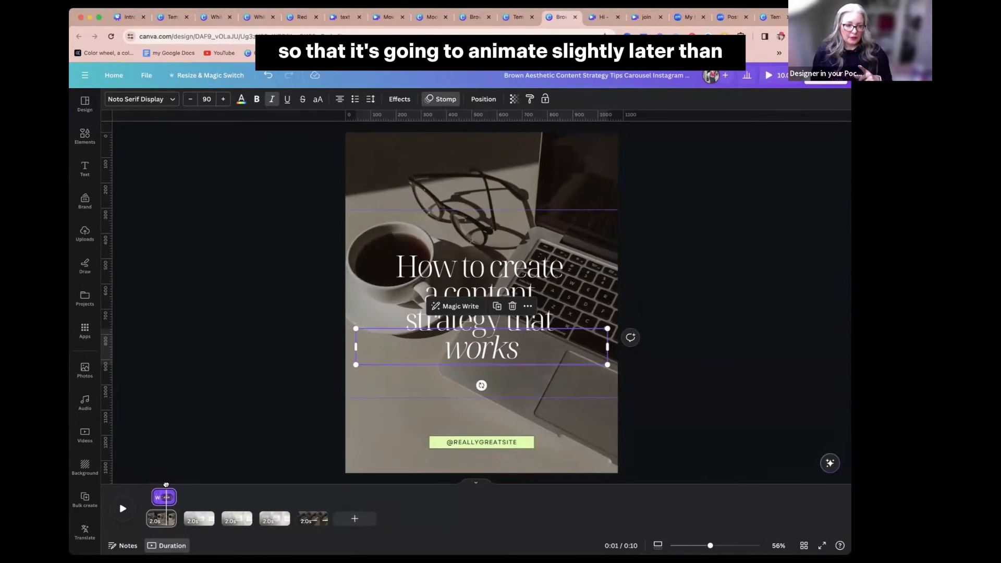
Play the first page from its beginning to check the delayed entrance of the "works" text.
drag(166, 485, 145, 485)
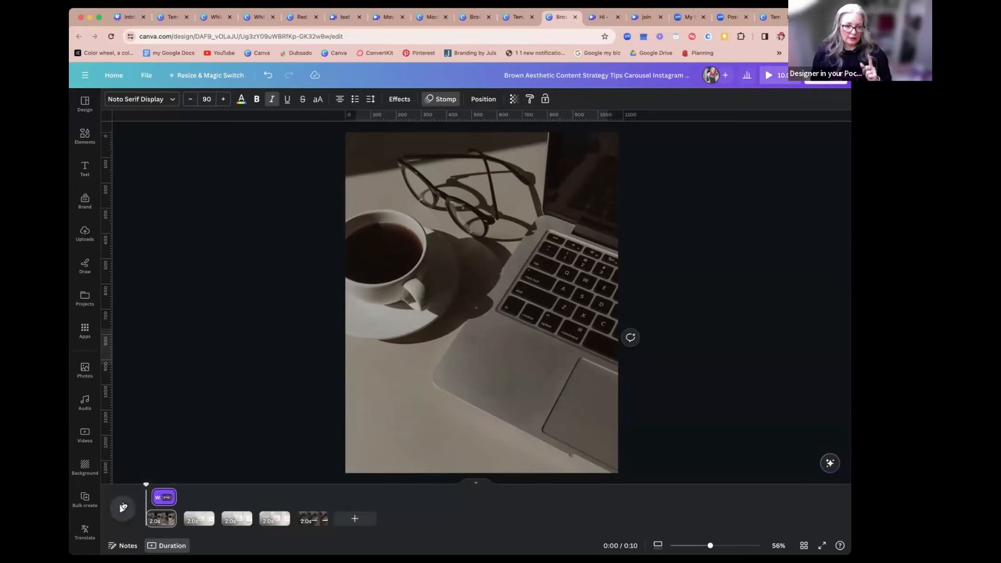
click(123, 508)
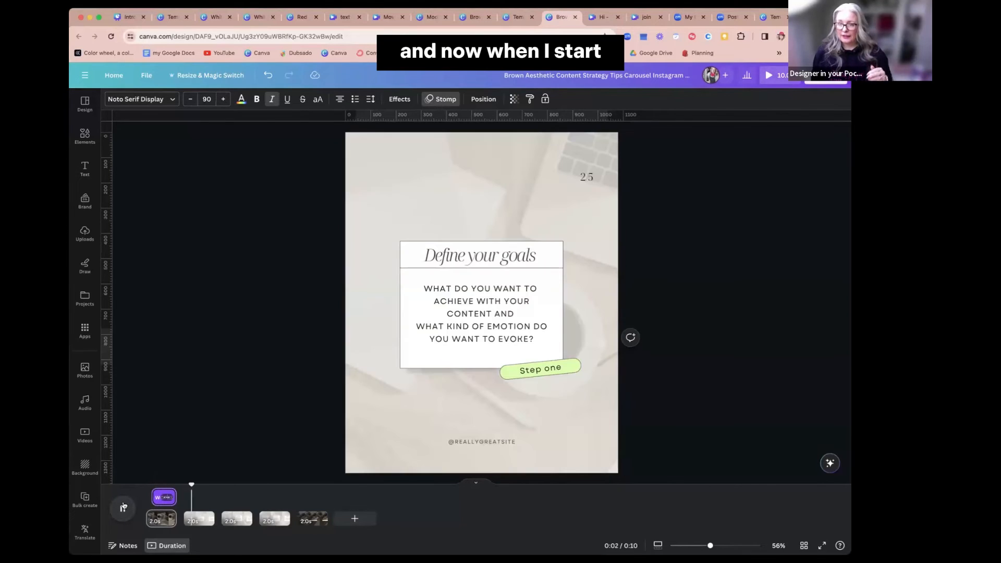
click(494, 346)
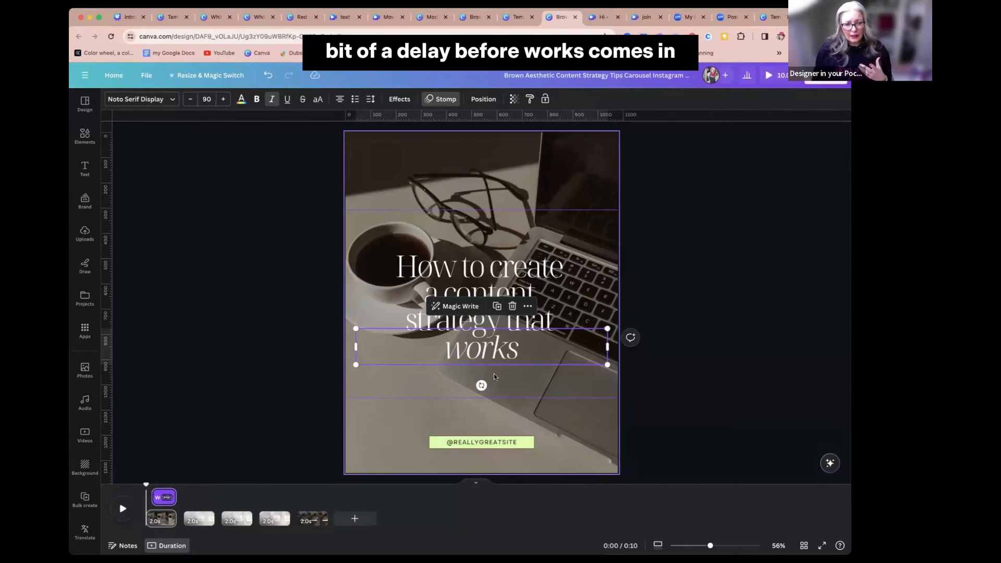
click(527, 306)
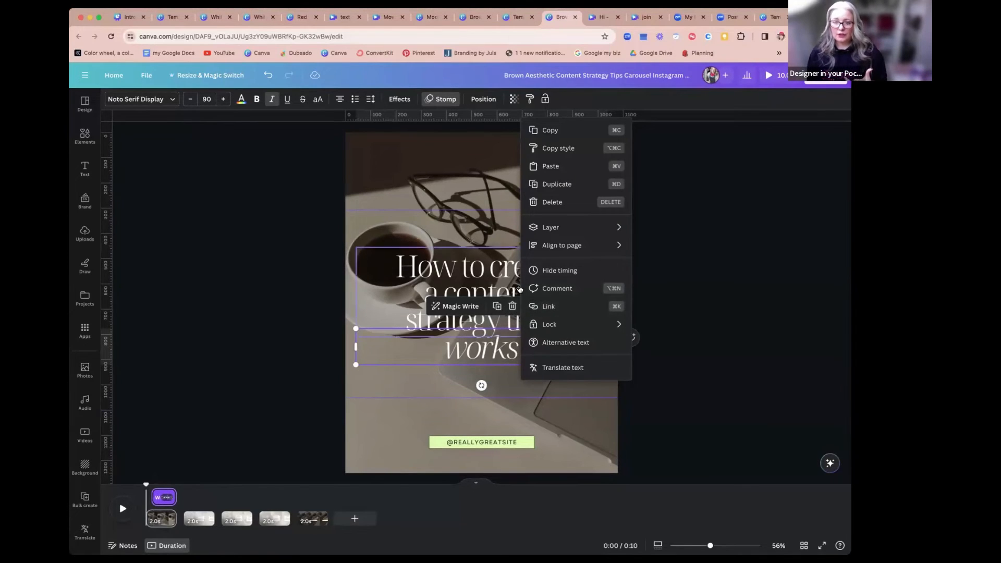
click(283, 378)
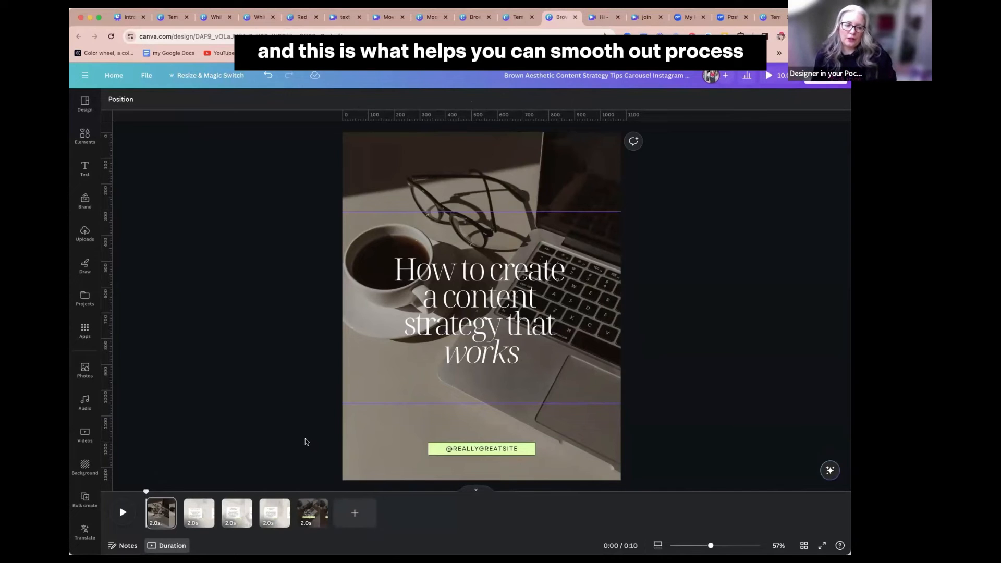
Try moving the handle text separately from its green box on the first page, and undo the move.
click(510, 449)
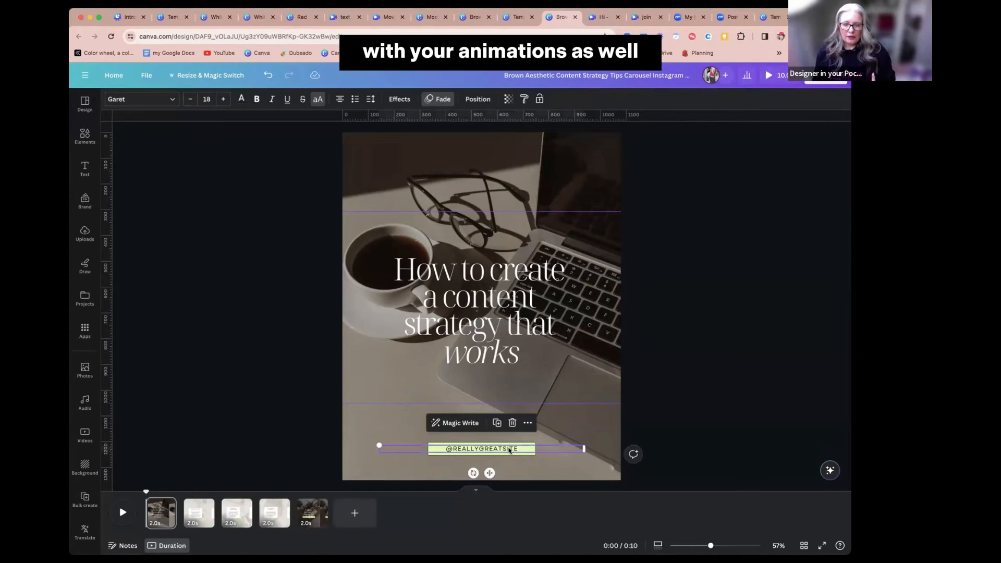
click(316, 437)
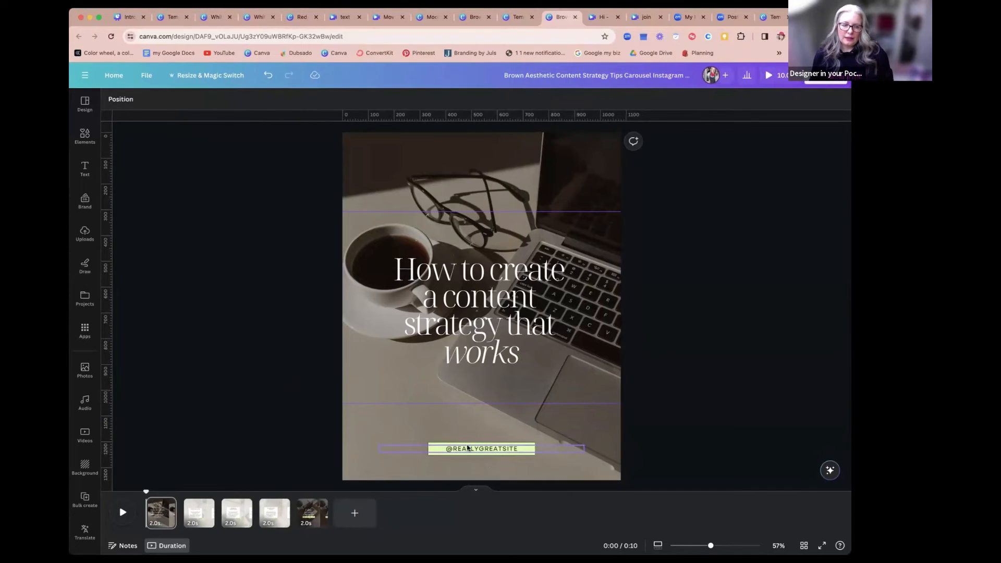
click(470, 450)
drag(471, 450, 470, 454)
key(super+z)
Group the handle text with its green box at the bottom of the first page.
drag(301, 439, 552, 468)
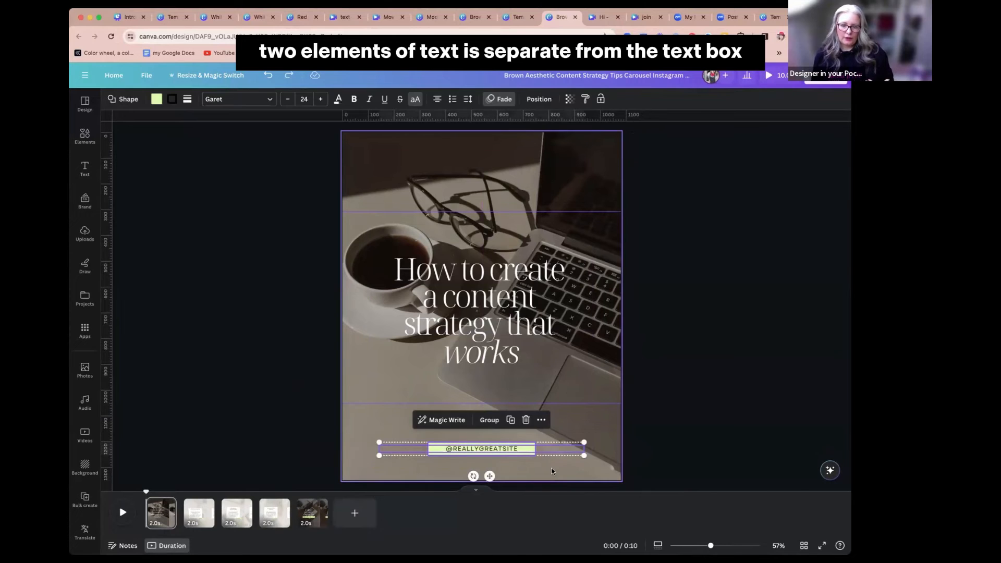
click(504, 101)
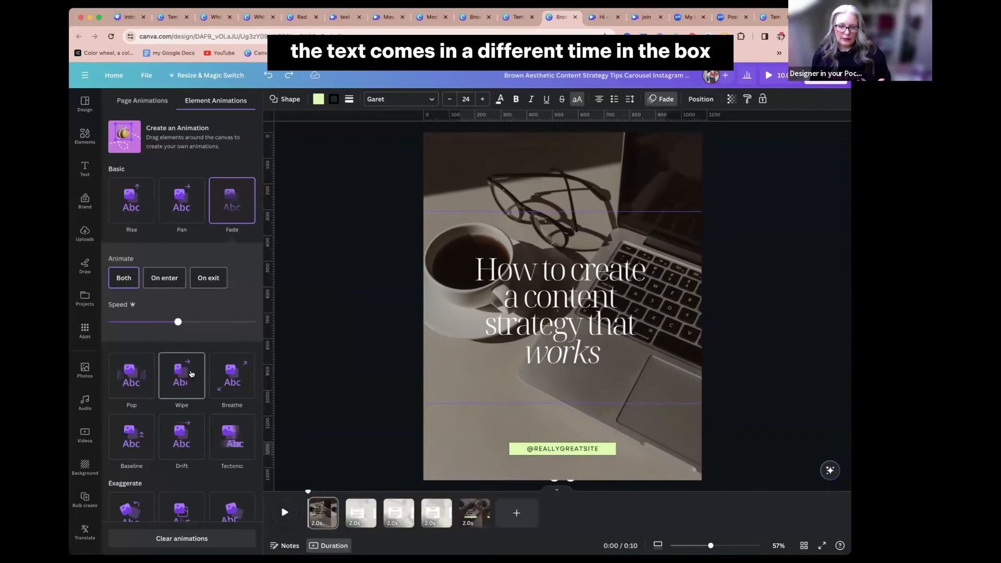
click(408, 454)
click(490, 420)
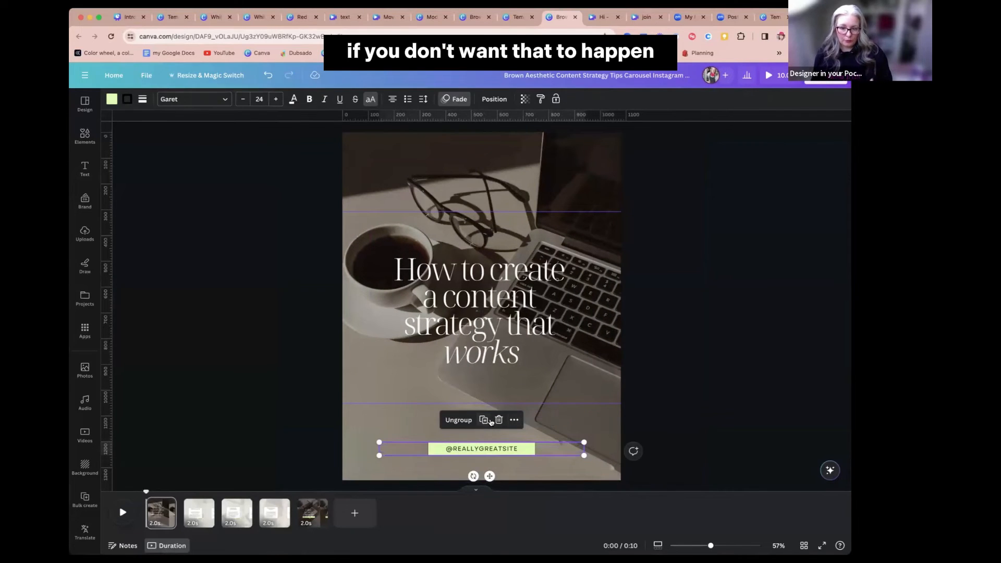
Keep Fade on the grouped handle, trim its timing so it enters near the first page's end, and preview the page.
click(456, 101)
scroll(154, 473, down, 3)
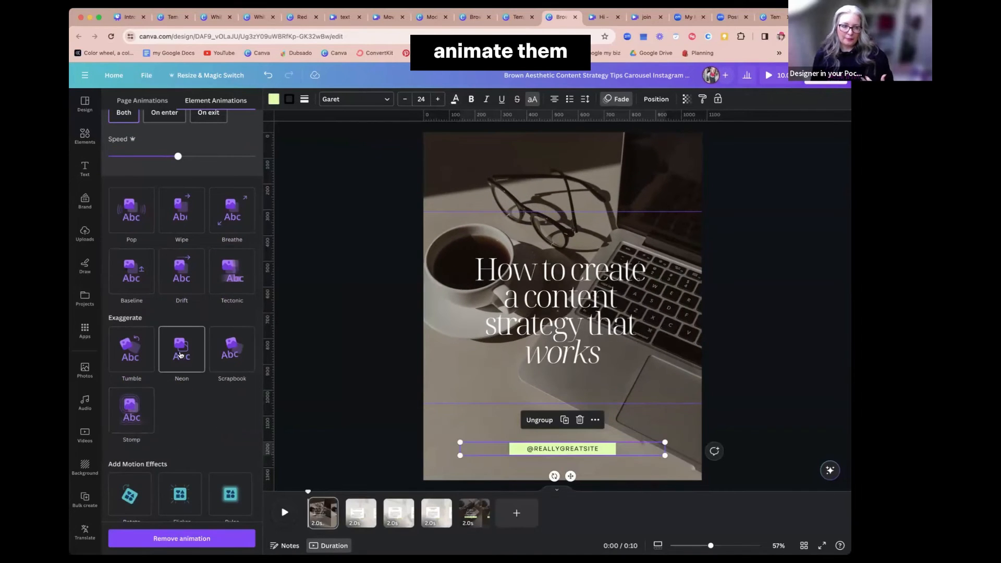
scroll(178, 353, up, 3)
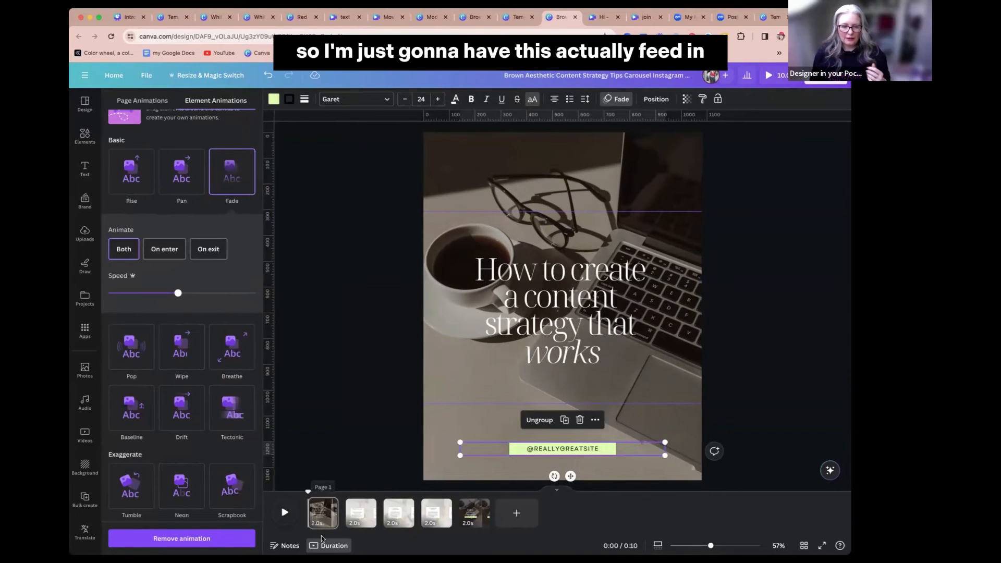
click(594, 420)
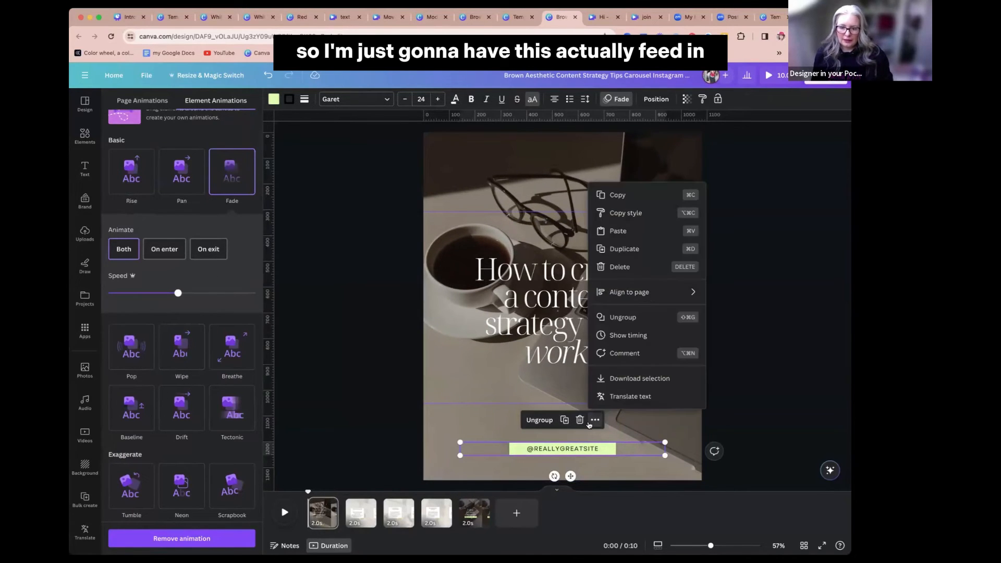
click(628, 335)
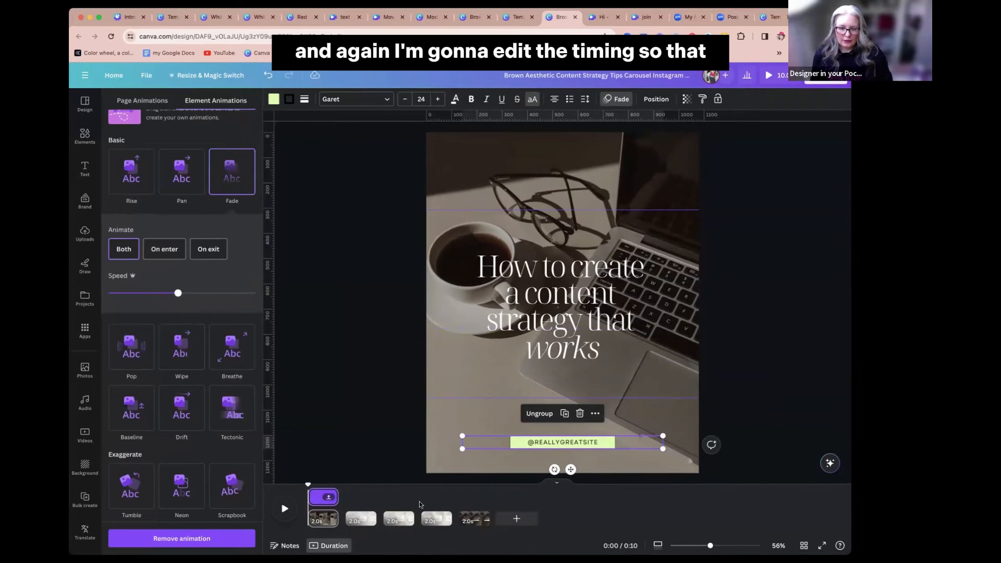
drag(314, 497, 325, 498)
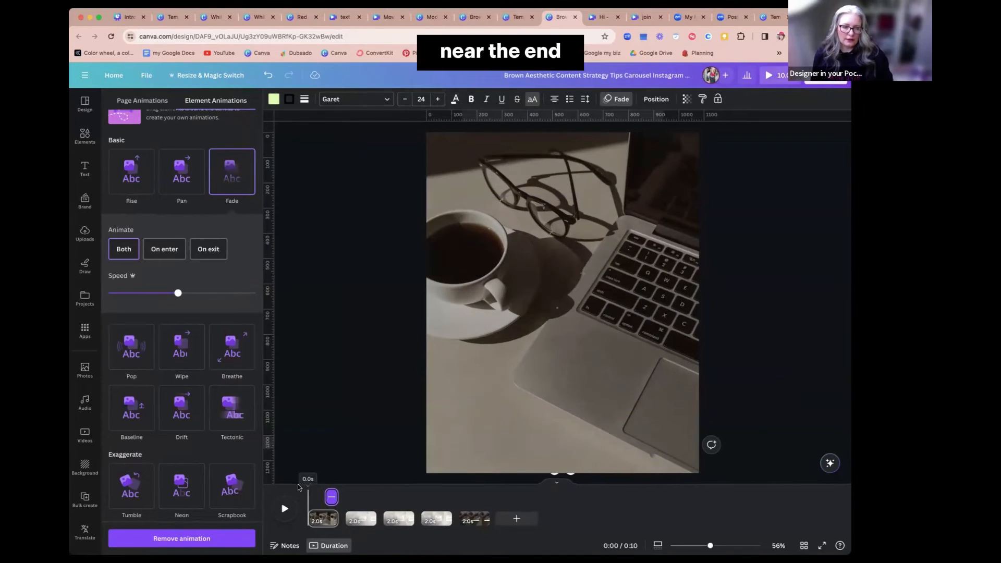
click(285, 508)
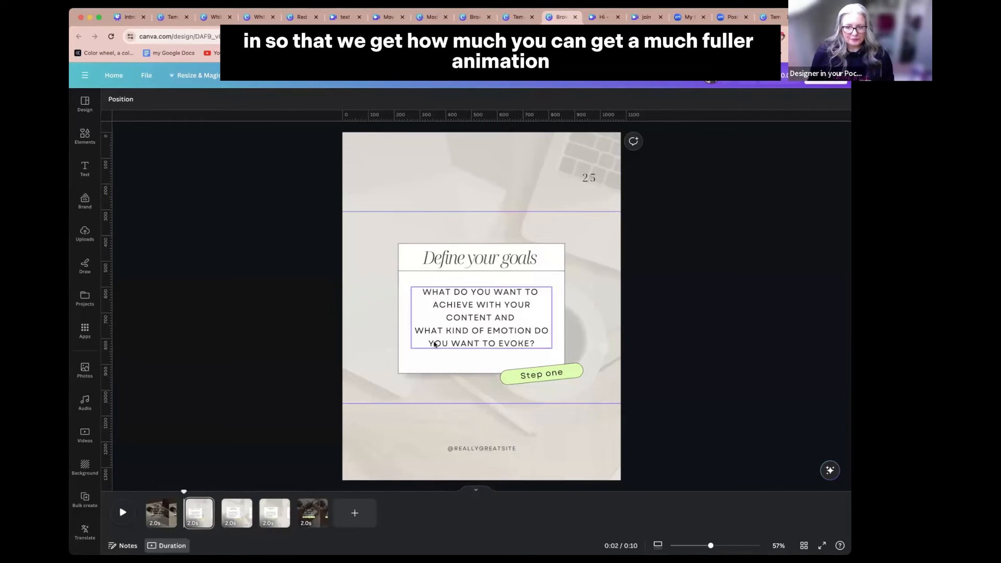
Group the "Step one" text with its green label on the second page and apply the Stomp animation to the group.
drag(567, 375, 571, 388)
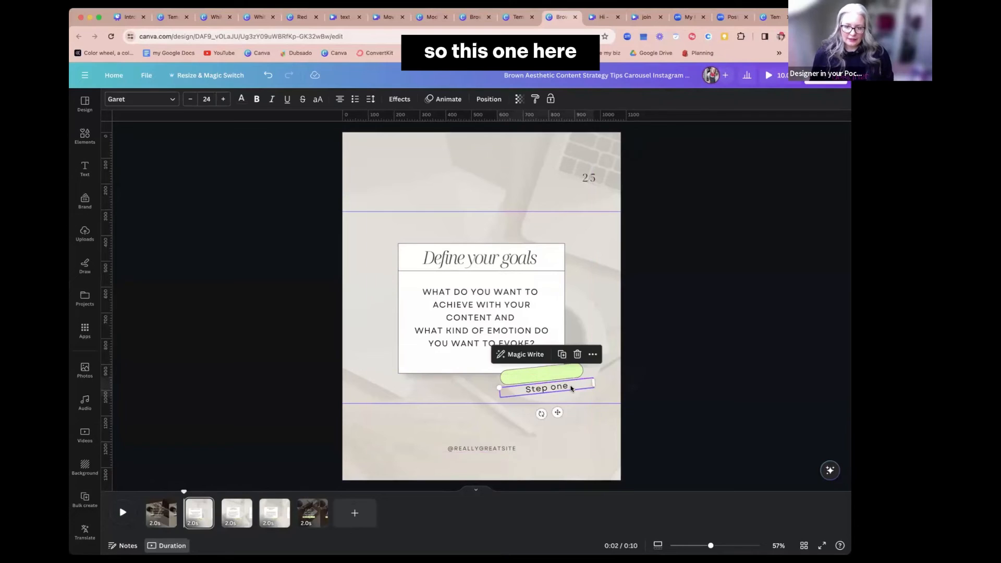
key(super+z)
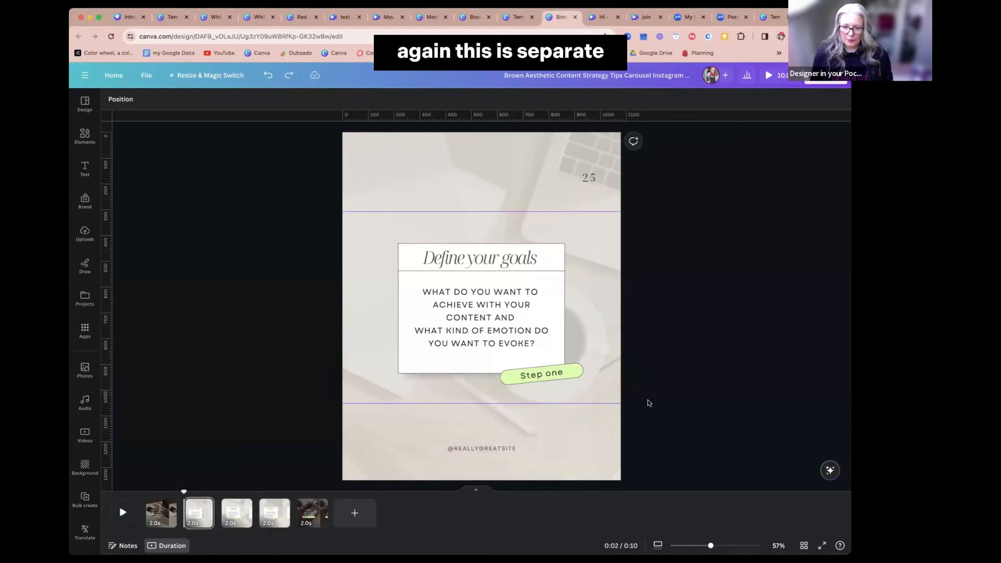
drag(648, 401, 577, 359)
click(549, 339)
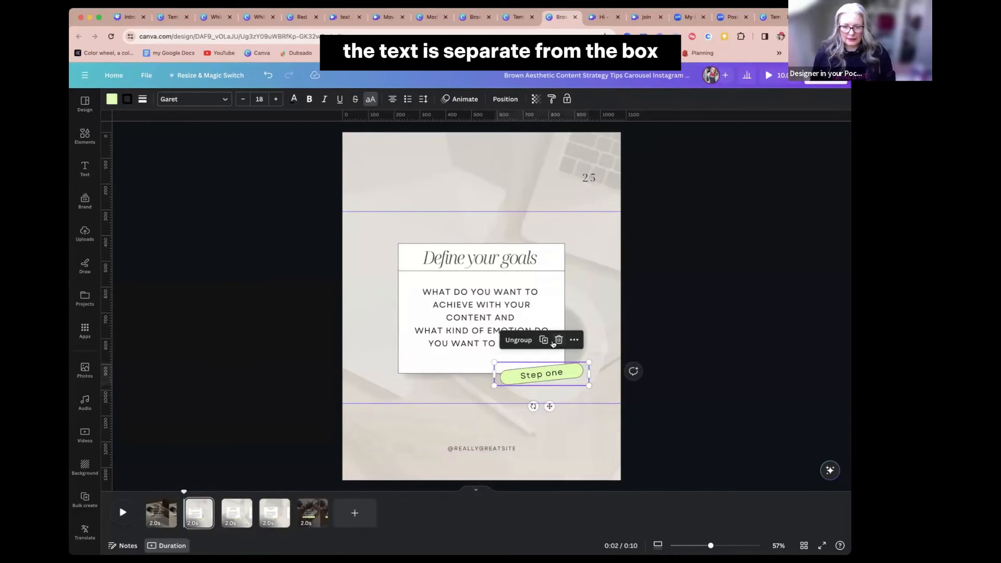
click(460, 99)
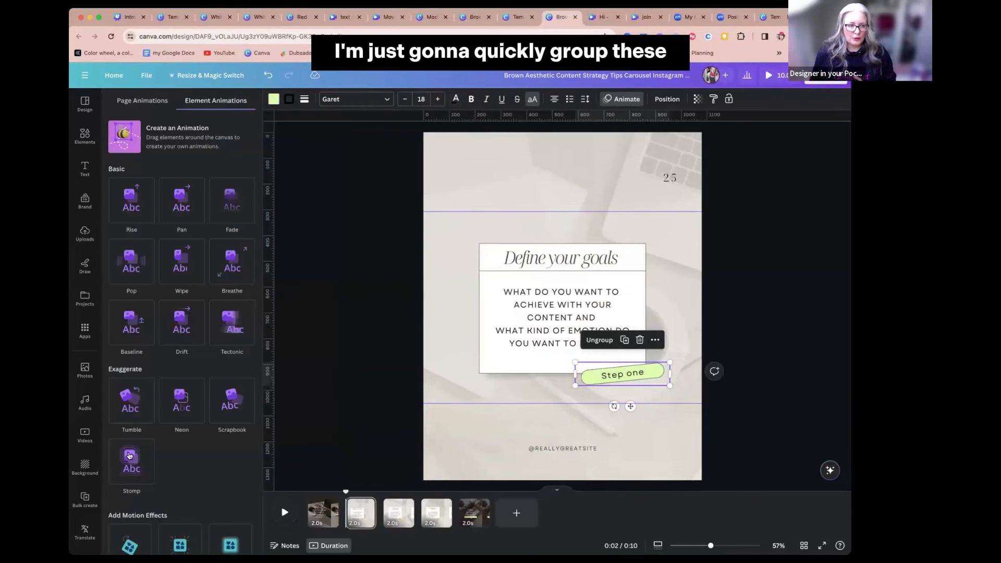
click(134, 424)
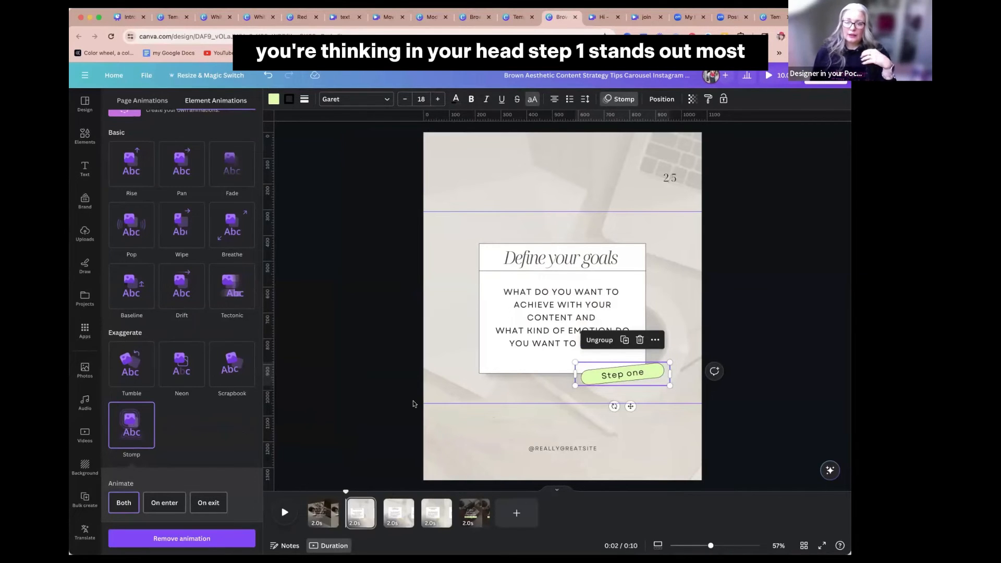
Delete the "25" number and the handle text from the second page.
click(660, 179)
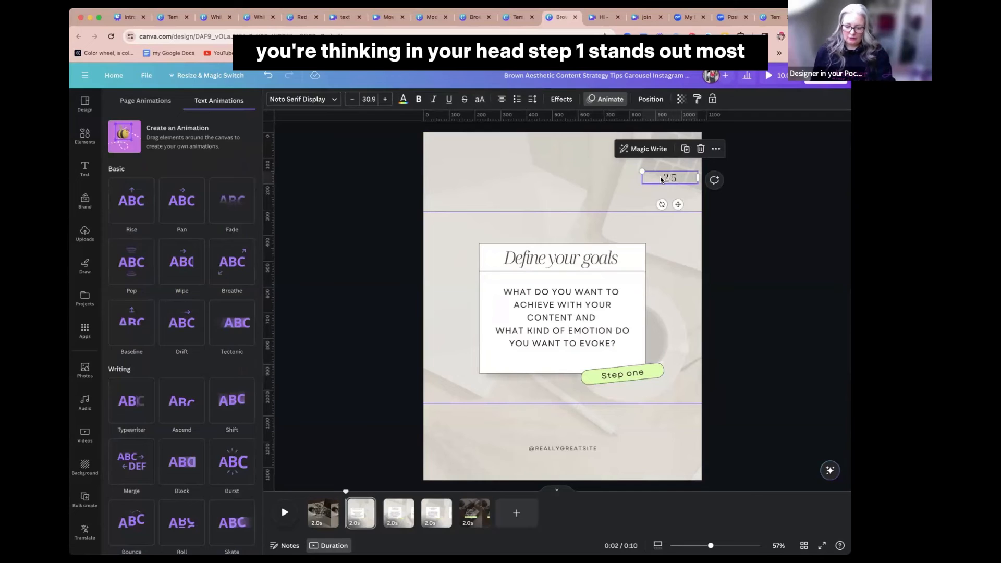
click(337, 336)
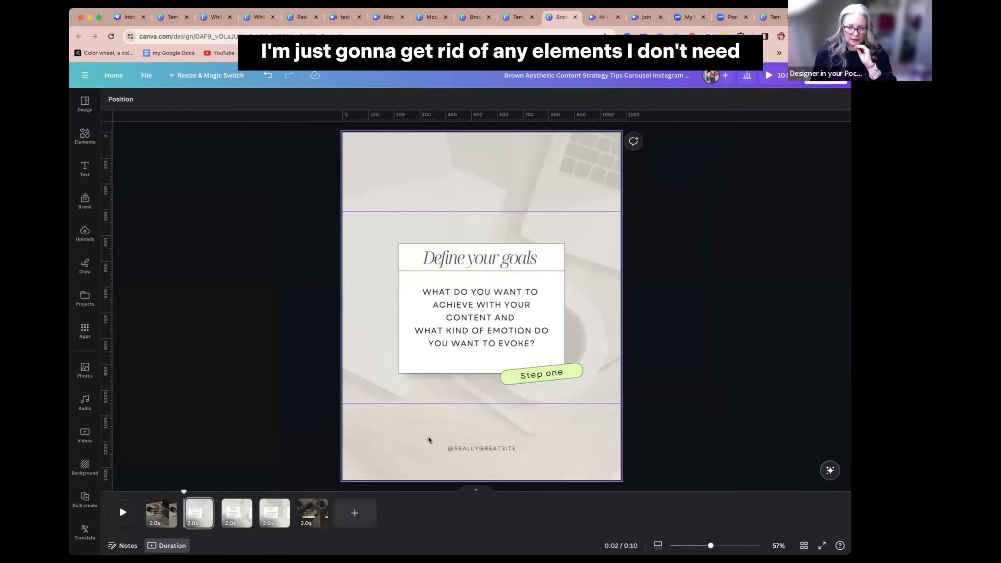
click(464, 450)
key(Delete)
Animate the "Define your goals" heading on the second page with Typewriter, on enter only, written by character.
click(493, 266)
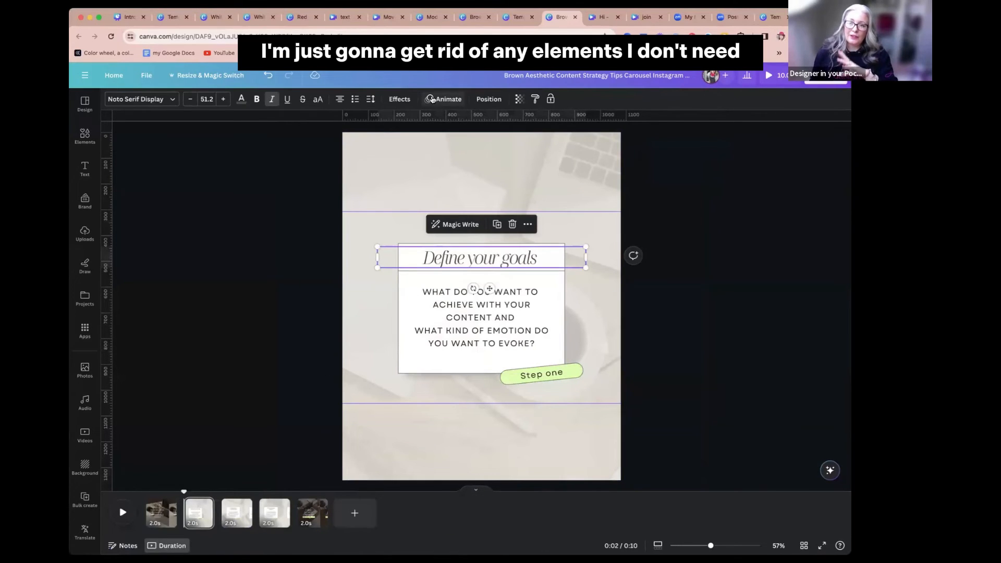
click(428, 100)
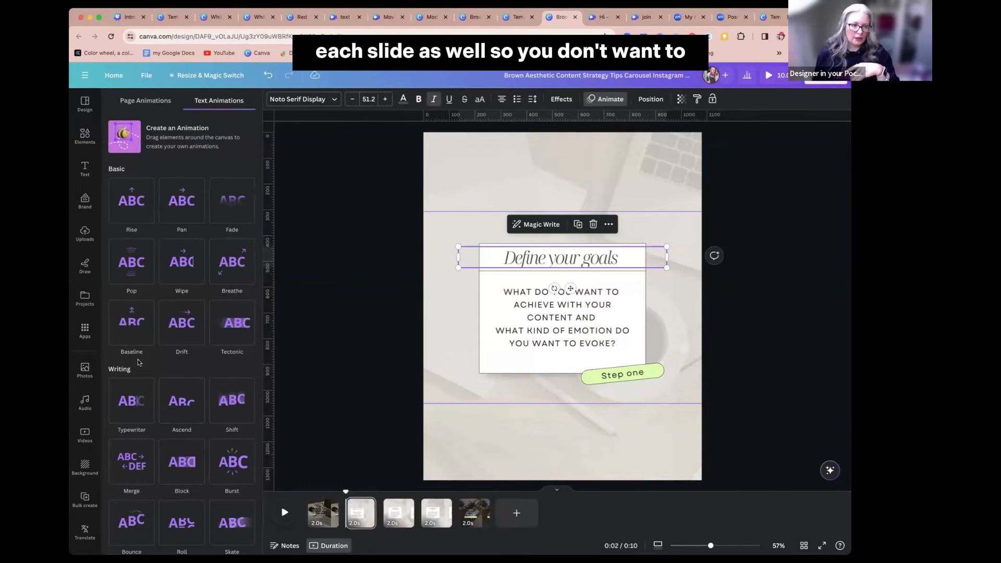
scroll(168, 361, down, 2)
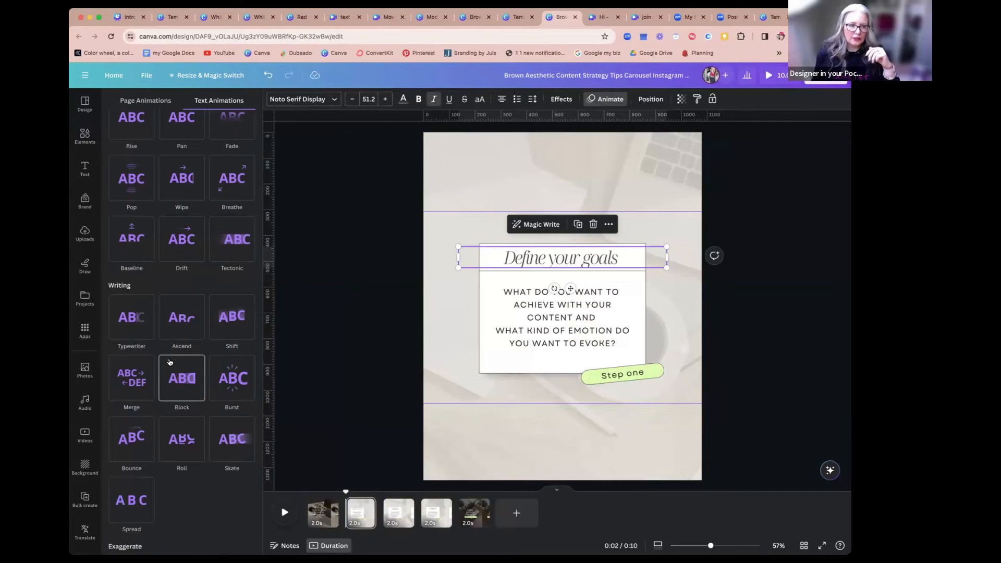
scroll(169, 361, up, 1)
click(135, 359)
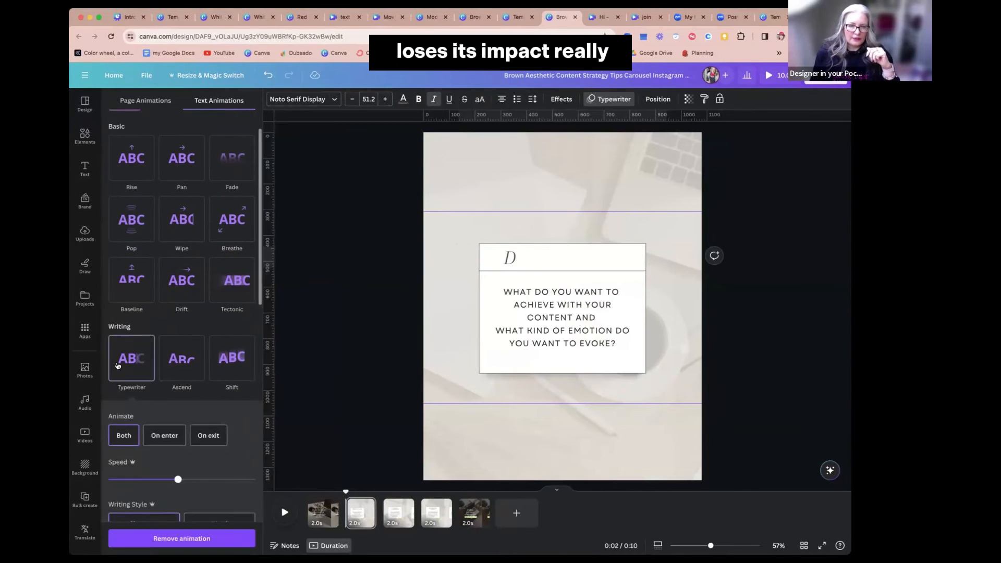
click(171, 417)
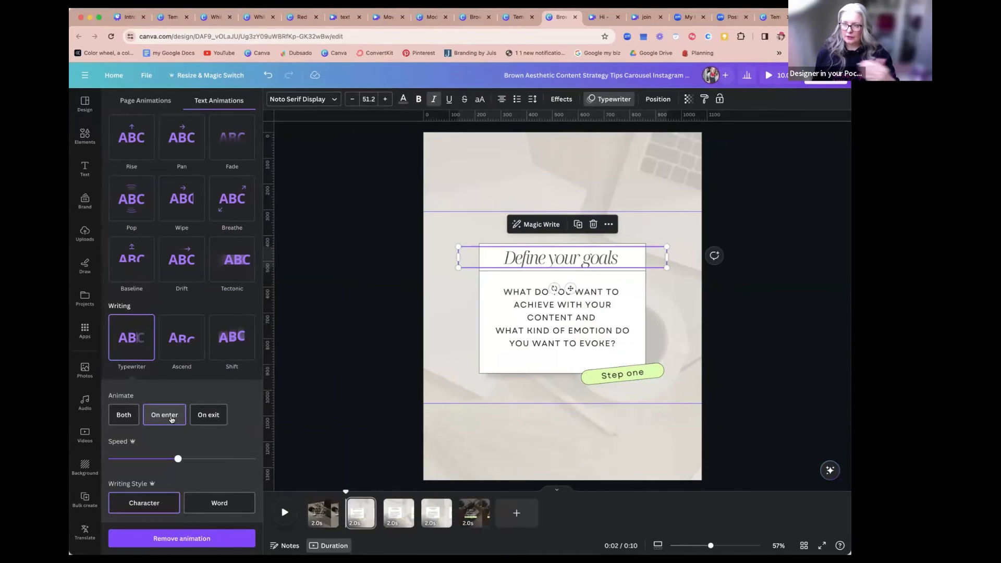
Animate the second page's body text with Ascend, on enter only, by line and at a slower speed.
click(530, 320)
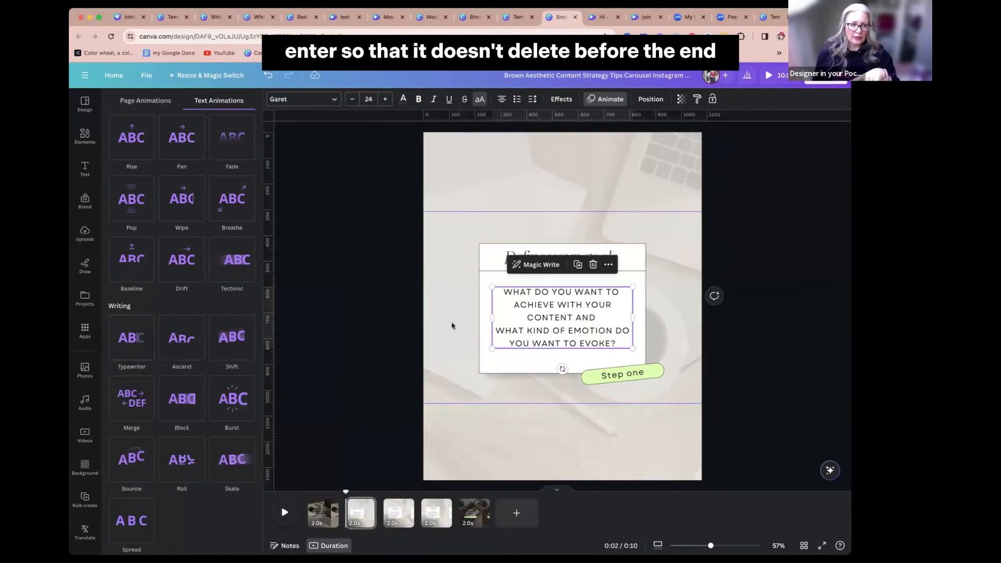
click(181, 348)
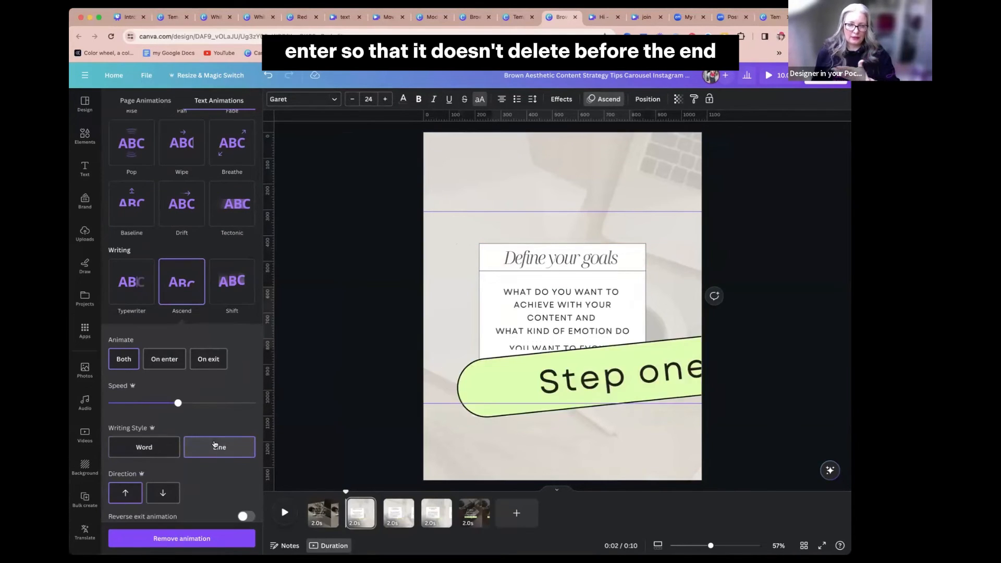
click(135, 403)
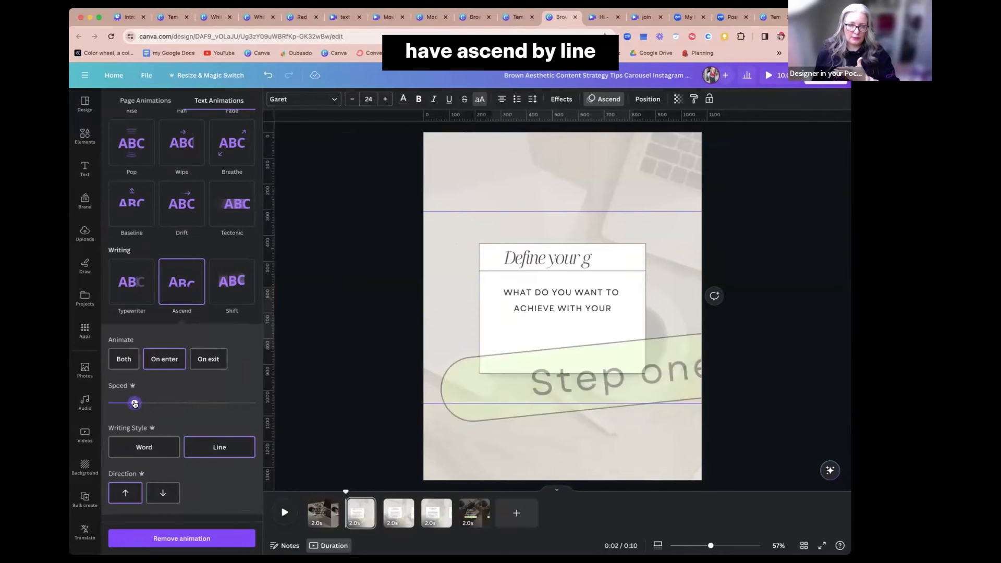
Group the "Step two" text with its green label on the third page and apply the Stomp animation to the group.
click(394, 522)
click(654, 372)
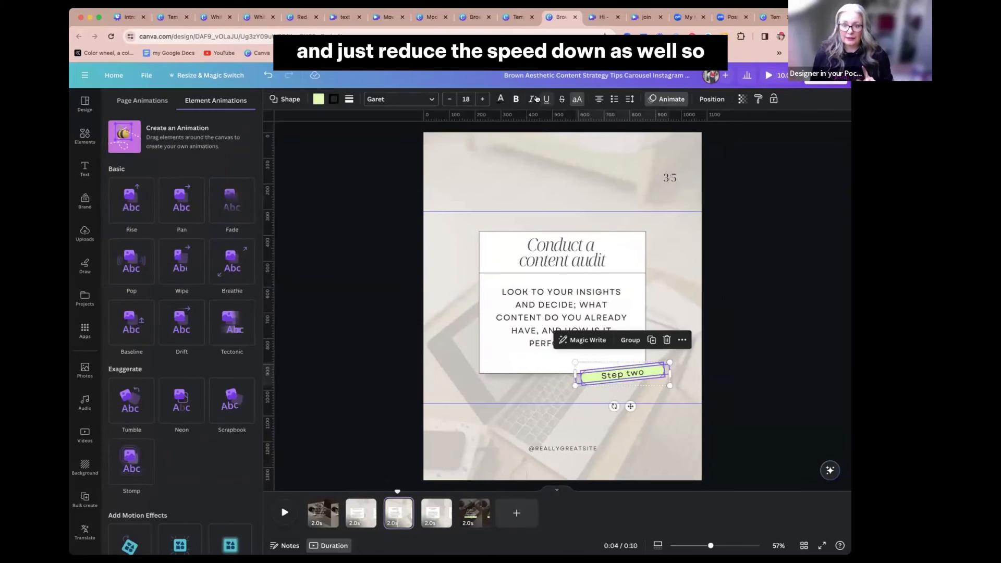
click(661, 99)
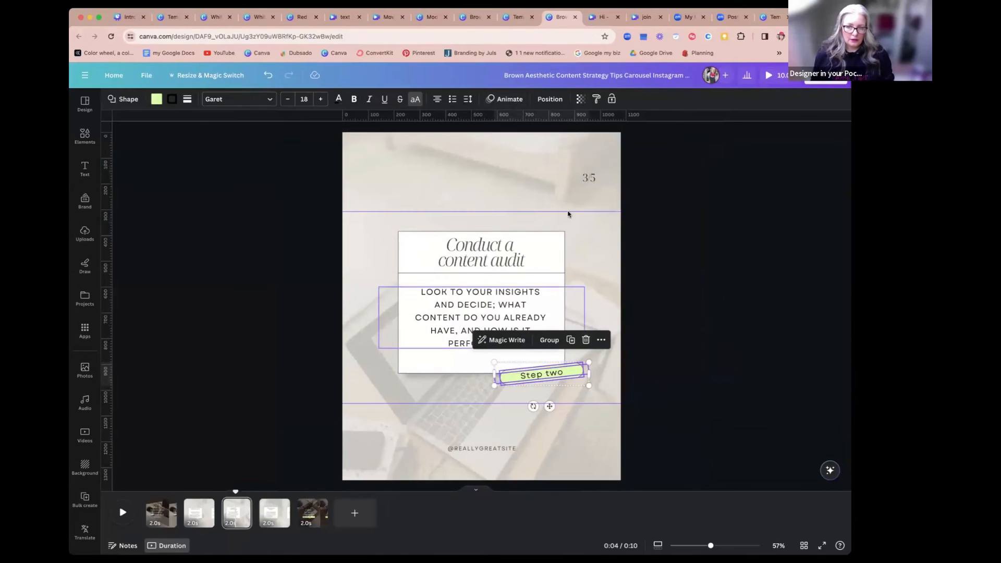
click(501, 100)
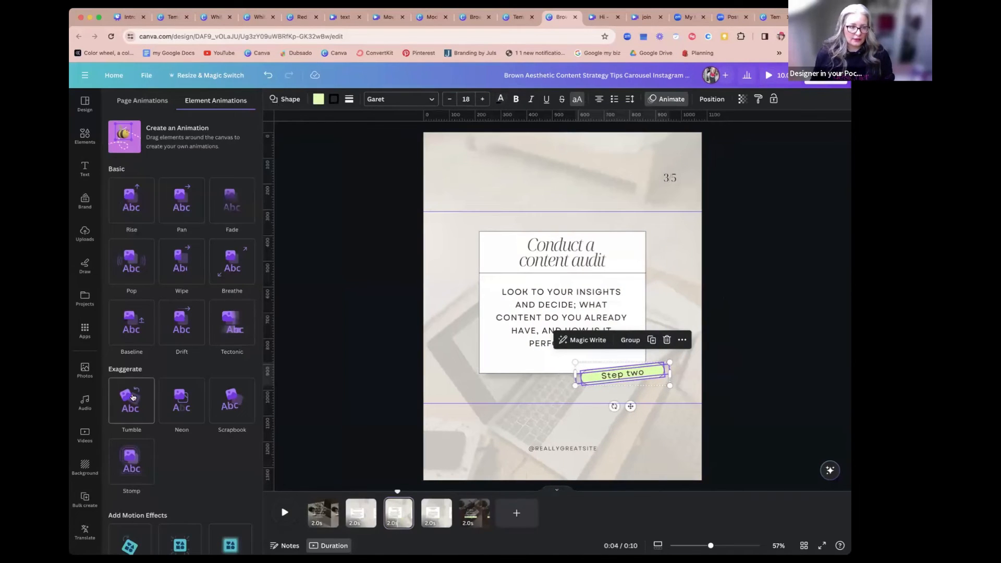
click(131, 459)
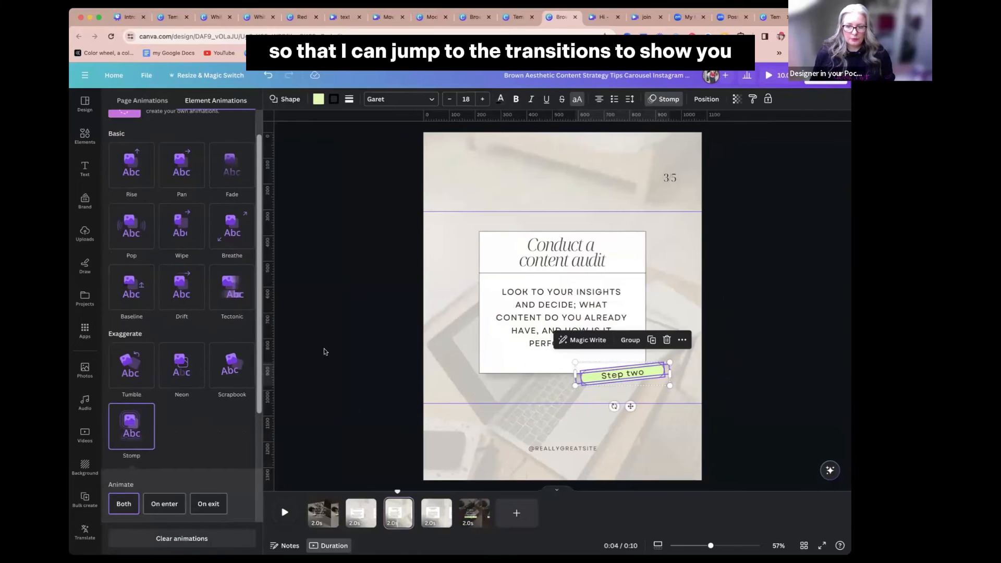
click(630, 340)
click(132, 432)
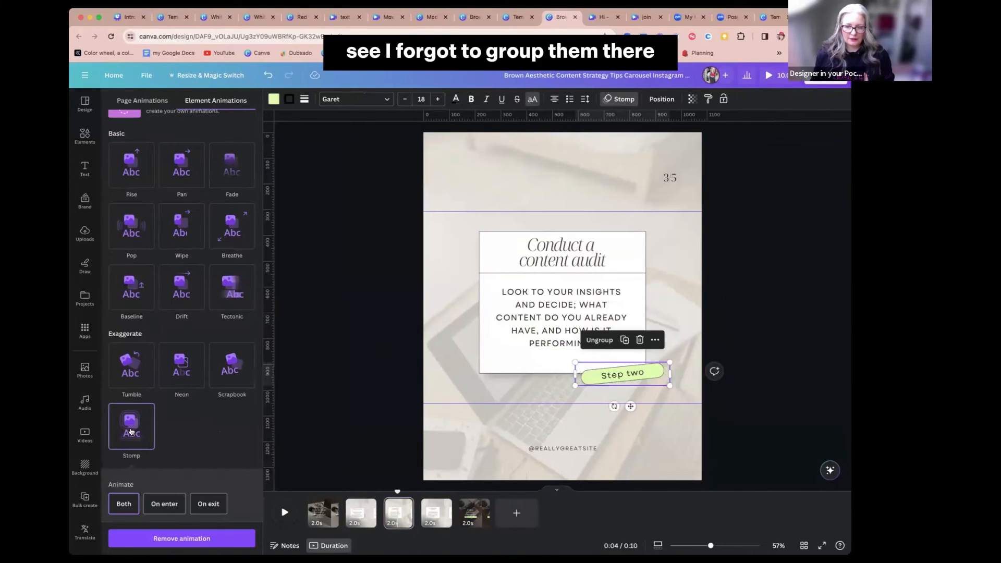
Delete the "35" number from the third page and animate the "Conduct a content audit" heading with Typewriter on enter.
click(670, 178)
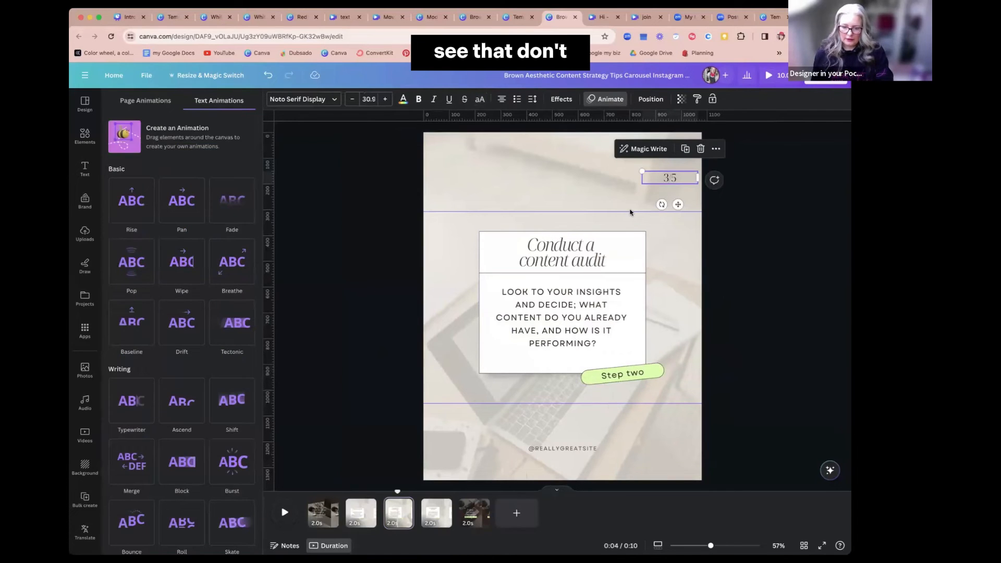
key(Delete)
click(478, 259)
click(443, 99)
scroll(232, 400, down, 2)
click(545, 312)
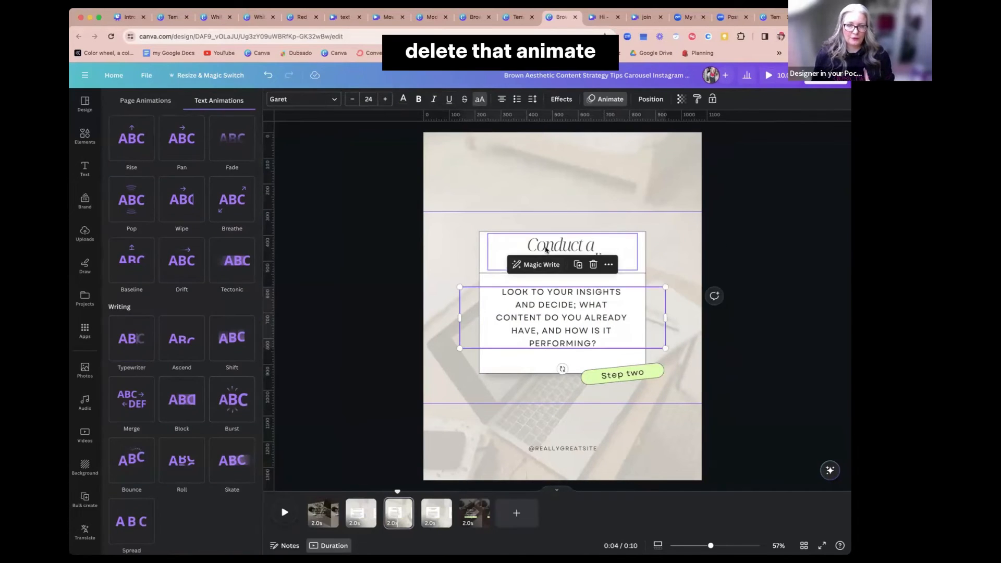
click(545, 249)
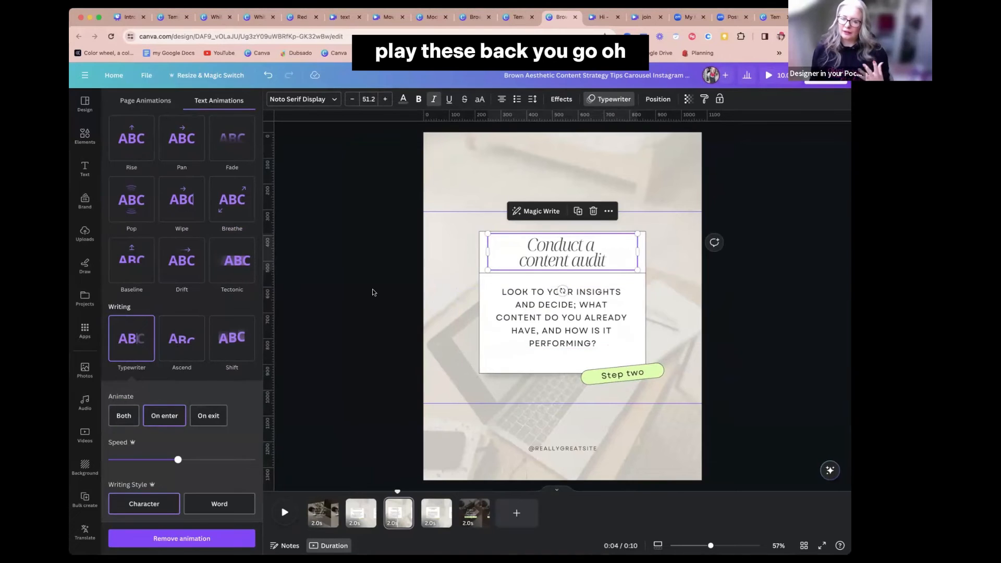
Animate the third page's body text with Ascend, on enter only, by line and at a slower speed.
click(503, 305)
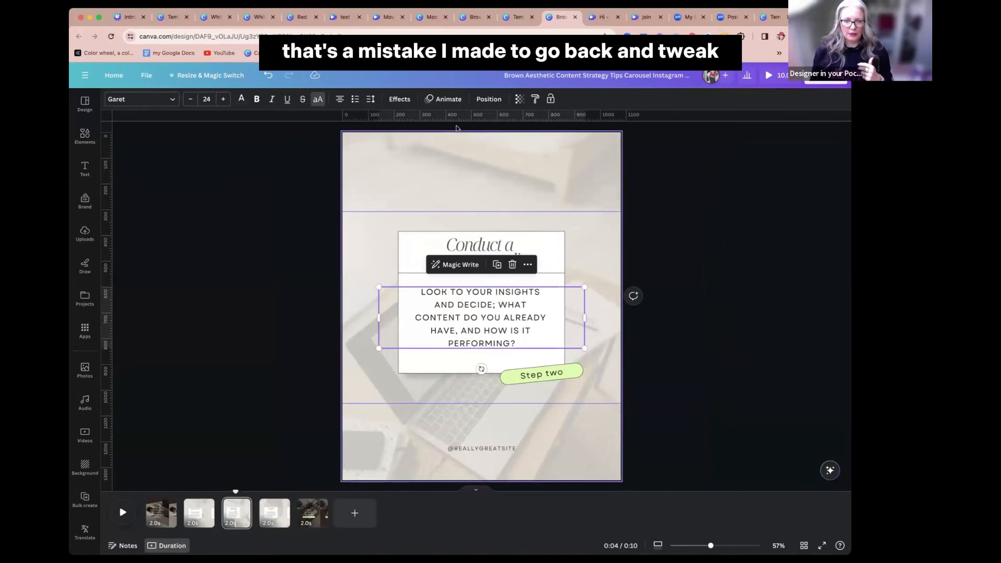
click(443, 99)
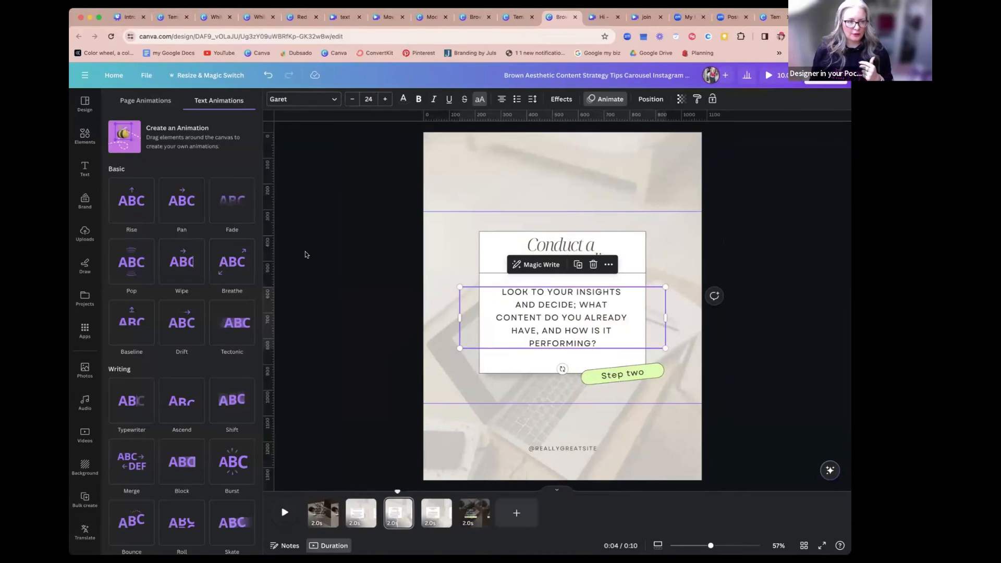
click(203, 400)
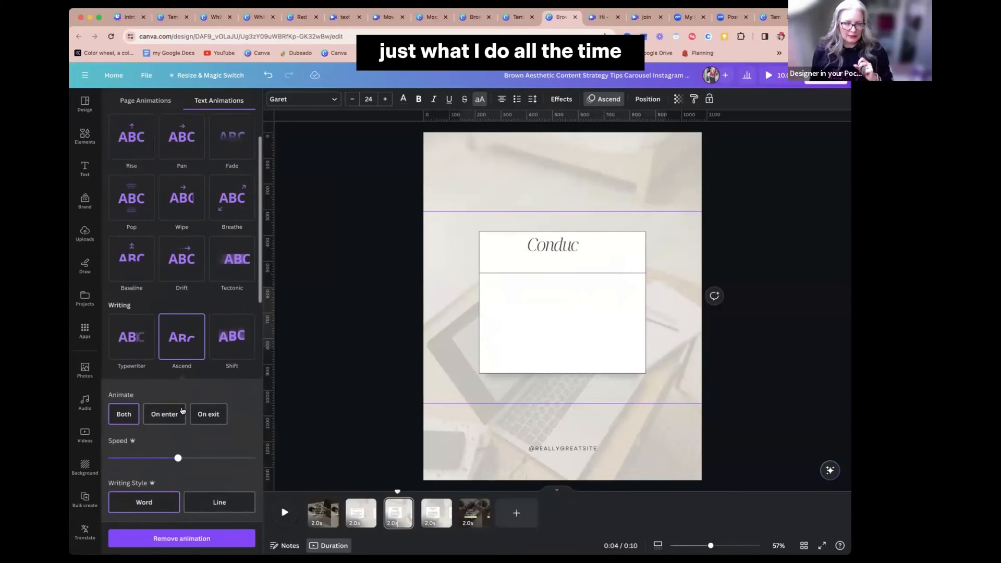
click(177, 368)
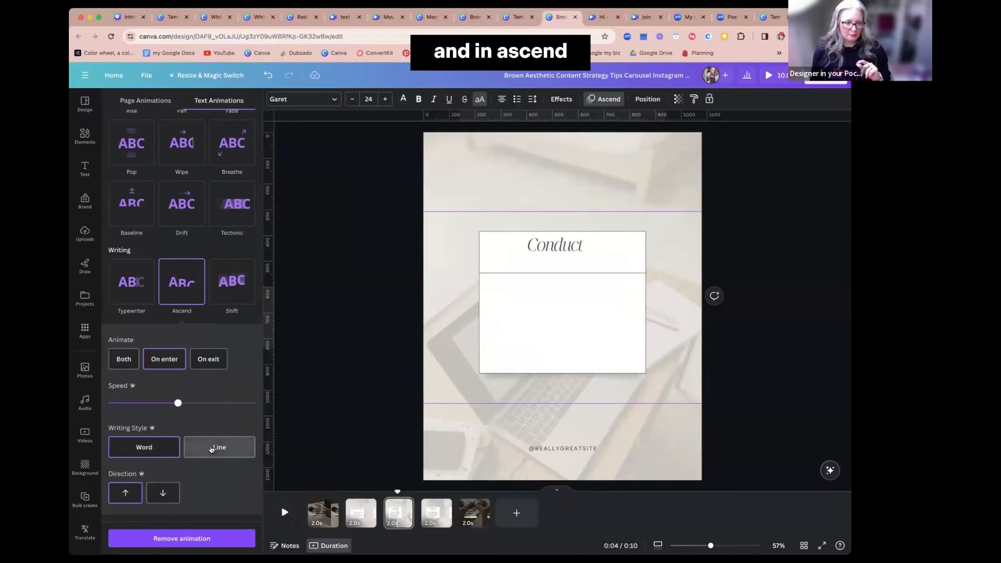
click(131, 405)
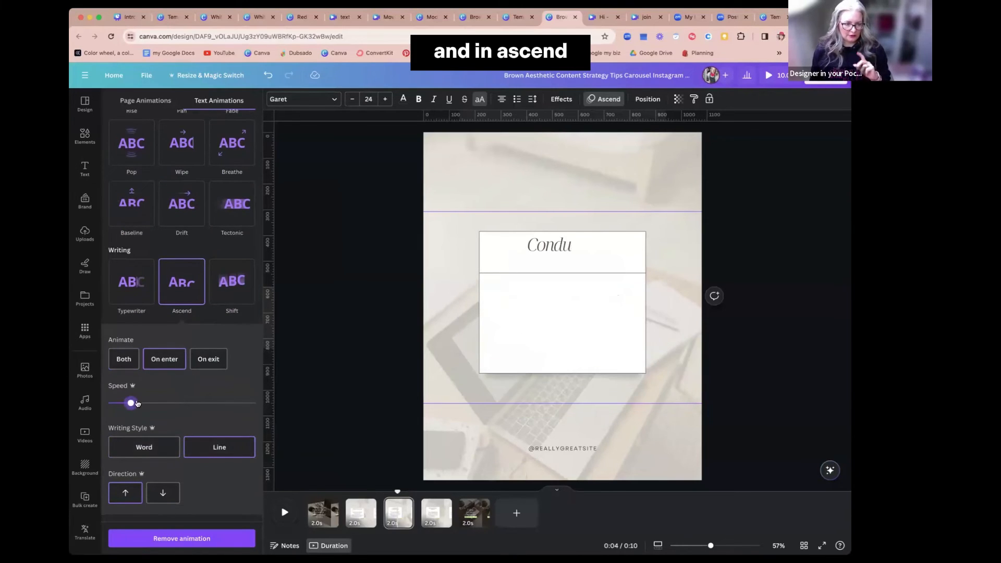
Apply Stomp to the grouped "Step three" label on the fourth page and remove the page's "45" number.
click(438, 518)
click(647, 370)
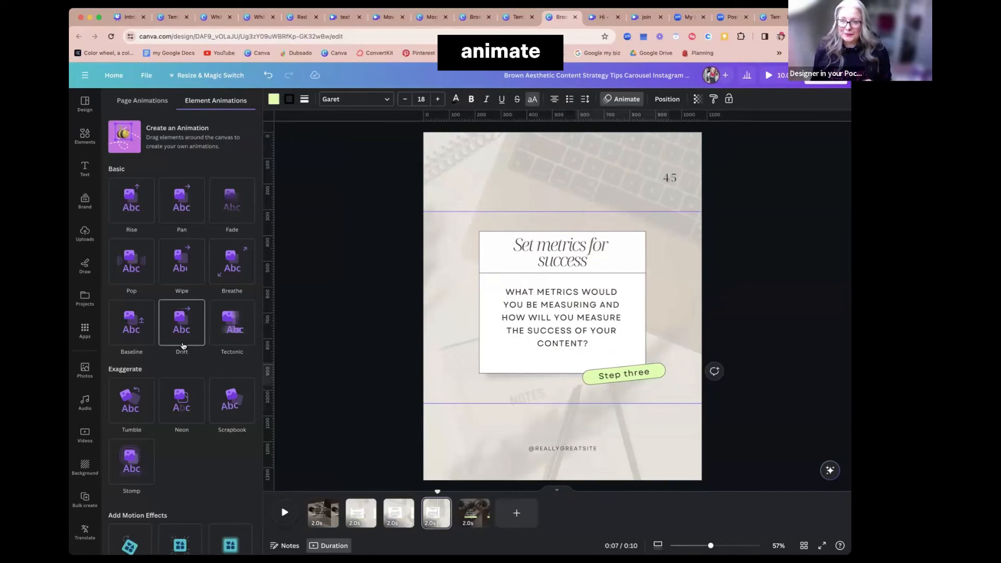
scroll(182, 346, down, 3)
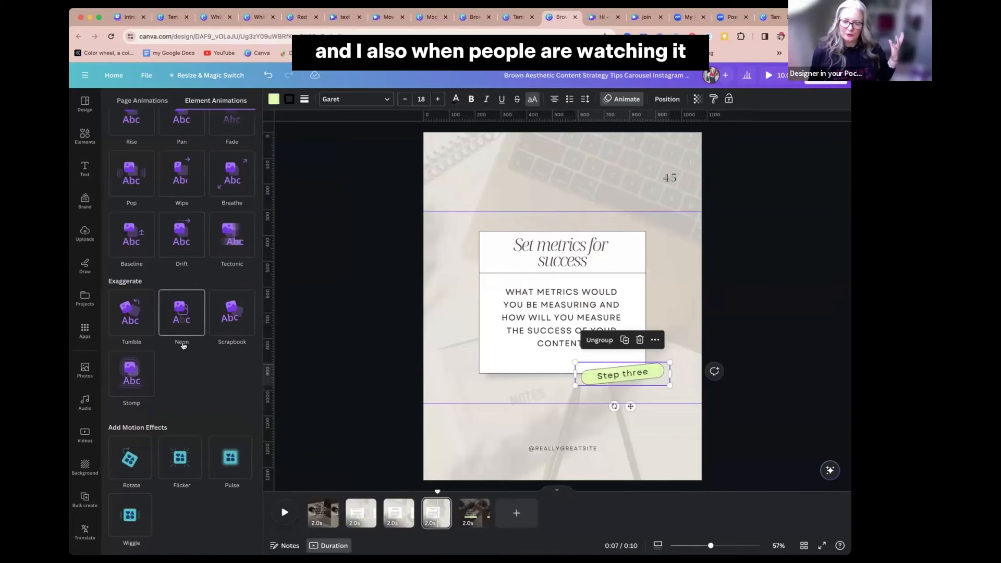
click(136, 371)
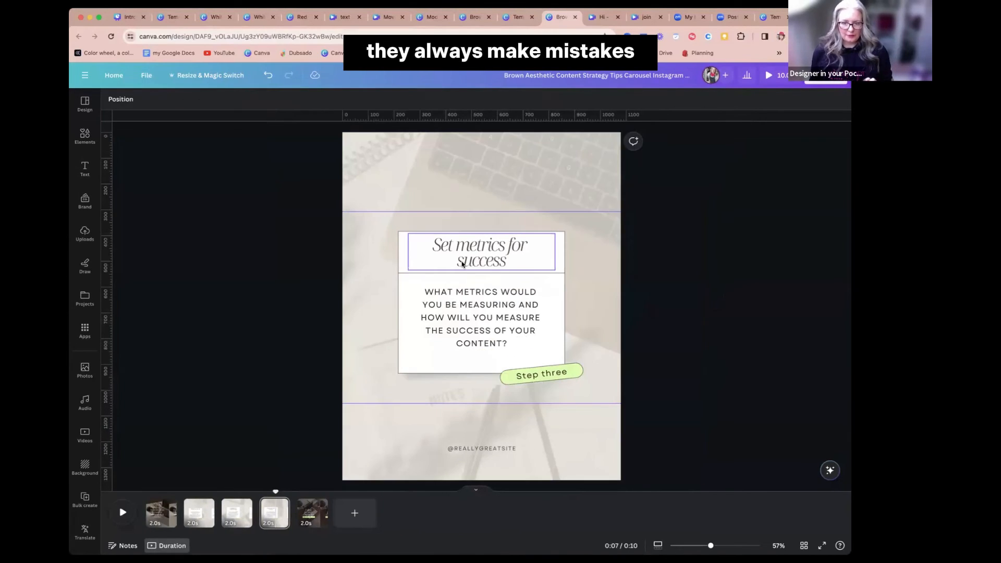
Animate the fourth page's heading with Typewriter and its body text with Ascend on enter, by line, at a slower speed.
click(562, 252)
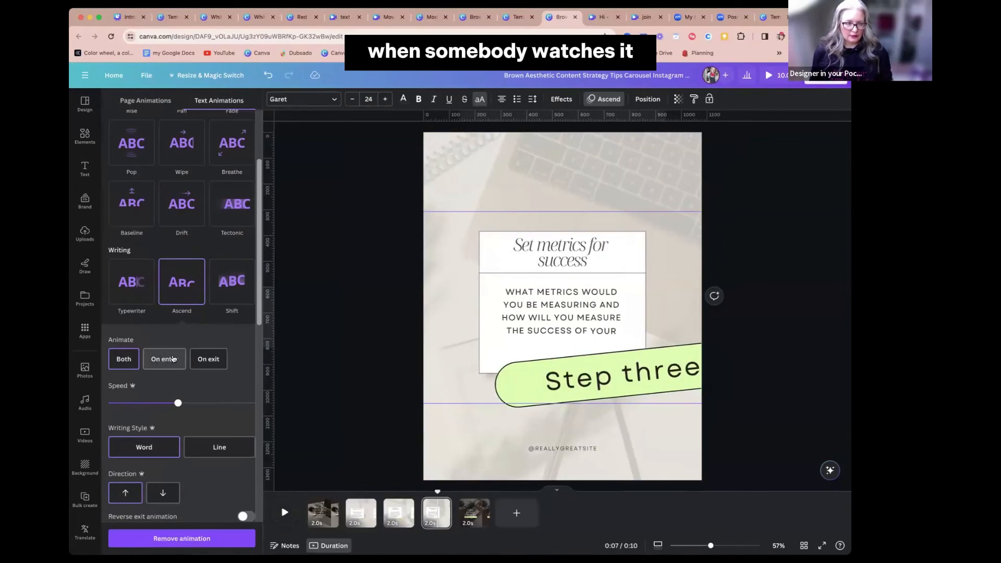
click(174, 358)
click(216, 447)
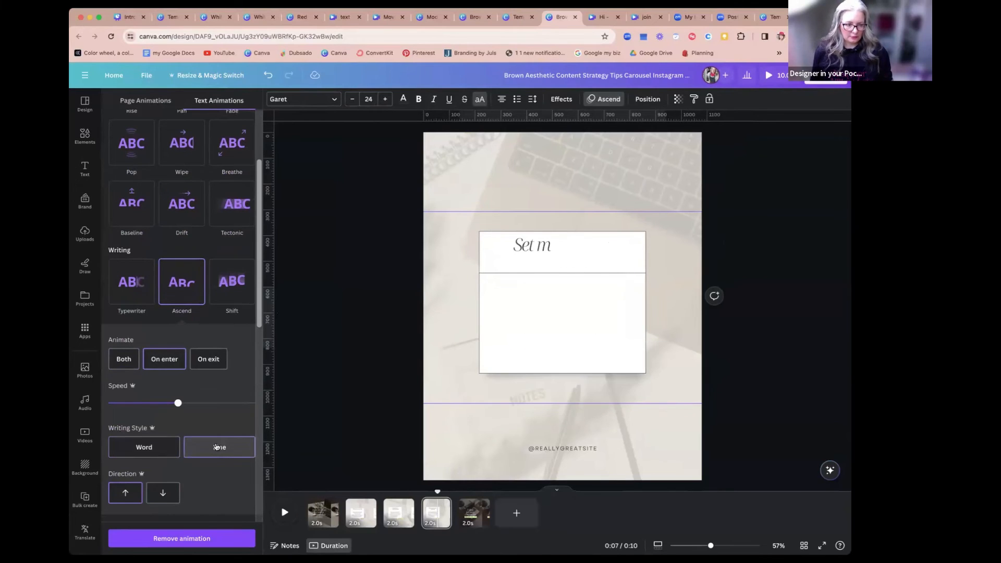
click(131, 403)
click(370, 355)
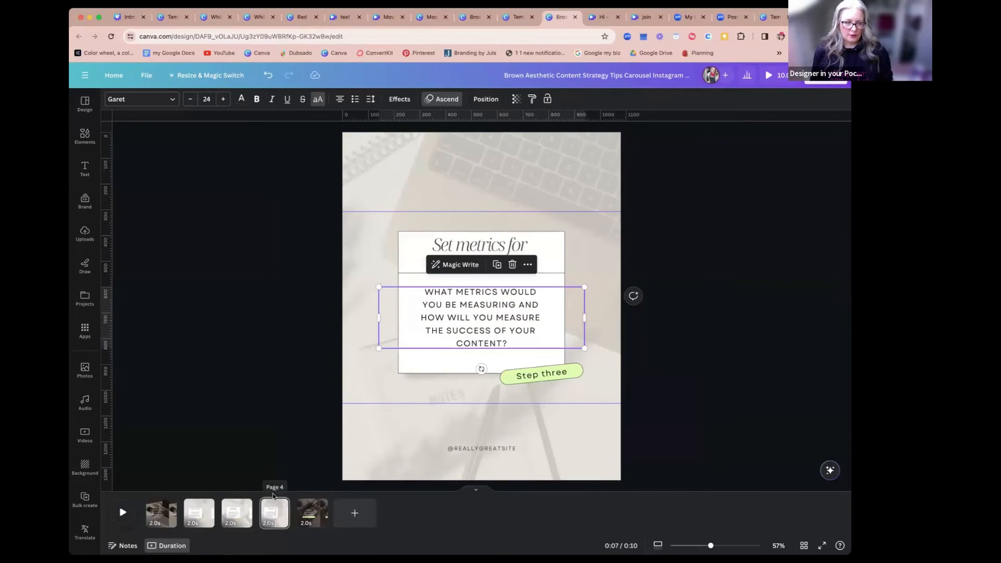
Play the video from the start, and set the Stomp animation of the "Step one" label to On enter.
drag(273, 495, 134, 500)
click(122, 512)
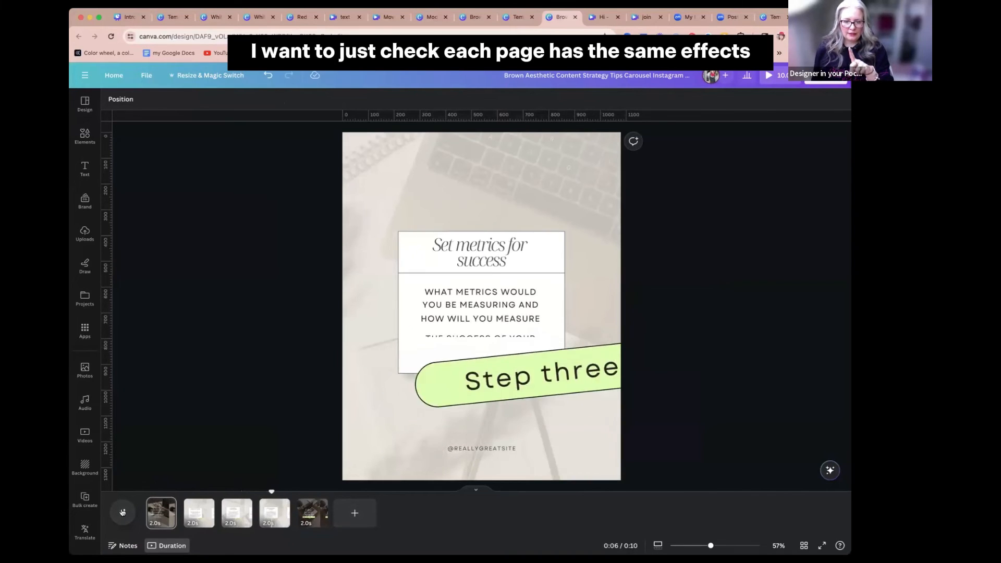
click(207, 513)
click(552, 374)
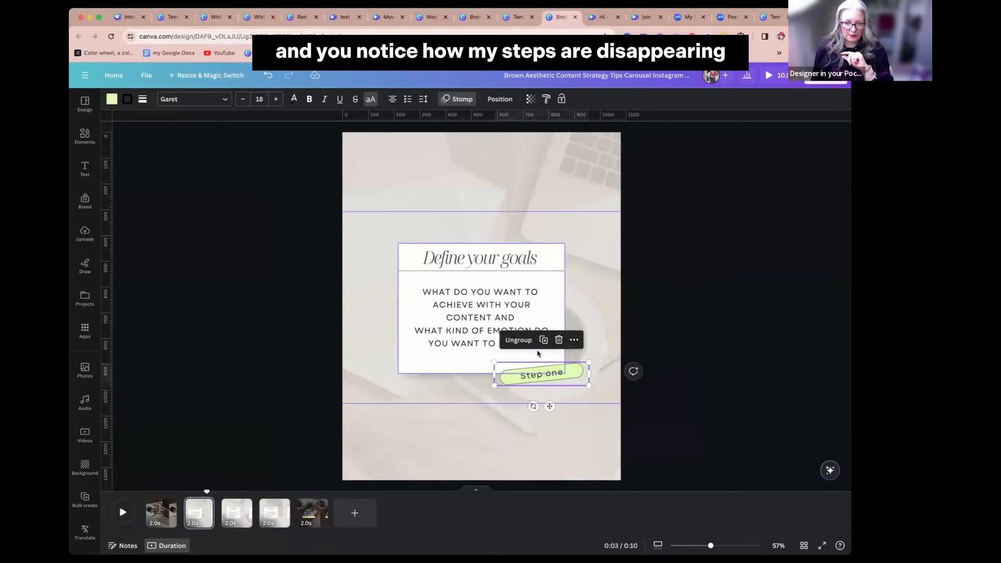
click(453, 100)
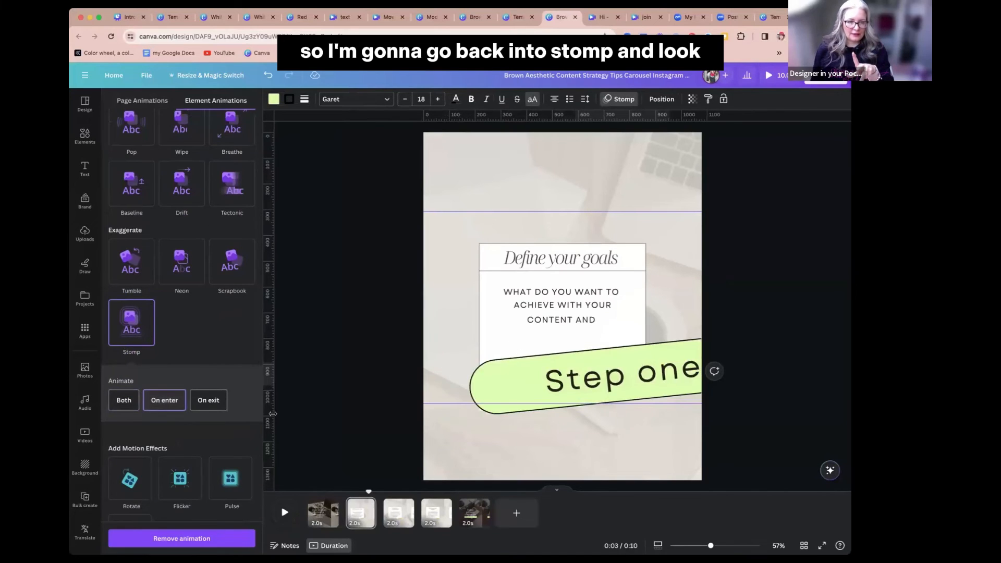
Set the Stomp animation of the "Step two" and "Step three" labels on the third and fourth pages to On enter.
click(397, 513)
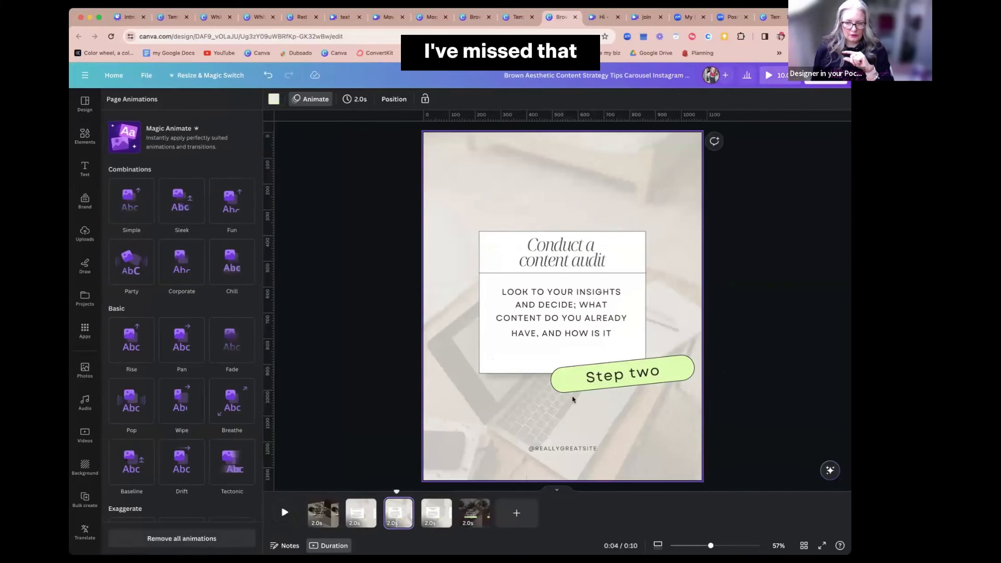
click(573, 388)
scroll(173, 454, down, 2)
scroll(173, 455, down, 1)
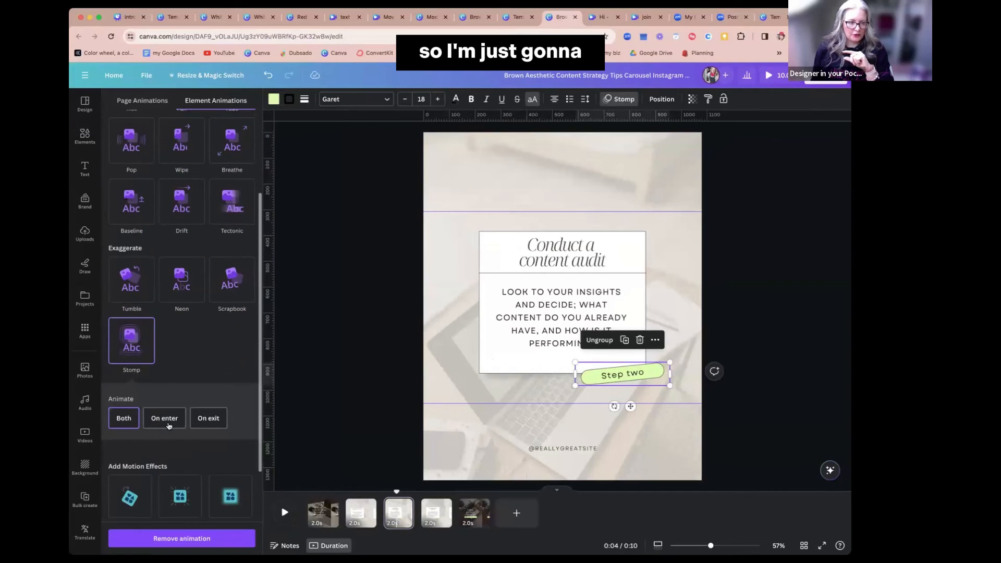
click(164, 417)
click(441, 524)
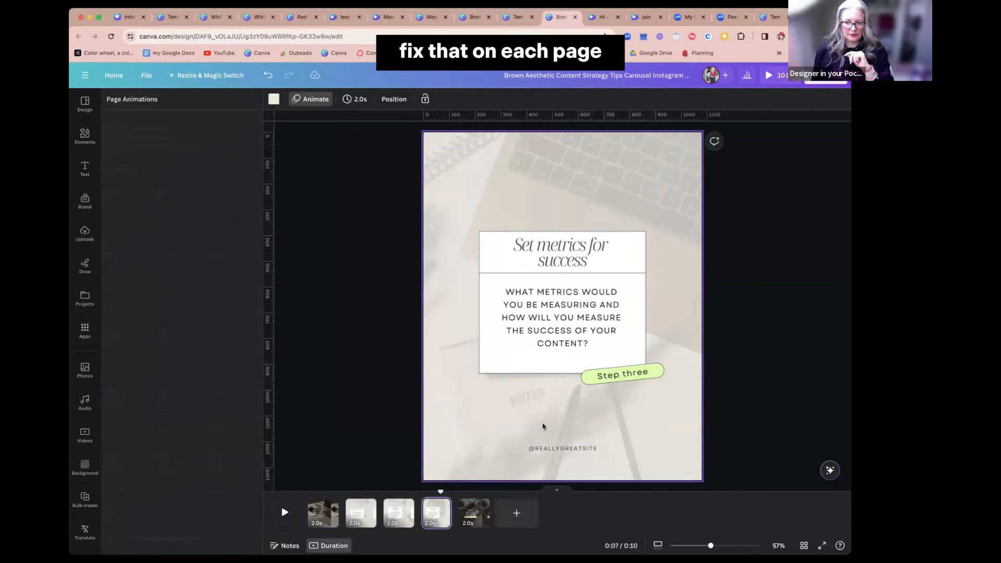
click(622, 374)
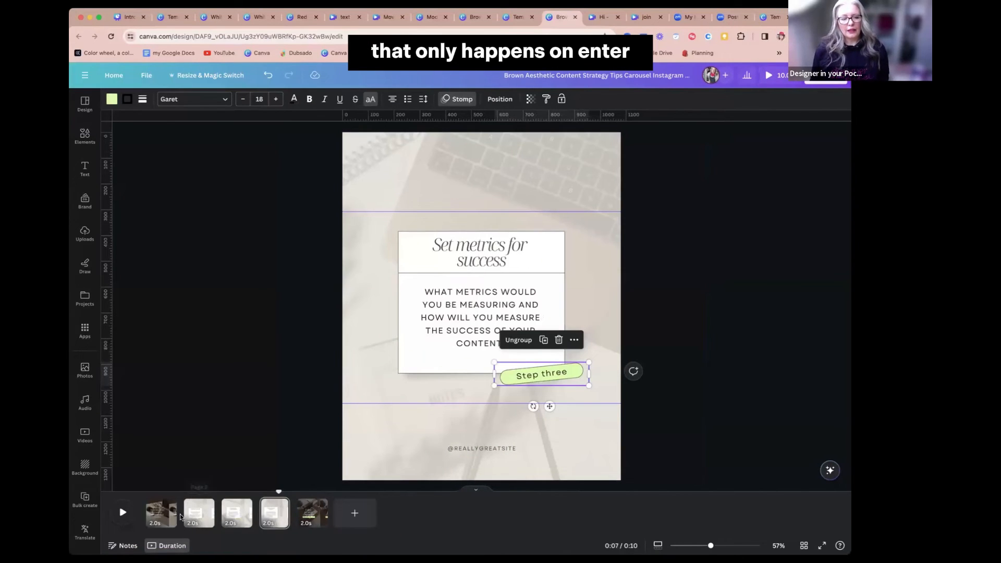
Add a Colour Wipe transition between the first and second pages, with its direction set to left.
click(181, 517)
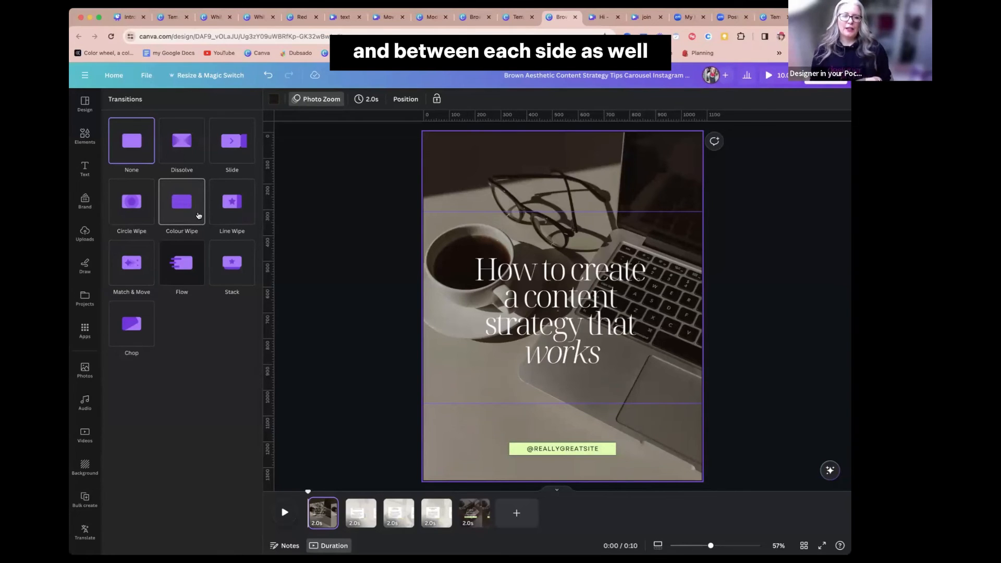
click(182, 205)
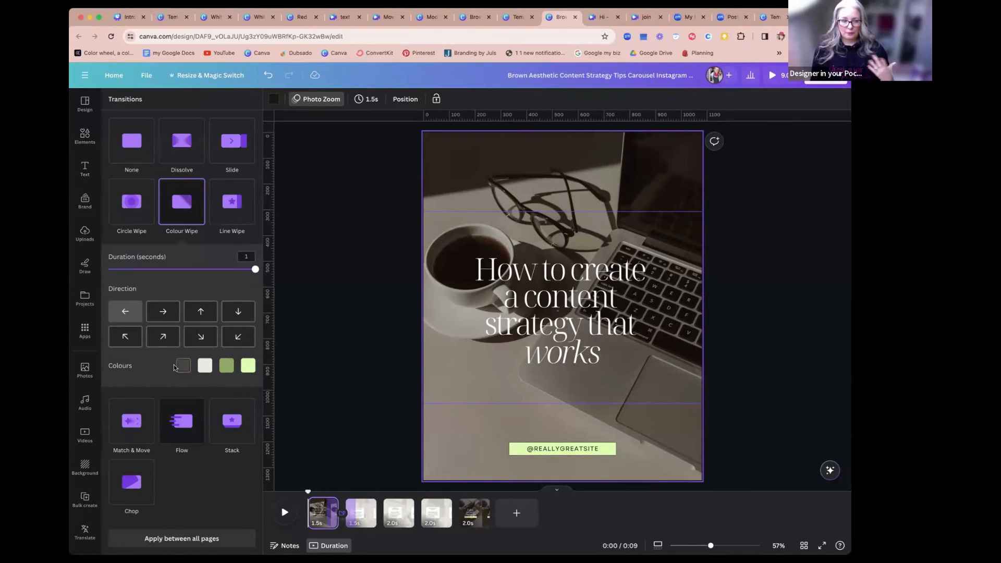
click(201, 312)
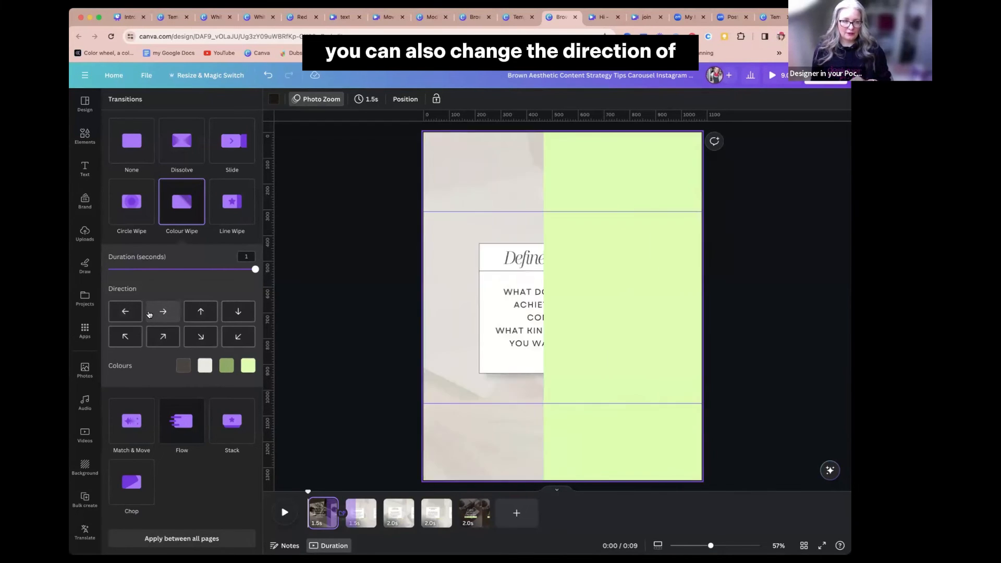
click(126, 311)
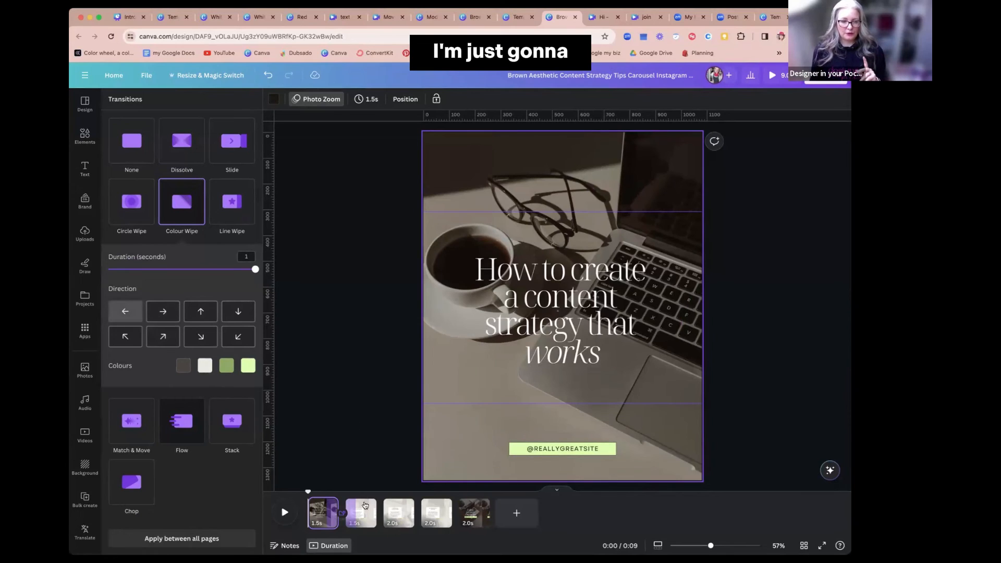
Add a Slide transition moving upward between the second page ("Step one") and the third page ("Step two").
click(385, 521)
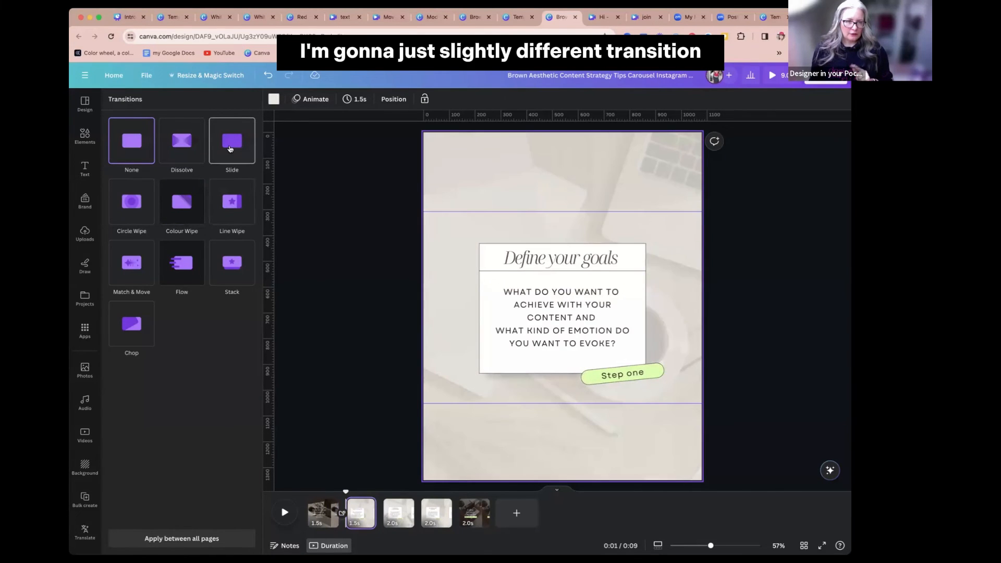
click(230, 149)
click(200, 250)
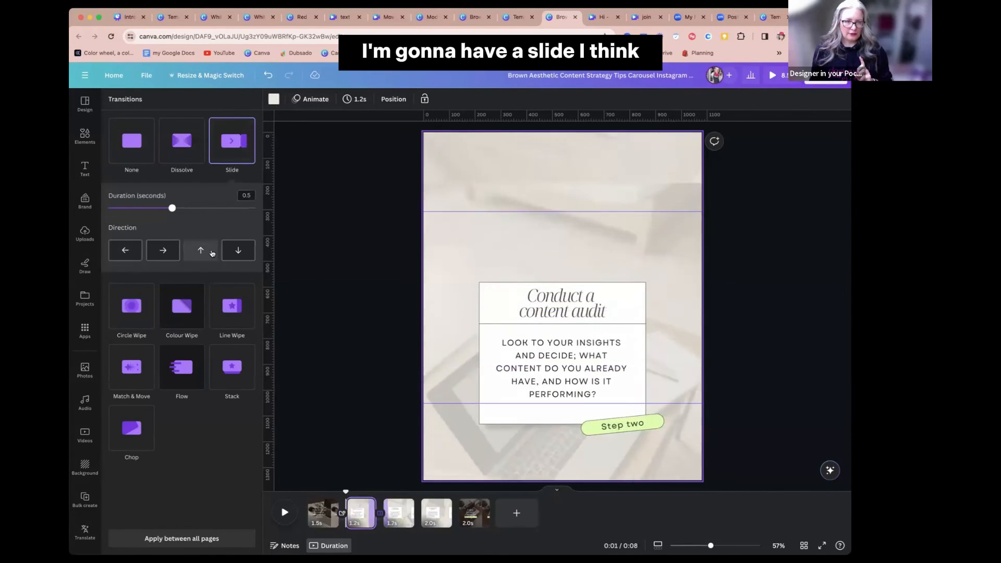
Open the transition choices between the third page ("Step two") and the fourth page ("Step three").
click(429, 515)
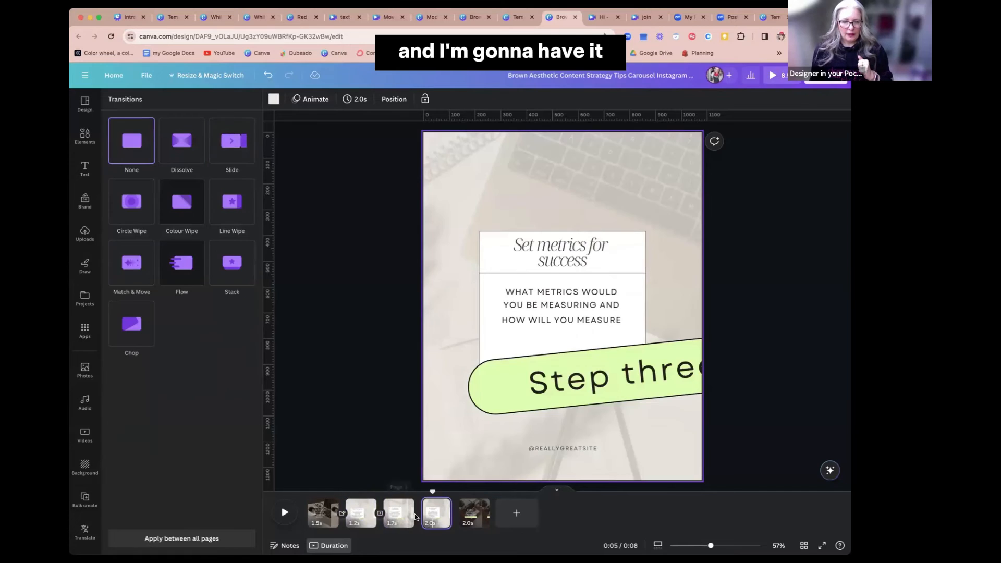
click(422, 522)
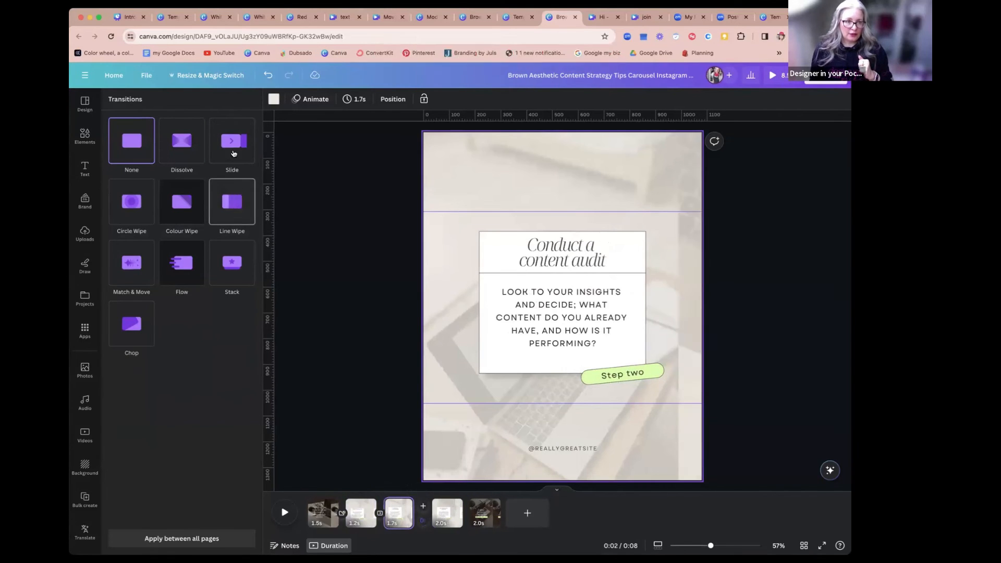